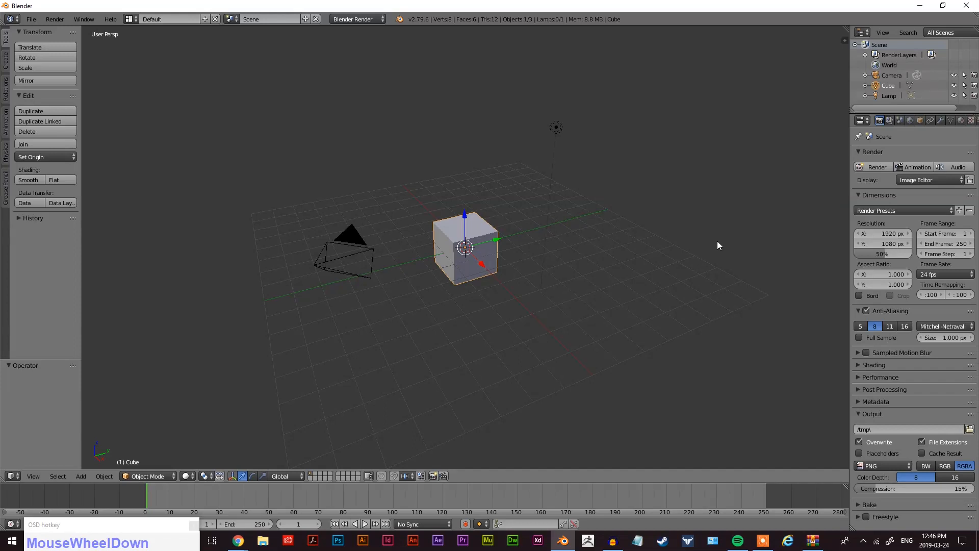
# Delete the default cube, camera and lamp from the scene.
pyautogui.moveTo(498, 294); pyautogui.dragTo(621, 350, button='middle')
pyautogui.scroll(-2, 600, 357)
pyautogui.moveTo(546, 373); pyautogui.dragTo(564, 287, button='middle')
pyautogui.scroll(2, 550, 293)
pyautogui.press('b')
pyautogui.moveTo(568, 116); pyautogui.dragTo(145, 367)
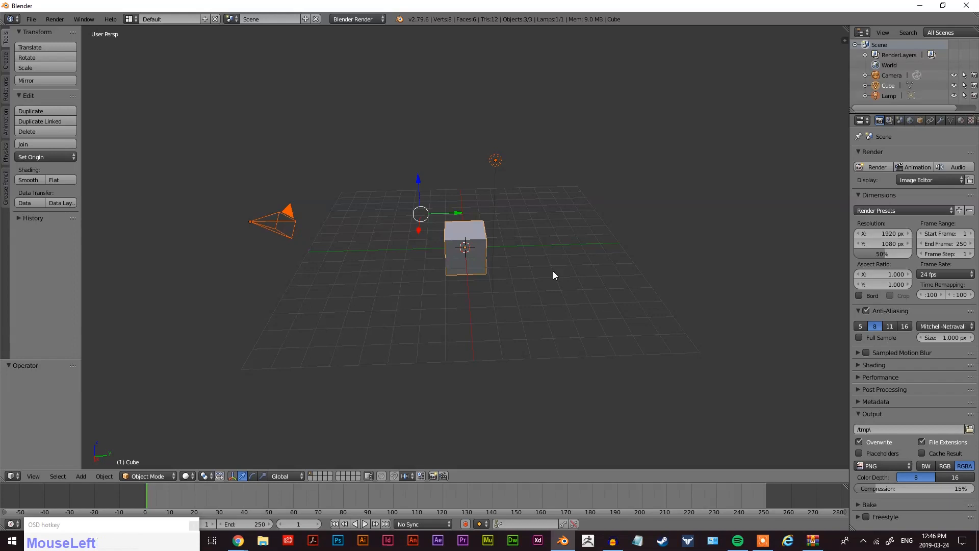
pyautogui.press('x')
pyautogui.click(481, 273)
# Switch the 3D view from perspective to orthographic projection.
pyautogui.scroll(2, 546, 305)
pyautogui.moveTo(334, 358); pyautogui.dragTo(248, 359, button='middle')
pyautogui.moveTo(378, 348); pyautogui.dragTo(485, 310, button='middle')
pyautogui.moveTo(350, 351); pyautogui.dragTo(584, 319, button='middle')
pyautogui.press('KP_5')
pyautogui.moveTo(584, 276); pyautogui.dragTo(593, 257, button='middle')
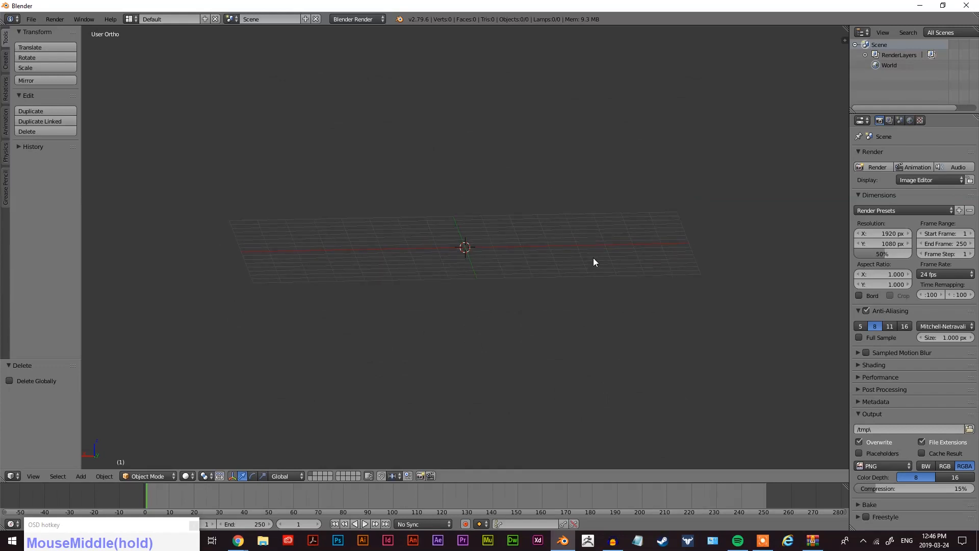
pyautogui.press('KP_5')
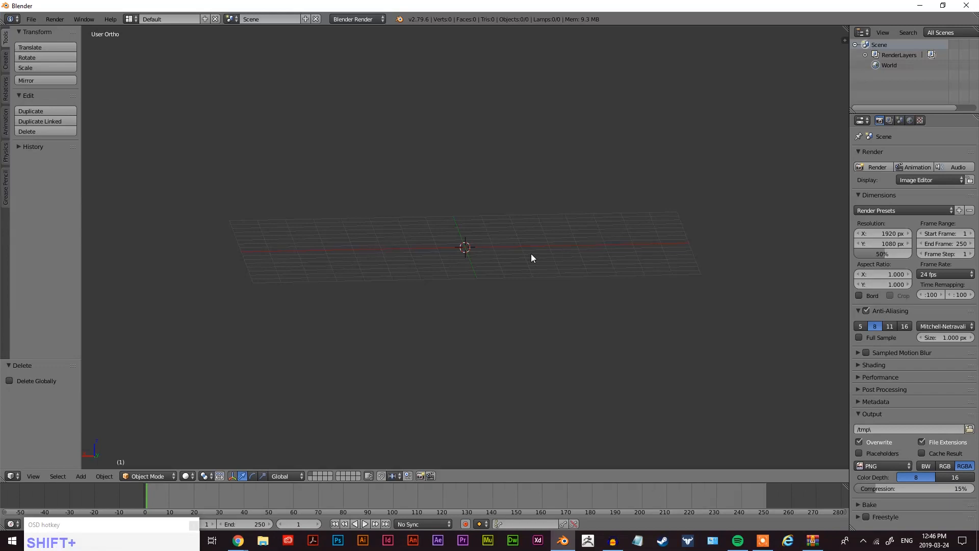
# Add a cube mesh at the scene origin and enter Edit Mode on it.
pyautogui.hotkey('shift', 'a')
pyautogui.moveTo(531, 253)
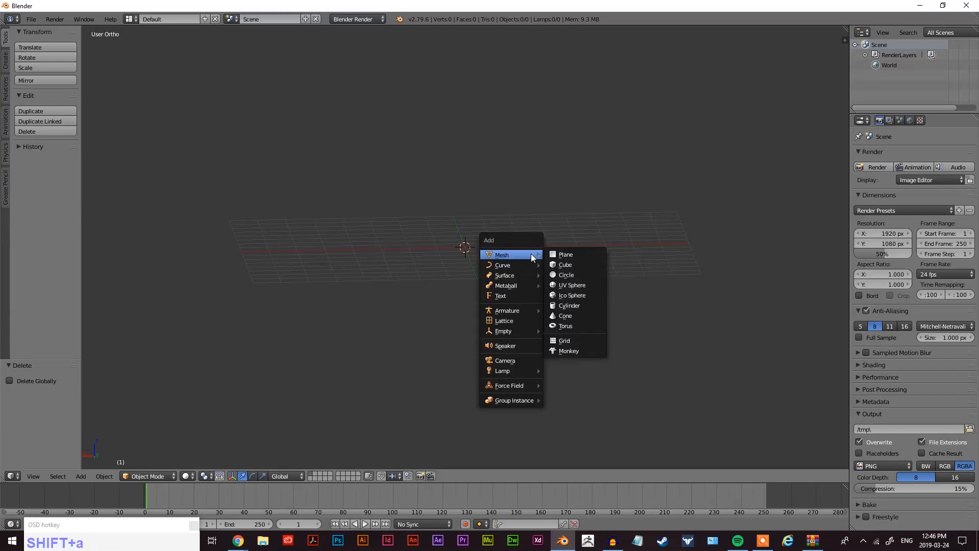
pyautogui.click(581, 266)
pyautogui.moveTo(470, 289); pyautogui.dragTo(596, 301, button='middle')
pyautogui.press('Tab')
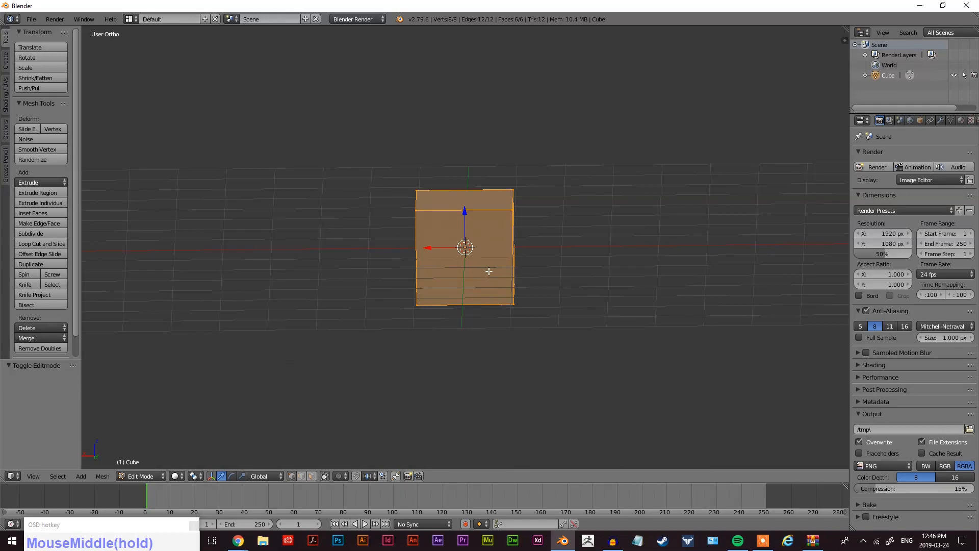
# Cut one vertical edge loop through the middle of the cube, kept exactly centered across its X width.
pyautogui.press('a')
pyautogui.hotkey('ctrl', 'r')
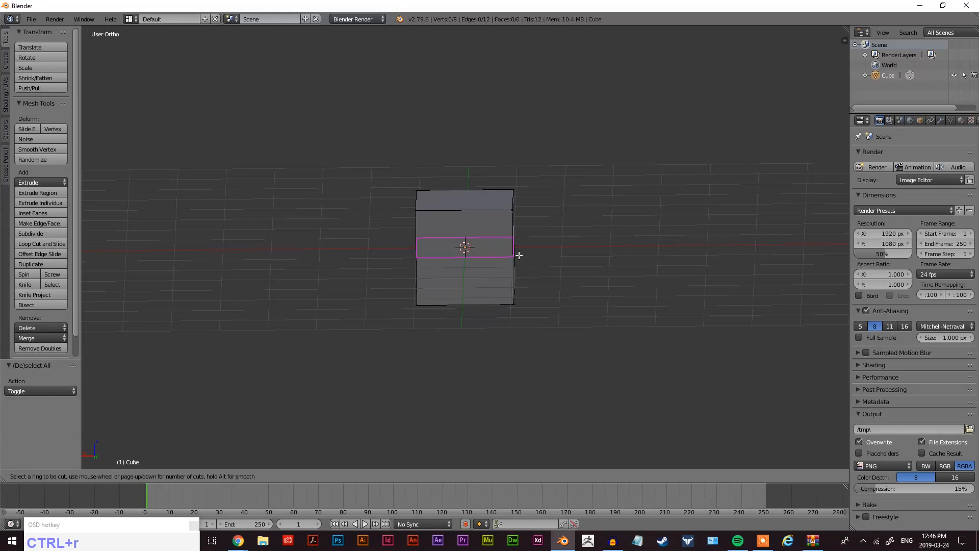
pyautogui.click(473, 215)
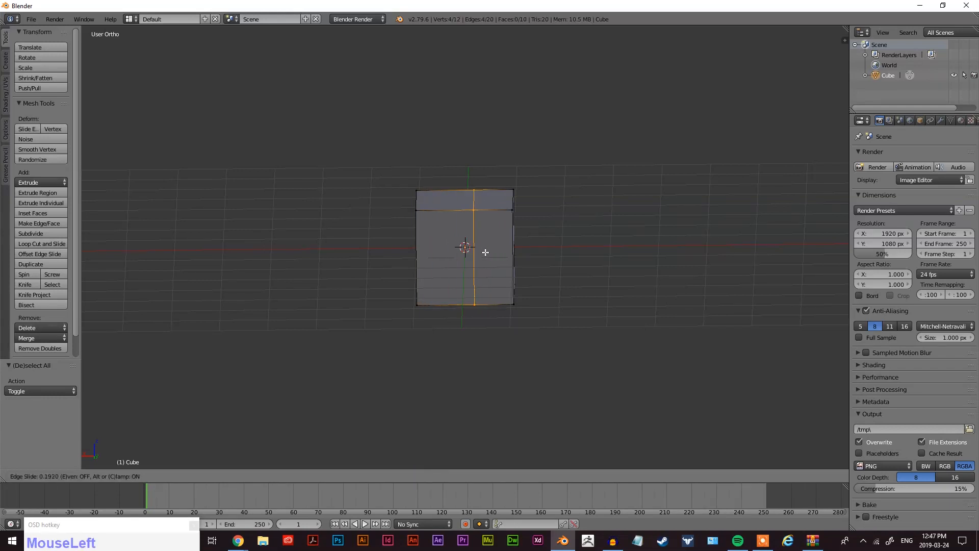
pyautogui.rightClick(468, 258)
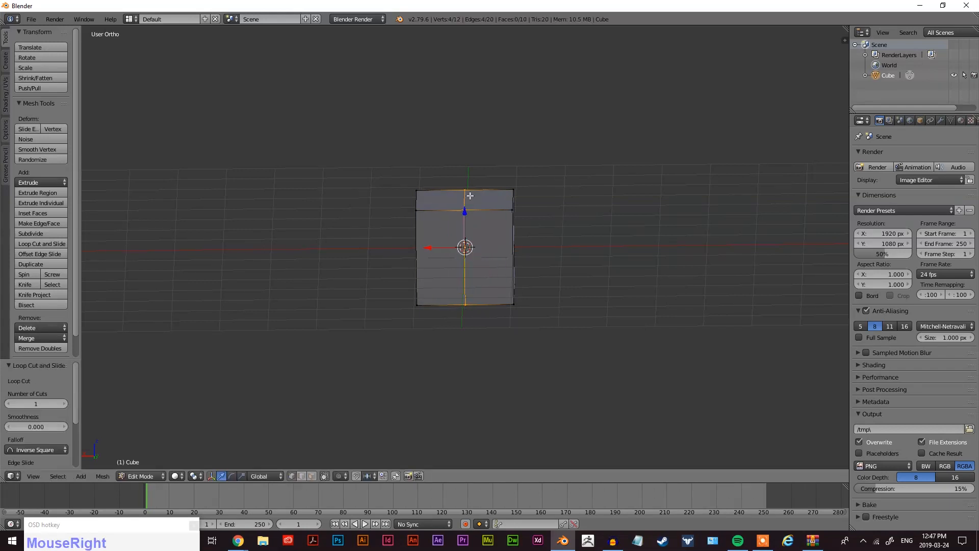
# Show the mesh in wireframe and delete the four corner vertices on the cube's positive X side.
pyautogui.moveTo(457, 335)
pyautogui.mouseDown(button='middle')
pyautogui.moveTo(564, 291)
pyautogui.moveTo(529, 214)
pyautogui.moveTo(546, 274)
pyautogui.moveTo(512, 273)
pyautogui.moveTo(515, 262)
pyautogui.moveTo(376, 346)
pyautogui.moveTo(361, 345)
pyautogui.moveTo(589, 323)
pyautogui.moveTo(568, 297)
pyautogui.moveTo(564, 330)
pyautogui.moveTo(579, 335)
pyautogui.moveTo(536, 339)
pyautogui.mouseUp(button='middle')
pyautogui.scroll(1, 515, 268)
pyautogui.press('z')
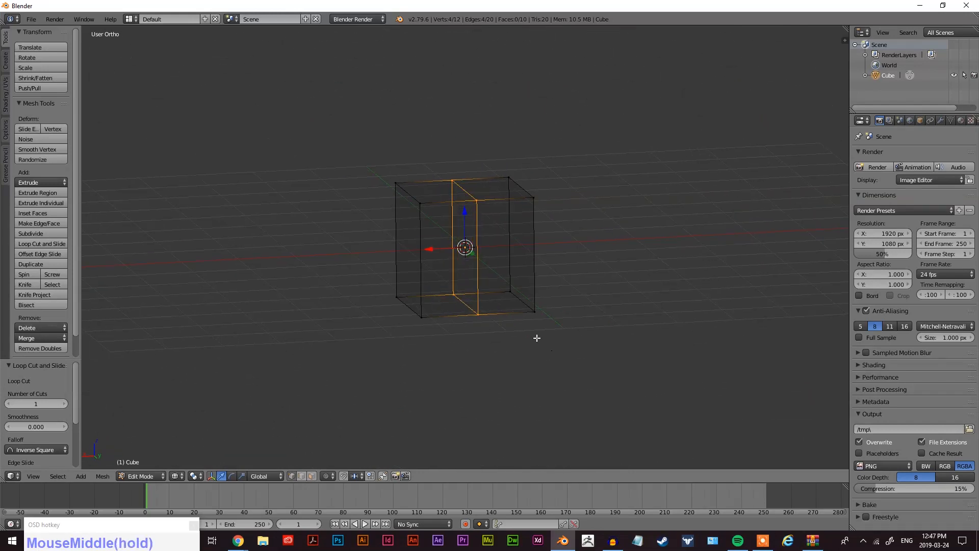
pyautogui.press('a')
pyautogui.moveTo(557, 305); pyautogui.dragTo(412, 174, button='middle')
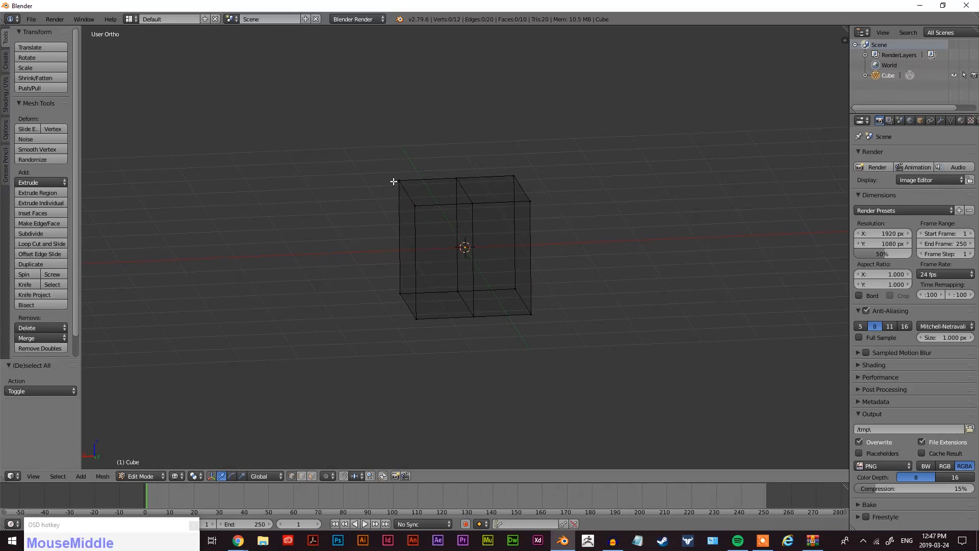
pyautogui.press('b')
pyautogui.moveTo(373, 154); pyautogui.dragTo(435, 359)
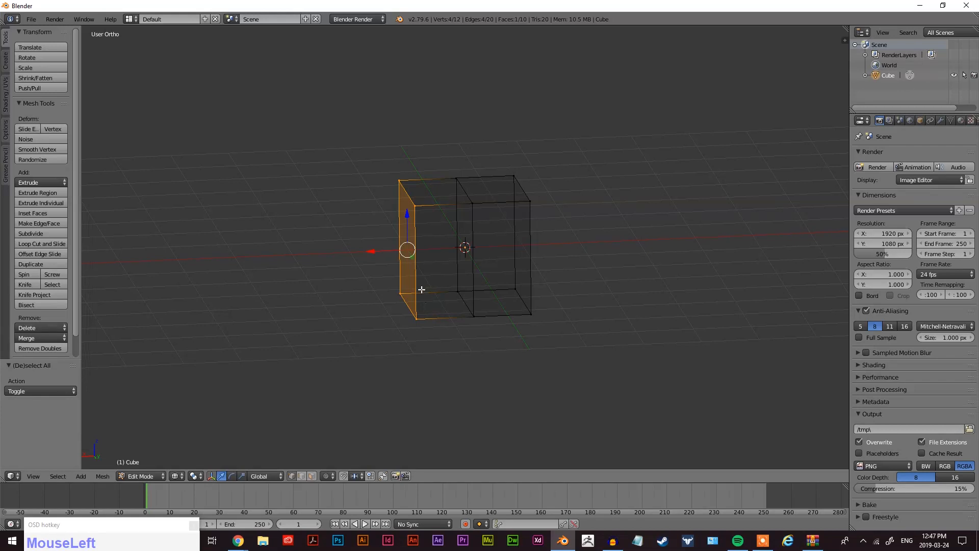
pyautogui.press('a')
pyautogui.moveTo(351, 155); pyautogui.dragTo(431, 339)
pyautogui.press('x')
pyautogui.click(408, 225)
# Add a Mirror modifier across the X axis to the remaining half and return to solid shading.
pyautogui.moveTo(582, 281)
pyautogui.mouseDown(button='middle')
pyautogui.moveTo(574, 266)
pyautogui.moveTo(578, 278)
pyautogui.mouseUp(button='middle')
pyautogui.press('a')
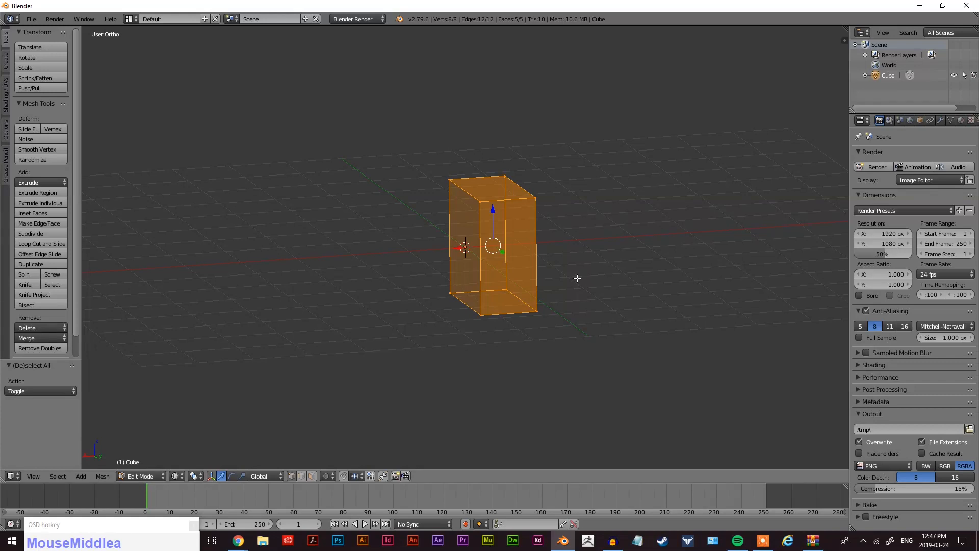
pyautogui.click(939, 120)
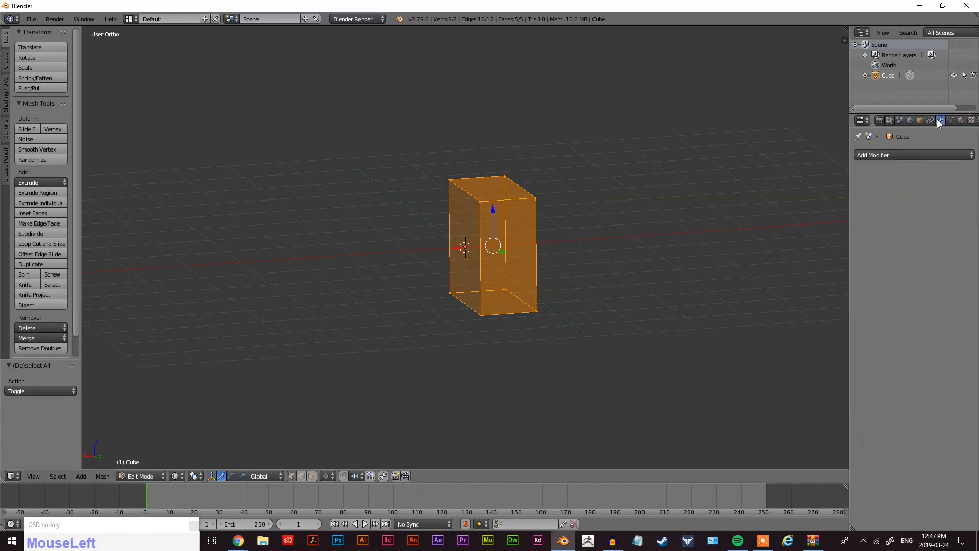
pyautogui.click(901, 154)
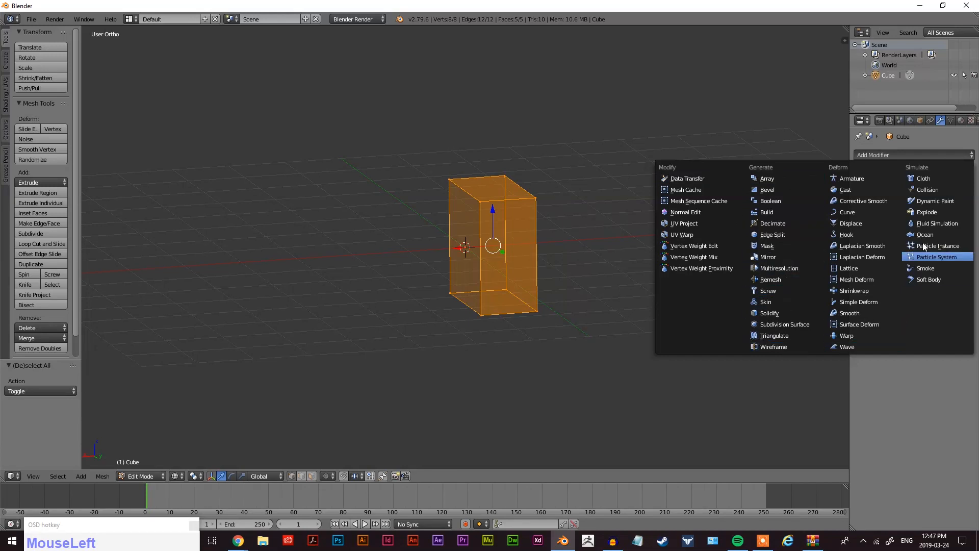
pyautogui.click(790, 257)
pyautogui.moveTo(682, 263); pyautogui.dragTo(632, 270, button='middle')
pyautogui.scroll(2, 392, 213)
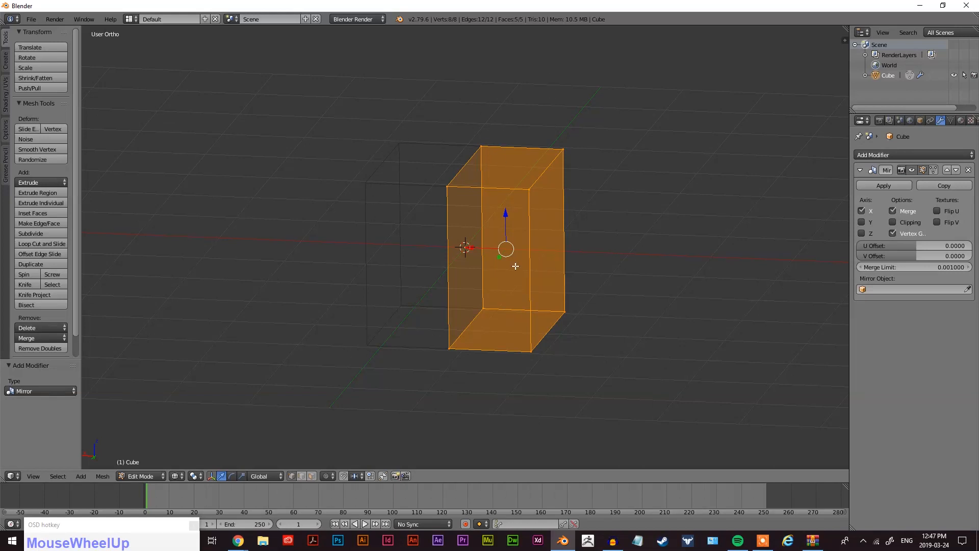
pyautogui.moveTo(428, 247); pyautogui.dragTo(445, 247, button='middle')
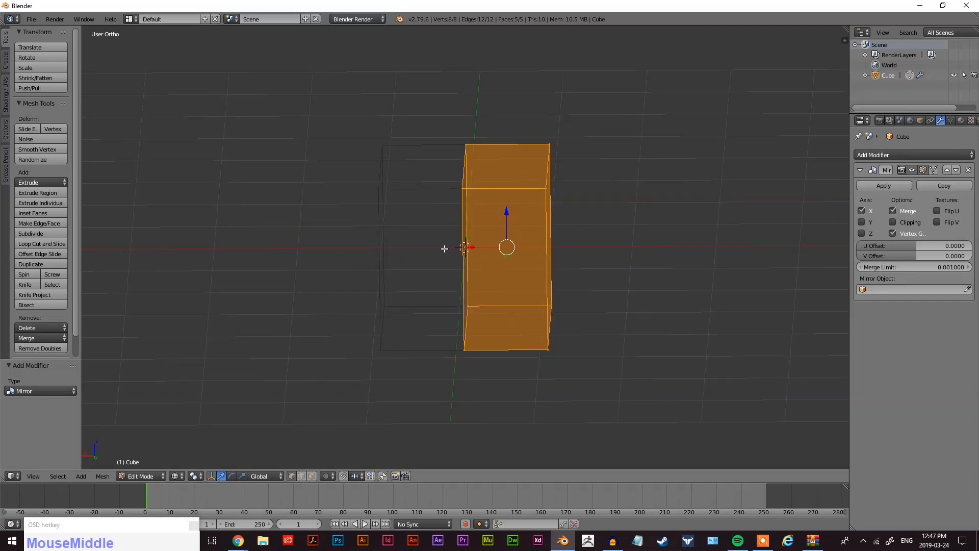
pyautogui.press('z')
pyautogui.scroll(-2, 522, 243)
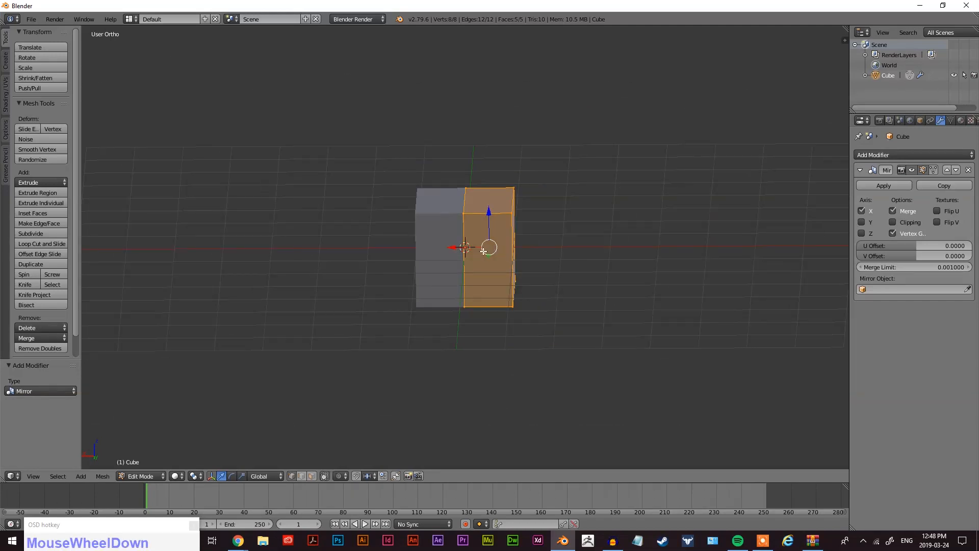
# Try moving an upper outer corner vertex of the half to test the mirroring.
pyautogui.moveTo(522, 243); pyautogui.dragTo(522, 258, button='middle')
pyautogui.rightClick(529, 214)
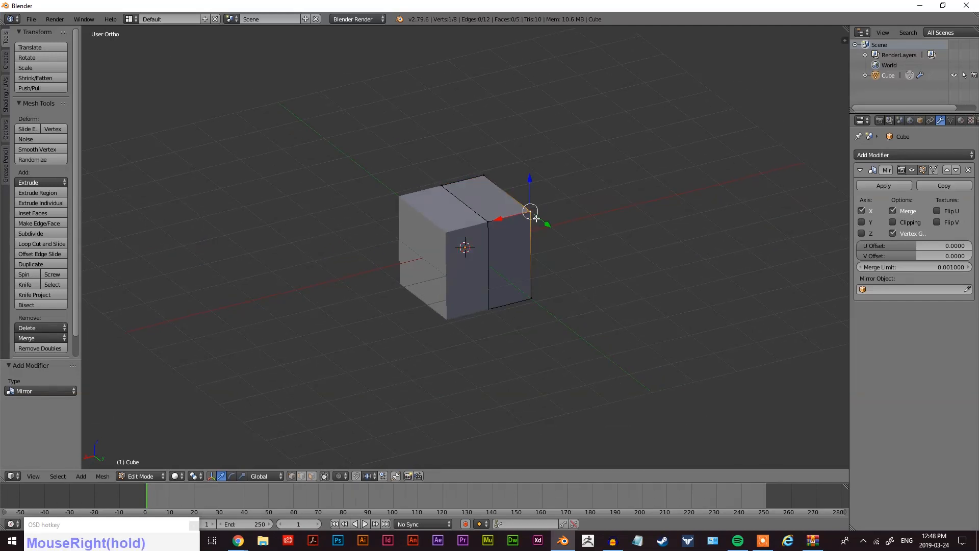
pyautogui.press('g')
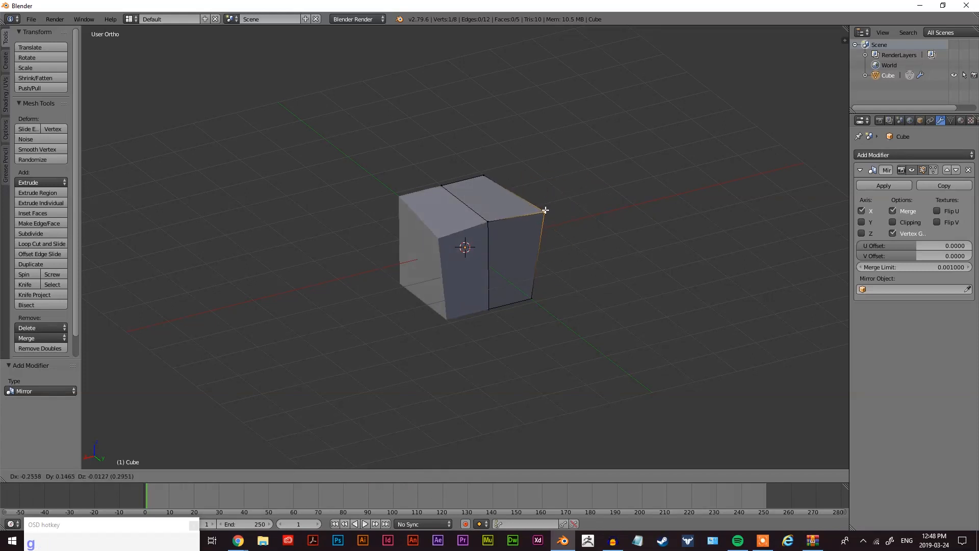
pyautogui.rightClick(580, 223)
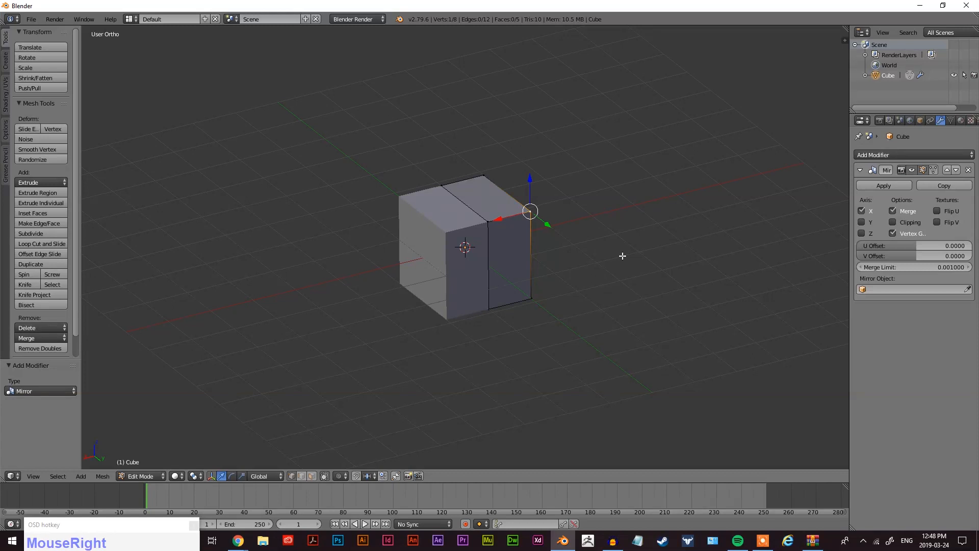
# Try moving the upper front vertex on the center seam across the mirror plane.
pyautogui.scroll(2, 532, 253)
pyautogui.moveTo(629, 275); pyautogui.dragTo(491, 227, button='middle')
pyautogui.rightClick(474, 207)
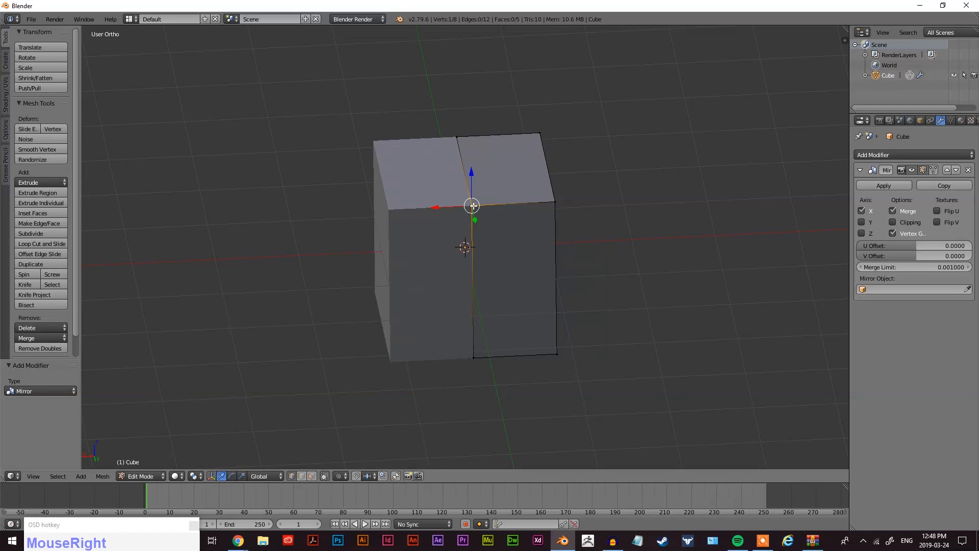
pyautogui.press('g')
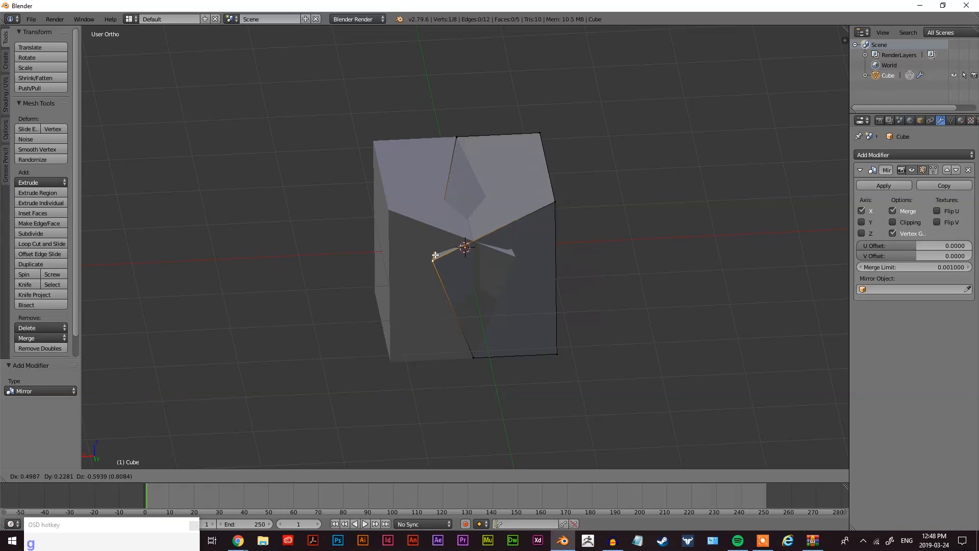
pyautogui.rightClick(435, 255)
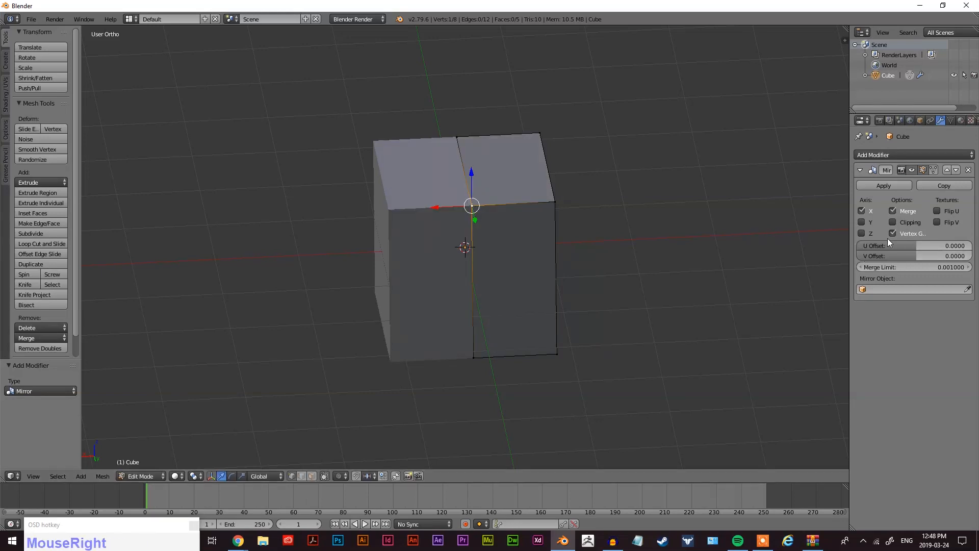
# Enable Clipping in the Mirror modifier and test it by trying to move the center seam vertex.
pyautogui.click(893, 222)
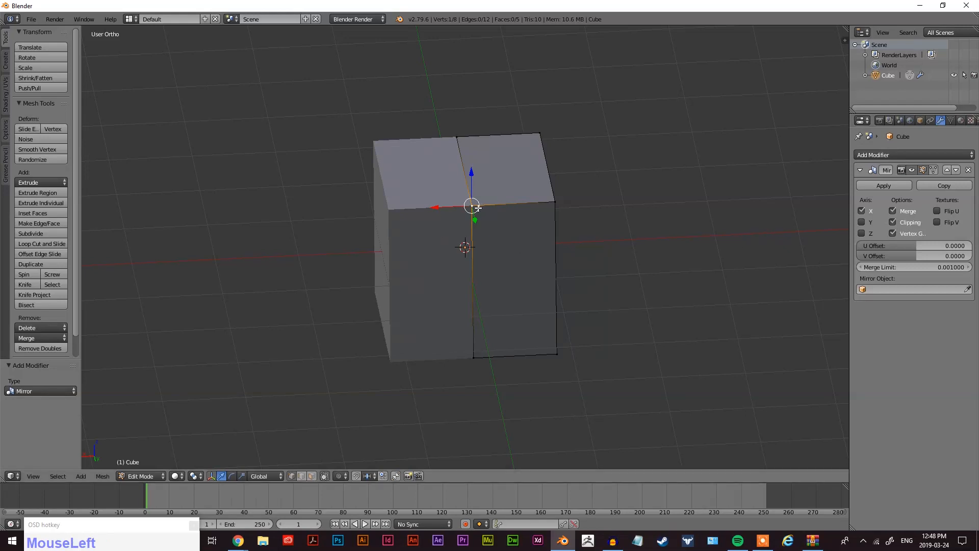
pyautogui.press('g')
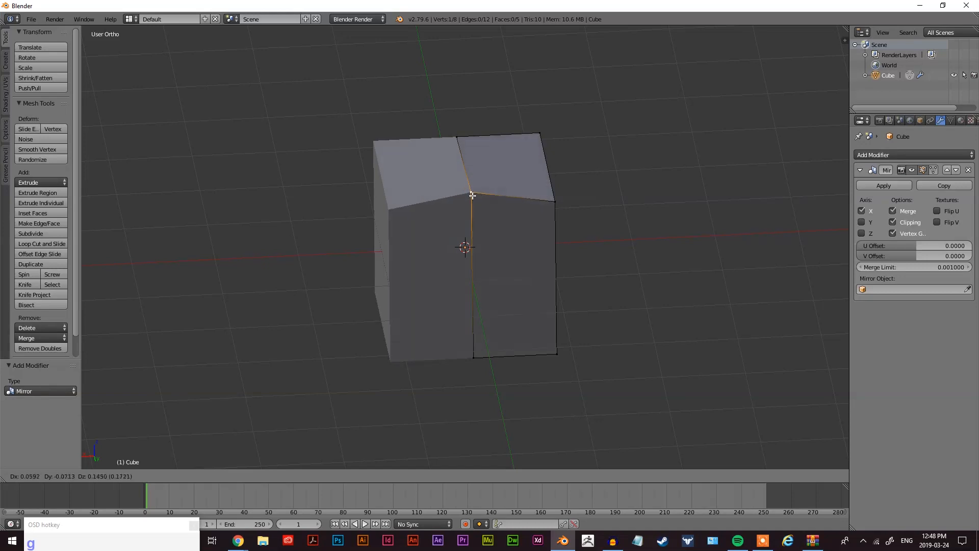
pyautogui.rightClick(490, 208)
pyautogui.moveTo(492, 209); pyautogui.dragTo(504, 263, button='middle')
pyautogui.scroll(-4, 533, 246)
pyautogui.scroll(3, 537, 286)
pyautogui.scroll(-3, 502, 299)
pyautogui.scroll(2, 504, 263)
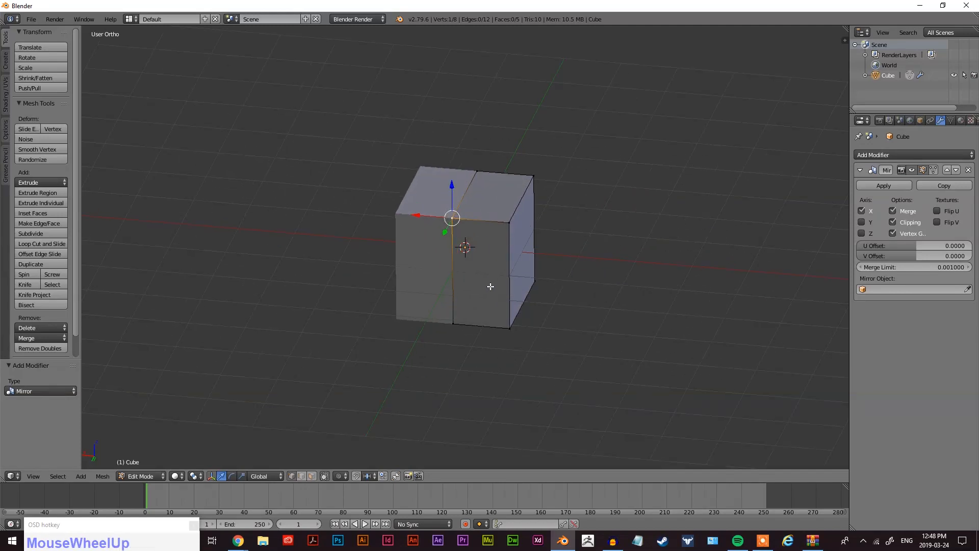
# In wireframe, select the four vertices of the negative Y side and move them inward along the Y axis.
pyautogui.moveTo(492, 299); pyautogui.dragTo(408, 280, button='middle')
pyautogui.press('z')
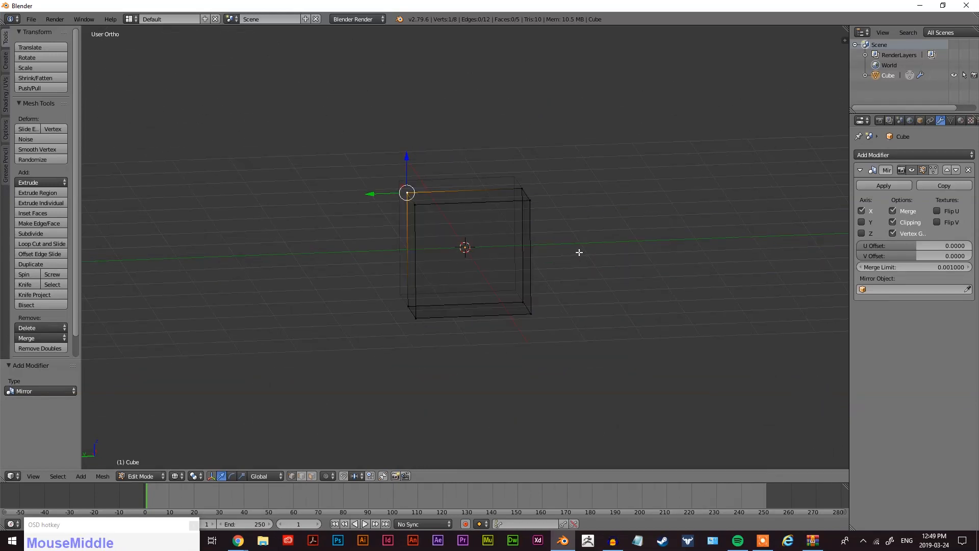
pyautogui.moveTo(579, 252); pyautogui.dragTo(570, 244, button='middle')
pyautogui.moveTo(557, 146); pyautogui.dragTo(490, 443)
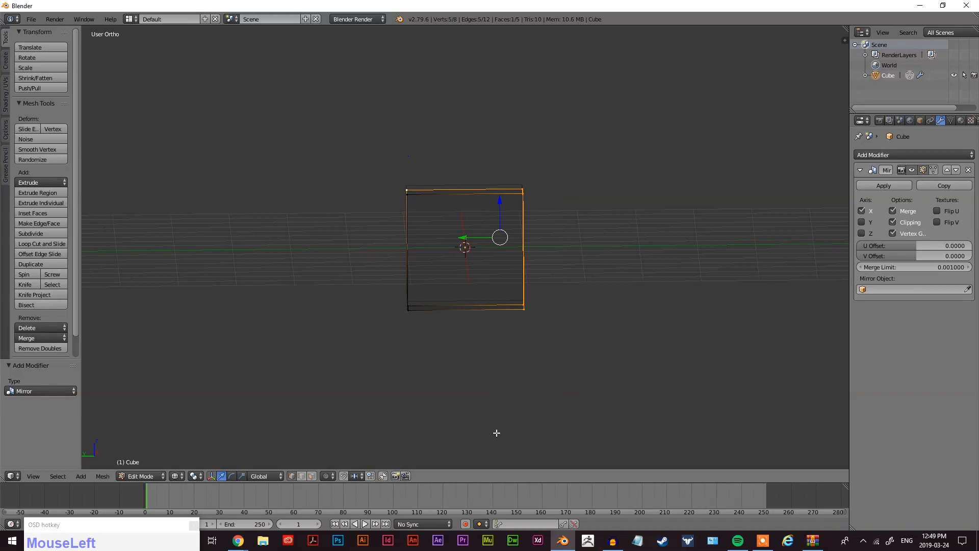
pyautogui.press('a')
pyautogui.press('b')
pyautogui.moveTo(594, 135); pyautogui.dragTo(500, 407)
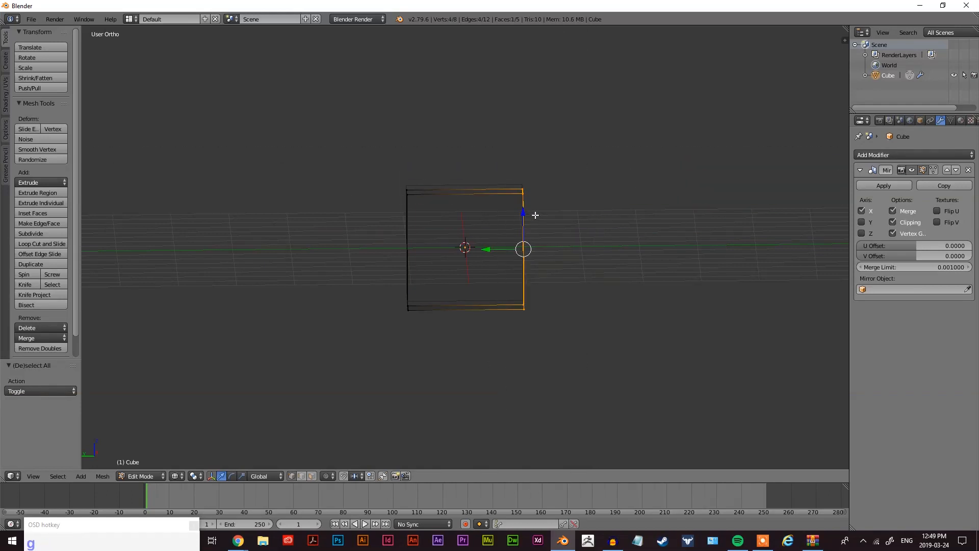
pyautogui.press('g')
pyautogui.press('y')
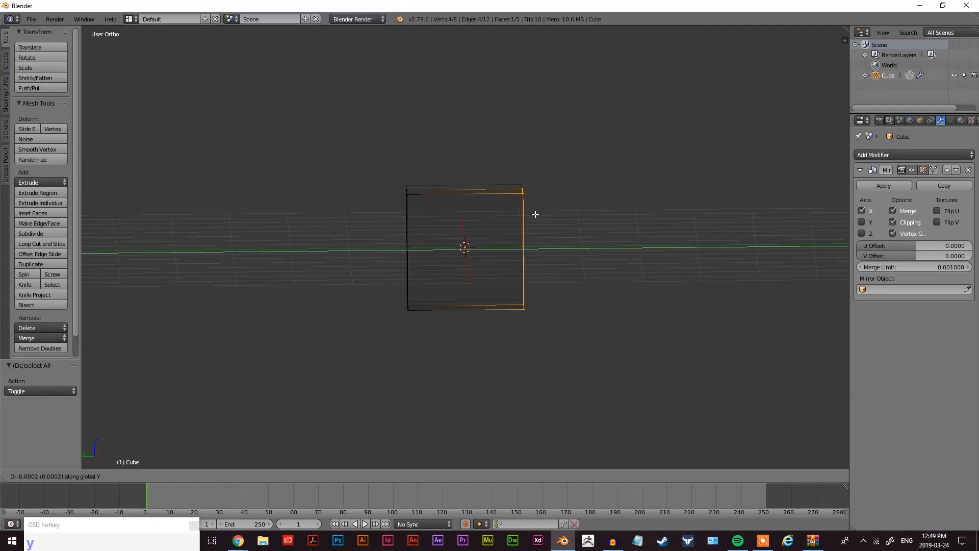
pyautogui.click(496, 232)
# Select the four vertices of the positive Y side and move them inward along Y to thin the block.
pyautogui.press('a')
pyautogui.press('b')
pyautogui.moveTo(333, 134); pyautogui.dragTo(431, 354)
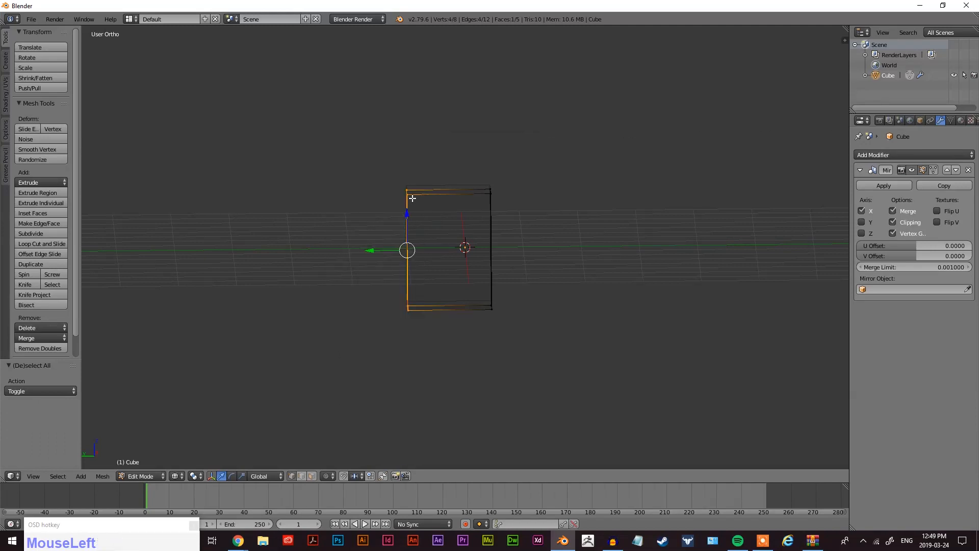
pyautogui.press('g')
pyautogui.press('y')
pyautogui.click(443, 208)
# Clear the selection and select the four vertices of the block's outer side, away from the mirror seam.
pyautogui.moveTo(598, 256); pyautogui.dragTo(427, 284, button='middle')
pyautogui.moveTo(515, 287); pyautogui.dragTo(479, 204, button='middle')
pyautogui.press('a')
pyautogui.moveTo(572, 236); pyautogui.dragTo(551, 181, button='middle')
pyautogui.moveTo(542, 164); pyautogui.dragTo(503, 372)
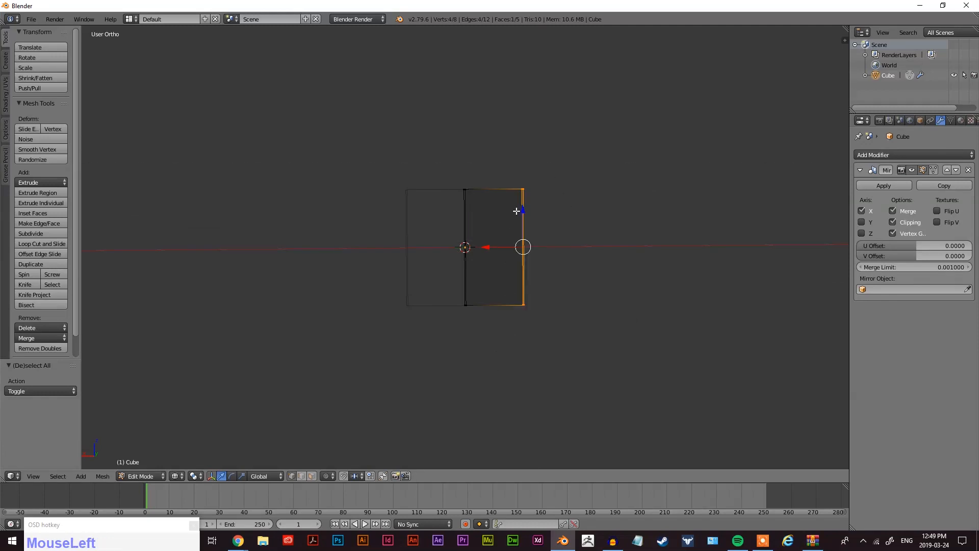
pyautogui.press('g')
pyautogui.press('y')
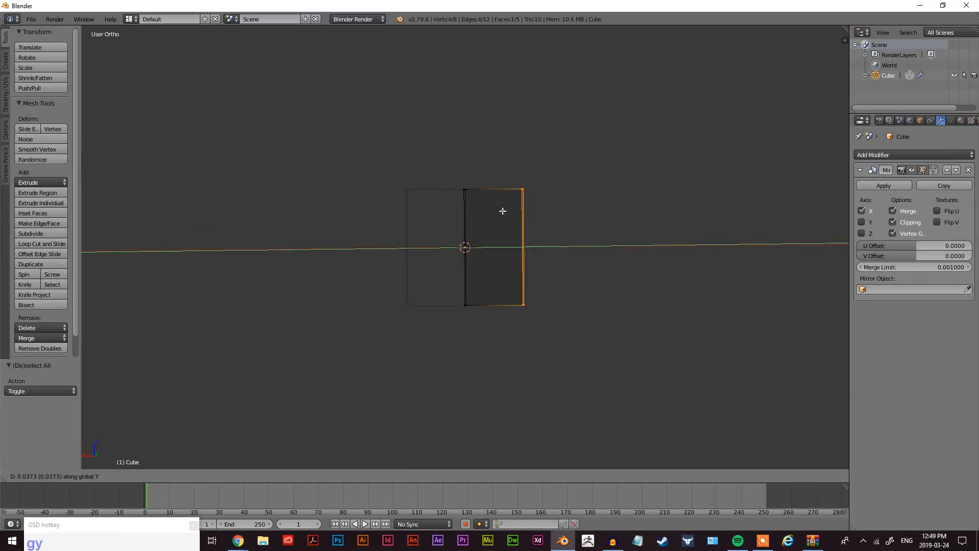
pyautogui.rightClick(502, 210)
pyautogui.moveTo(623, 240); pyautogui.dragTo(615, 305, button='middle')
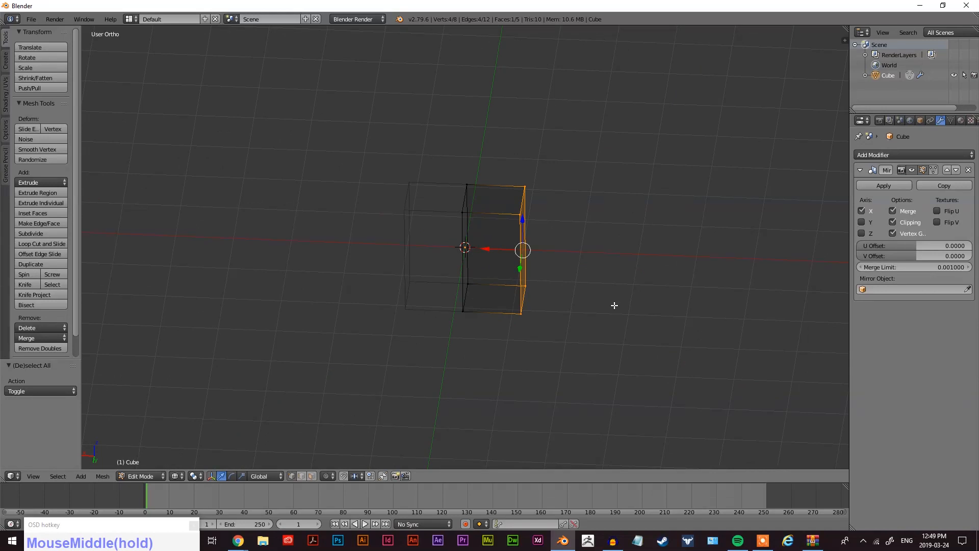
pyautogui.press('g')
pyautogui.rightClick(521, 226)
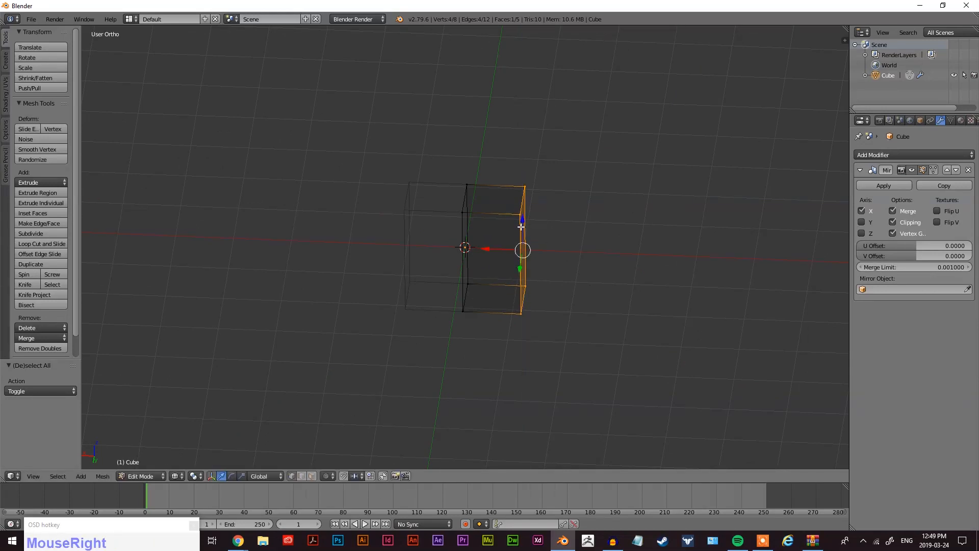
# Move the selected outer side vertices inward about 0.173 along the X axis to narrow the block.
pyautogui.press('g')
pyautogui.press('x')
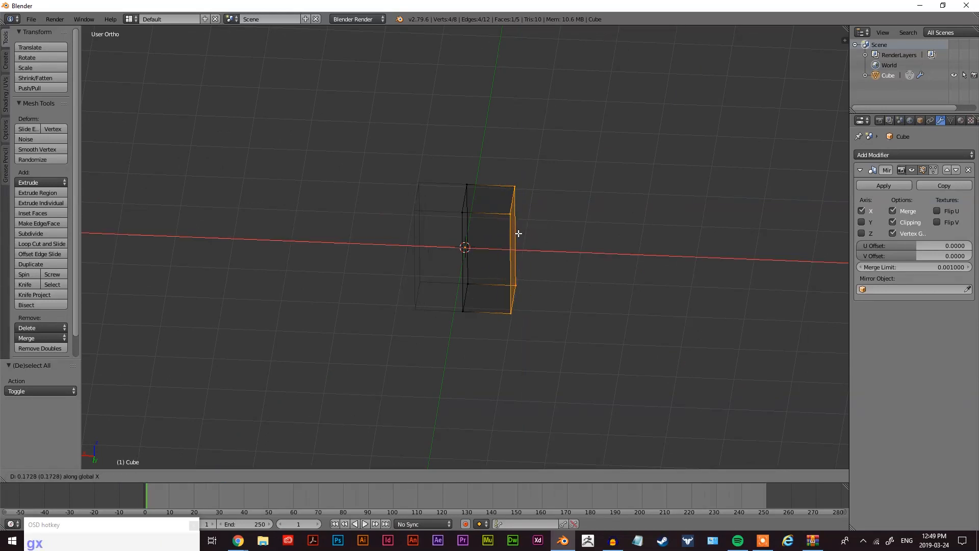
pyautogui.click(519, 233)
# Add a horizontal loop cut around the block and slide it down into the lower part.
pyautogui.moveTo(550, 327)
pyautogui.mouseDown(button='middle')
pyautogui.moveTo(361, 255)
pyautogui.moveTo(400, 347)
pyautogui.moveTo(554, 337)
pyautogui.mouseUp(button='middle')
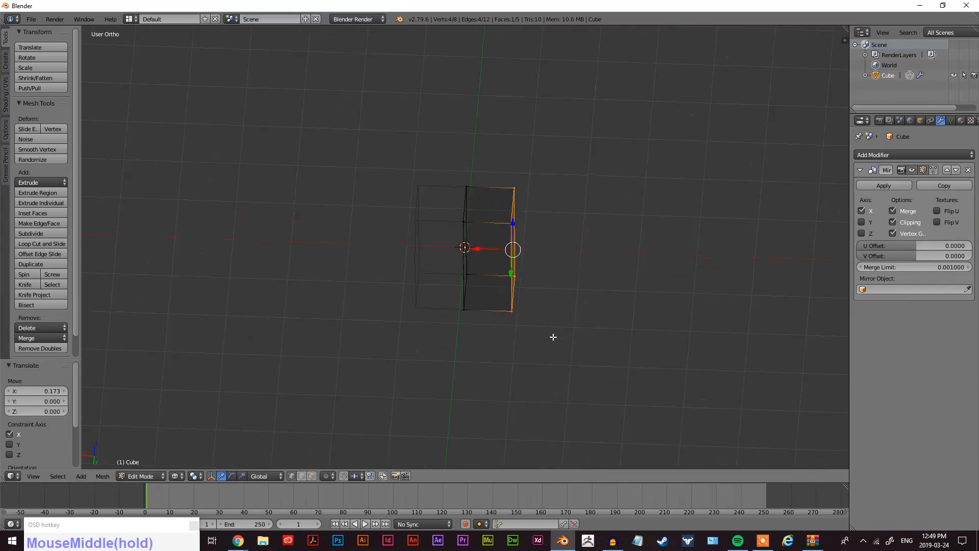
pyautogui.hotkey('ctrl', 'r')
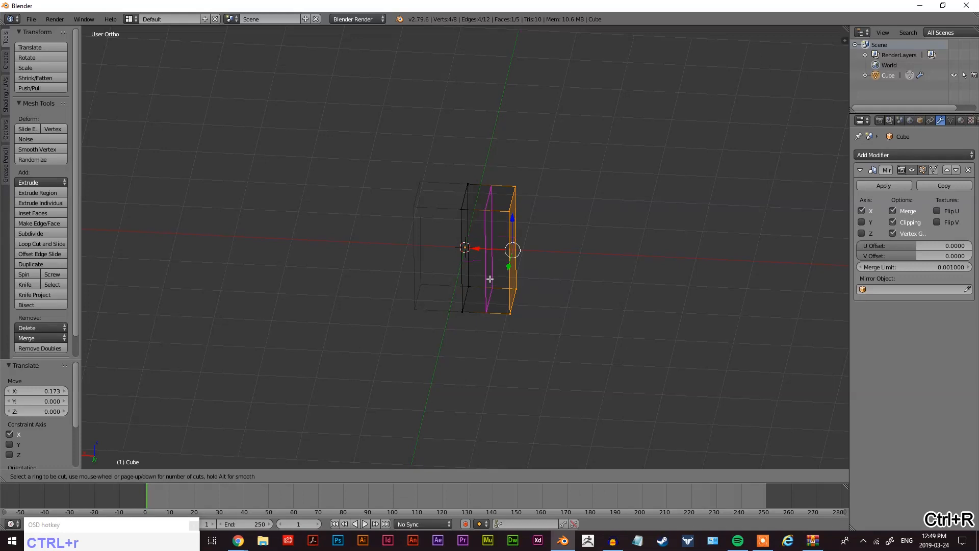
pyautogui.moveTo(496, 262); pyautogui.dragTo(499, 277)
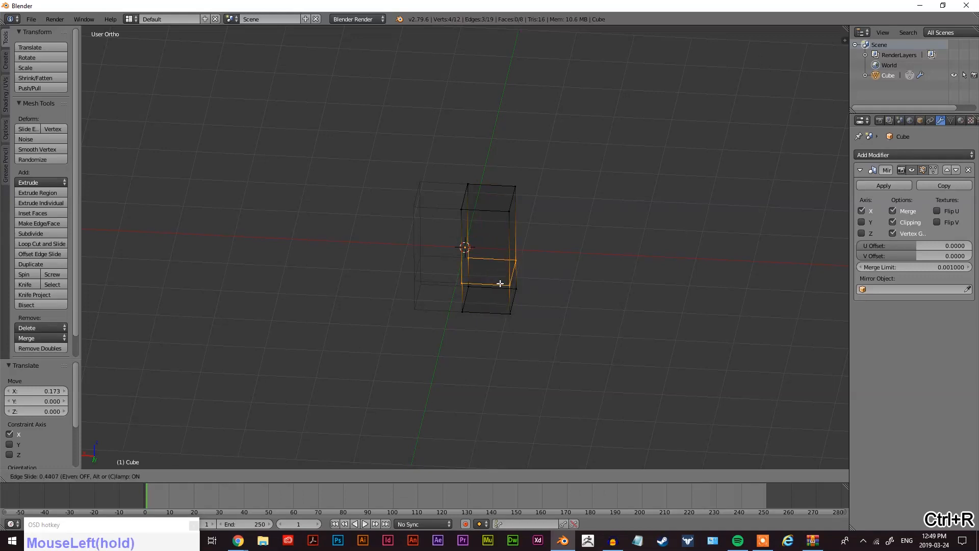
pyautogui.moveTo(500, 280); pyautogui.dragTo(510, 301, button='middle')
# Add two vertical loop cuts to the half-block, one nearer the center seam and one nearer the outer side.
pyautogui.scroll(3, 476, 272)
pyautogui.hotkey('ctrl', 'r')
pyautogui.click(510, 283)
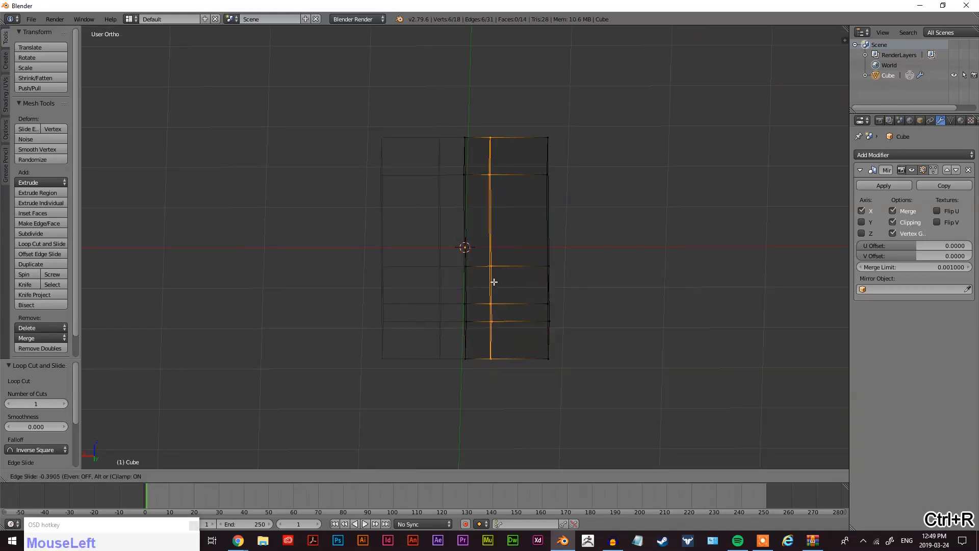
pyautogui.click(496, 283)
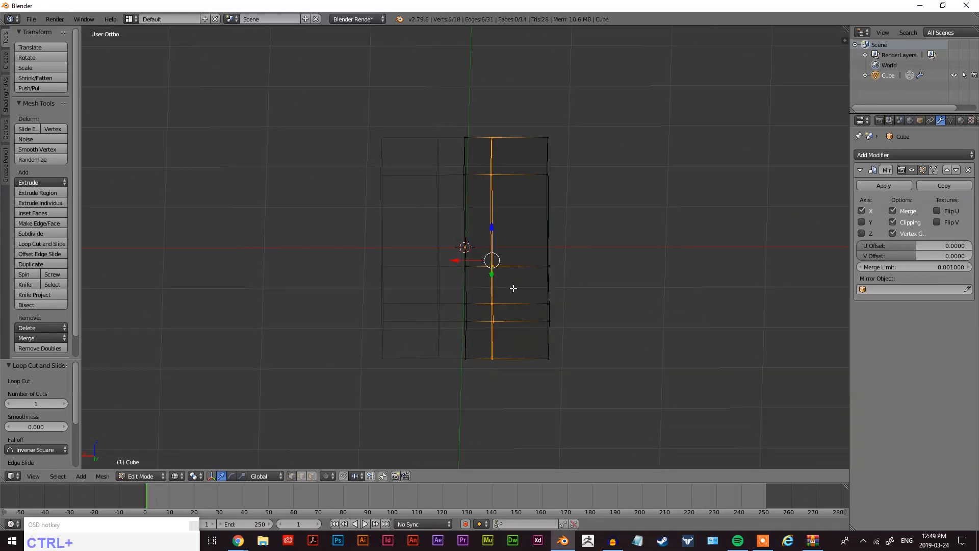
pyautogui.hotkey('ctrl', 'r')
pyautogui.moveTo(515, 288); pyautogui.dragTo(518, 332)
# In edge select mode, select the lower horizontal edge loop and scale it down to about 0.832.
pyautogui.moveTo(518, 332); pyautogui.dragTo(546, 430, button='middle')
pyautogui.hotkey('ctrl', 'Tab')
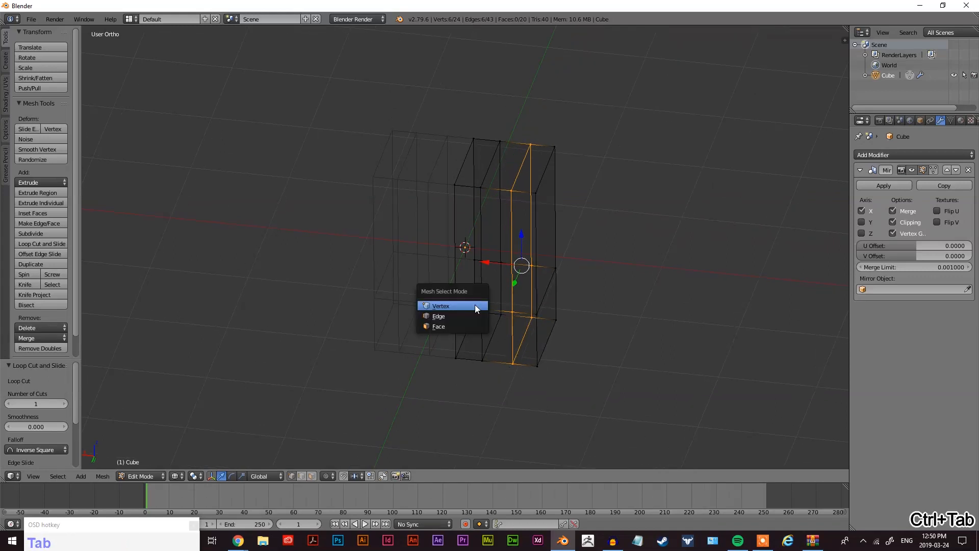
pyautogui.click(447, 316)
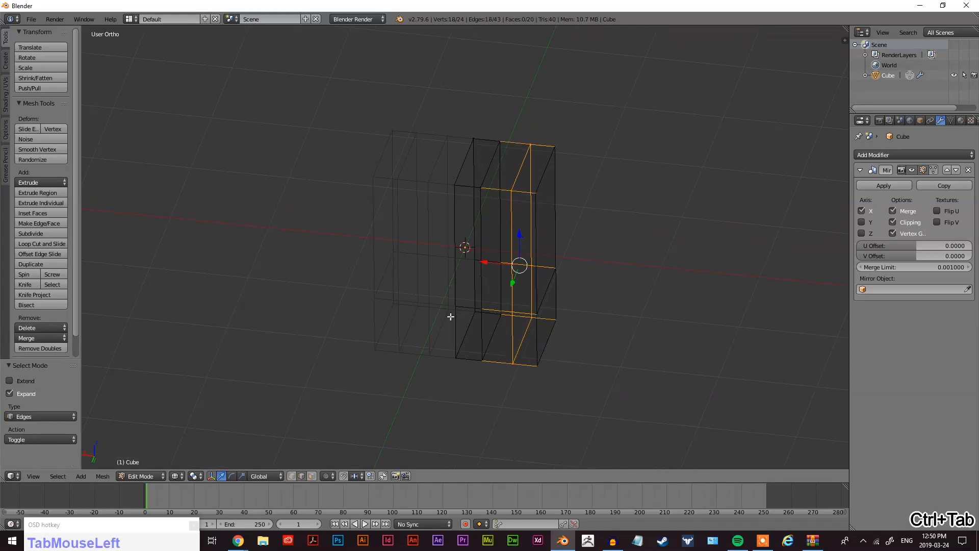
pyautogui.keyDown('alt'); pyautogui.rightClick(480, 316); pyautogui.keyUp('alt')
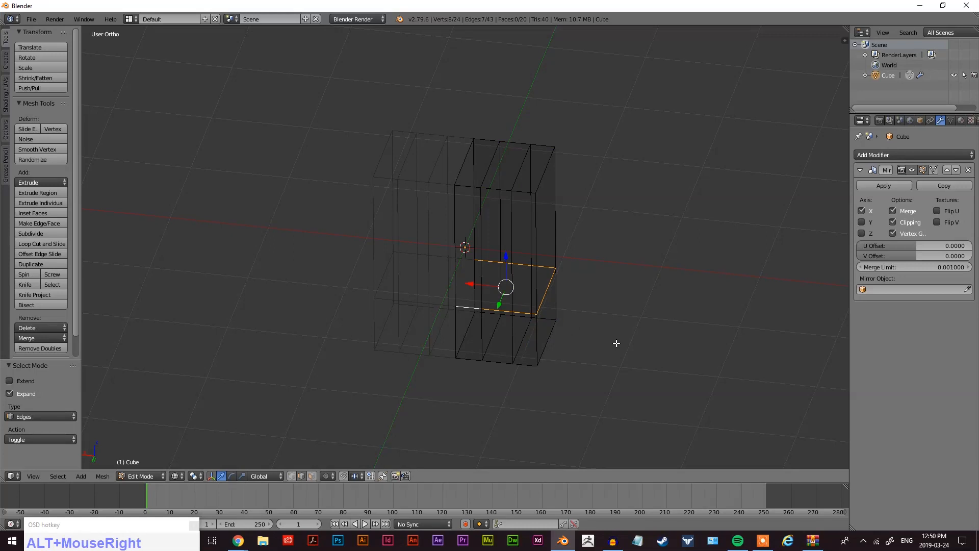
pyautogui.moveTo(612, 340); pyautogui.dragTo(429, 287, button='middle')
pyautogui.moveTo(534, 304); pyautogui.dragTo(575, 306, button='middle')
pyautogui.scroll(1, 492, 316)
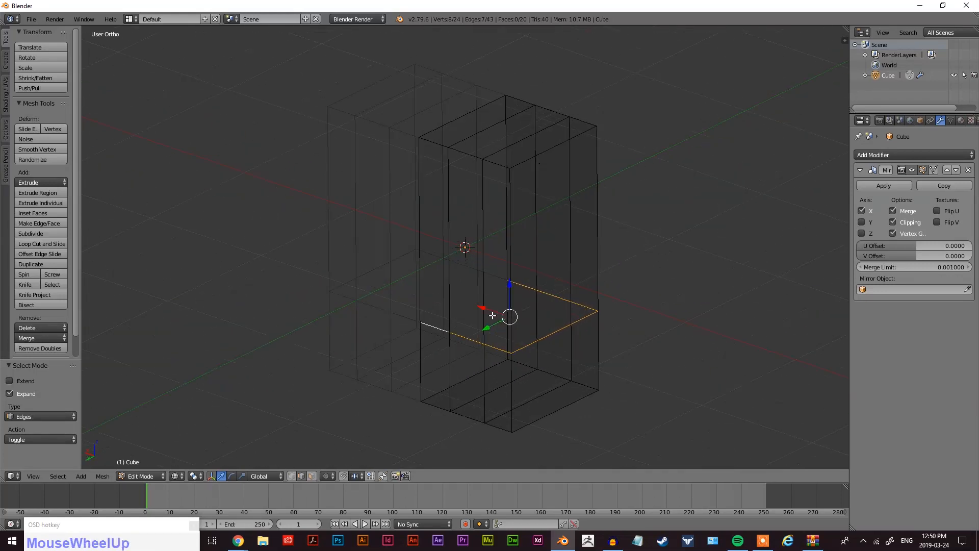
pyautogui.moveTo(482, 321); pyautogui.dragTo(512, 330, button='middle')
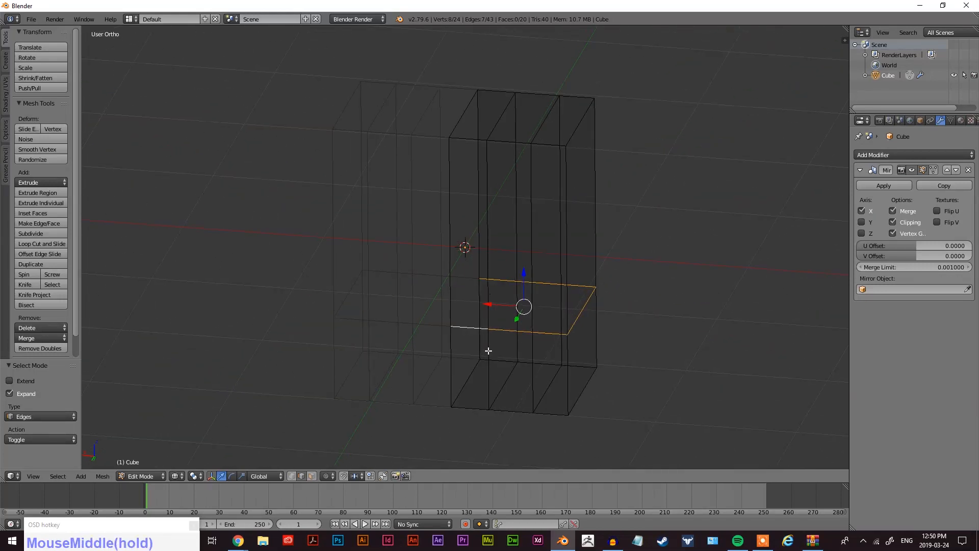
pyautogui.moveTo(617, 332); pyautogui.dragTo(585, 320, button='middle')
pyautogui.press('s')
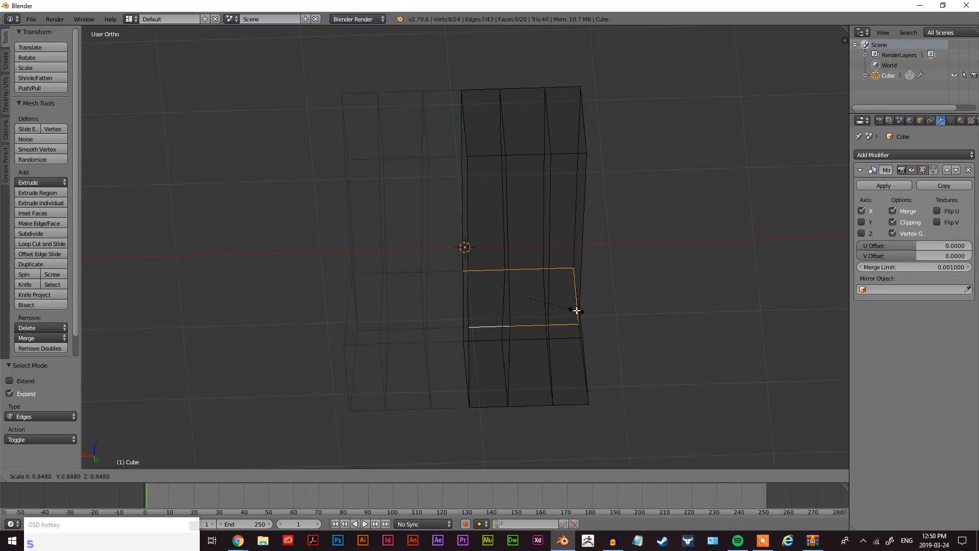
pyautogui.click(575, 310)
# Scale the lower horizontal edge loop to about 1.064 along the Y axis.
pyautogui.moveTo(616, 346); pyautogui.dragTo(556, 422, button='middle')
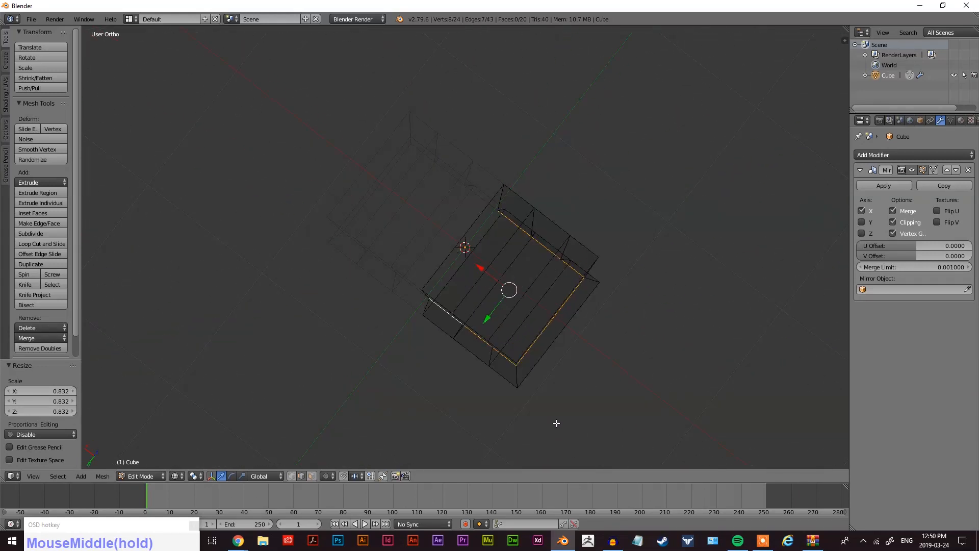
pyautogui.press('s')
pyautogui.press('y')
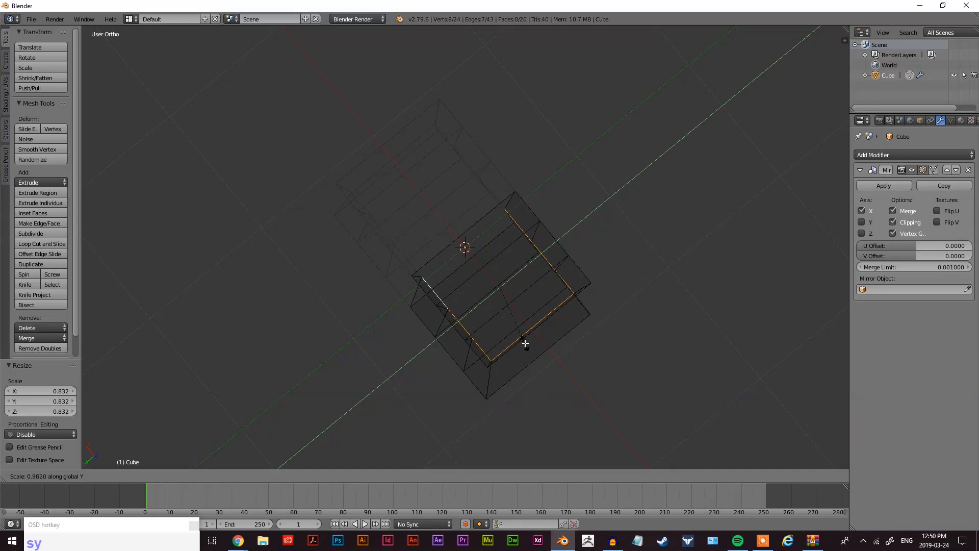
pyautogui.click(502, 355)
# Switch to solid shading and scale the lower horizontal edge loop to about 0.827 along X to form a waist.
pyautogui.moveTo(502, 355)
pyautogui.mouseDown(button='middle')
pyautogui.moveTo(476, 350)
pyautogui.moveTo(437, 378)
pyautogui.moveTo(433, 334)
pyautogui.moveTo(461, 448)
pyautogui.moveTo(476, 213)
pyautogui.moveTo(411, 332)
pyautogui.moveTo(618, 328)
pyautogui.moveTo(531, 334)
pyautogui.mouseUp(button='middle')
pyautogui.press('z')
pyautogui.moveTo(440, 346); pyautogui.dragTo(647, 383, button='middle')
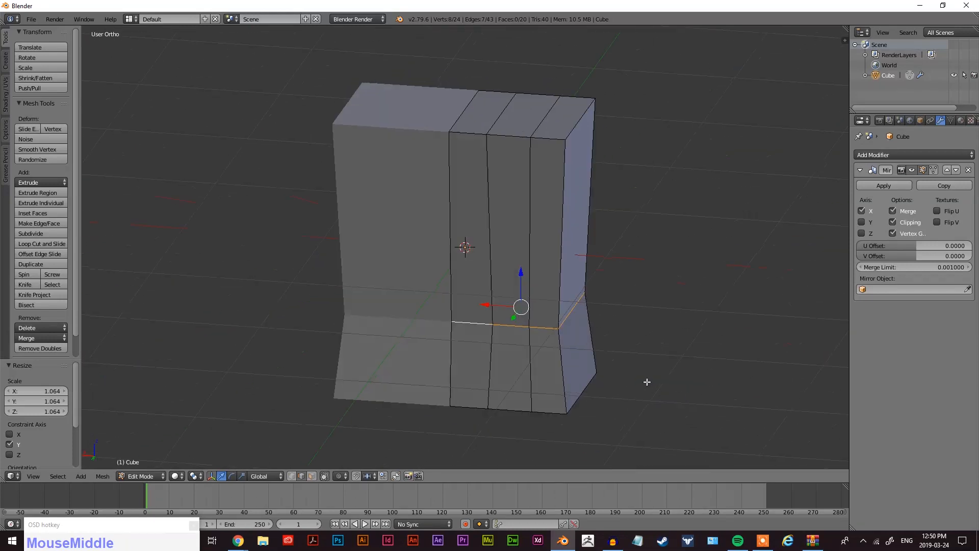
pyautogui.press('s')
pyautogui.press('x')
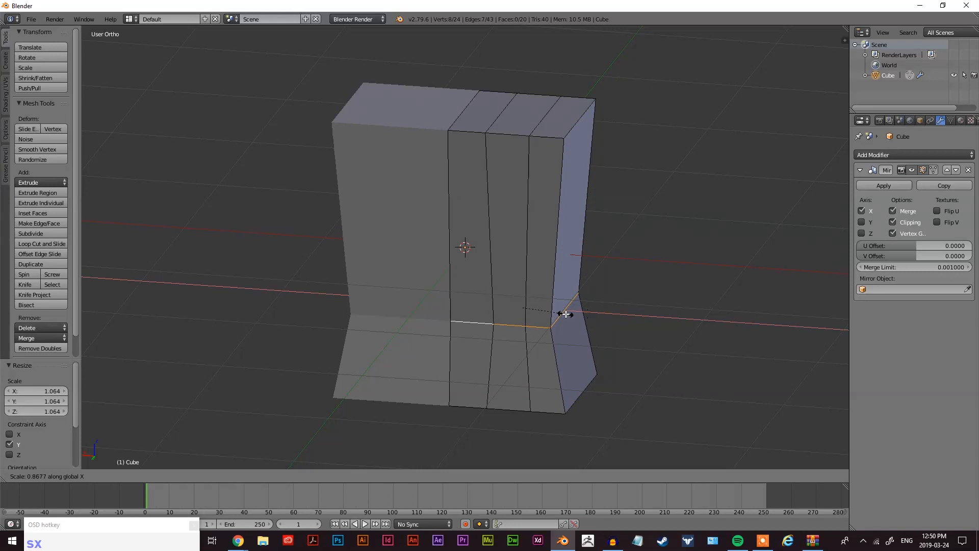
pyautogui.click(563, 313)
# Add two vertical loop cuts across the block's outer side, one near the front corner and one near the back corner.
pyautogui.moveTo(563, 313); pyautogui.dragTo(583, 350, button='middle')
pyautogui.moveTo(548, 305); pyautogui.dragTo(508, 290, button='middle')
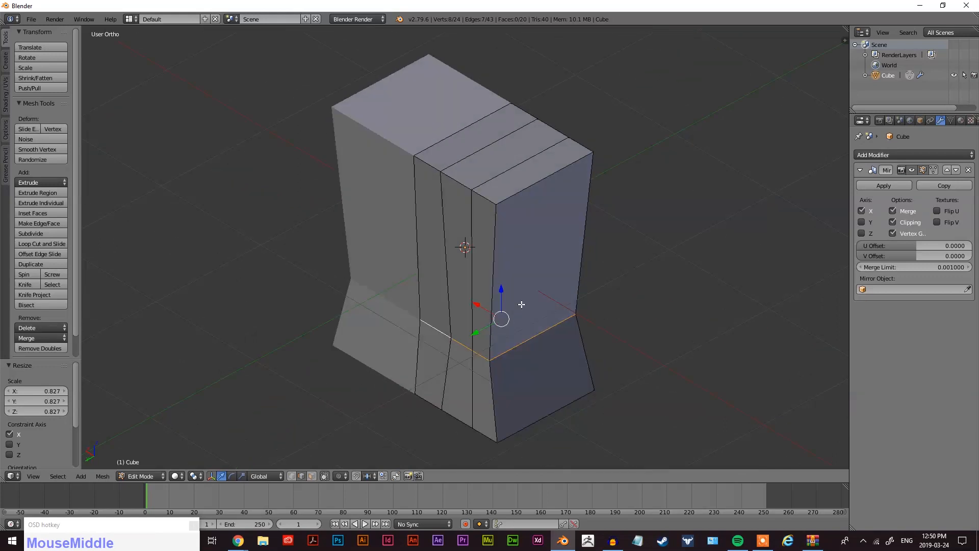
pyautogui.hotkey('ctrl', 'r')
pyautogui.click(499, 200)
pyautogui.click(471, 214)
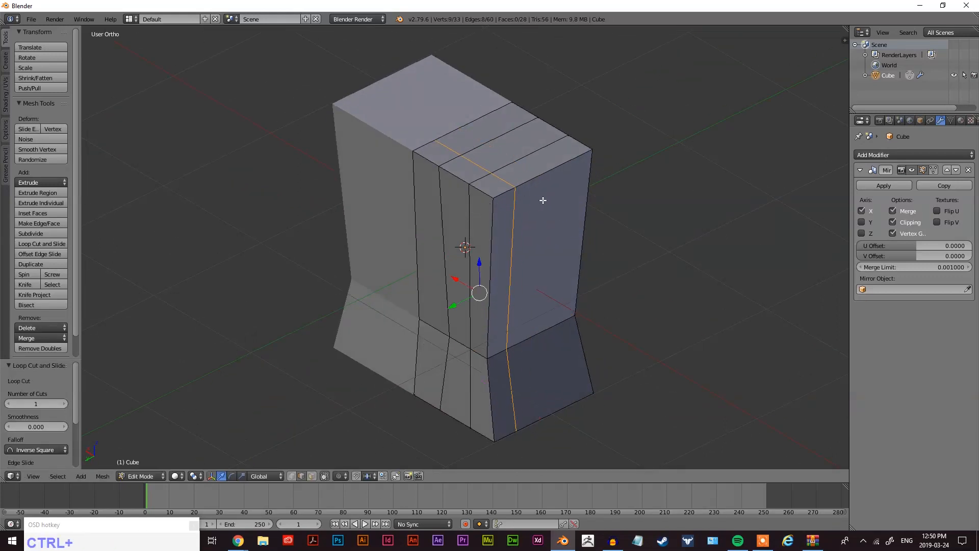
pyautogui.hotkey('ctrl', 'r')
pyautogui.click(550, 195)
pyautogui.click(562, 190)
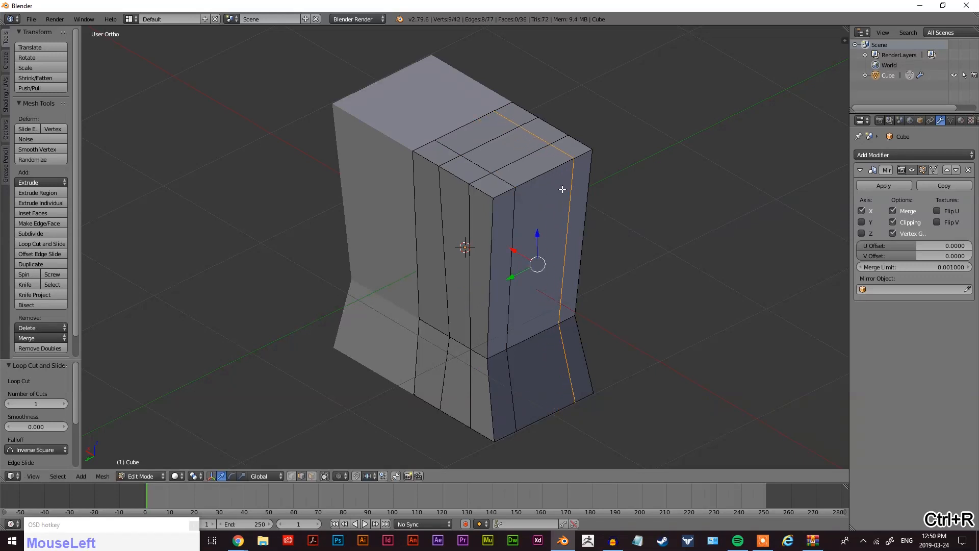
# Add two horizontal loop cuts above the waist, one slid slightly above it and one near the block's upper end.
pyautogui.moveTo(574, 317); pyautogui.dragTo(534, 288, button='middle')
pyautogui.hotkey('ctrl', 'r')
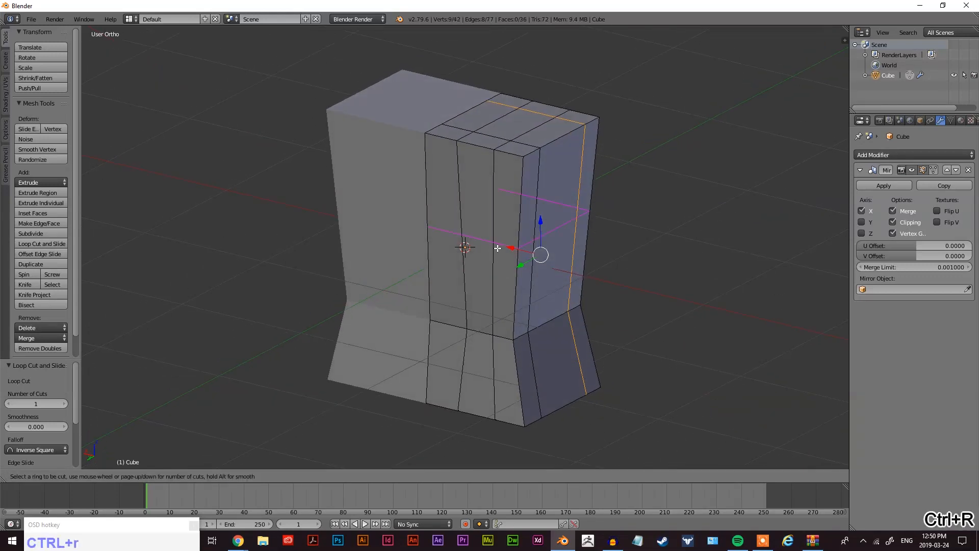
pyautogui.click(503, 265)
pyautogui.click(502, 254)
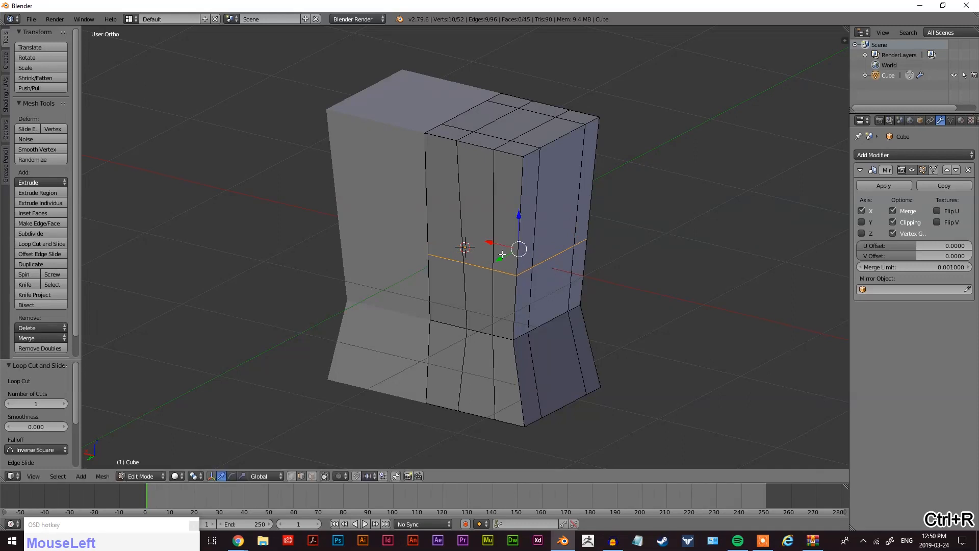
pyautogui.hotkey('ctrl', 'r')
pyautogui.click(494, 201)
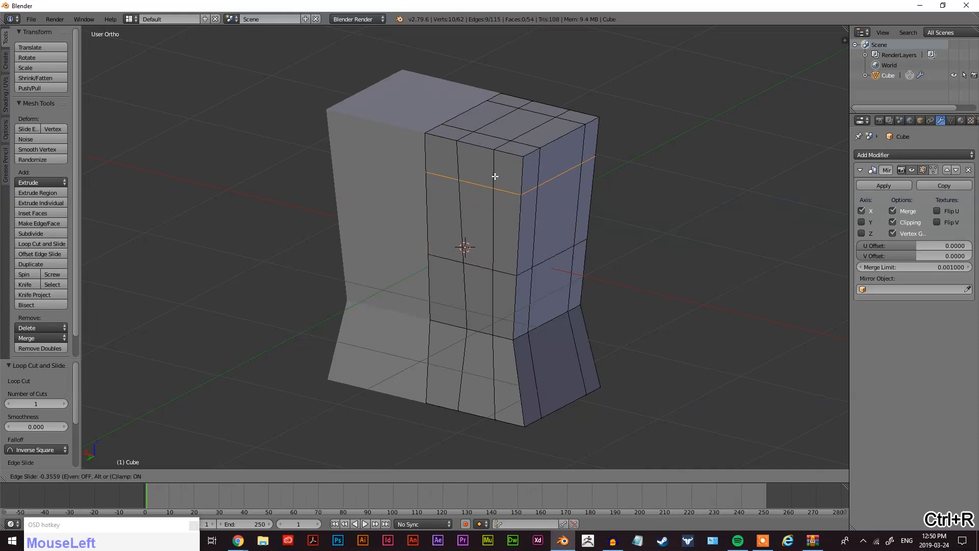
pyautogui.click(494, 176)
# Select the four vertical edges of the front center seam and move them outward about 0.223 along the Y axis.
pyautogui.moveTo(489, 203); pyautogui.dragTo(533, 154, button='middle')
pyautogui.moveTo(549, 187); pyautogui.dragTo(493, 268, button='middle')
pyautogui.scroll(-1, 621, 225)
pyautogui.moveTo(621, 225); pyautogui.dragTo(638, 289, button='middle')
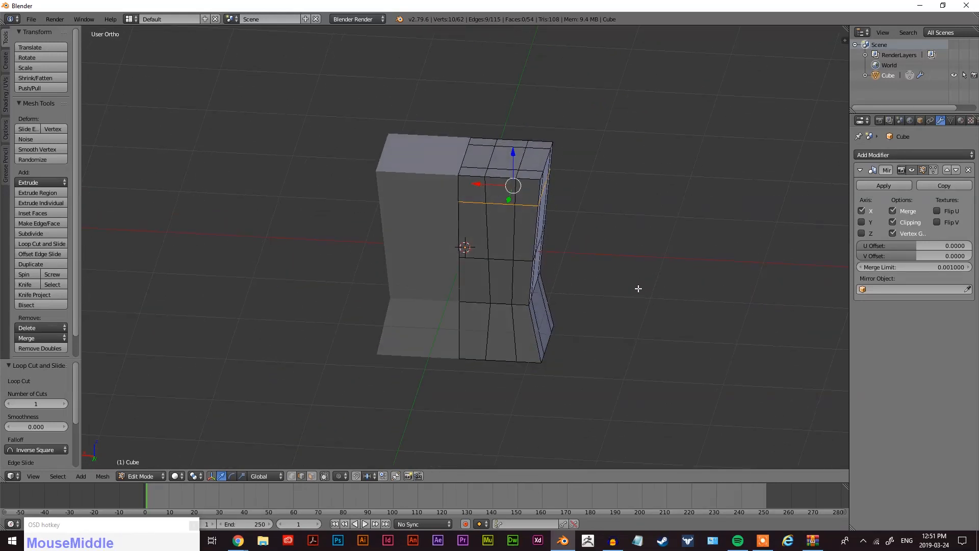
pyautogui.moveTo(621, 246); pyautogui.dragTo(560, 224, button='middle')
pyautogui.scroll(2, 432, 204)
pyautogui.moveTo(433, 204); pyautogui.dragTo(476, 243, button='middle')
pyautogui.rightClick(453, 112)
pyautogui.keyDown('shift'); pyautogui.rightClick(453, 224); pyautogui.keyUp('shift')
pyautogui.keyDown('shift'); pyautogui.rightClick(443, 357); pyautogui.keyUp('shift')
pyautogui.moveTo(452, 364); pyautogui.dragTo(474, 375, button='middle')
pyautogui.click(382, 277)
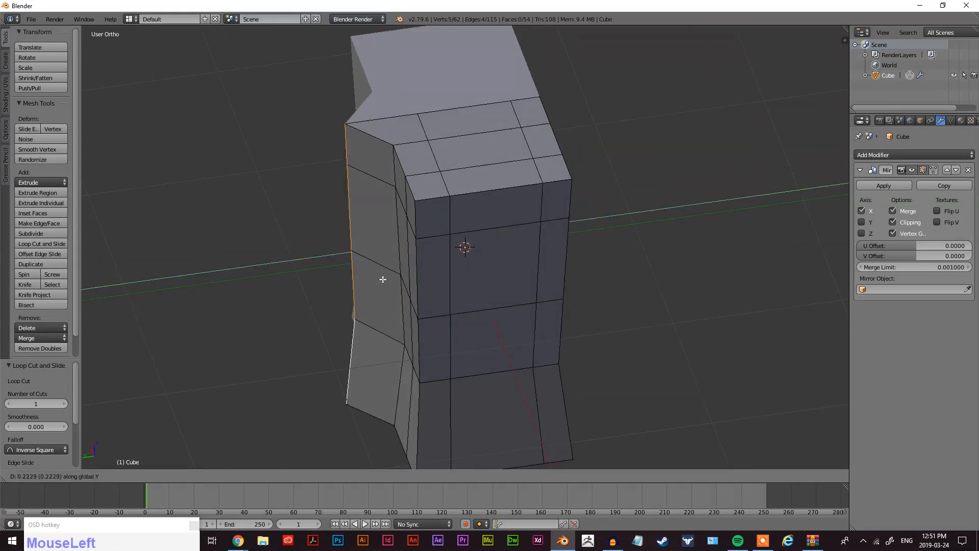
# Select the four front vertical edges next to the center seam and move them outward about 0.163 along Y.
pyautogui.rightClick(391, 153)
pyautogui.scroll(-2, 442, 203)
pyautogui.moveTo(443, 203); pyautogui.dragTo(457, 184, button='middle')
pyautogui.keyDown('shift'); pyautogui.rightClick(453, 193); pyautogui.keyUp('shift')
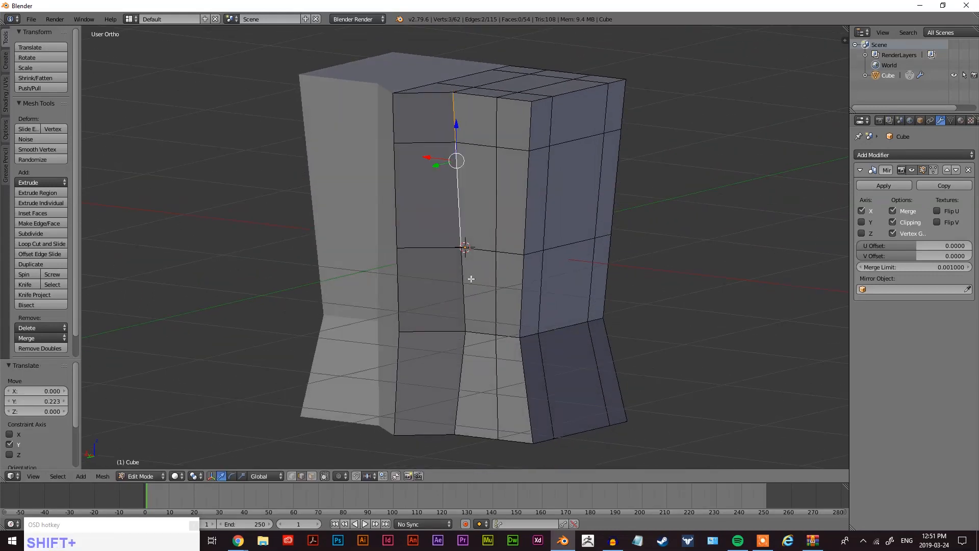
pyautogui.keyDown('shift'); pyautogui.rightClick(465, 324); pyautogui.keyUp('shift')
pyautogui.press('g')
pyautogui.press('y')
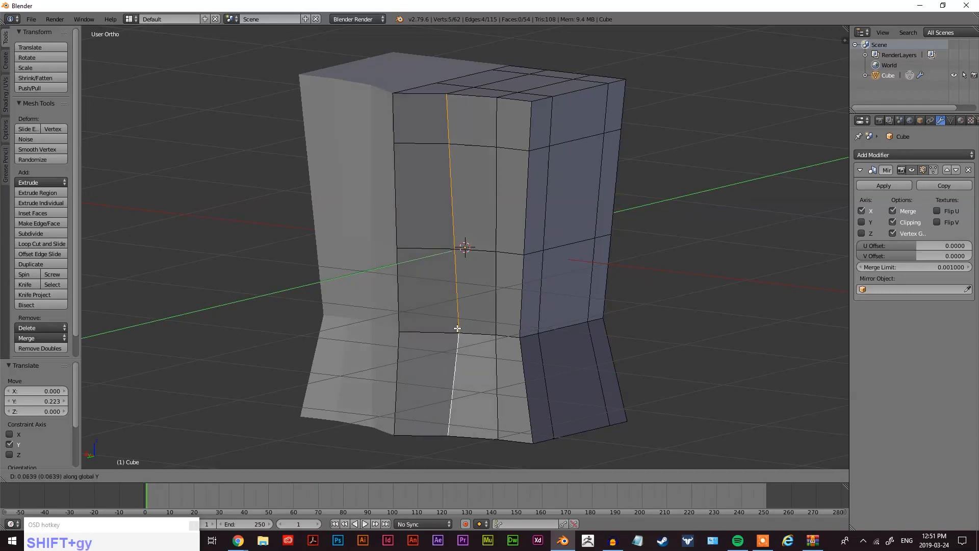
pyautogui.click(501, 156)
# Select the four front vertical edges nearest the outer corner and edge slide them toward the center by a factor of about -0.409.
pyautogui.keyDown('alt'); pyautogui.rightClick(521, 101); pyautogui.keyUp('alt')
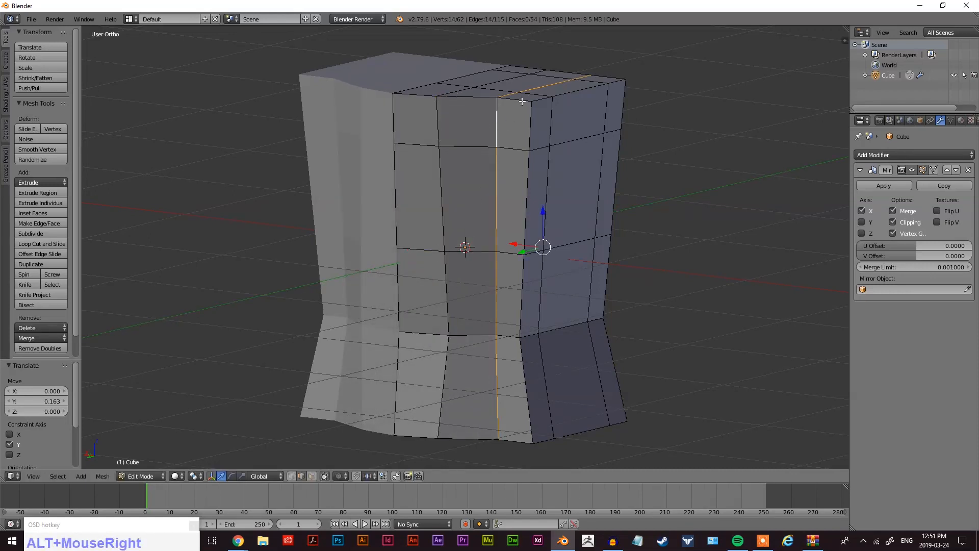
pyautogui.rightClick(501, 109)
pyautogui.keyDown('shift'); pyautogui.rightClick(503, 199); pyautogui.keyUp('shift')
pyautogui.keyDown('shift'); pyautogui.rightClick(494, 345); pyautogui.keyUp('shift')
pyautogui.moveTo(494, 345); pyautogui.dragTo(531, 260, button='middle')
pyautogui.hotkey('ctrl', 'e')
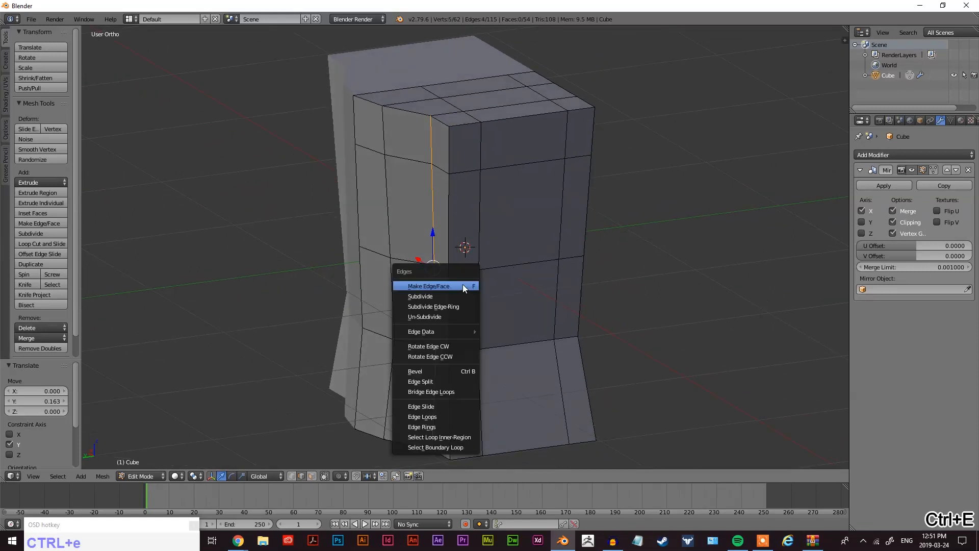
pyautogui.click(448, 405)
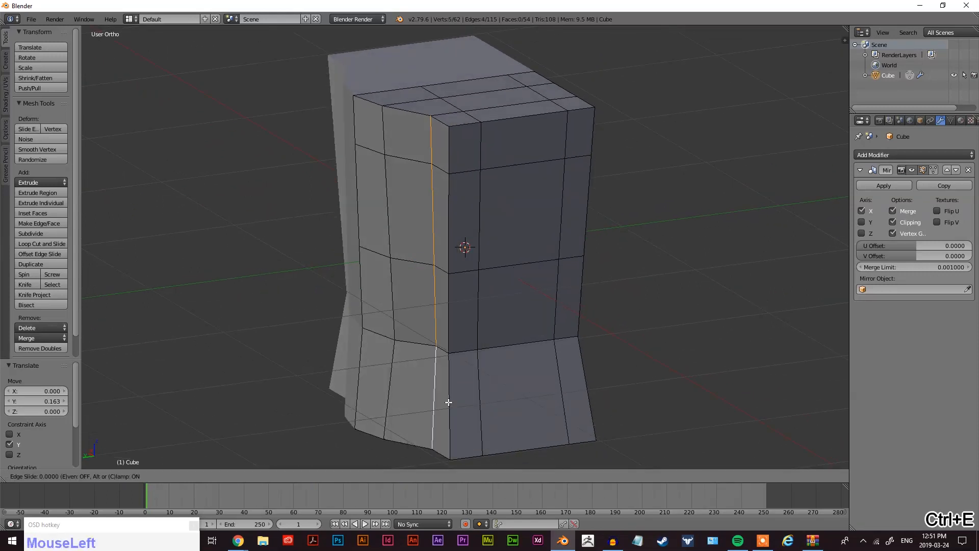
pyautogui.click(437, 402)
# Select the four front vertical edges next to the center seam and edge slide them toward the seam by a factor of about -0.202.
pyautogui.moveTo(428, 382); pyautogui.dragTo(479, 240, button='middle')
pyautogui.scroll(-2, 480, 240)
pyautogui.rightClick(489, 192)
pyautogui.keyDown('alt'); pyautogui.rightClick(499, 251); pyautogui.keyUp('alt')
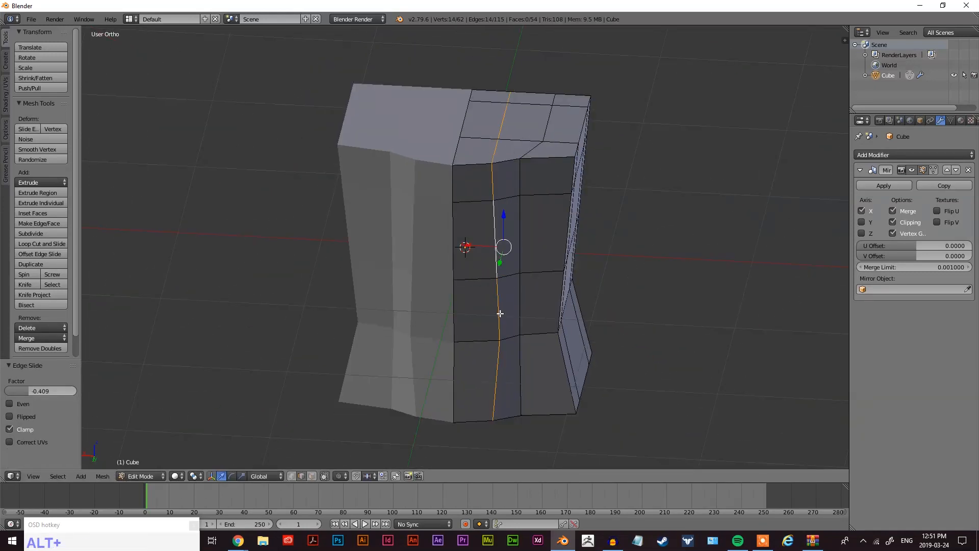
pyautogui.moveTo(495, 249); pyautogui.dragTo(487, 197, button='right')
pyautogui.rightClick(492, 193)
pyautogui.keyDown('shift'); pyautogui.rightClick(496, 245); pyautogui.keyUp('shift')
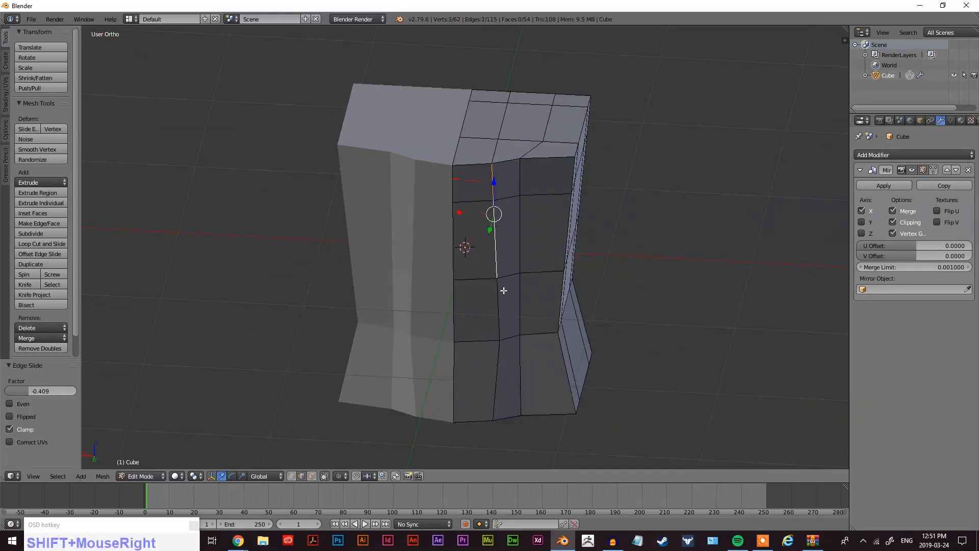
pyautogui.keyDown('shift'); pyautogui.rightClick(499, 359); pyautogui.keyUp('shift')
pyautogui.moveTo(510, 308); pyautogui.dragTo(471, 291, button='middle')
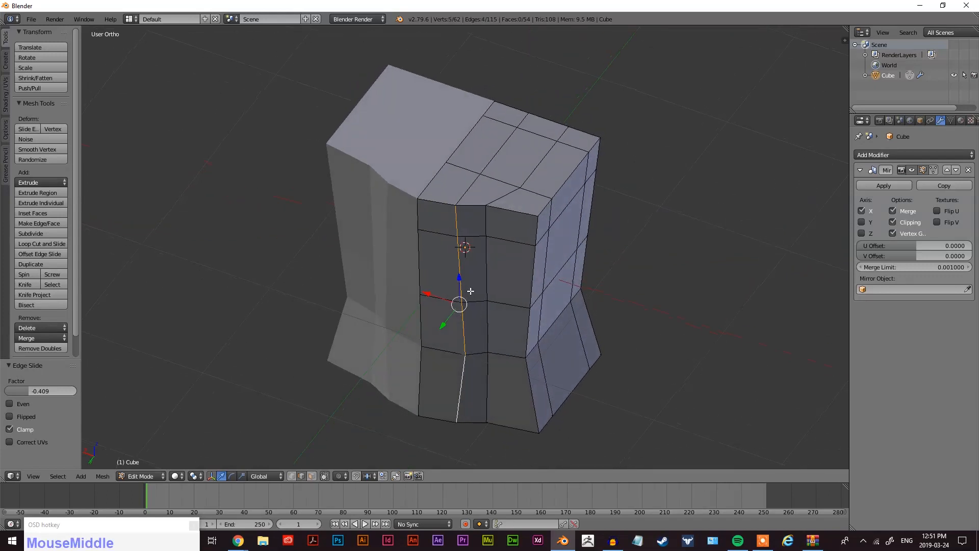
pyautogui.hotkey('ctrl', 'e')
pyautogui.click(456, 279)
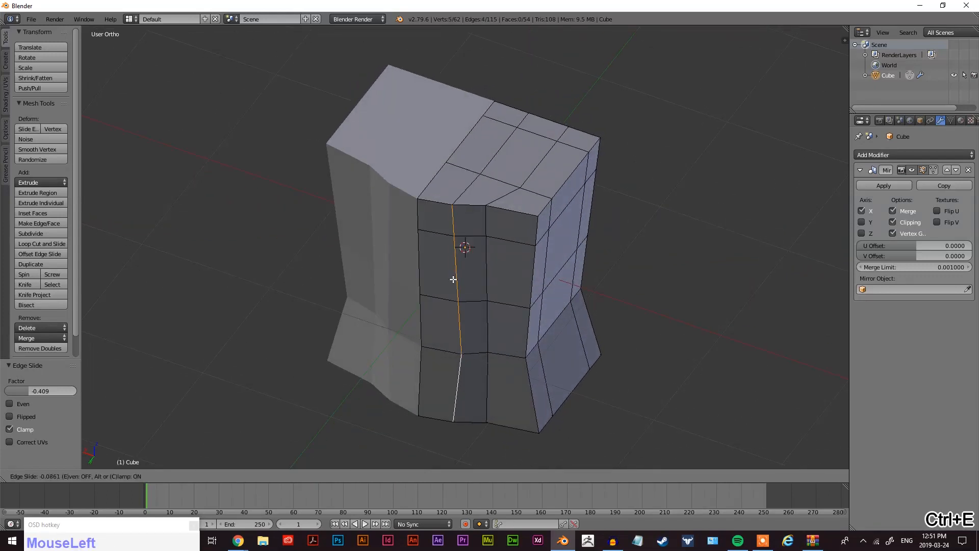
pyautogui.click(448, 281)
# Select the four vertical edges of the front outer corner and edge slide them along the front by a factor of about -0.502.
pyautogui.moveTo(471, 312); pyautogui.dragTo(444, 319, button='middle')
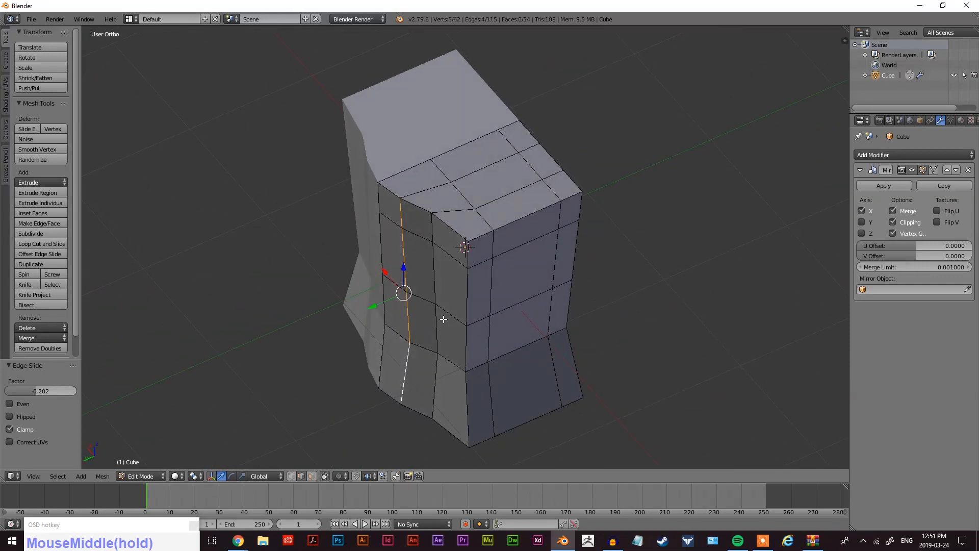
pyautogui.rightClick(466, 257)
pyautogui.keyDown('shift'); pyautogui.rightClick(468, 300); pyautogui.keyUp('shift')
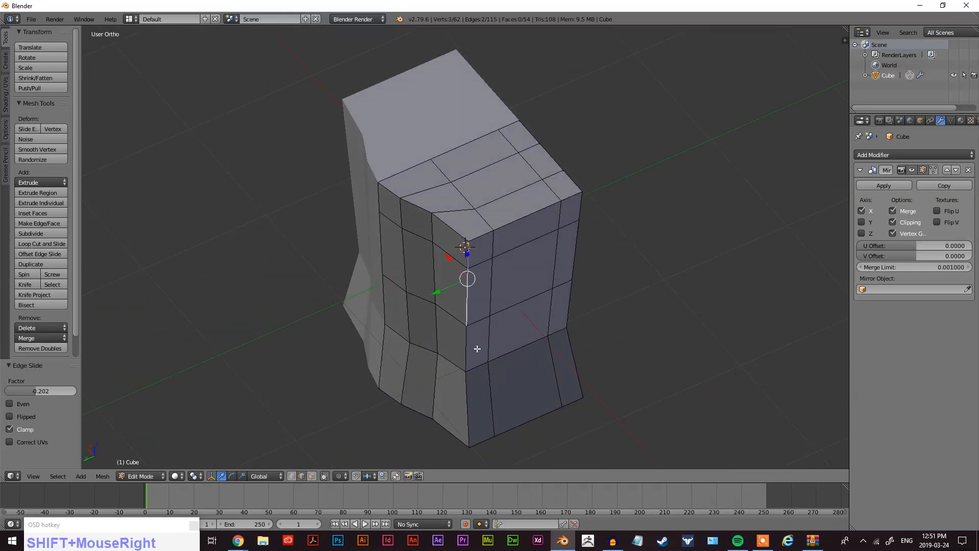
pyautogui.hotkey('ctrl', 'e')
pyautogui.click(469, 390)
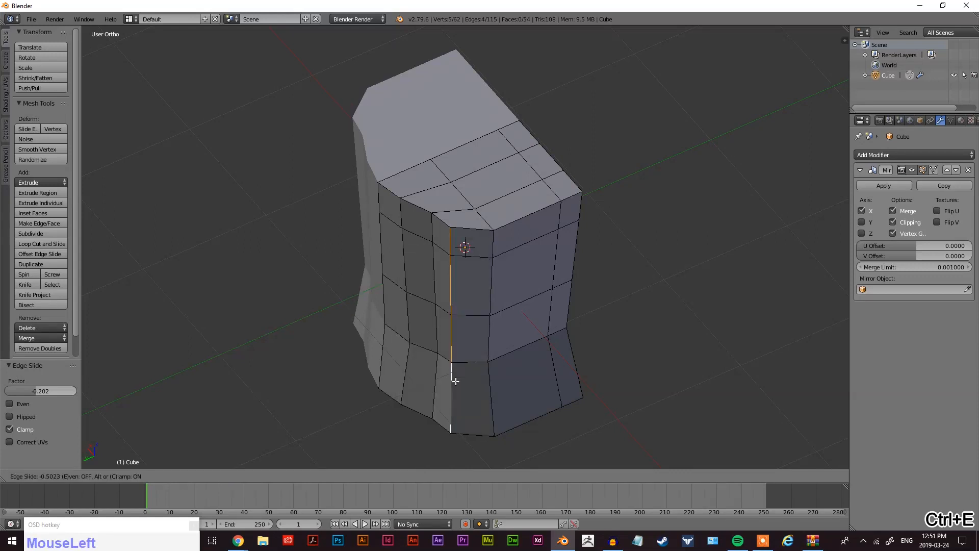
pyautogui.click(555, 340)
# Select the vertical edges of the back center seam and the column beside it, and move them outward about -0.193 along Y.
pyautogui.moveTo(610, 315); pyautogui.dragTo(507, 265, button='middle')
pyautogui.rightClick(460, 196)
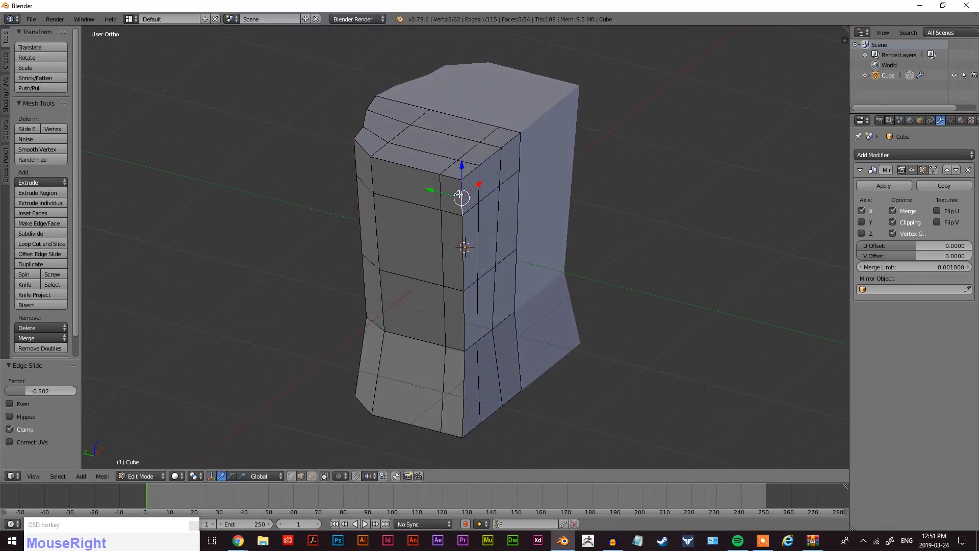
pyautogui.keyDown('shift'); pyautogui.rightClick(503, 225); pyautogui.keyUp('shift')
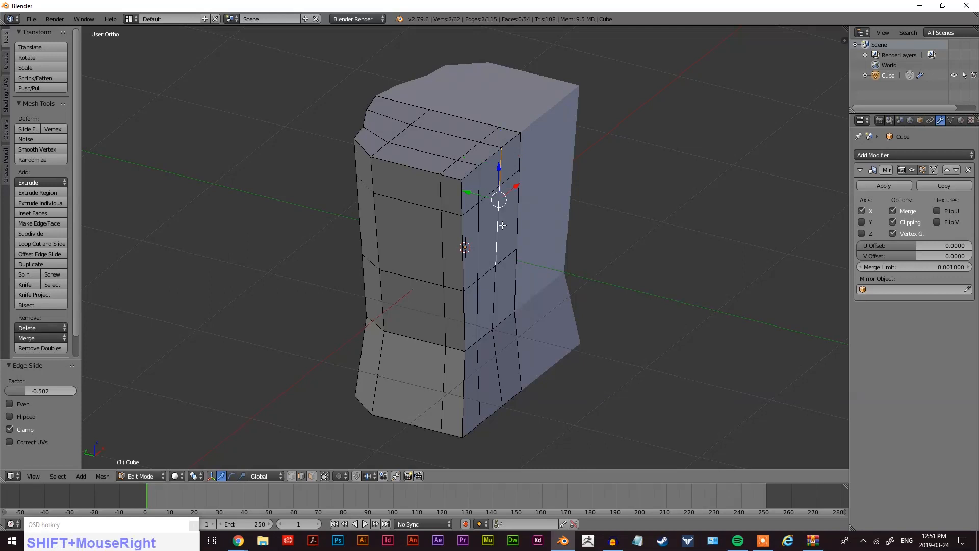
pyautogui.keyDown('shift'); pyautogui.rightClick(512, 279); pyautogui.keyUp('shift')
pyautogui.keyDown('shift'); pyautogui.rightClick(518, 207); pyautogui.keyUp('shift')
pyautogui.keyDown('shift'); pyautogui.rightClick(521, 159); pyautogui.keyUp('shift')
pyautogui.moveTo(533, 222); pyautogui.dragTo(563, 212, button='middle')
pyautogui.press('g')
pyautogui.press('y')
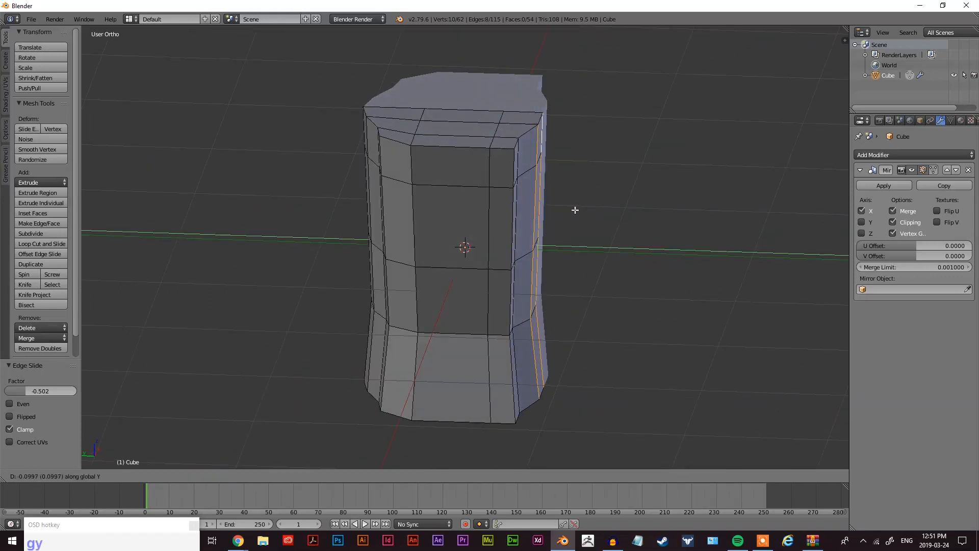
pyautogui.click(585, 212)
# Select the four back vertical edges next to the center seam and edge slide them toward the outer corner by a factor of about -0.377.
pyautogui.rightClick(552, 150)
pyautogui.keyDown('shift'); pyautogui.rightClick(556, 196); pyautogui.keyUp('shift')
pyautogui.moveTo(551, 211); pyautogui.dragTo(556, 264, button='middle')
pyautogui.keyDown('shift'); pyautogui.rightClick(500, 278); pyautogui.keyUp('shift')
pyautogui.keyDown('shift'); pyautogui.rightClick(499, 360); pyautogui.keyUp('shift')
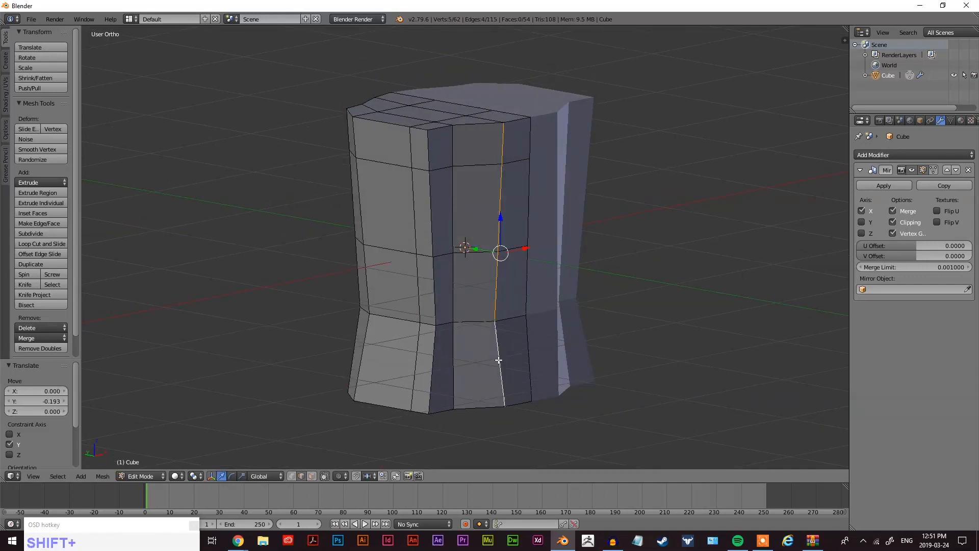
pyautogui.hotkey('ctrl', 'e')
pyautogui.click(502, 354)
pyautogui.click(490, 346)
# Select the four back vertical edges nearest the outer corner and move them outward about -0.098 along the Y axis.
pyautogui.moveTo(490, 346)
pyautogui.mouseDown(button='middle')
pyautogui.moveTo(503, 352)
pyautogui.moveTo(531, 413)
pyautogui.moveTo(499, 341)
pyautogui.mouseUp(button='middle')
pyautogui.rightClick(460, 192)
pyautogui.keyDown('shift'); pyautogui.rightClick(465, 232); pyautogui.keyUp('shift')
pyautogui.keyDown('shift'); pyautogui.rightClick(464, 309); pyautogui.keyUp('shift')
pyautogui.keyDown('shift'); pyautogui.rightClick(466, 351); pyautogui.keyUp('shift')
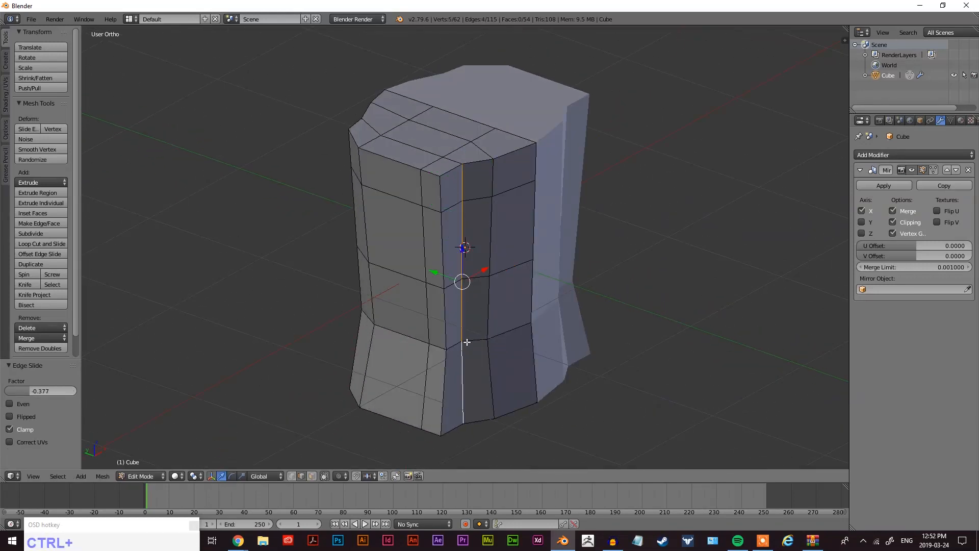
pyautogui.press('g')
pyautogui.press('y')
pyautogui.click(477, 351)
# Select the four vertical edges on the side nearest the back corner and edge slide them by a factor of about -0.108.
pyautogui.moveTo(454, 304); pyautogui.dragTo(495, 292, button='middle')
pyautogui.rightClick(496, 218)
pyautogui.keyDown('shift'); pyautogui.rightClick(493, 273); pyautogui.keyUp('shift')
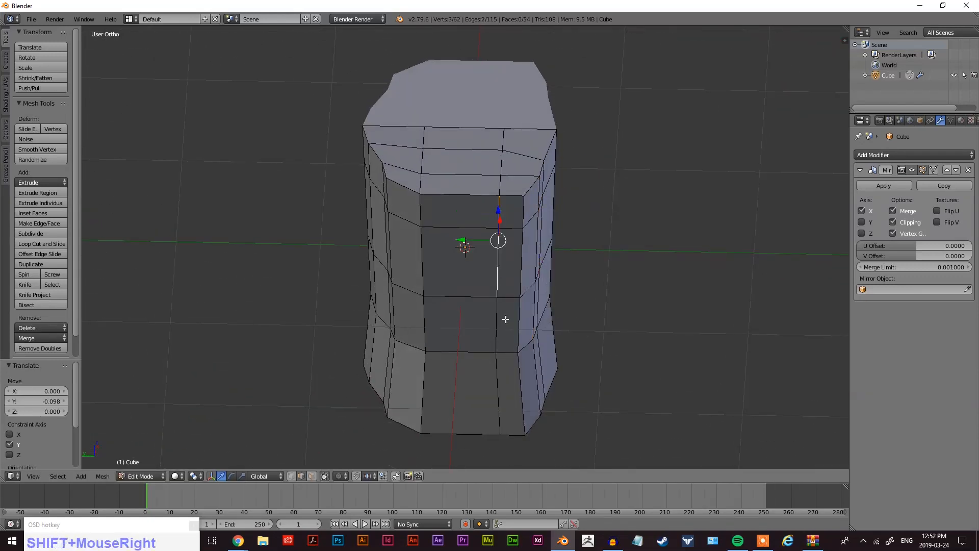
pyautogui.keyDown('shift'); pyautogui.rightClick(497, 340); pyautogui.keyUp('shift')
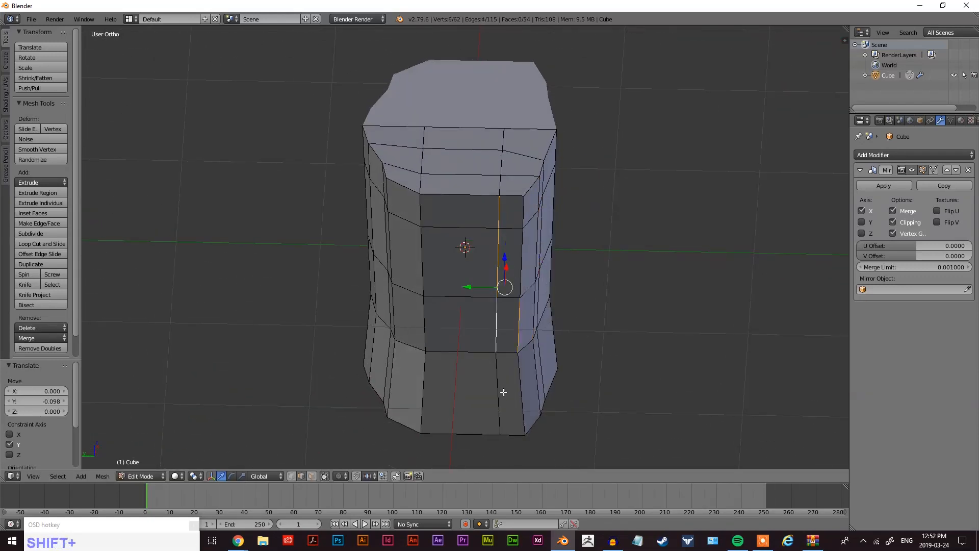
pyautogui.hotkey('ctrl', 'e')
pyautogui.click(513, 327)
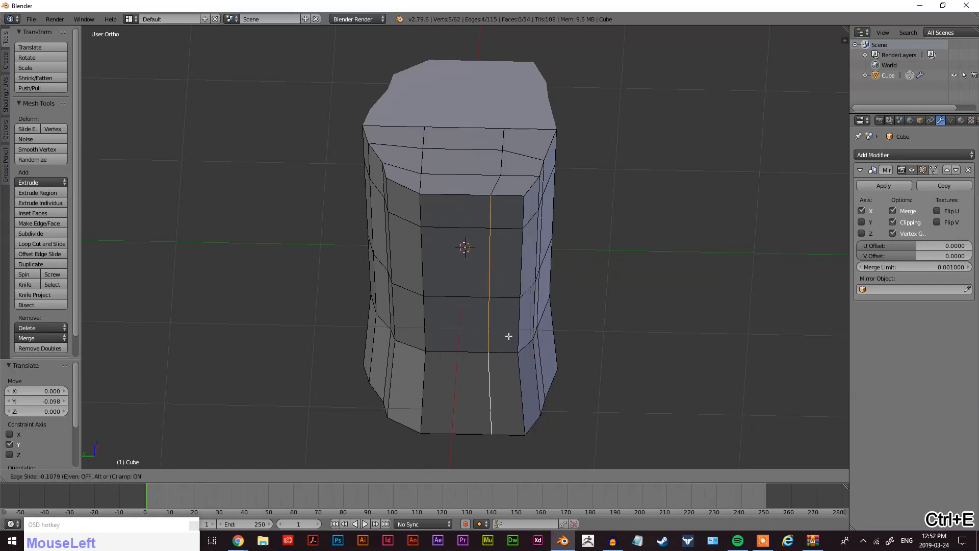
pyautogui.click(508, 336)
# Select the four vertical edges on the side nearest the front corner and edge slide them by a factor of about 0.238.
pyautogui.rightClick(421, 214)
pyautogui.keyDown('shift'); pyautogui.rightClick(423, 257); pyautogui.keyUp('shift')
pyautogui.keyDown('shift'); pyautogui.rightClick(431, 334); pyautogui.keyUp('shift')
pyautogui.keyDown('shift'); pyautogui.rightClick(426, 390); pyautogui.keyUp('shift')
pyautogui.hotkey('ctrl', 'e')
pyautogui.click(430, 349)
pyautogui.click(438, 354)
# Select the four vertical edges of the front outer corner and move them inward along the Y axis to round the outline.
pyautogui.moveTo(439, 353); pyautogui.dragTo(553, 190, button='middle')
pyautogui.moveTo(455, 233); pyautogui.dragTo(487, 231, button='middle')
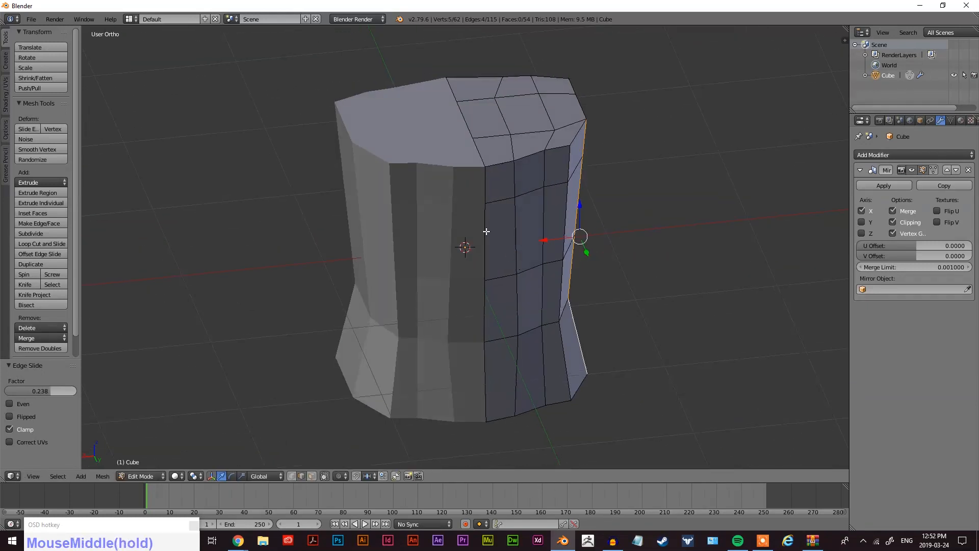
pyautogui.moveTo(425, 301); pyautogui.dragTo(476, 215, button='middle')
pyautogui.rightClick(476, 189)
pyautogui.keyDown('shift'); pyautogui.rightClick(477, 245); pyautogui.keyUp('shift')
pyautogui.keyDown('shift'); pyautogui.rightClick(468, 332); pyautogui.keyUp('shift')
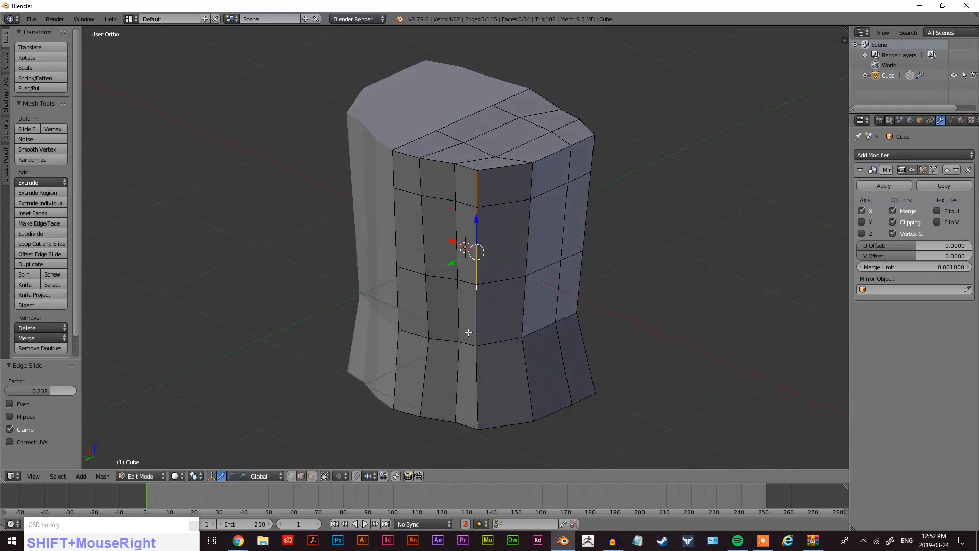
pyautogui.hotkey('ctrl', 'e')
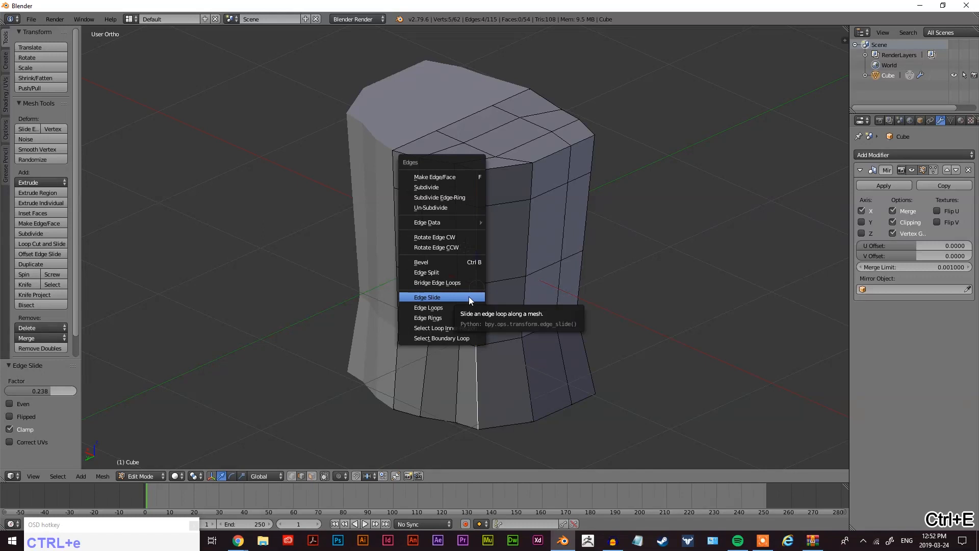
pyautogui.press('g')
pyautogui.press('y')
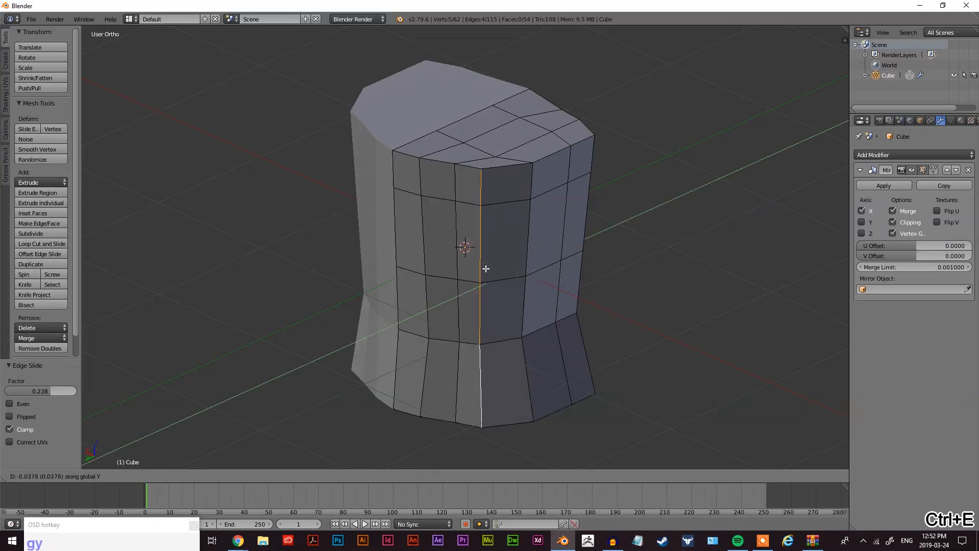
pyautogui.click(492, 270)
# Reselect the back center seam edges with the vertical column beside them and move both outward about -0.122 along the Y axis.
pyautogui.moveTo(493, 270)
pyautogui.mouseDown(button='middle')
pyautogui.moveTo(415, 343)
pyautogui.moveTo(400, 258)
pyautogui.moveTo(496, 219)
pyautogui.moveTo(610, 227)
pyautogui.moveTo(627, 335)
pyautogui.moveTo(357, 251)
pyautogui.moveTo(451, 198)
pyautogui.moveTo(500, 284)
pyautogui.mouseUp(button='middle')
pyautogui.rightClick(502, 249)
pyautogui.keyDown('shift'); pyautogui.rightClick(503, 339); pyautogui.keyUp('shift')
pyautogui.keyDown('shift'); pyautogui.rightClick(531, 287); pyautogui.keyUp('shift')
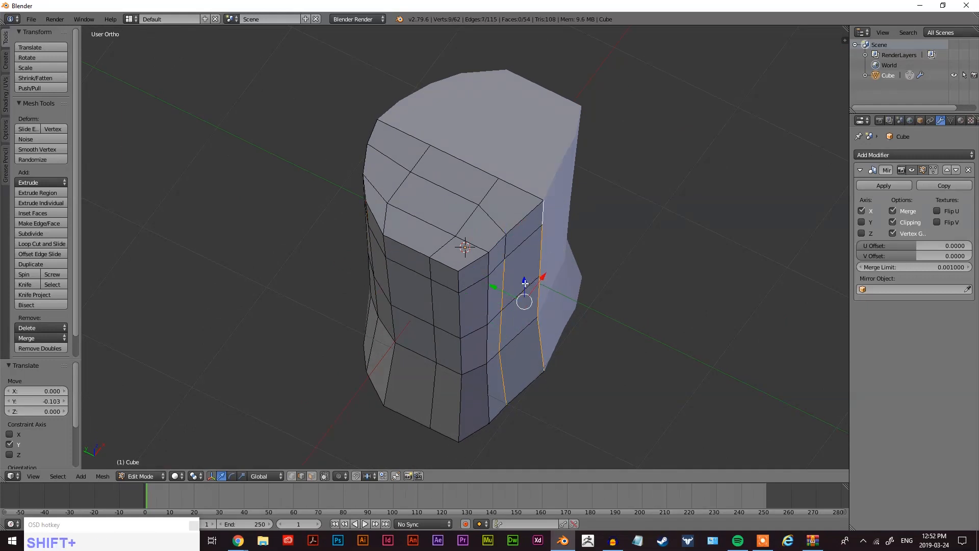
pyautogui.keyDown('ctrl'); pyautogui.rightClick(514, 255); pyautogui.keyUp('ctrl')
pyautogui.press('y')
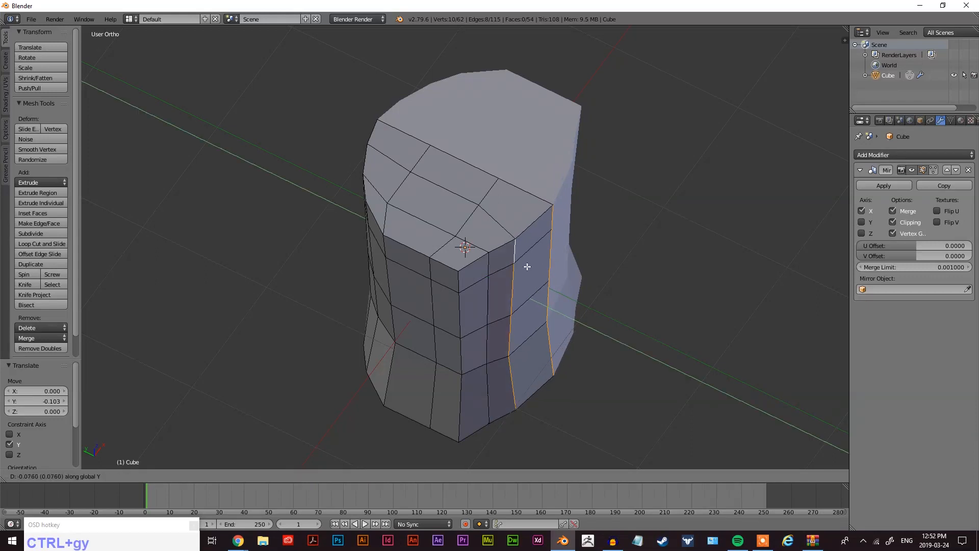
pyautogui.click(531, 269)
# Select only the four back vertical edges beside the center seam and move them inward about 0.037 along the Y axis.
pyautogui.moveTo(531, 269); pyautogui.dragTo(545, 278, button='middle')
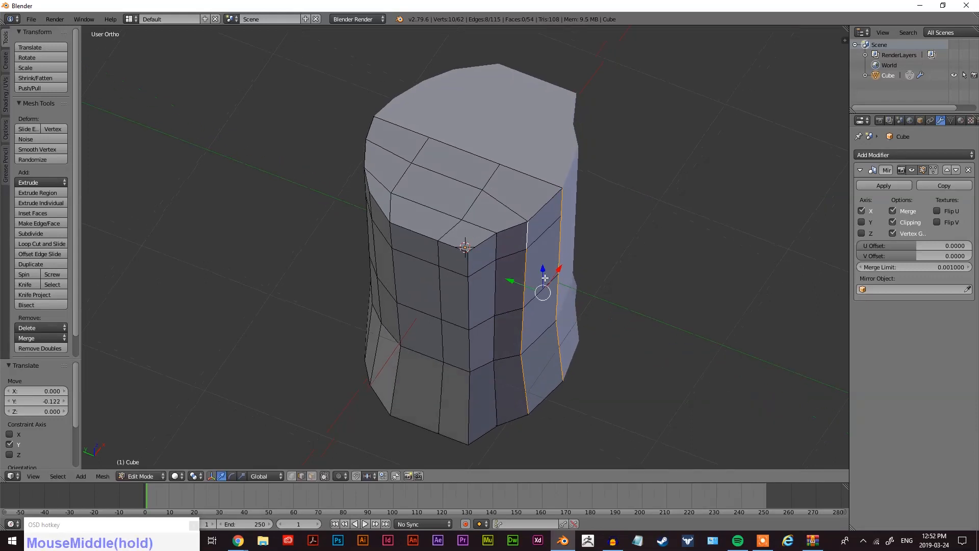
pyautogui.rightClick(525, 240)
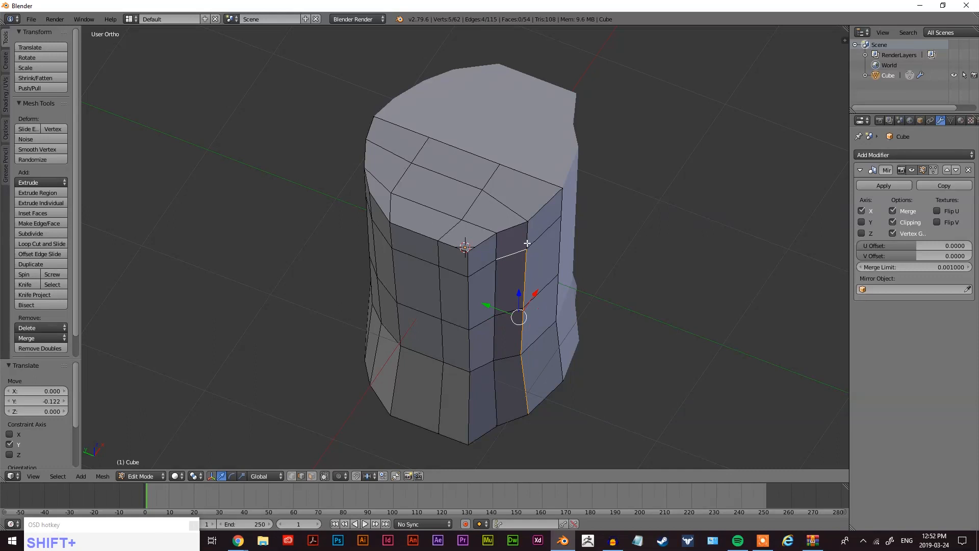
pyautogui.press('g')
pyautogui.press('y')
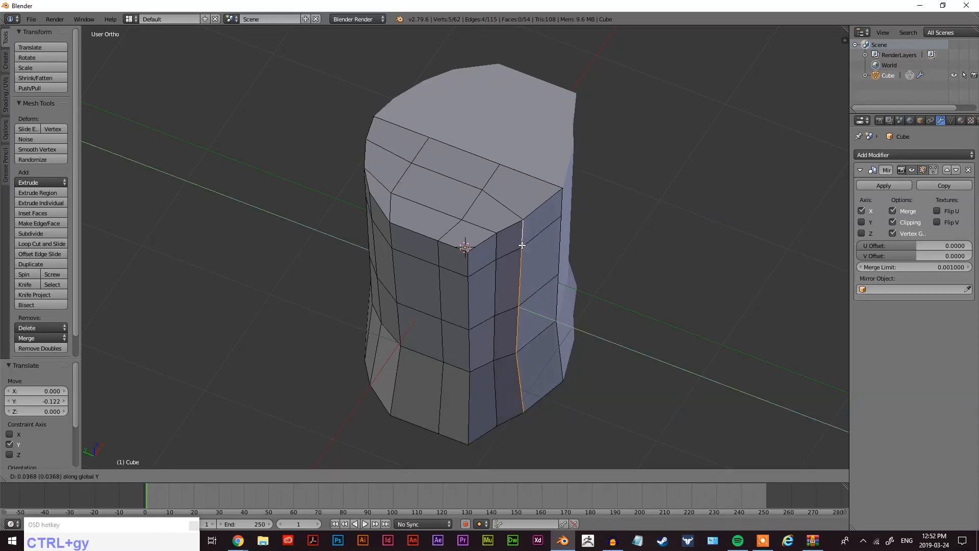
pyautogui.click(522, 245)
# Select the four vertical edges of the back outer corner and edge slide them by a factor of about -0.335.
pyautogui.moveTo(525, 244); pyautogui.dragTo(490, 182, button='middle')
pyautogui.rightClick(439, 143)
pyautogui.keyDown('shift'); pyautogui.rightClick(439, 204); pyautogui.keyUp('shift')
pyautogui.keyDown('shift'); pyautogui.rightClick(438, 288); pyautogui.keyUp('shift')
pyautogui.keyDown('shift'); pyautogui.rightClick(439, 326); pyautogui.keyUp('shift')
pyautogui.hotkey('ctrl', 'e')
pyautogui.click(445, 332)
pyautogui.click(453, 329)
# Move the back outer corner's vertical edges inward about 0.046 along the Y axis.
pyautogui.moveTo(425, 240); pyautogui.dragTo(574, 345, button='middle')
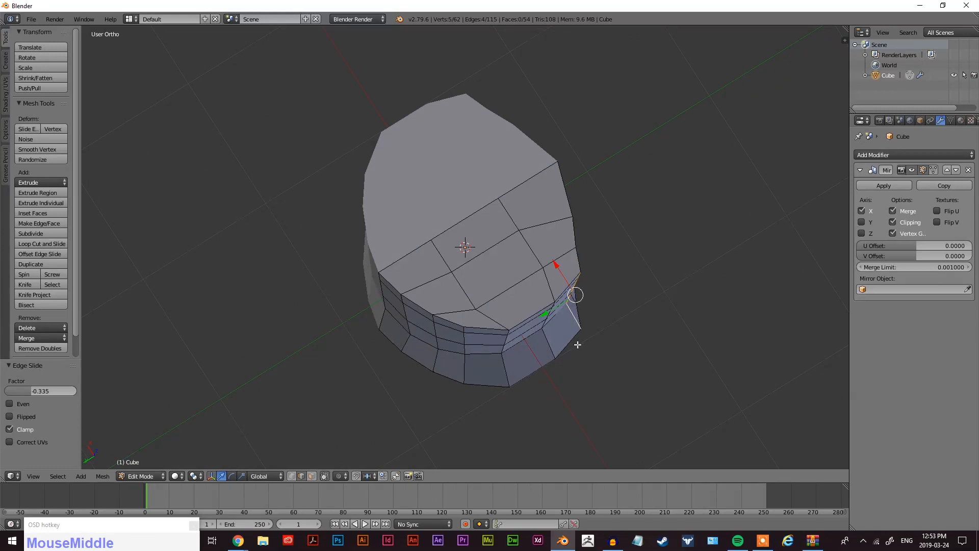
pyautogui.press('g')
pyautogui.press('y')
pyautogui.click(569, 341)
# Select the uppermost horizontal edge loop below the rim and edge slide it downward by a factor of about 0.240.
pyautogui.moveTo(566, 334); pyautogui.dragTo(521, 279, button='middle')
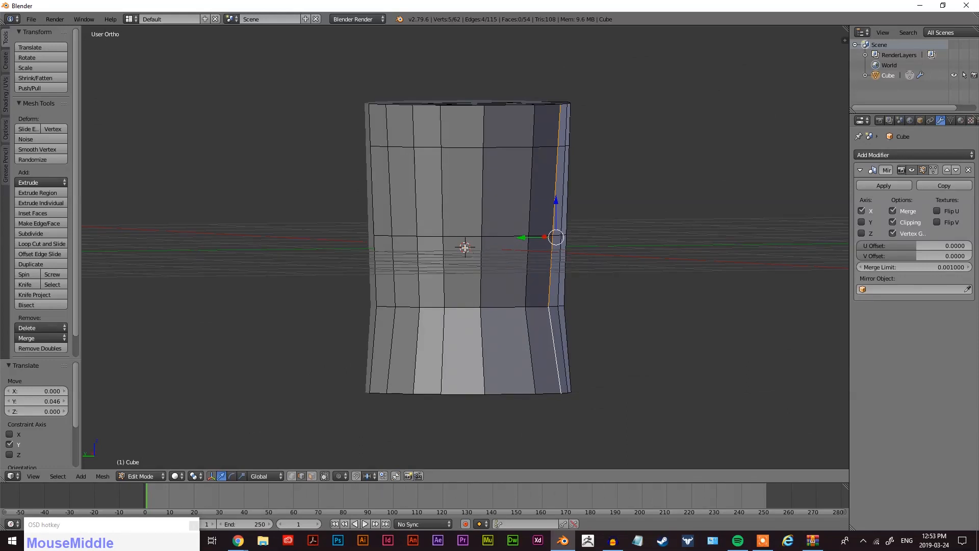
pyautogui.keyDown('alt'); pyautogui.rightClick(378, 148); pyautogui.keyUp('alt')
pyautogui.moveTo(449, 176); pyautogui.dragTo(541, 201, button='middle')
pyautogui.press('z')
pyautogui.hotkey('ctrl', 'e')
pyautogui.click(536, 199)
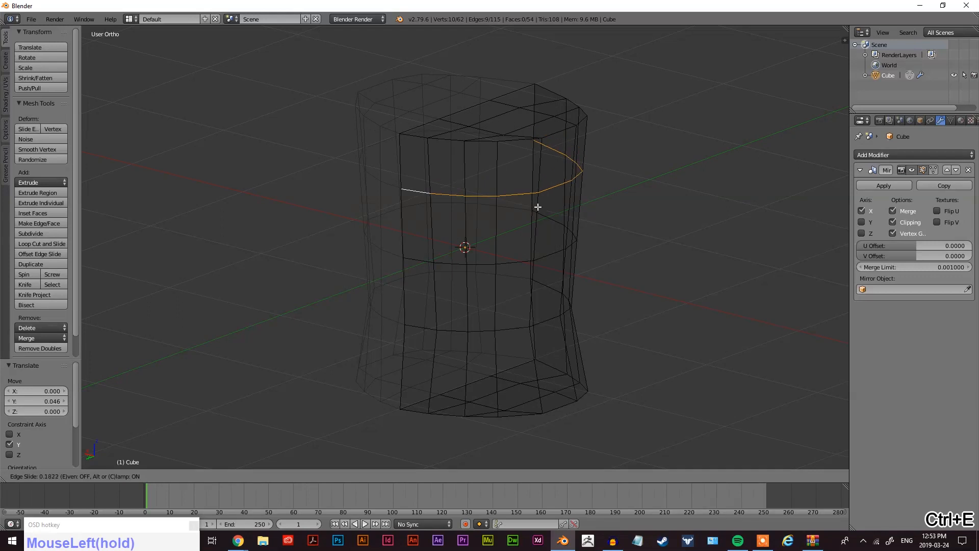
pyautogui.click(538, 210)
pyautogui.press('z')
# Select the four front edges of the upper rim and edge slide them downward by a factor of about 0.368.
pyautogui.moveTo(516, 202); pyautogui.dragTo(424, 138, button='middle')
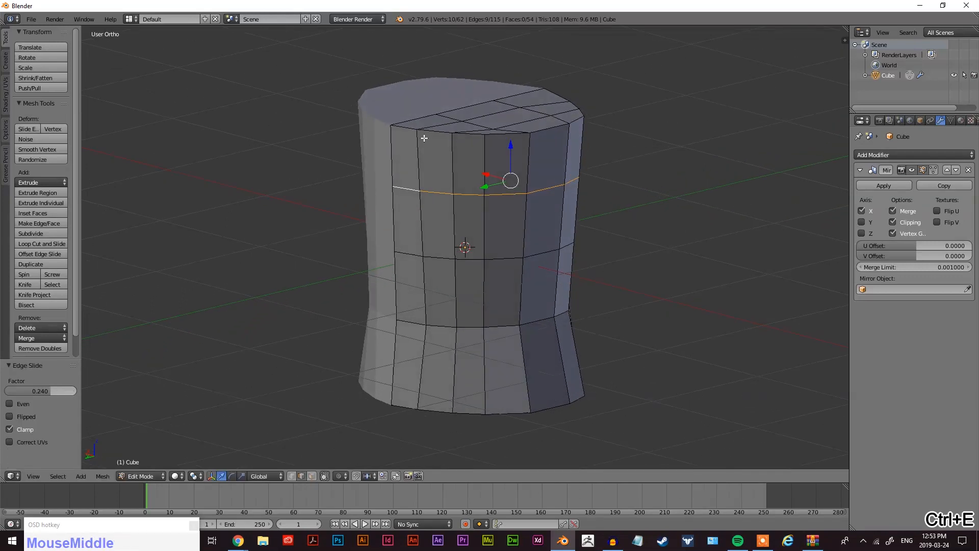
pyautogui.keyDown('alt'); pyautogui.rightClick(405, 128); pyautogui.keyUp('alt')
pyautogui.moveTo(519, 156); pyautogui.dragTo(485, 196, button='middle')
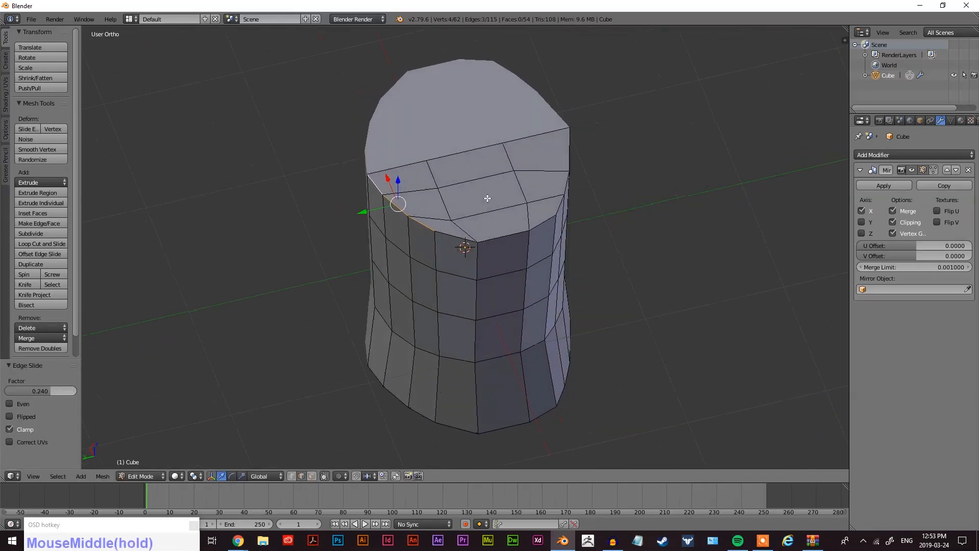
pyautogui.keyDown('shift'); pyautogui.rightClick(461, 237); pyautogui.keyUp('shift')
pyautogui.moveTo(461, 238); pyautogui.dragTo(461, 211, button='middle')
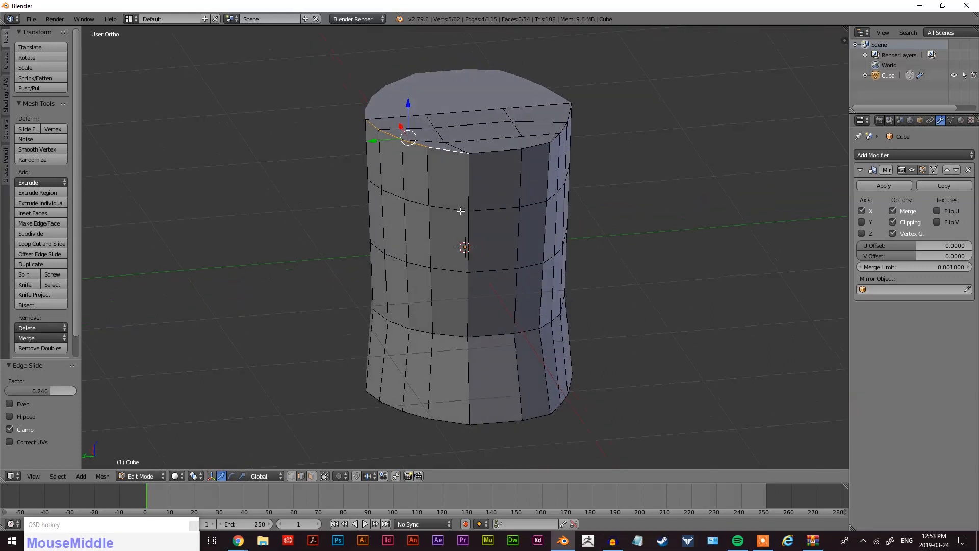
pyautogui.hotkey('ctrl', 'e')
pyautogui.click(448, 178)
pyautogui.click(446, 191)
# Select the two edges on the top surface running outward from the center seam just behind the front rim.
pyautogui.moveTo(446, 191); pyautogui.dragTo(527, 191, button='middle')
pyautogui.rightClick(508, 134)
pyautogui.keyDown('shift'); pyautogui.rightClick(468, 133); pyautogui.keyUp('shift')
pyautogui.moveTo(563, 154); pyautogui.dragTo(503, 153, button='middle')
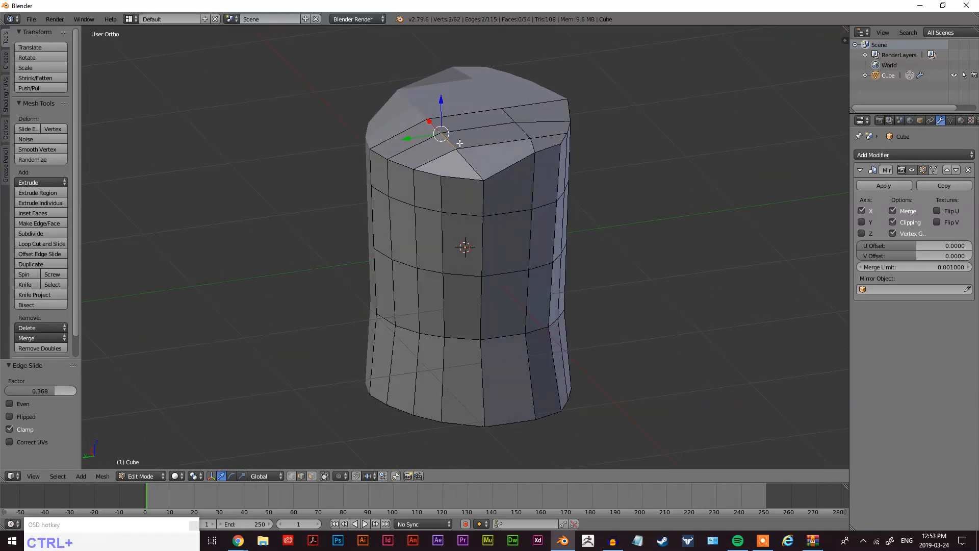
pyautogui.hotkey('ctrl', 'e')
pyautogui.click(460, 143)
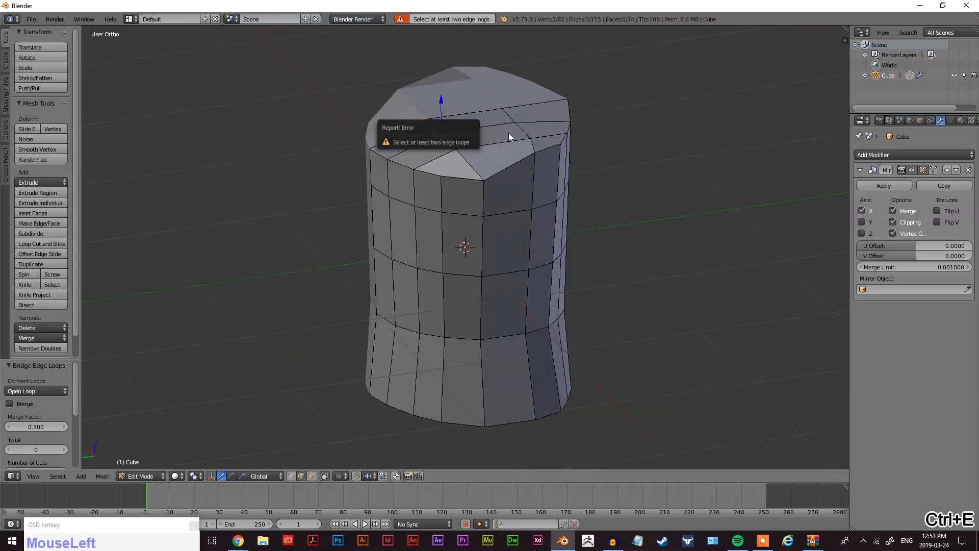
pyautogui.hotkey('ctrl', 'z')
# Edge slide the two selected top-surface edges by a factor of about -0.236.
pyautogui.hotkey('ctrl', 'e')
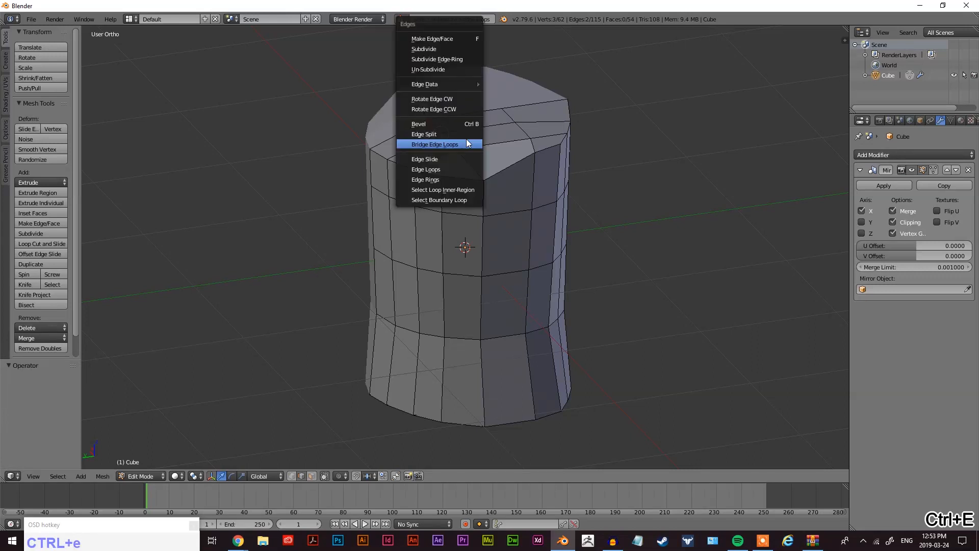
pyautogui.click(461, 158)
pyautogui.click(452, 160)
# Select the four upper rim edges on the side opposite the front and edge slide them downward by a factor of about 0.374.
pyautogui.moveTo(453, 160); pyautogui.dragTo(453, 232, button='middle')
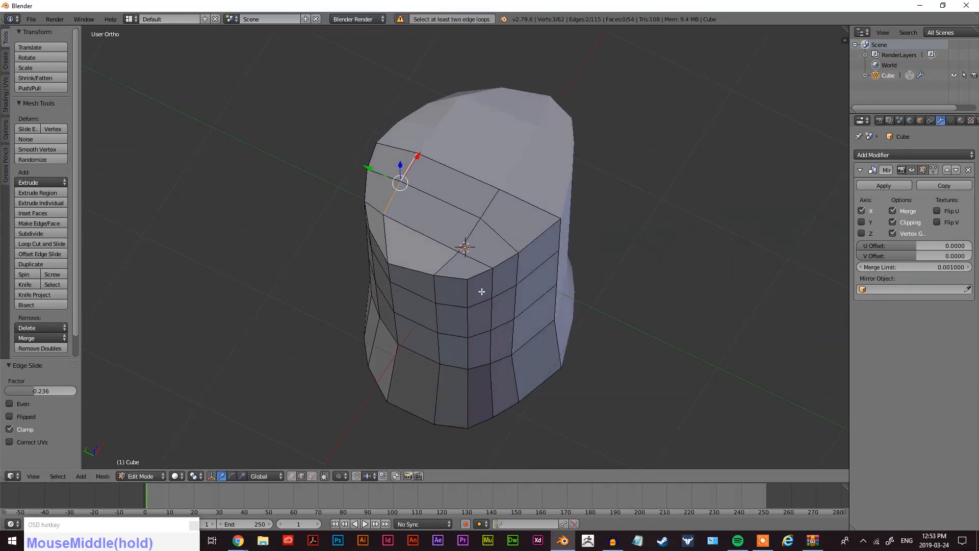
pyautogui.rightClick(480, 276)
pyautogui.rightClick(460, 282)
pyautogui.keyDown('shift'); pyautogui.rightClick(479, 275); pyautogui.keyUp('shift')
pyautogui.keyDown('shift'); pyautogui.rightClick(504, 261); pyautogui.keyUp('shift')
pyautogui.keyDown('shift'); pyautogui.rightClick(539, 236); pyautogui.keyUp('shift')
pyautogui.moveTo(539, 237); pyautogui.dragTo(545, 165, button='middle')
pyautogui.hotkey('ctrl', 'e')
pyautogui.click(541, 160)
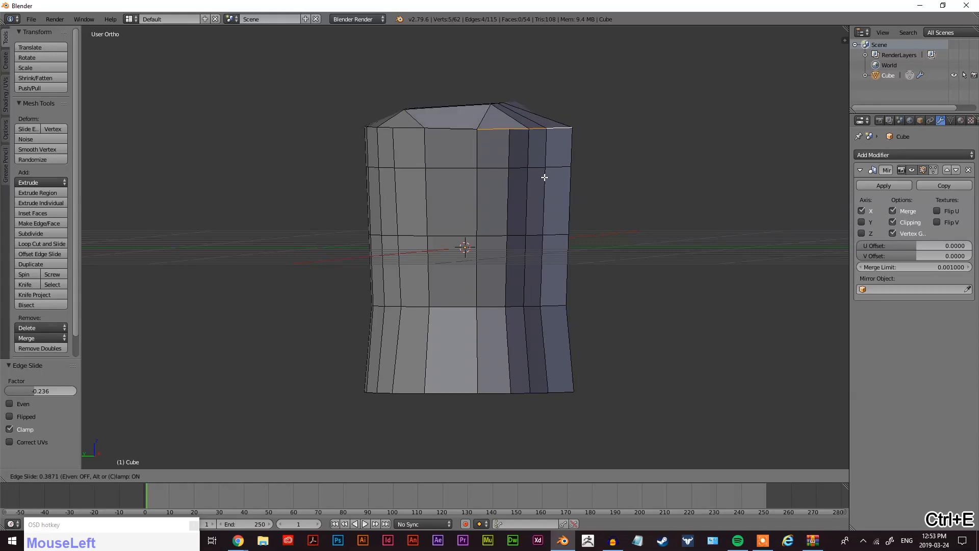
pyautogui.click(545, 175)
# Try scaling down the four selected rim edges to draw them inward, and undo the scaling.
pyautogui.moveTo(546, 171); pyautogui.dragTo(556, 228, button='middle')
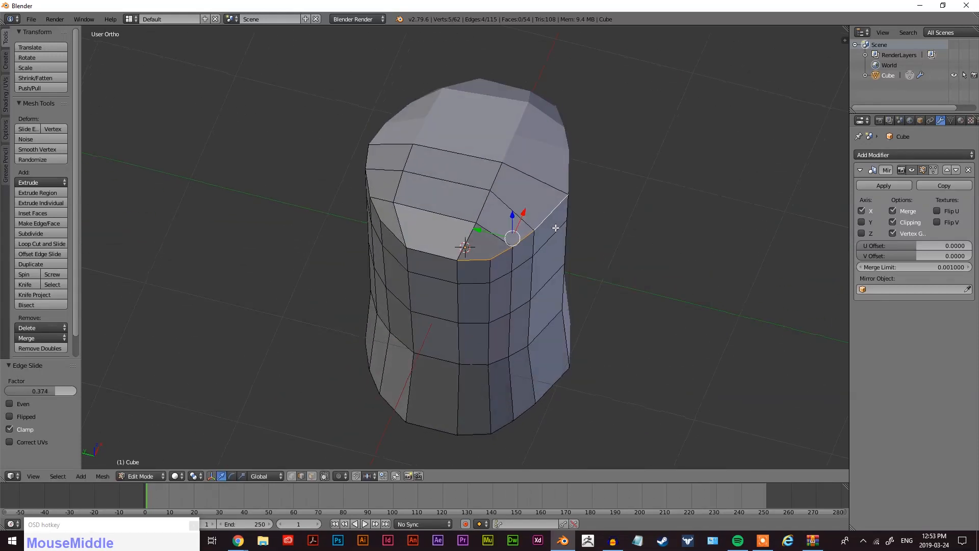
pyautogui.press('s')
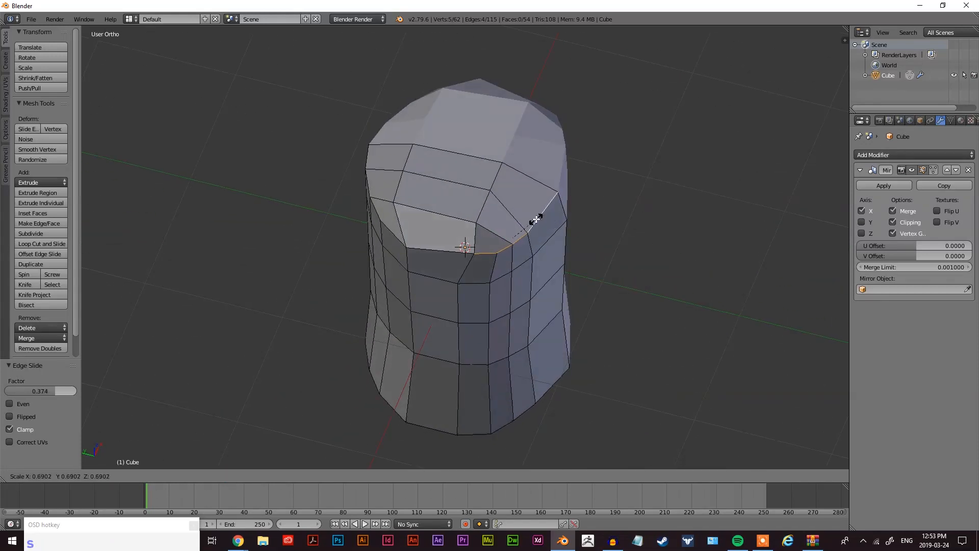
pyautogui.click(537, 221)
pyautogui.hotkey('ctrl', 'z')
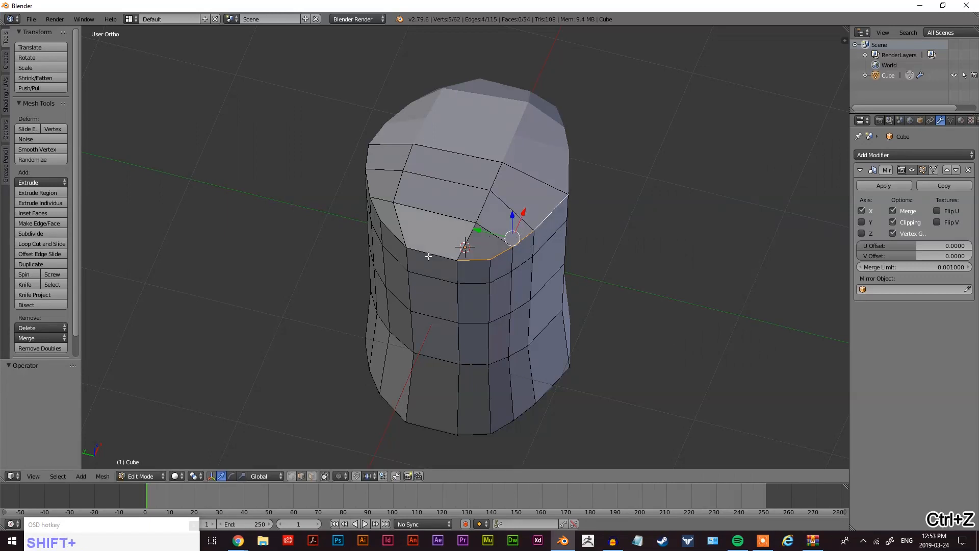
# Select the nine edges of the whole upper rim and scale them uniformly to about 0.849.
pyautogui.moveTo(397, 250); pyautogui.dragTo(389, 227, button='middle')
pyautogui.keyDown('alt'); pyautogui.rightClick(393, 232); pyautogui.keyUp('alt')
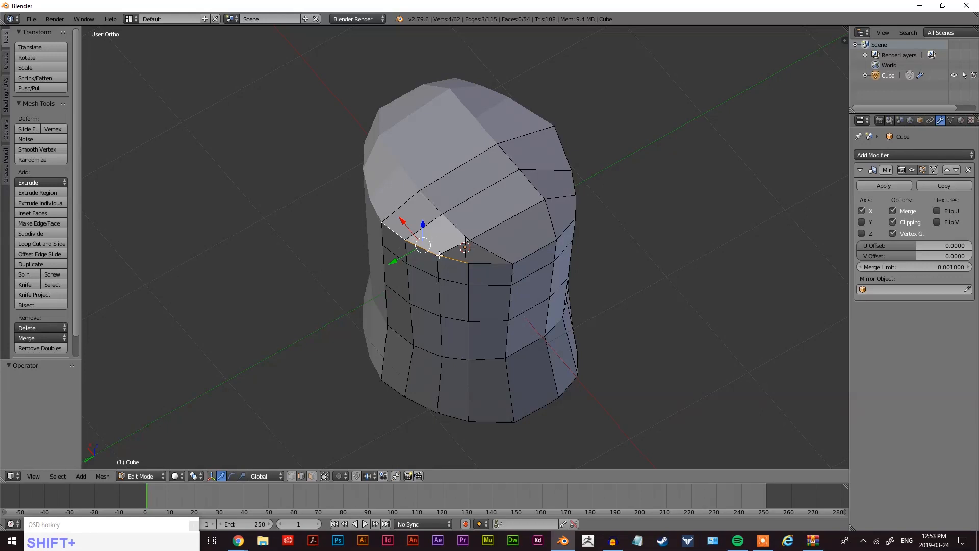
pyautogui.keyDown('alt'); pyautogui.rightClick(491, 264); pyautogui.keyUp('alt')
pyautogui.keyDown('alt'); pyautogui.keyDown('shift'); pyautogui.rightClick(400, 237); pyautogui.keyUp('shift'); pyautogui.keyUp('alt')
pyautogui.moveTo(400, 237); pyautogui.dragTo(580, 203, button='middle')
pyautogui.keyDown('alt'); pyautogui.keyDown('shift'); pyautogui.rightClick(453, 215); pyautogui.keyUp('shift'); pyautogui.keyUp('alt')
pyautogui.press('s')
pyautogui.press('z')
pyautogui.rightClick(561, 195)
pyautogui.press('s')
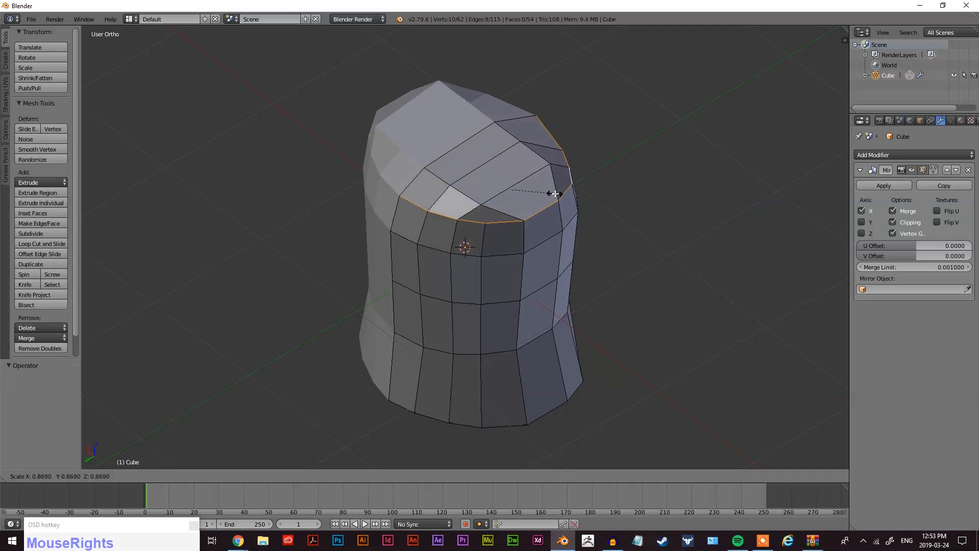
pyautogui.click(555, 194)
# Select the five inner edges bordering the central faces on the top surface and scale them uniformly to about 0.818.
pyautogui.moveTo(555, 193); pyautogui.dragTo(501, 256, button='middle')
pyautogui.rightClick(476, 279)
pyautogui.keyDown('shift'); pyautogui.rightClick(505, 280); pyautogui.keyUp('shift')
pyautogui.keyDown('shift'); pyautogui.rightClick(545, 229); pyautogui.keyUp('shift')
pyautogui.keyDown('shift'); pyautogui.rightClick(536, 191); pyautogui.keyUp('shift')
pyautogui.keyDown('shift'); pyautogui.rightClick(487, 188); pyautogui.keyUp('shift')
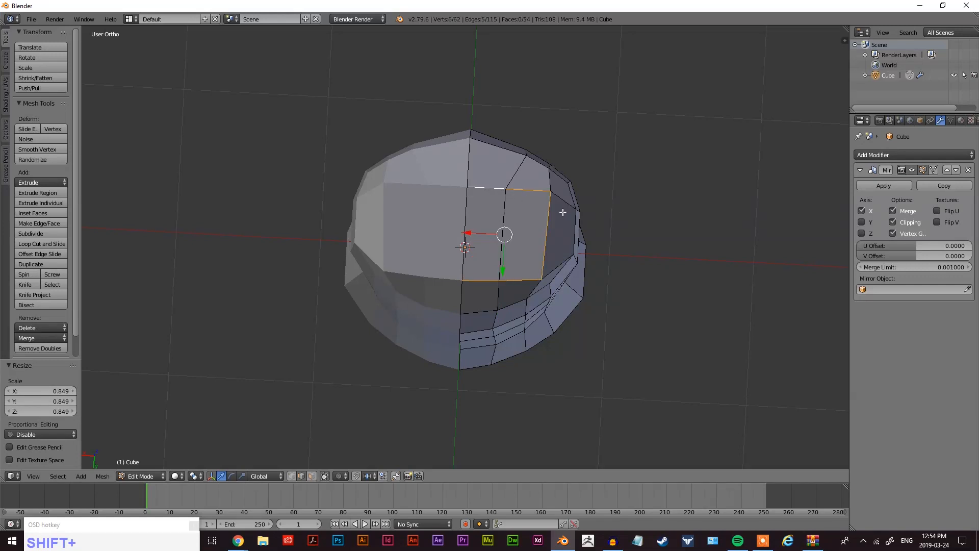
pyautogui.press('s')
pyautogui.click(543, 209)
# Edge slide the outer edge of the top surface's central faces toward the center seam by a factor of about -0.369.
pyautogui.moveTo(559, 264); pyautogui.dragTo(542, 230, button='middle')
pyautogui.rightClick(535, 191)
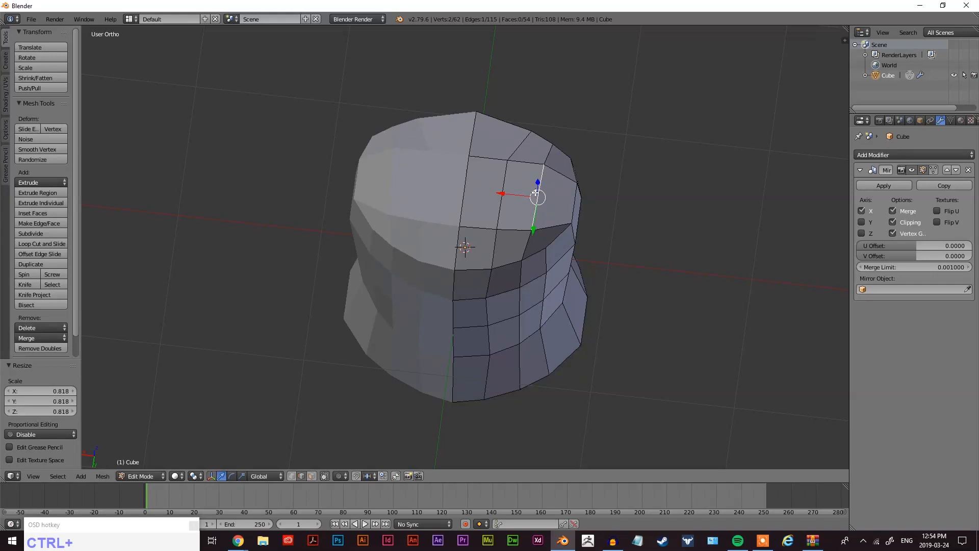
pyautogui.hotkey('ctrl', 'e')
pyautogui.click(535, 193)
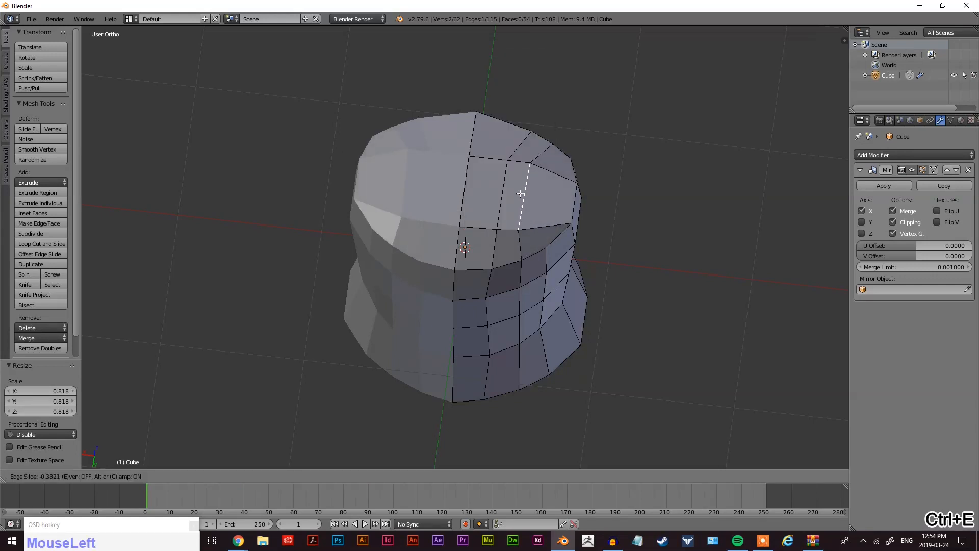
pyautogui.click(511, 192)
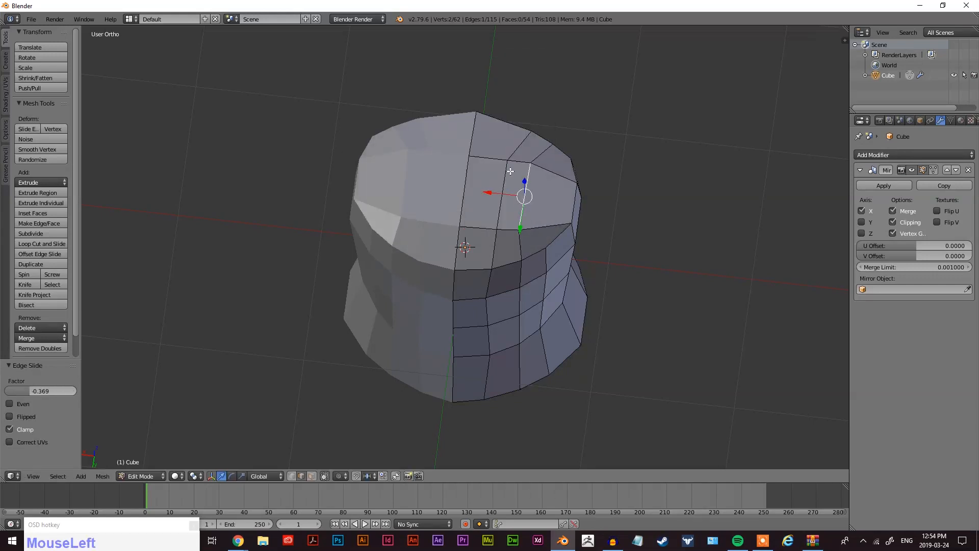
# Switch to face selection and select all nine faces on the underside of the torso half.
pyautogui.rightClick(506, 170)
pyautogui.moveTo(523, 163)
pyautogui.mouseDown(button='middle')
pyautogui.moveTo(504, 143)
pyautogui.moveTo(511, 169)
pyautogui.mouseUp(button='middle')
pyautogui.scroll(-3, 566, 150)
pyautogui.moveTo(566, 151); pyautogui.dragTo(544, 230, button='middle')
pyautogui.scroll(3, 516, 294)
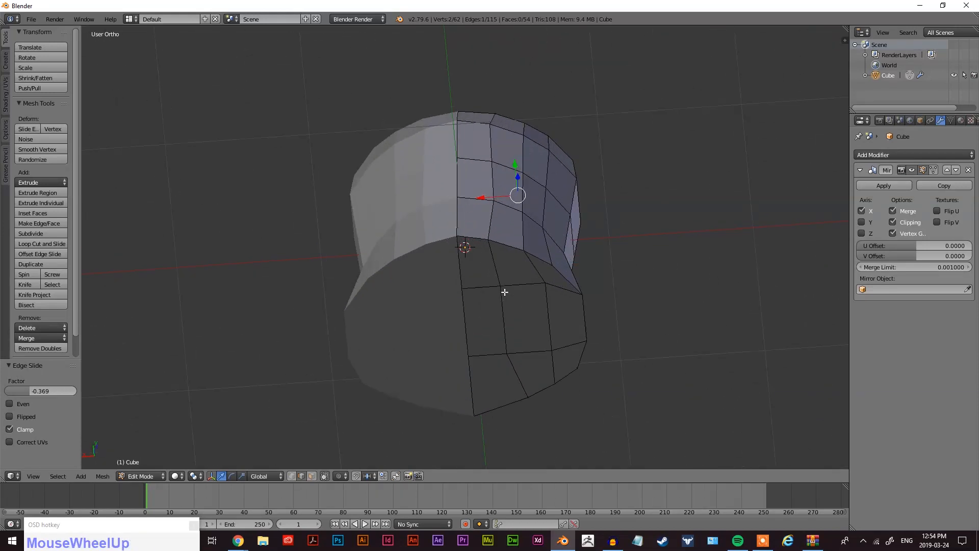
pyautogui.moveTo(505, 291); pyautogui.dragTo(525, 291, button='middle')
pyautogui.hotkey('ctrl', 'Tab')
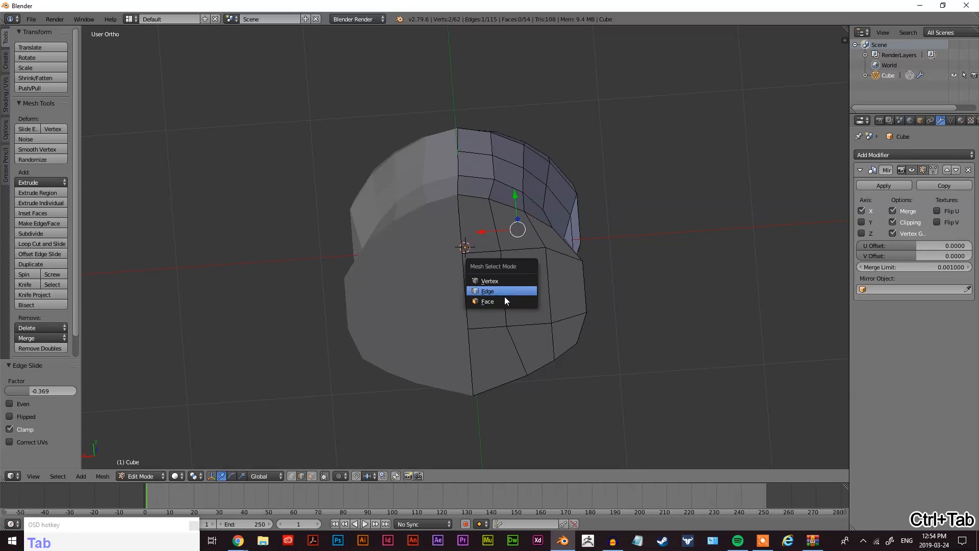
pyautogui.click(504, 301)
pyautogui.rightClick(477, 225)
pyautogui.keyDown('shift'); pyautogui.rightClick(484, 289); pyautogui.keyUp('shift')
pyautogui.keyDown('shift'); pyautogui.rightClick(502, 359); pyautogui.keyUp('shift')
pyautogui.keyDown('shift'); pyautogui.rightClick(537, 347); pyautogui.keyUp('shift')
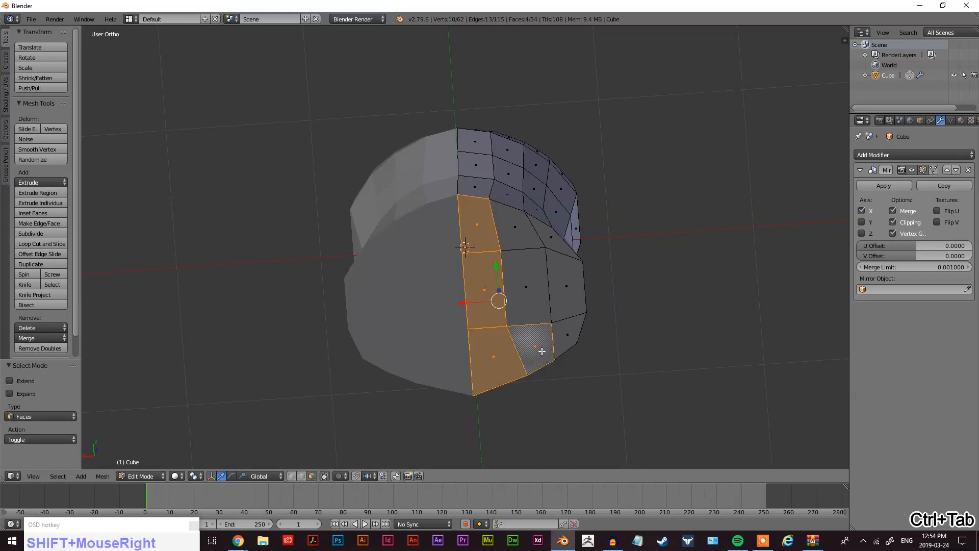
pyautogui.keyDown('shift'); pyautogui.rightClick(566, 332); pyautogui.keyUp('shift')
pyautogui.keyDown('shift'); pyautogui.rightClick(560, 285); pyautogui.keyUp('shift')
pyautogui.keyDown('shift'); pyautogui.rightClick(527, 285); pyautogui.keyUp('shift')
pyautogui.keyDown('shift'); pyautogui.rightClick(517, 227); pyautogui.keyUp('shift')
pyautogui.keyDown('shift'); pyautogui.rightClick(545, 247); pyautogui.keyUp('shift')
pyautogui.moveTo(545, 247)
pyautogui.mouseDown(button='middle')
pyautogui.moveTo(544, 387)
pyautogui.moveTo(473, 405)
pyautogui.moveTo(358, 405)
pyautogui.moveTo(463, 385)
pyautogui.moveTo(586, 289)
pyautogui.mouseUp(button='middle')
pyautogui.press('z')
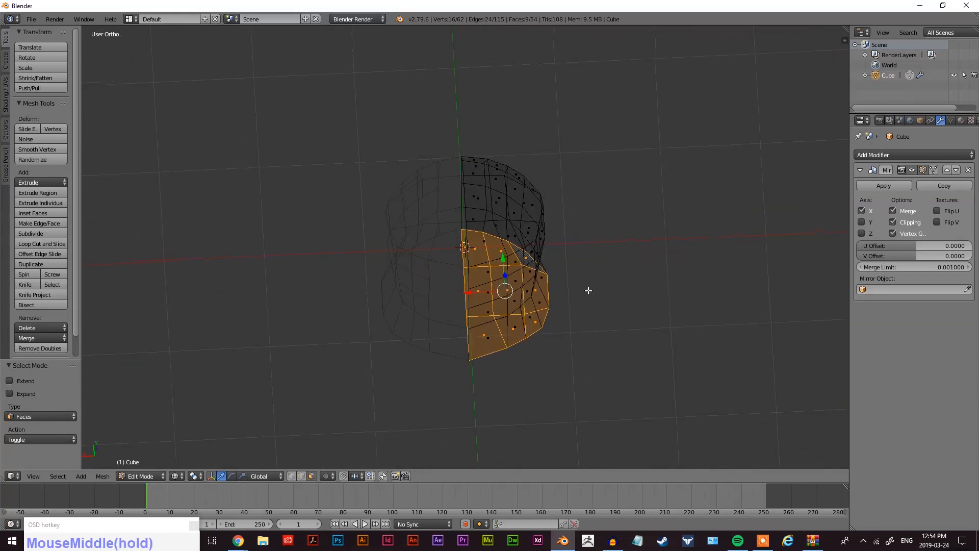
pyautogui.press('z')
# Extrude the nine bottom faces in place and scale the new faces uniformly to about 0.890.
pyautogui.scroll(-2, 561, 346)
pyautogui.moveTo(546, 350)
pyautogui.mouseDown(button='middle')
pyautogui.moveTo(551, 405)
pyautogui.moveTo(529, 396)
pyautogui.moveTo(520, 277)
pyautogui.moveTo(507, 297)
pyautogui.moveTo(514, 300)
pyautogui.mouseUp(button='middle')
pyautogui.scroll(3, 529, 396)
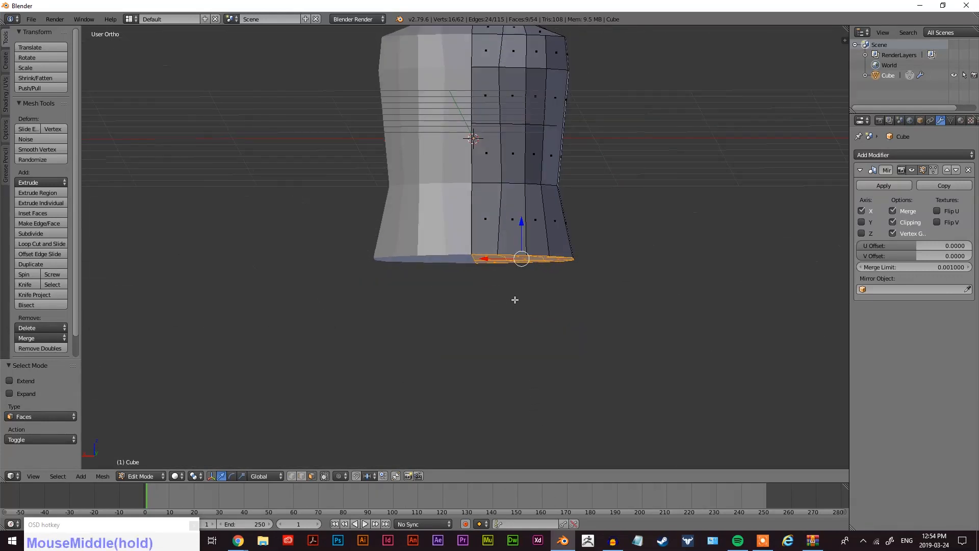
pyautogui.press('e')
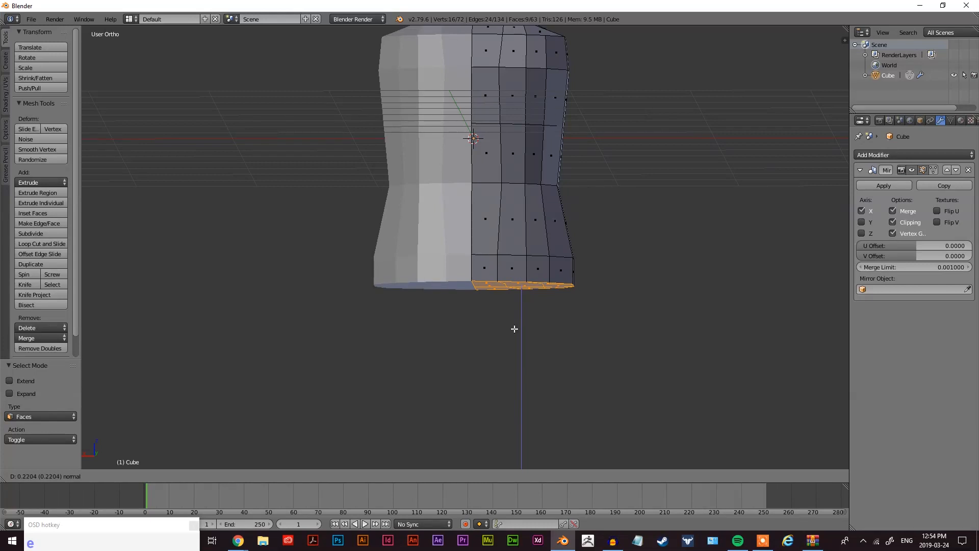
pyautogui.rightClick(514, 329)
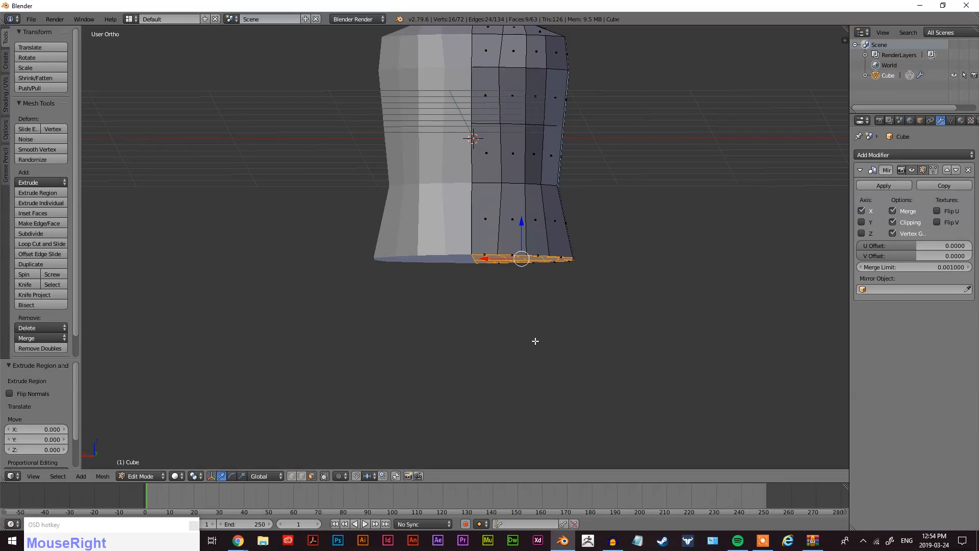
pyautogui.moveTo(537, 345); pyautogui.dragTo(505, 270, button='middle')
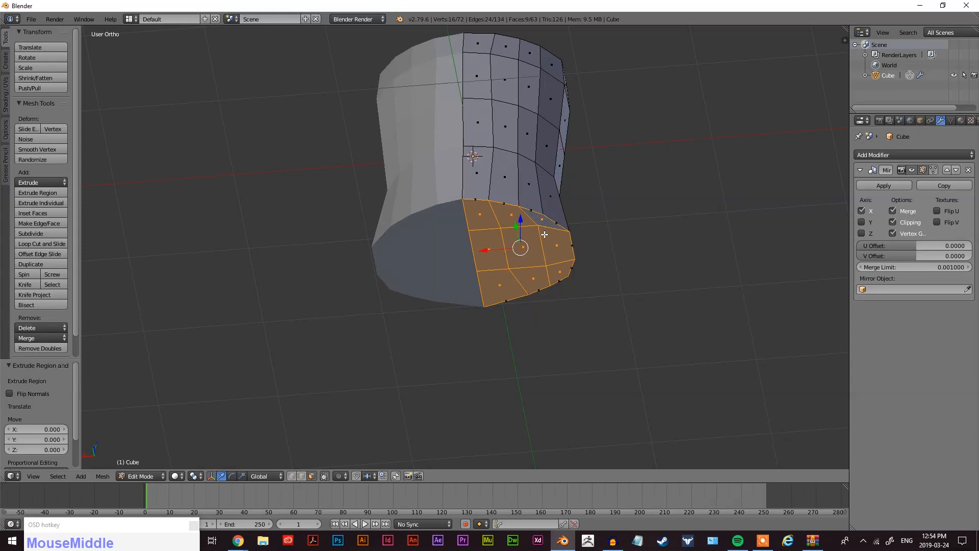
pyautogui.press('s')
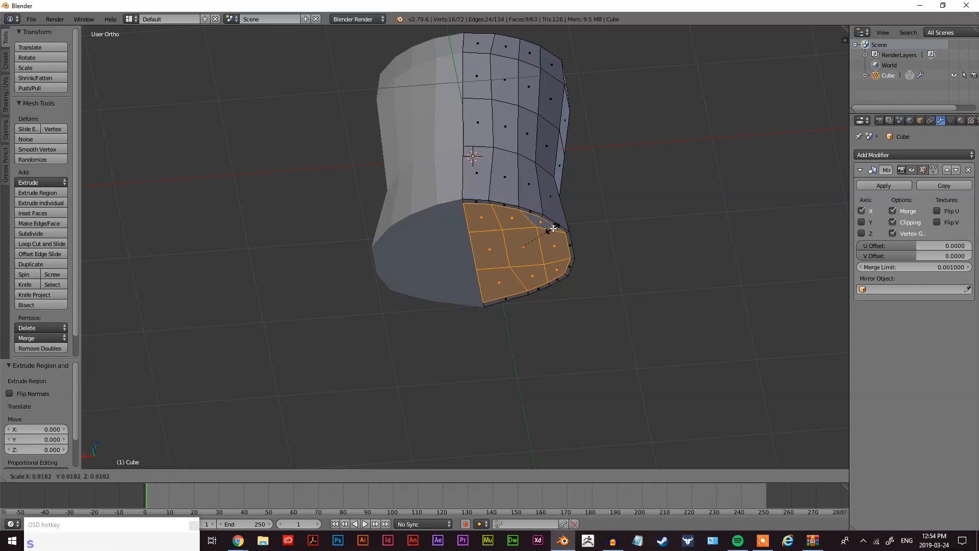
pyautogui.click(552, 229)
# Extrude the inset bottom faces downward by about 0.380 and scale the new end uniformly to about 0.898.
pyautogui.moveTo(571, 269); pyautogui.dragTo(510, 189, button='middle')
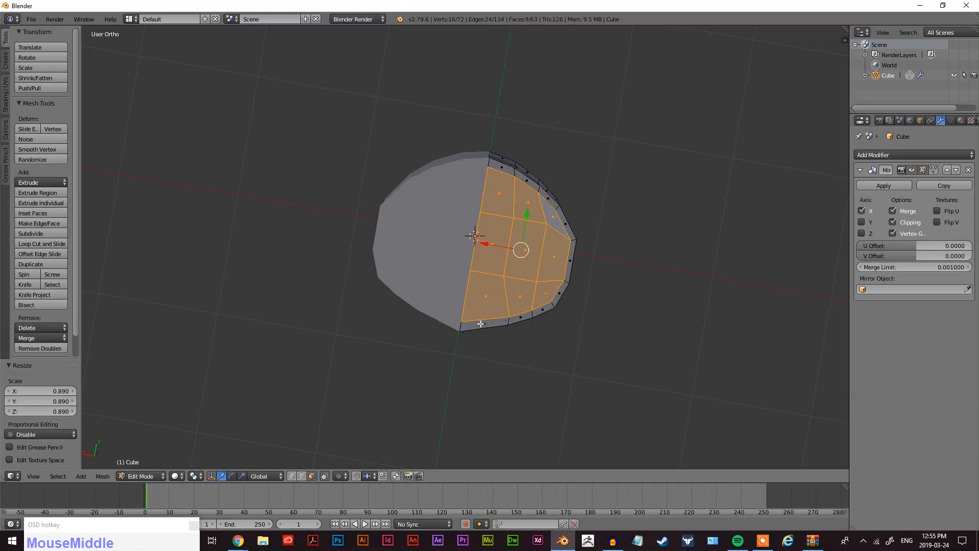
pyautogui.moveTo(607, 271); pyautogui.dragTo(516, 251, button='middle')
pyautogui.moveTo(526, 173); pyautogui.dragTo(482, 309, button='middle')
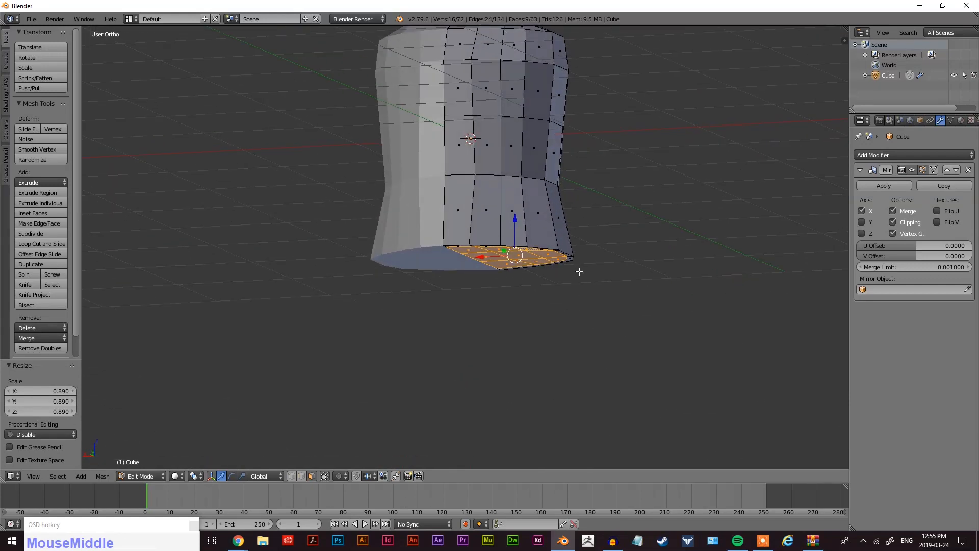
pyautogui.moveTo(543, 272); pyautogui.dragTo(517, 309, button='middle')
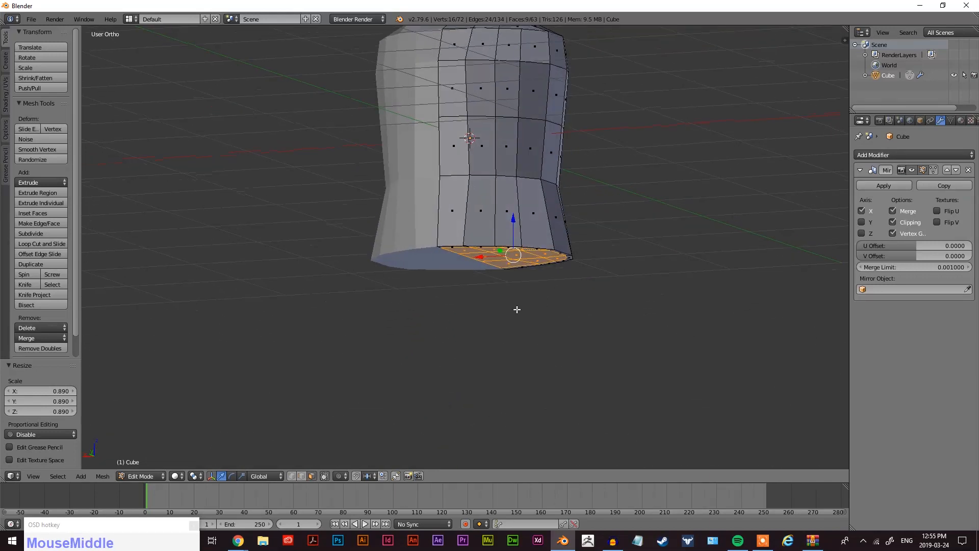
pyautogui.press('e')
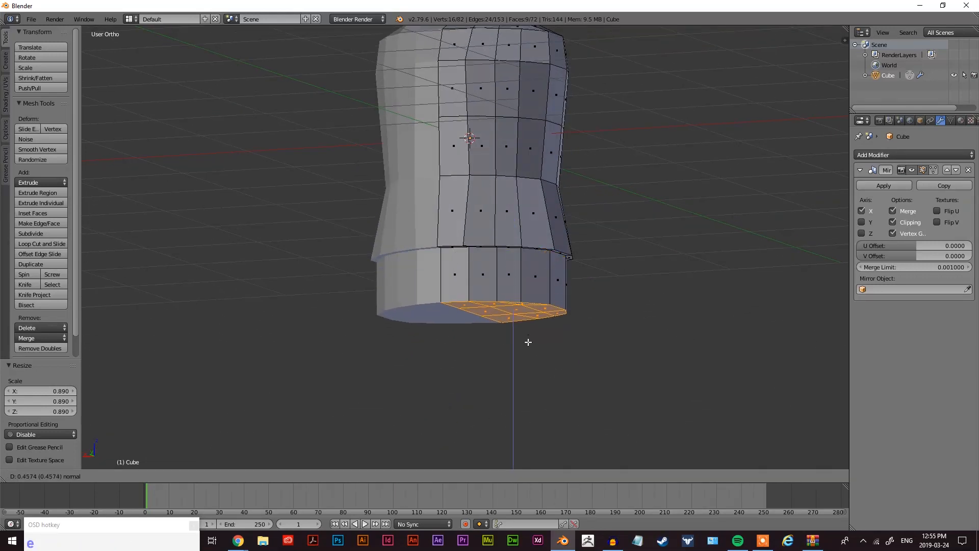
pyautogui.click(530, 341)
pyautogui.moveTo(531, 343); pyautogui.dragTo(564, 354, button='middle')
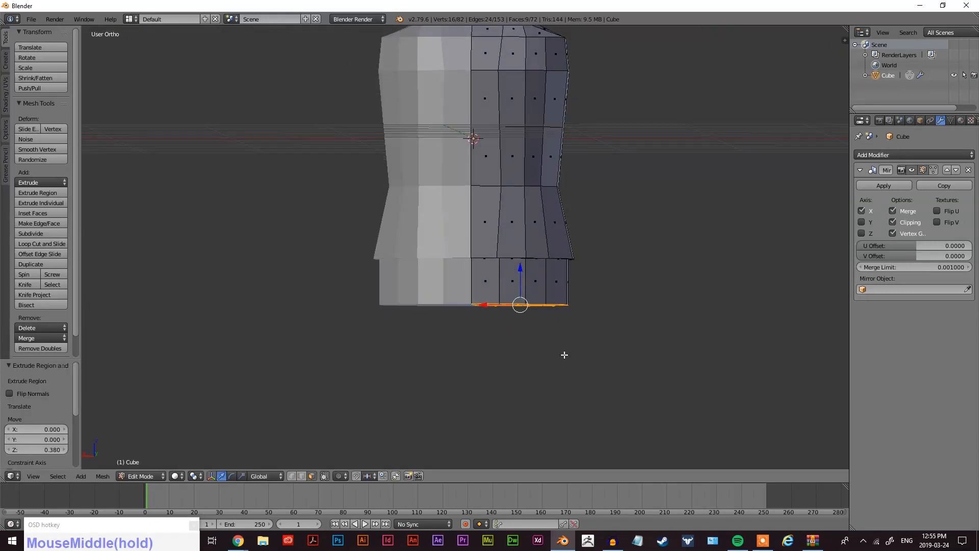
pyautogui.press('s')
pyautogui.click(558, 320)
# Rotate the bottom faces about 19 degrees around the global Y axis and scale them uniformly to about 0.949.
pyautogui.moveTo(557, 320)
pyautogui.mouseDown(button='middle')
pyautogui.moveTo(557, 262)
pyautogui.moveTo(571, 235)
pyautogui.moveTo(548, 200)
pyautogui.moveTo(551, 326)
pyautogui.mouseUp(button='middle')
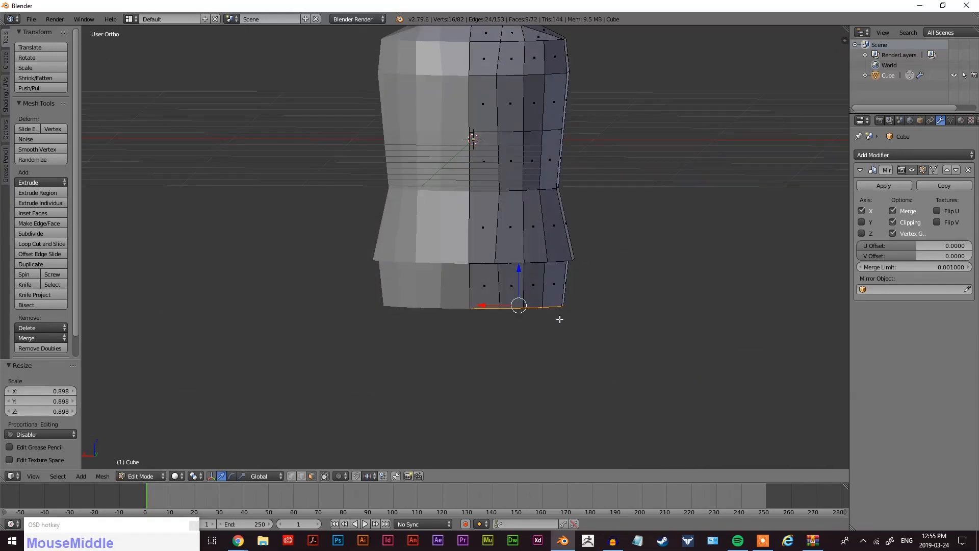
pyautogui.press('r')
pyautogui.press('y')
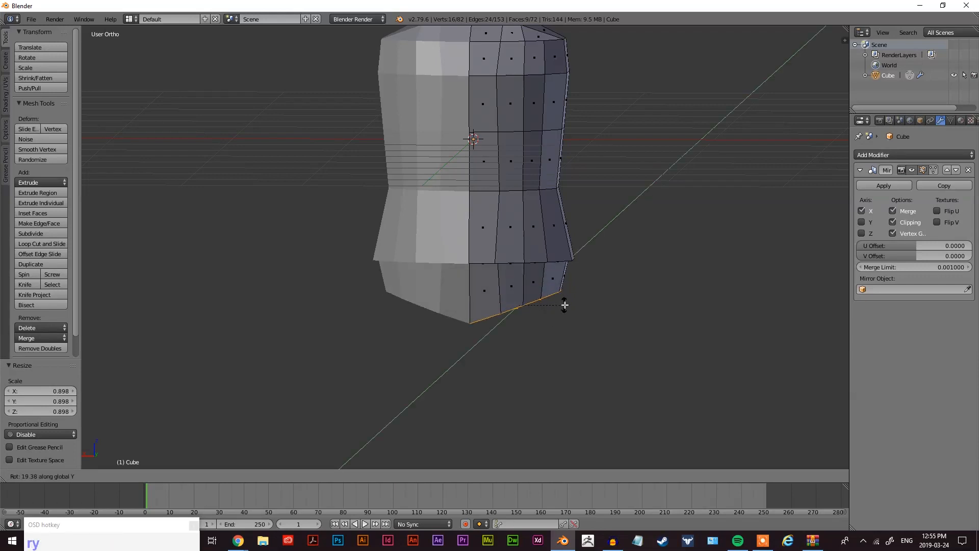
pyautogui.click(564, 305)
pyautogui.moveTo(563, 304); pyautogui.dragTo(544, 244, button='middle')
pyautogui.press('s')
pyautogui.click(498, 266)
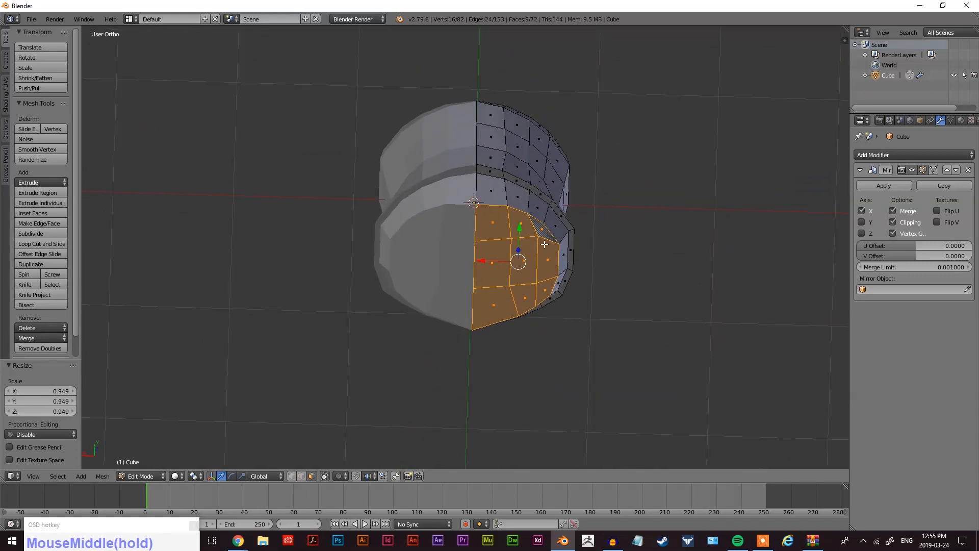
# Add a single lengthwise loop cut around the mesh close to the center seam.
pyautogui.hotkey('ctrl', 'r')
pyautogui.moveTo(492, 253); pyautogui.dragTo(485, 259)
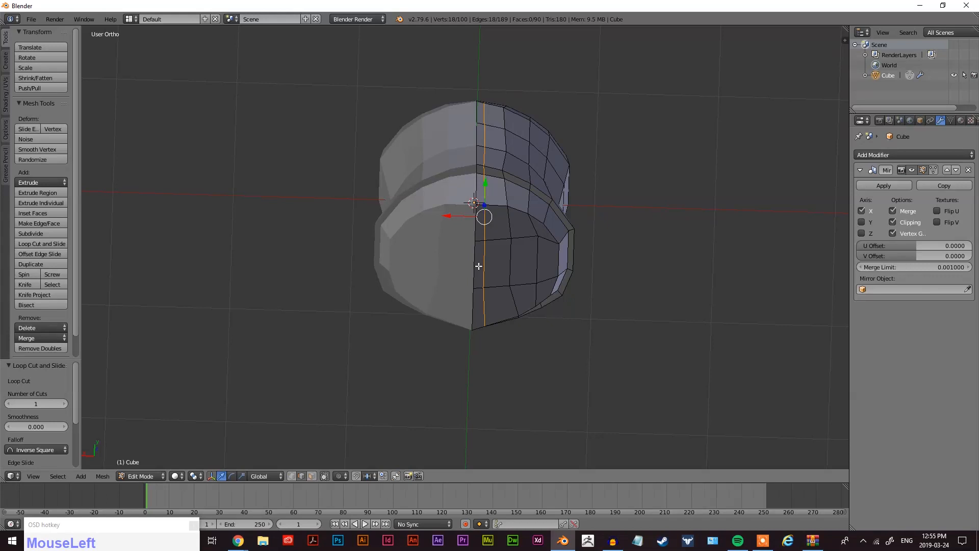
pyautogui.moveTo(569, 314); pyautogui.dragTo(507, 305, button='middle')
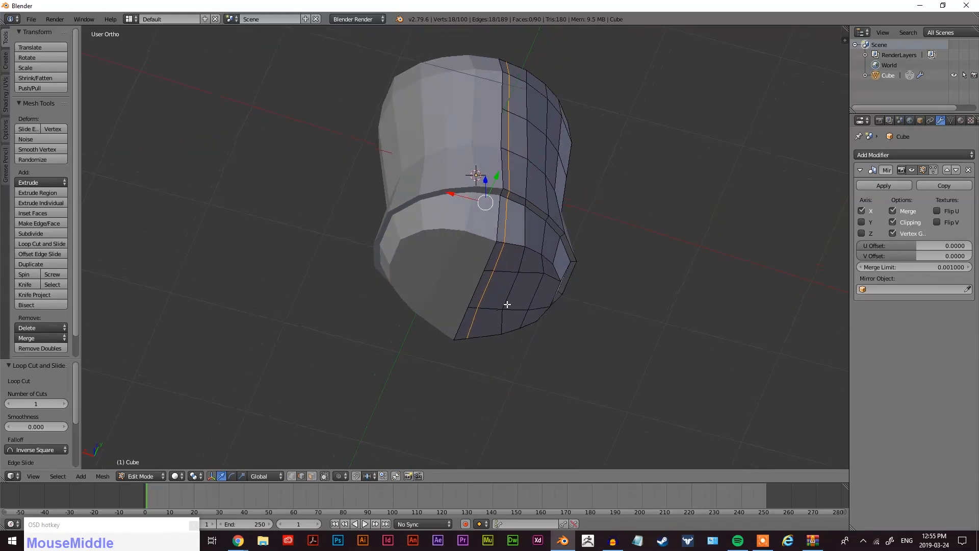
# Switch to face selection and select the nine underside faces outside the narrow strip along the center seam.
pyautogui.hotkey('ctrl', 'Tab')
pyautogui.click(504, 304)
pyautogui.rightClick(508, 259)
pyautogui.keyDown('shift'); pyautogui.rightClick(497, 293); pyautogui.keyUp('shift')
pyautogui.keyDown('shift'); pyautogui.rightClick(487, 321); pyautogui.keyUp('shift')
pyautogui.keyDown('shift'); pyautogui.rightClick(512, 321); pyautogui.keyUp('shift')
pyautogui.keyDown('shift'); pyautogui.rightClick(533, 315); pyautogui.keyUp('shift')
pyautogui.keyDown('shift'); pyautogui.rightClick(546, 293); pyautogui.keyUp('shift')
pyautogui.keyDown('shift'); pyautogui.rightClick(551, 268); pyautogui.keyUp('shift')
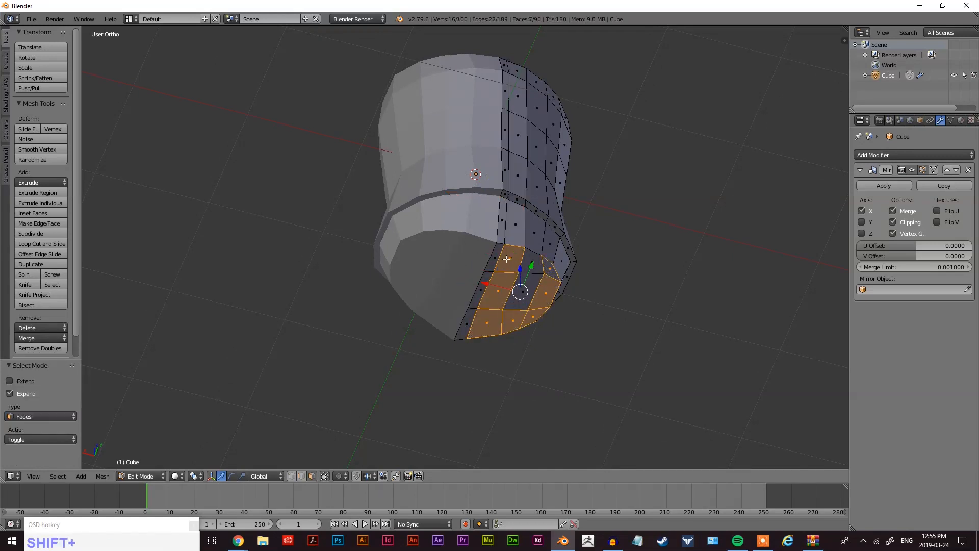
pyautogui.keyDown('shift'); pyautogui.rightClick(522, 295); pyautogui.keyUp('shift')
# Extrude the nine faces downward by about 1.412 as a leg and move its end about 0.454 along X.
pyautogui.moveTo(522, 295)
pyautogui.mouseDown(button='middle')
pyautogui.moveTo(629, 387)
pyautogui.moveTo(584, 372)
pyautogui.moveTo(548, 375)
pyautogui.moveTo(506, 301)
pyautogui.mouseUp(button='middle')
pyautogui.scroll(-2, 584, 373)
pyautogui.press('e')
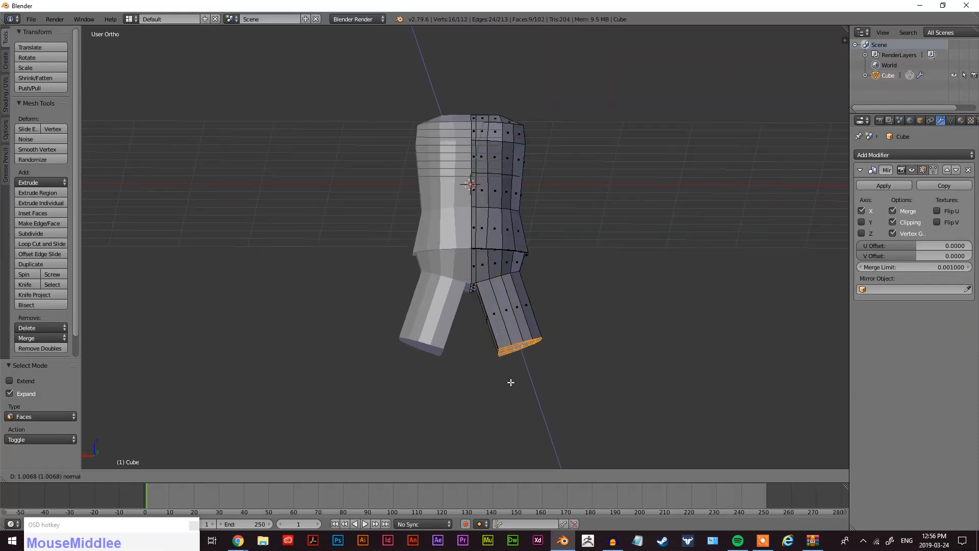
pyautogui.click(523, 402)
pyautogui.press('g')
pyautogui.press('x')
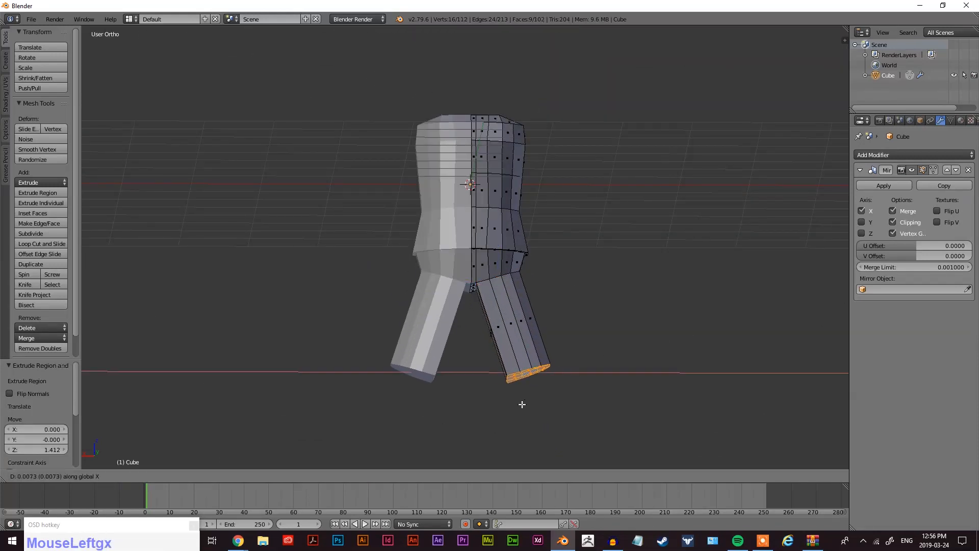
pyautogui.click(494, 401)
# Flatten the slanted end of the leg by scaling its faces to 0 along the Z axis.
pyautogui.moveTo(494, 400); pyautogui.dragTo(535, 400, button='middle')
pyautogui.press('s')
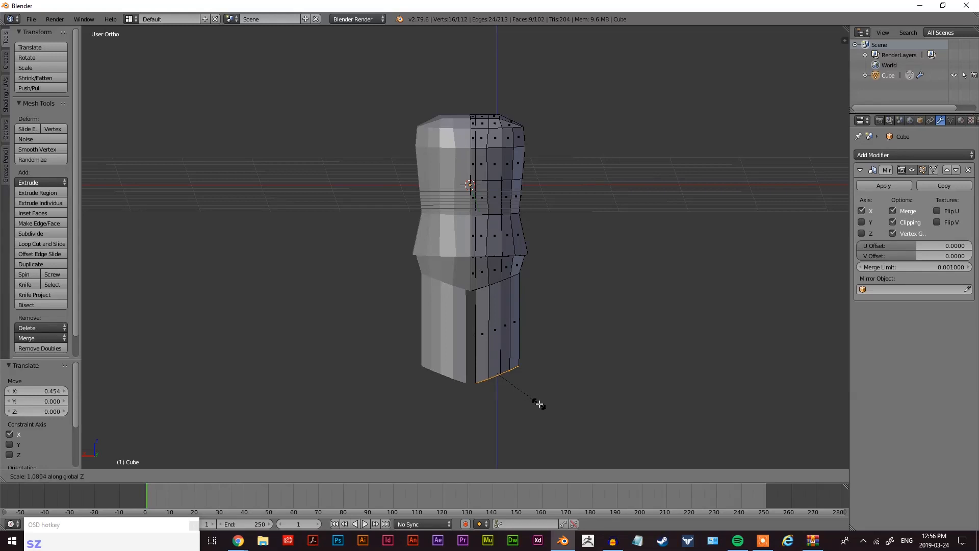
pyautogui.press('Return')
pyautogui.moveTo(503, 377); pyautogui.dragTo(507, 306, button='middle')
pyautogui.scroll(3, 586, 345)
pyautogui.scroll(-1, 575, 358)
pyautogui.moveTo(575, 358); pyautogui.dragTo(602, 343, button='middle')
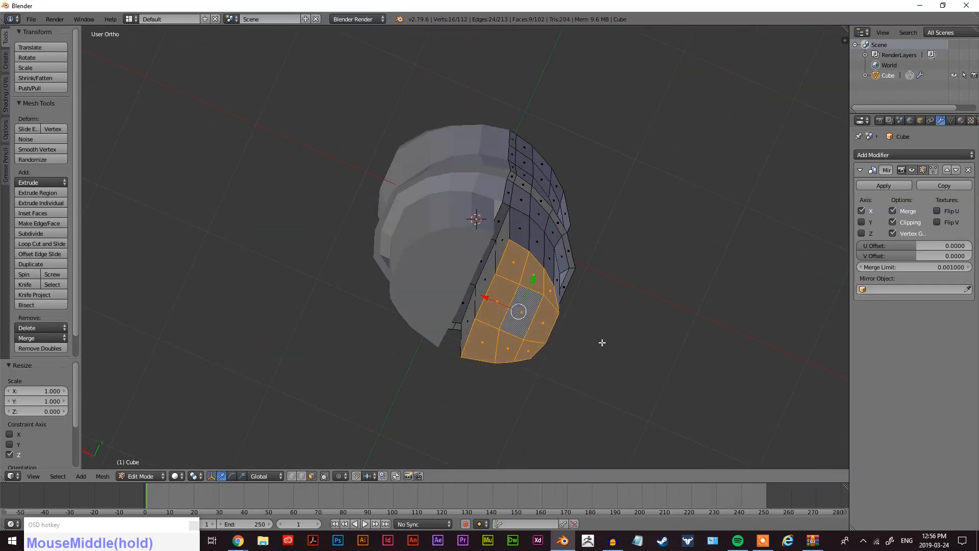
# Switch to edge selection and slide the vertical edge at the leg's inner +Y corner outward by a factor of about -0.398.
pyautogui.scroll(2, 546, 291)
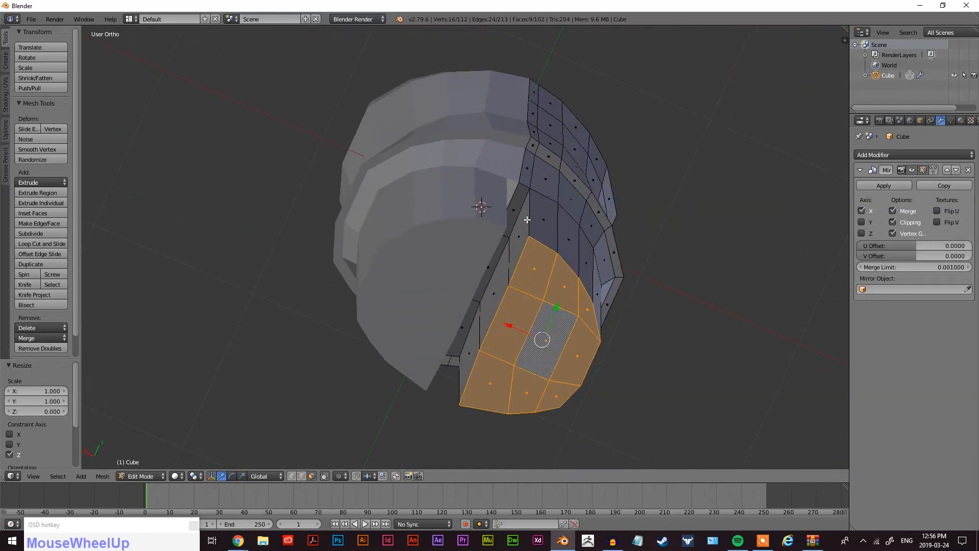
pyautogui.moveTo(506, 334); pyautogui.dragTo(453, 180, button='middle')
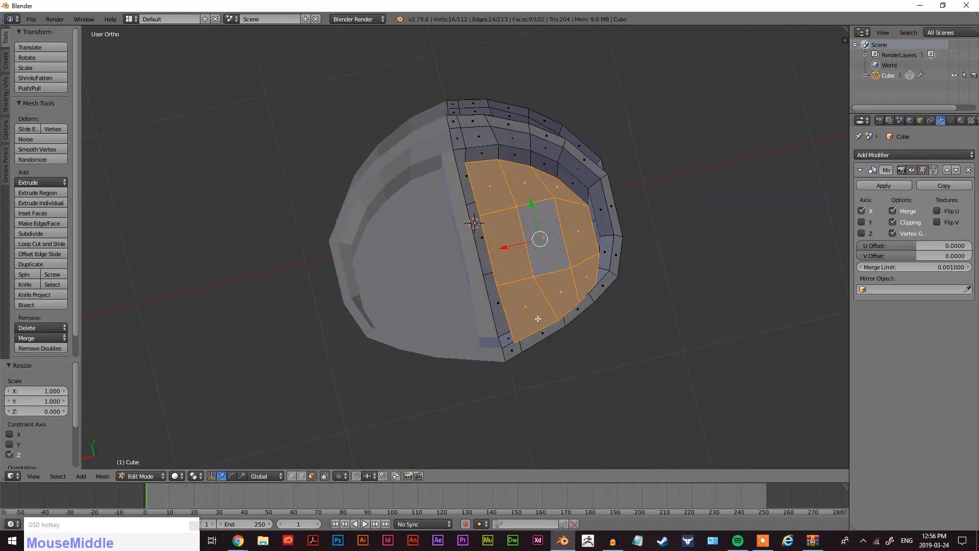
pyautogui.moveTo(587, 276); pyautogui.dragTo(621, 333, button='middle')
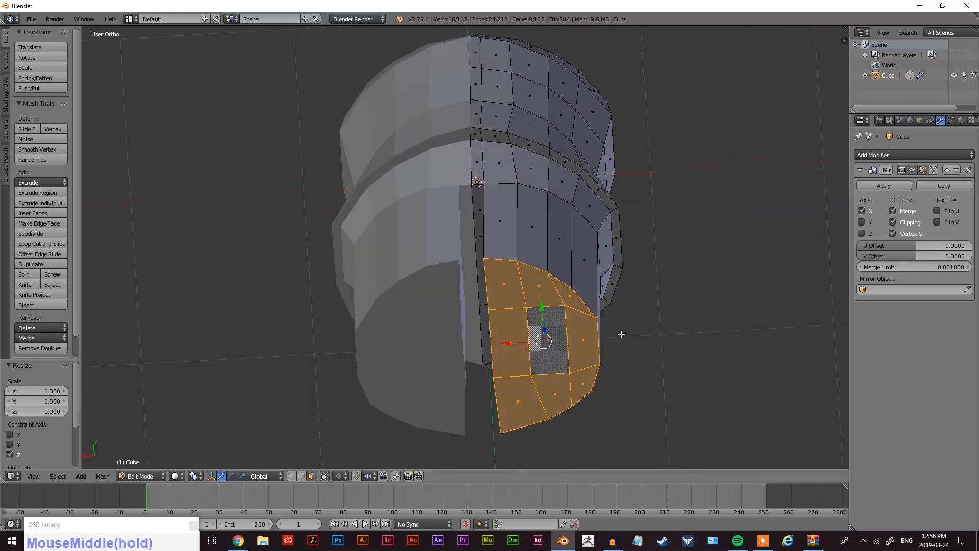
pyautogui.rightClick(483, 226)
pyautogui.hotkey('ctrl', 'Tab')
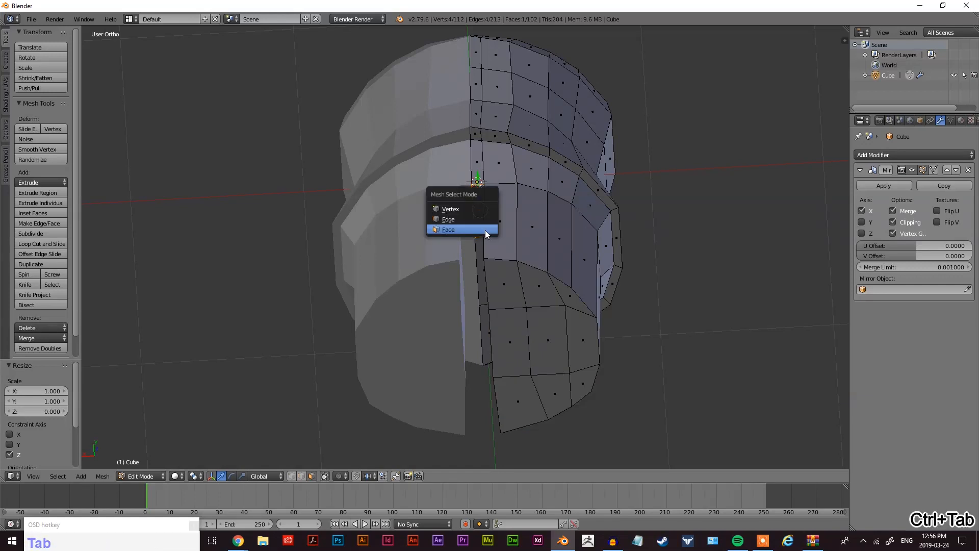
pyautogui.click(474, 217)
pyautogui.rightClick(486, 231)
pyautogui.hotkey('ctrl', 'e')
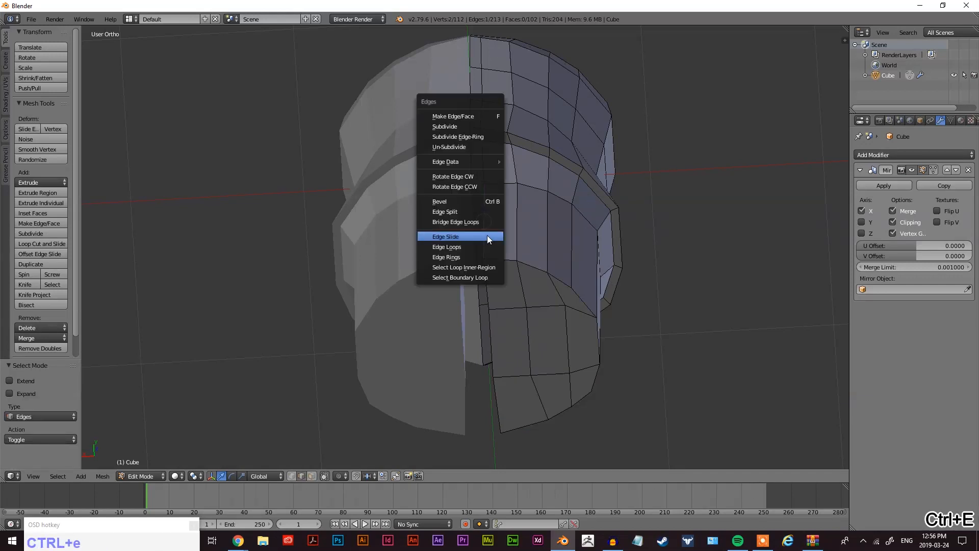
pyautogui.click(488, 237)
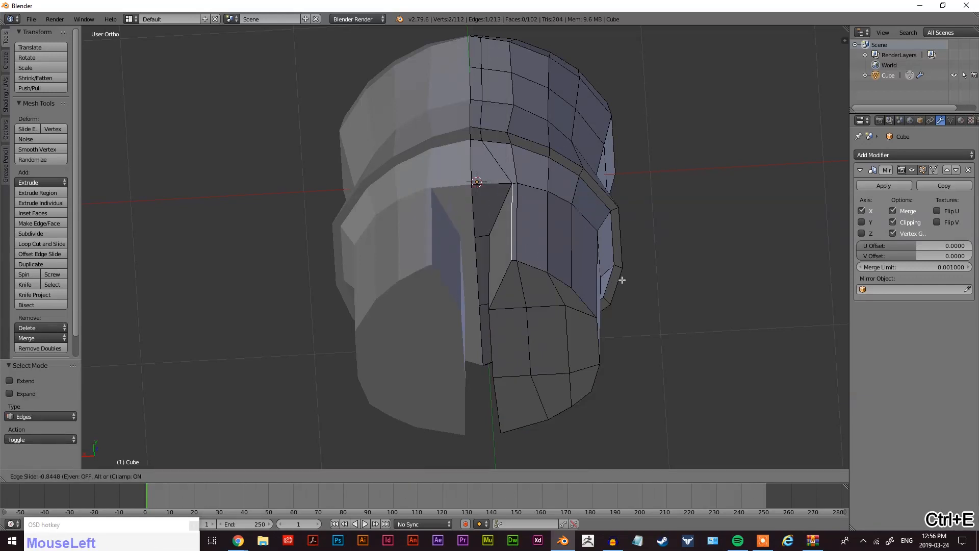
pyautogui.click(573, 268)
# Slide the neighbouring vertical edge on the leg's +Y side by a factor of about 0.556.
pyautogui.moveTo(573, 268); pyautogui.dragTo(560, 293, button='middle')
pyautogui.rightClick(544, 278)
pyautogui.hotkey('ctrl', 'e')
pyautogui.click(545, 279)
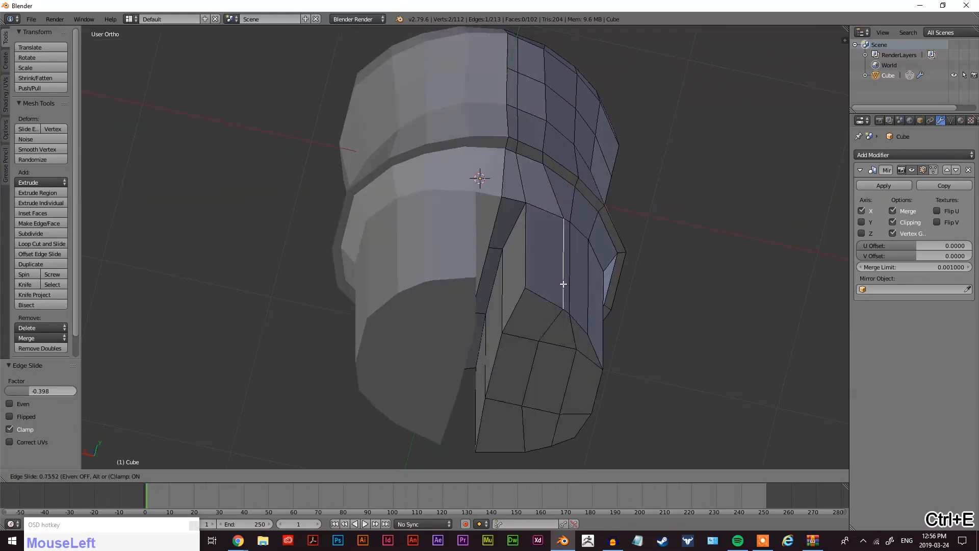
pyautogui.click(558, 283)
# Slide the outer vertical edges on the leg's +Y side by a factor of about 0.484 to round the leg's outline.
pyautogui.hotkey('ctrl', 'e')
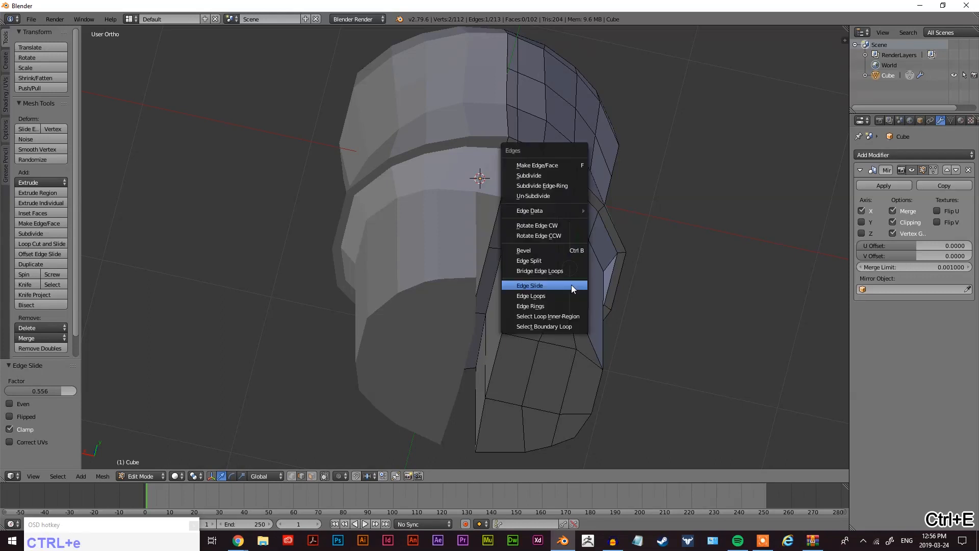
pyautogui.click(571, 284)
pyautogui.click(595, 305)
pyautogui.moveTo(595, 305); pyautogui.dragTo(536, 247, button='middle')
pyautogui.hotkey('ctrl', 'e')
pyautogui.click(522, 294)
pyautogui.click(531, 292)
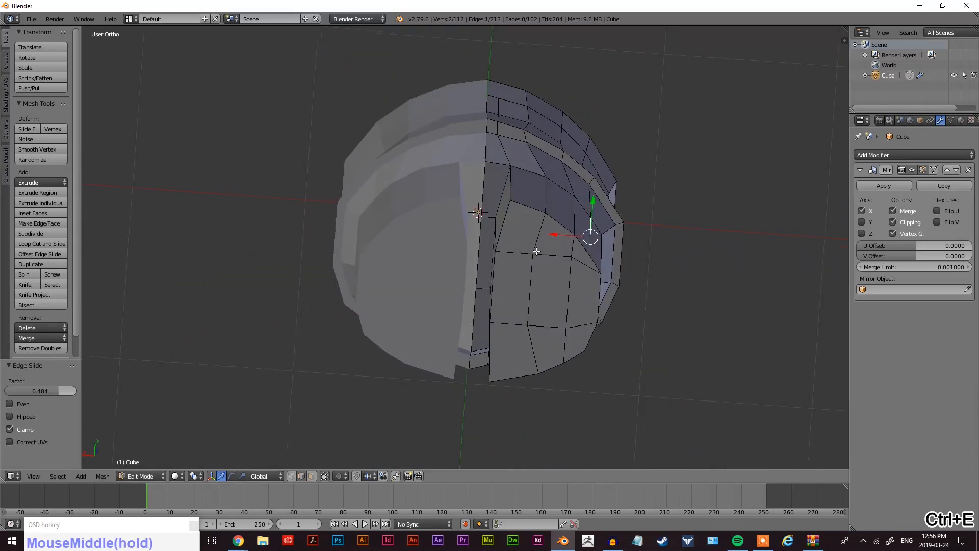
# Move vertical edges near the leg's inner +Y corner inward along the Y axis, by about -0.088.
pyautogui.rightClick(503, 192)
pyautogui.moveTo(509, 192); pyautogui.dragTo(560, 321, button='middle')
pyautogui.press('g')
pyautogui.press('y')
pyautogui.click(525, 406)
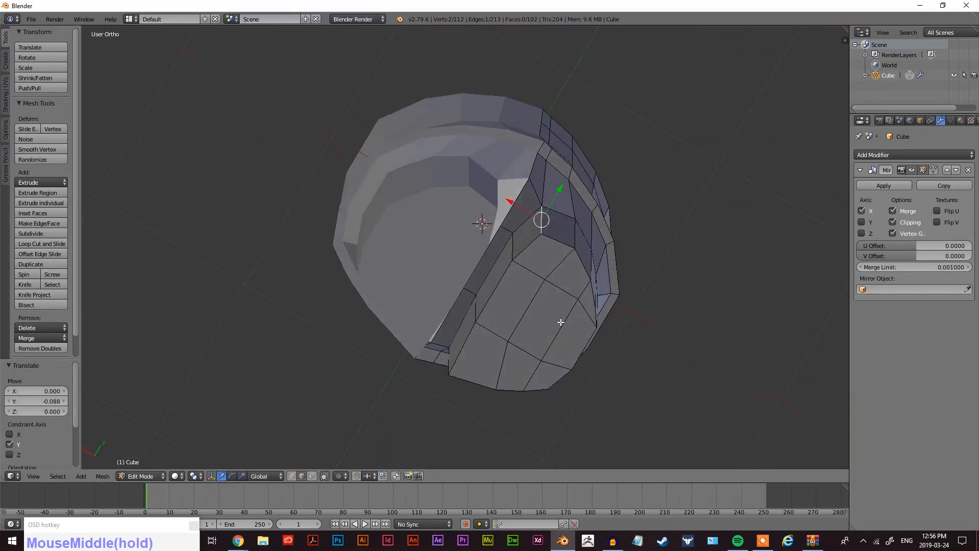
pyautogui.press('y')
pyautogui.click(546, 240)
# Switch to vertex selection and move the vertex at the top of the crotch on the center seam about -0.153 along Y.
pyautogui.moveTo(546, 240); pyautogui.dragTo(472, 314, button='middle')
pyautogui.hotkey('ctrl', 'Tab')
pyautogui.click(403, 342)
pyautogui.press('g')
pyautogui.press('y')
pyautogui.click(387, 334)
# Switch to edge selection, select the three crotch edges along the center seam and raise them about 0.078 along Z.
pyautogui.hotkey('ctrl', 'Tab')
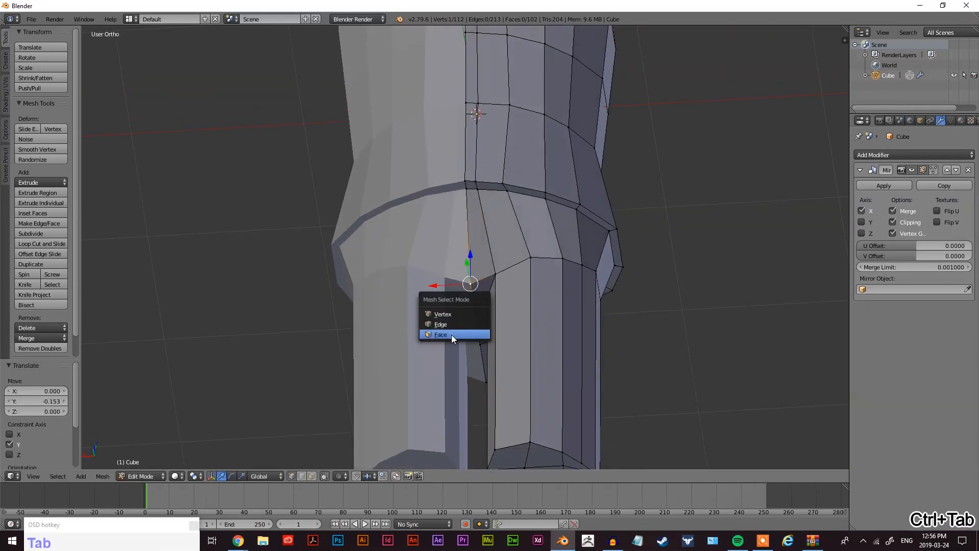
pyautogui.click(451, 325)
pyautogui.keyDown('shift'); pyautogui.rightClick(476, 339); pyautogui.keyUp('shift')
pyautogui.keyDown('shift'); pyautogui.rightClick(479, 359); pyautogui.keyUp('shift')
pyautogui.moveTo(479, 358); pyautogui.dragTo(477, 422, button='middle')
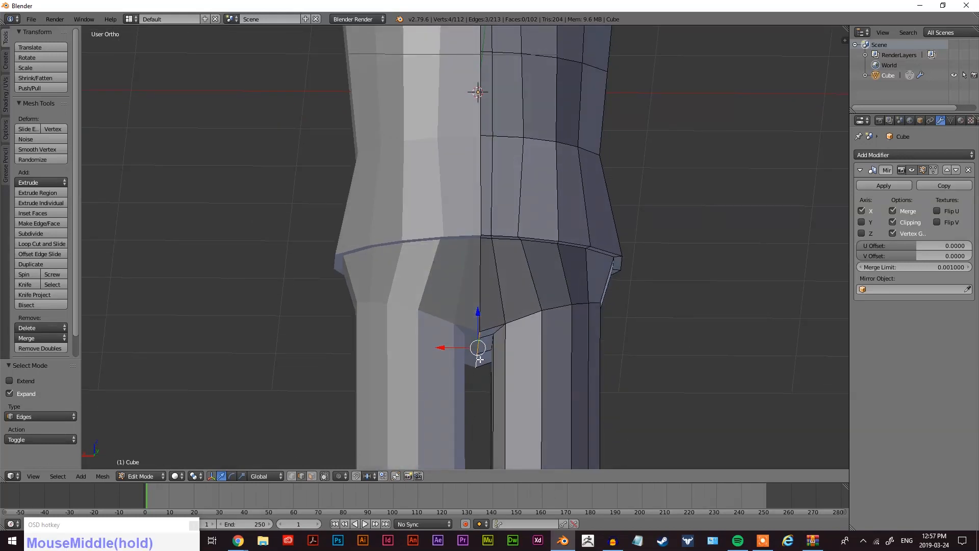
pyautogui.press('g')
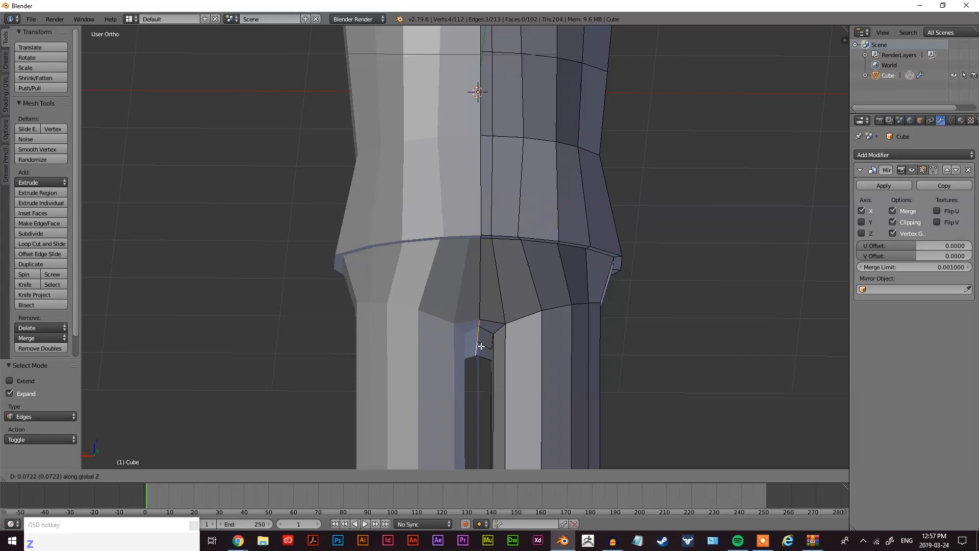
pyautogui.click(481, 345)
# Switch to vertex selection and move a single crotch vertex between the legs along the Y axis.
pyautogui.moveTo(525, 393); pyautogui.dragTo(635, 369, button='middle')
pyautogui.scroll(4, 524, 274)
pyautogui.hotkey('ctrl', 'Tab')
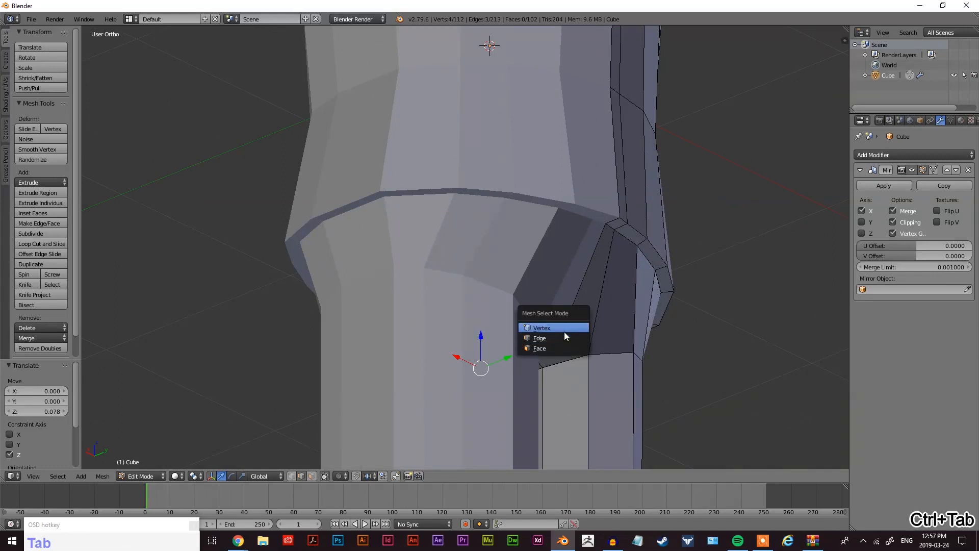
pyautogui.click(564, 323)
pyautogui.rightClick(560, 336)
pyautogui.moveTo(560, 336); pyautogui.dragTo(566, 287, button='middle')
pyautogui.press('g')
pyautogui.press('y')
pyautogui.click(597, 368)
# Select the edge loop where the hips meet the torso's lower rim and scale it to about 0.936.
pyautogui.scroll(-5, 540, 383)
pyautogui.scroll(4, 640, 313)
pyautogui.hotkey('ctrl', 'Tab')
pyautogui.click(540, 304)
pyautogui.hotkey('ctrl', 'Tab')
pyautogui.click(536, 299)
pyautogui.hotkey('ctrl', 'Tab')
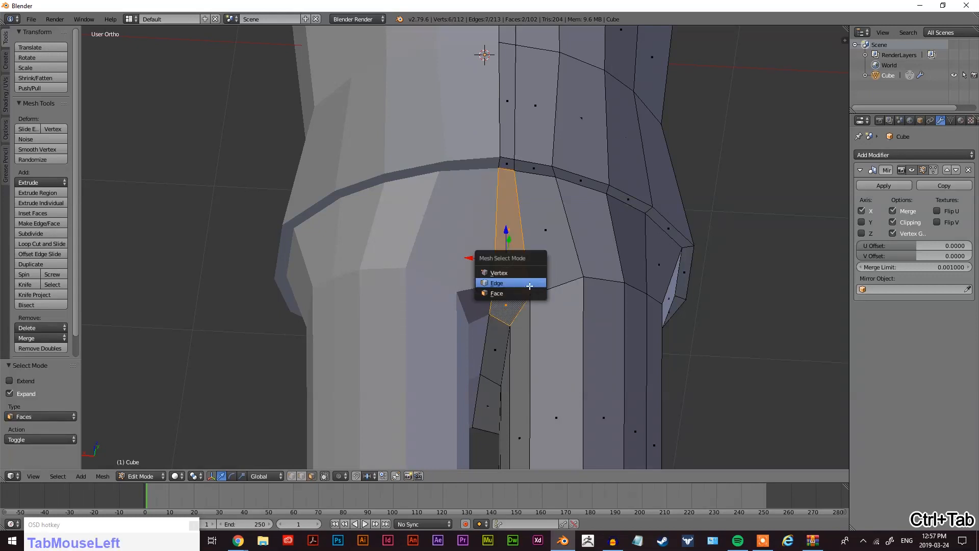
pyautogui.click(529, 283)
pyautogui.keyDown('alt'); pyautogui.rightClick(555, 165); pyautogui.keyUp('alt')
pyautogui.moveTo(555, 165); pyautogui.dragTo(656, 253, button='middle')
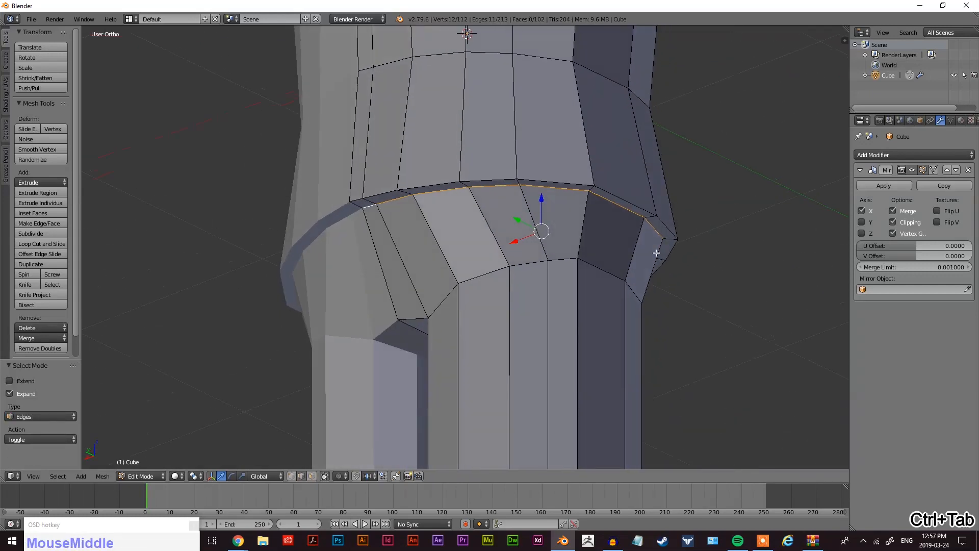
pyautogui.press('s')
pyautogui.click(641, 244)
# Select a vertical edge on the leg's -Y side and move it inward along the Y axis.
pyautogui.scroll(-2, 656, 302)
pyautogui.moveTo(656, 302); pyautogui.dragTo(618, 334, button='middle')
pyautogui.scroll(-4, 561, 351)
pyautogui.moveTo(476, 364); pyautogui.dragTo(432, 342, button='middle')
pyautogui.hotkey('ctrl', 'Tab')
pyautogui.click(432, 342)
pyautogui.rightClick(442, 336)
pyautogui.moveTo(468, 388); pyautogui.dragTo(509, 381, button='middle')
pyautogui.press('g')
pyautogui.press('y')
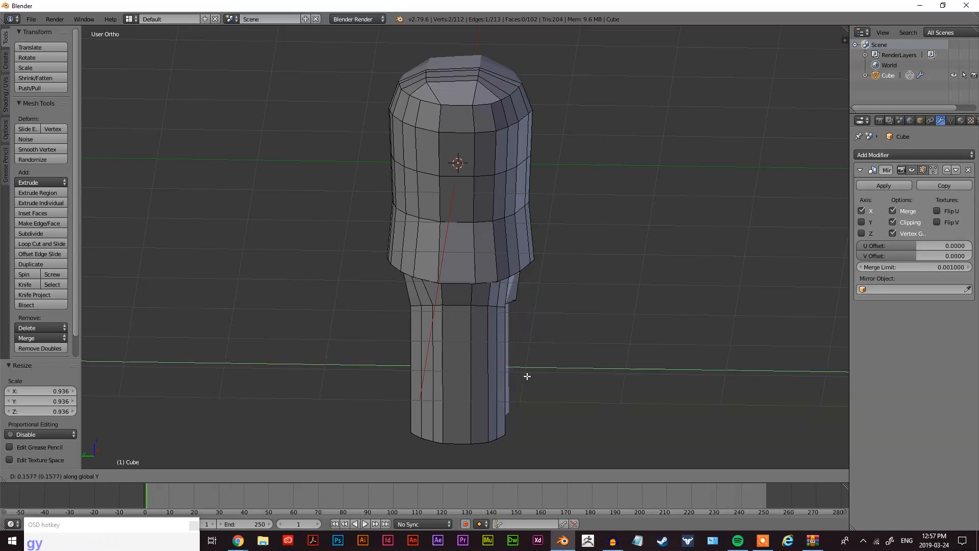
pyautogui.click(541, 390)
# Move the vertical edge closer to the leg's inner -Y corner about 0.095 along Y.
pyautogui.moveTo(546, 393); pyautogui.dragTo(447, 293, button='middle')
pyautogui.press('g')
pyautogui.press('y')
pyautogui.click(432, 291)
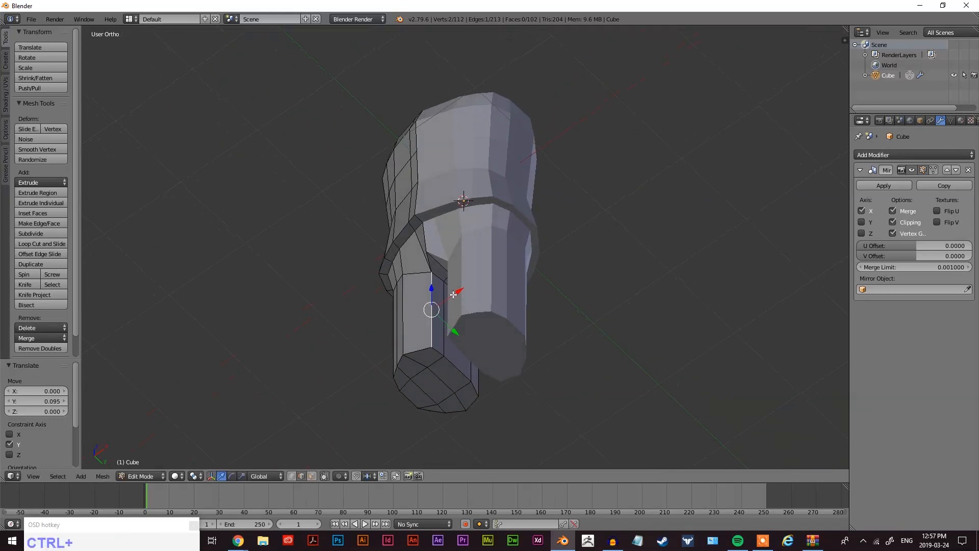
# Switch to vertex selection and move the crotch's center seam vertex on the -Y side about 0.145 along Y.
pyautogui.hotkey('ctrl', 'Tab')
pyautogui.keyDown('ctrl'); pyautogui.click(429, 283); pyautogui.keyUp('ctrl')
pyautogui.moveTo(430, 251); pyautogui.dragTo(600, 318, button='middle')
pyautogui.press('g')
pyautogui.press('y')
pyautogui.click(428, 329)
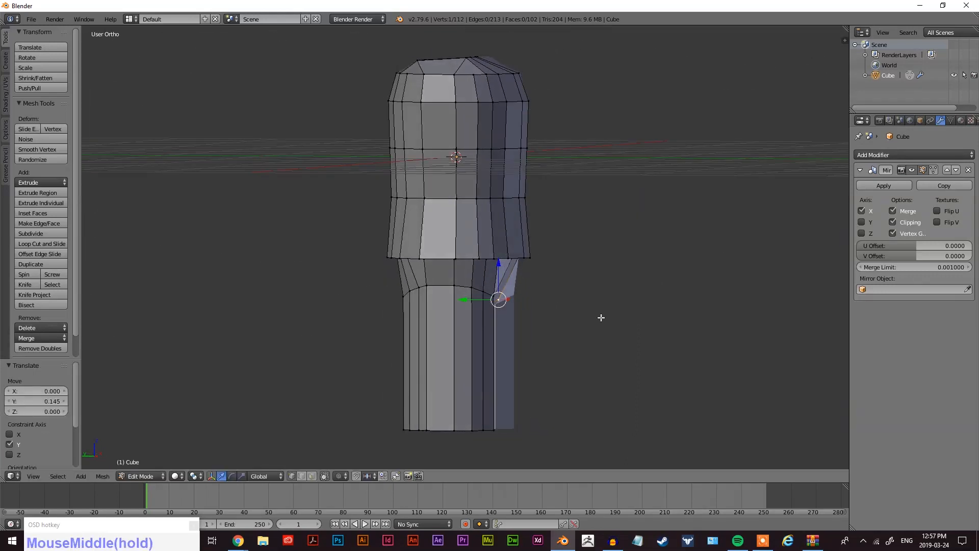
# Switch to edge selection and slide the middle vertical edge on the leg's -Y side inward by a factor of about -0.478.
pyautogui.moveTo(519, 324); pyautogui.dragTo(419, 241, button='middle')
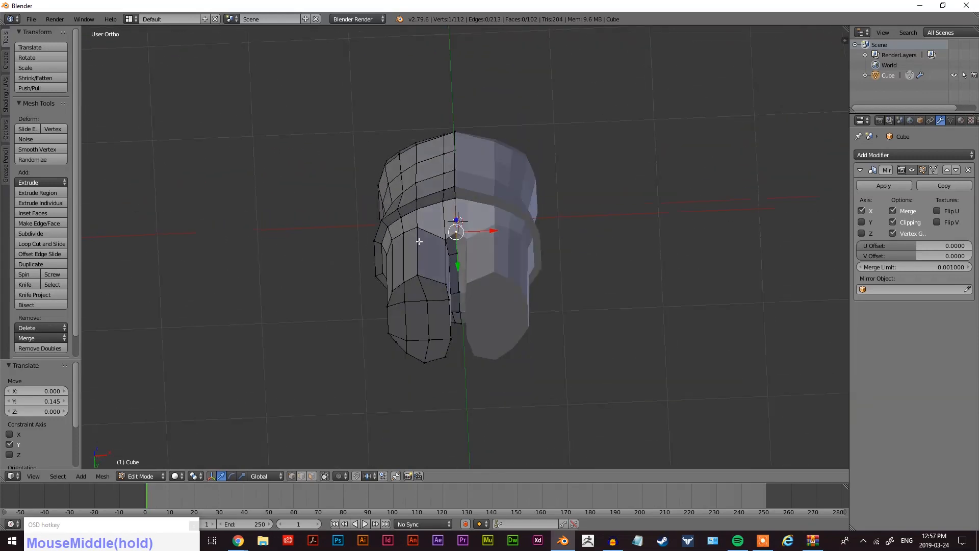
pyautogui.hotkey('ctrl', 'Tab')
pyautogui.click(413, 269)
pyautogui.rightClick(417, 252)
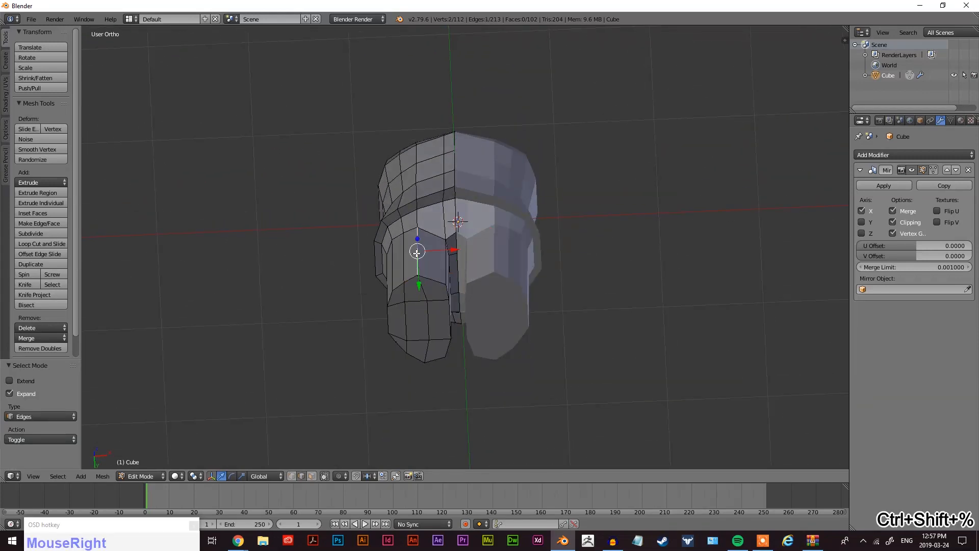
pyautogui.hotkey('ctrl', 'e')
pyautogui.click(419, 255)
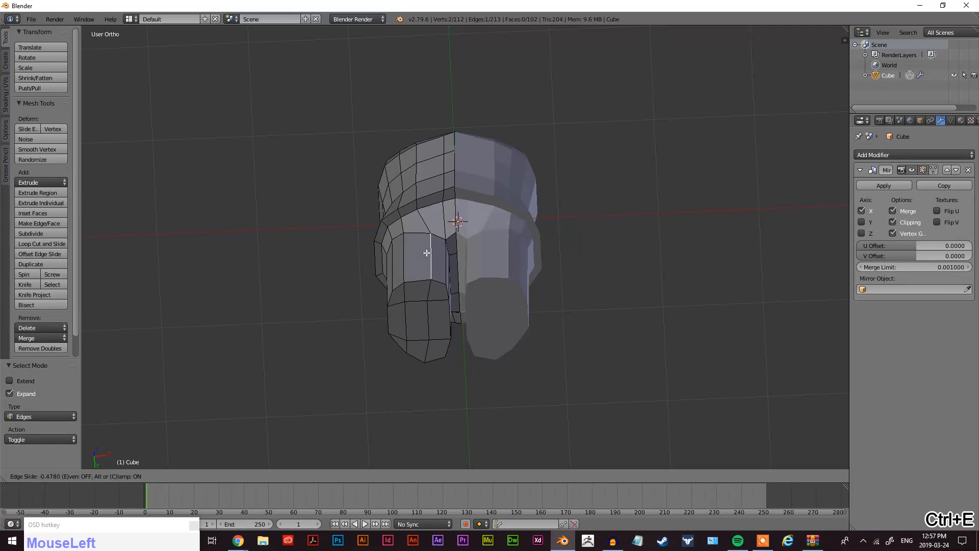
pyautogui.click(404, 251)
# Slide the next two vertical edges on the leg's -Y side by factors of about 0.363 and -0.327.
pyautogui.hotkey('ctrl', 'e')
pyautogui.click(406, 254)
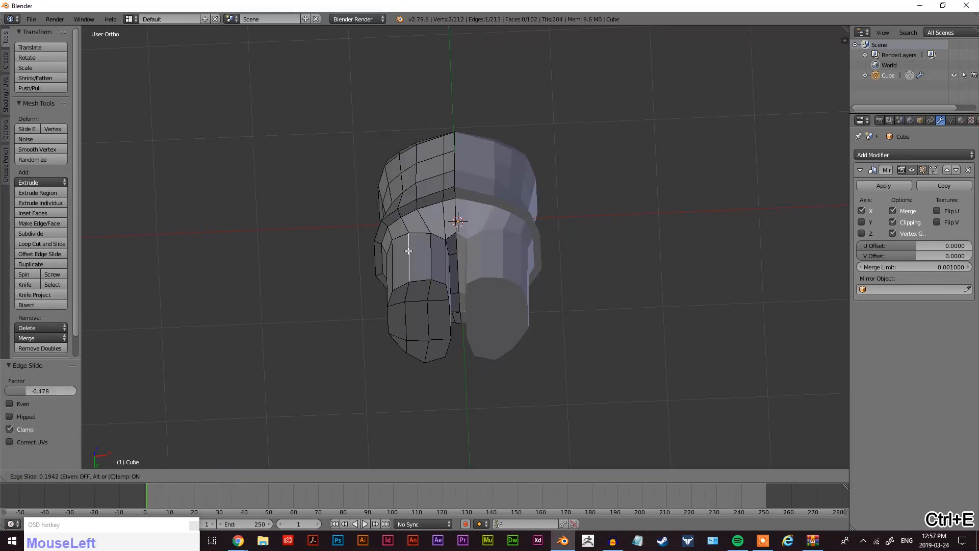
pyautogui.click(413, 252)
pyautogui.moveTo(413, 252); pyautogui.dragTo(416, 229, button='middle')
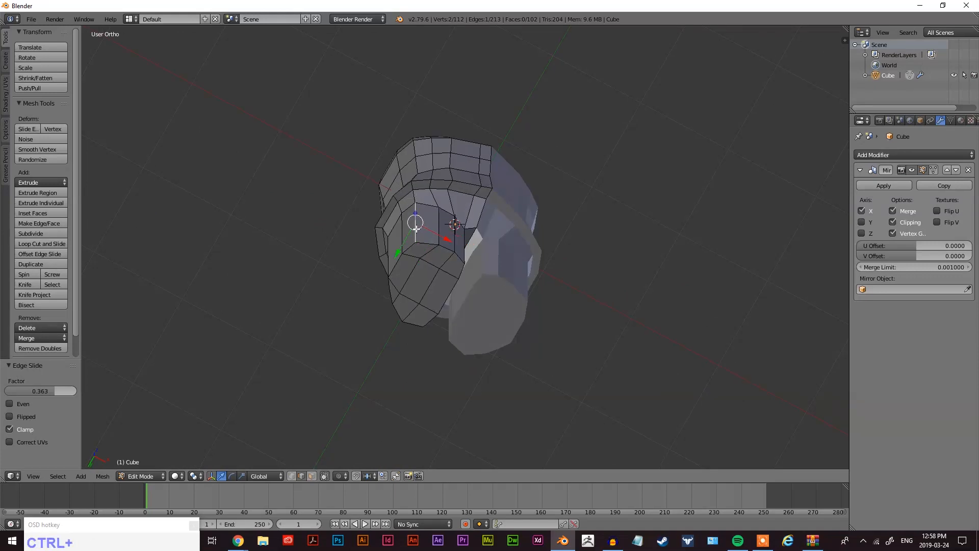
pyautogui.hotkey('ctrl', 'e')
pyautogui.click(415, 229)
pyautogui.click(417, 231)
# Move a vertical edge near the leg's inner +Y corner outward by about -0.079 along X.
pyautogui.moveTo(417, 230); pyautogui.dragTo(415, 407, button='middle')
pyautogui.scroll(3, 574, 254)
pyautogui.moveTo(573, 254); pyautogui.dragTo(604, 288, button='middle')
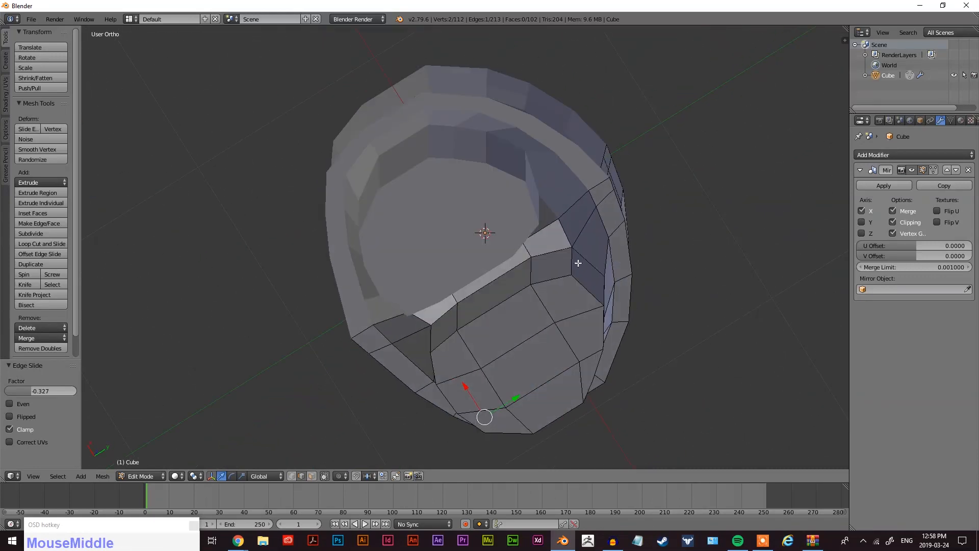
pyautogui.press('g')
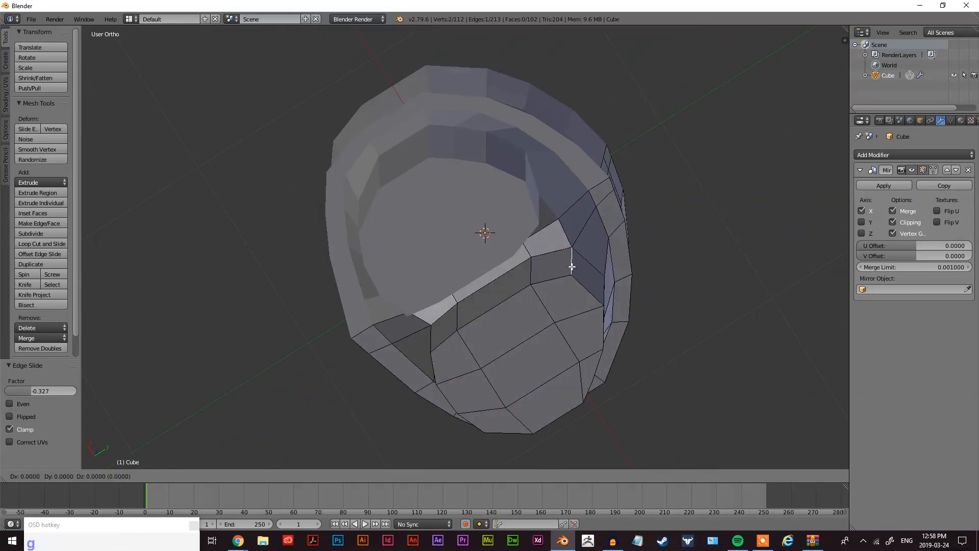
pyautogui.press('x')
pyautogui.click(584, 277)
# Move the vertical edge at the leg's inner -Y corner outward by about -0.059 along X.
pyautogui.moveTo(583, 308); pyautogui.dragTo(496, 278, button='middle')
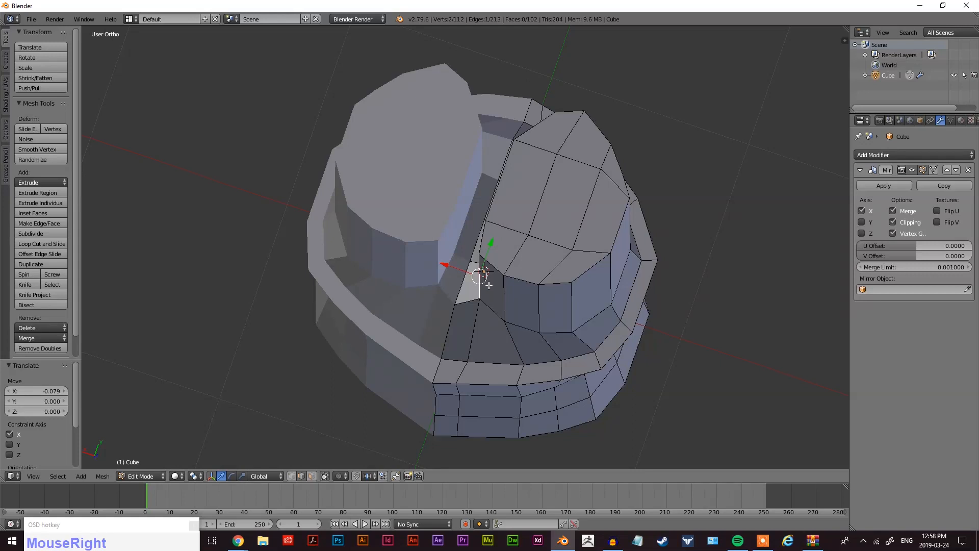
pyautogui.press('g')
pyautogui.rightClick(485, 286)
pyautogui.press('g')
pyautogui.press('x')
pyautogui.click(498, 290)
# Add one centered loop cut through the middle of the leg and move its inner vertical edge about 0.049 along X.
pyautogui.moveTo(497, 292); pyautogui.dragTo(539, 309, button='middle')
pyautogui.hotkey('ctrl', 'r')
pyautogui.click(540, 304)
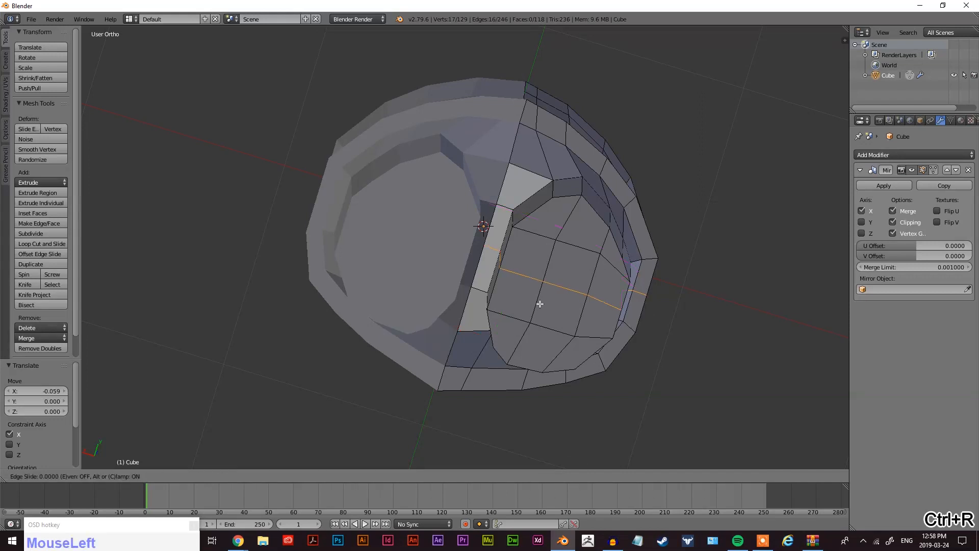
pyautogui.click(540, 309)
pyautogui.moveTo(504, 291); pyautogui.dragTo(525, 289, button='middle')
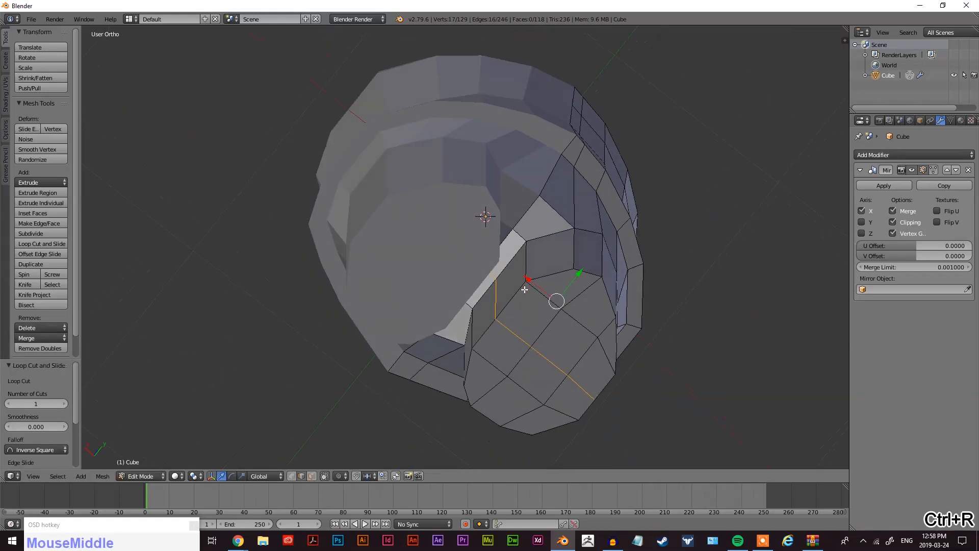
pyautogui.rightClick(488, 295)
pyautogui.press('g')
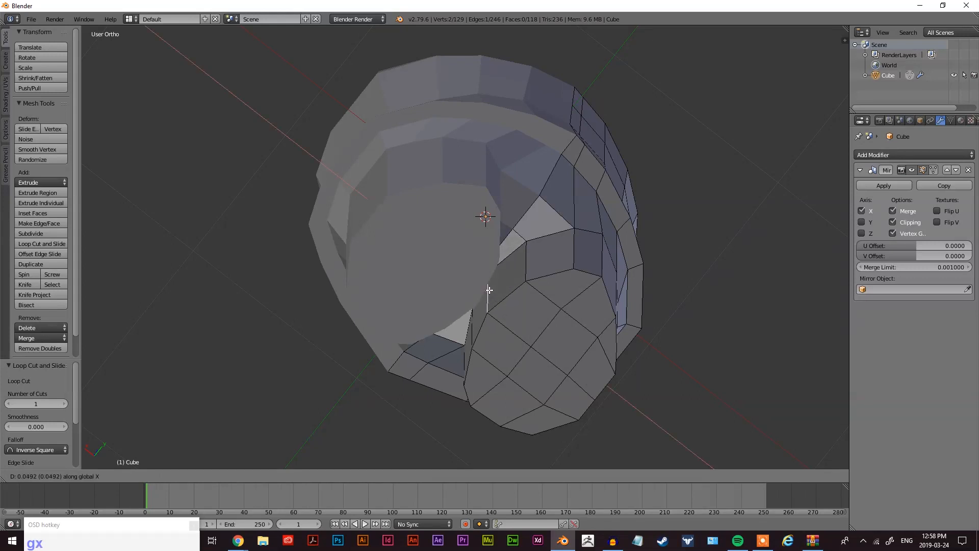
pyautogui.click(489, 290)
# Move a vertical edge on the leg's +Y side about -0.047 along Y to smooth the outline.
pyautogui.moveTo(594, 330); pyautogui.dragTo(528, 269, button='middle')
pyautogui.scroll(-2, 560, 416)
pyautogui.scroll(-4, 560, 417)
pyautogui.moveTo(515, 210); pyautogui.dragTo(491, 226, button='middle')
pyautogui.press('g')
pyautogui.press('y')
pyautogui.click(517, 272)
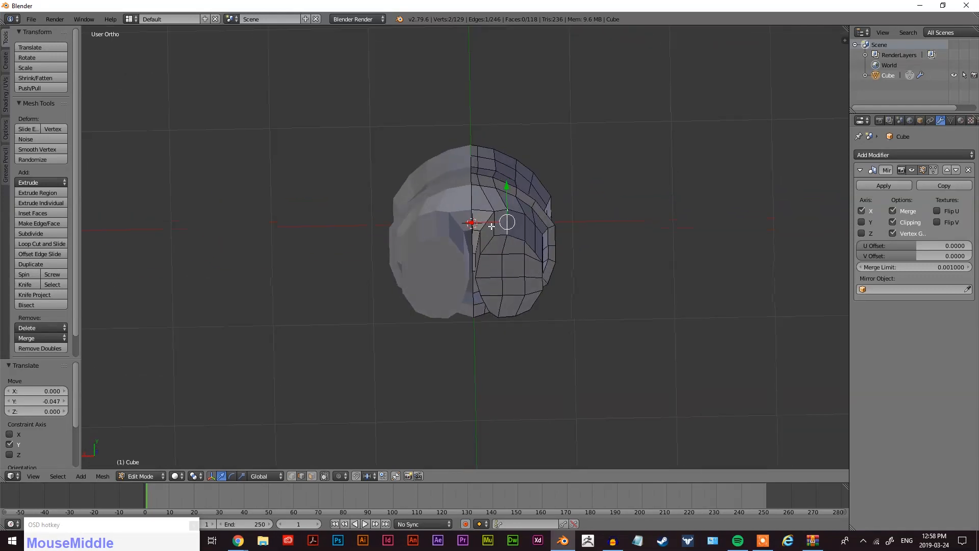
# Move the adjacent vertical edge nearer the crotch on the +Y side about -0.036 along Y.
pyautogui.press('g')
pyautogui.press('y')
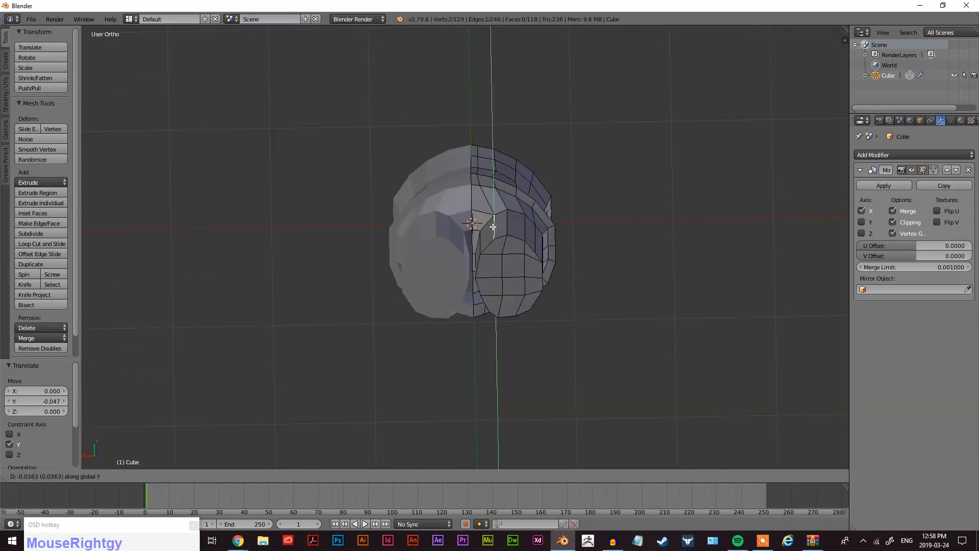
pyautogui.click(493, 227)
# Move the outer vertical edge on the leg's +Y side about 0.052 along Y.
pyautogui.moveTo(559, 258); pyautogui.dragTo(537, 246, button='middle')
pyautogui.press('y')
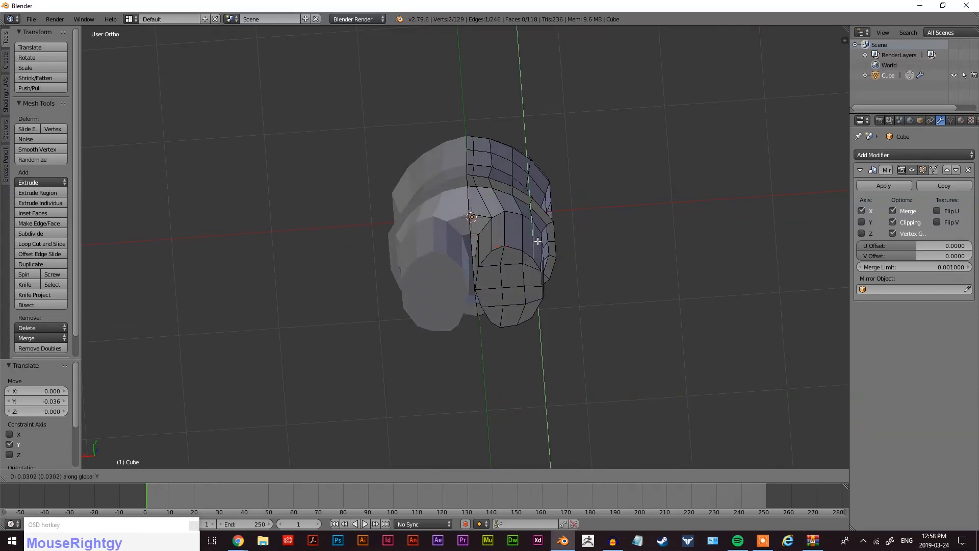
pyautogui.click(553, 247)
pyautogui.moveTo(552, 246); pyautogui.dragTo(597, 389, button='middle')
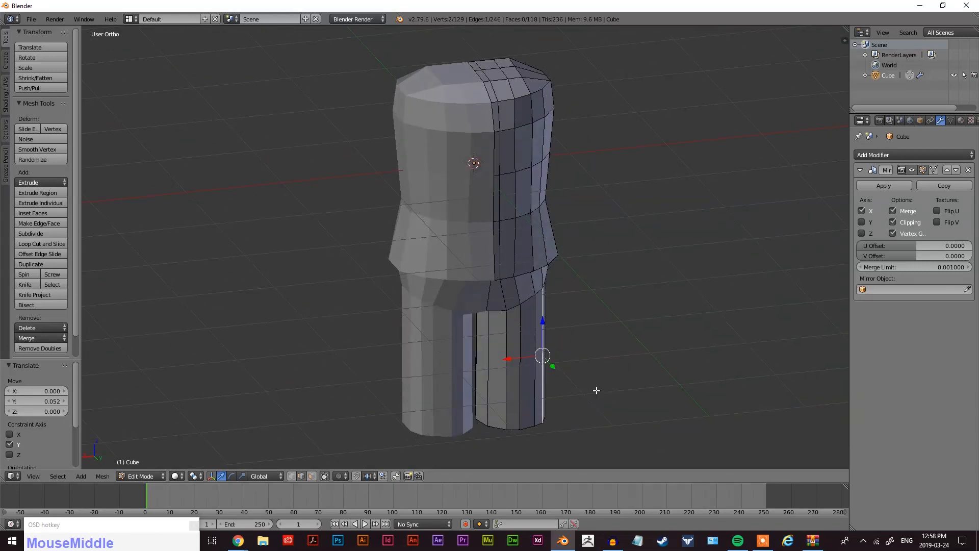
pyautogui.press('KP_Next')
pyautogui.press('KP_End')
pyautogui.press('KP_Next')
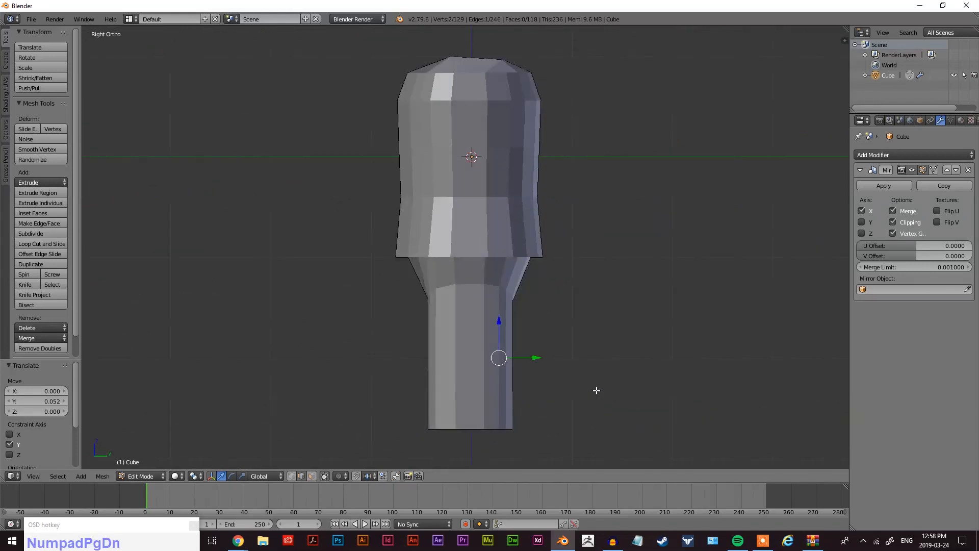
# Examine the torso and legs from the front, side and top and from oblique angles, in both orthographic and perspective projection.
pyautogui.press('KP_Prior')
pyautogui.press('KP_Prior')
pyautogui.press('KP_End')
pyautogui.press('KP_Next')
pyautogui.press('KP_Prior')
pyautogui.press('KP_End')
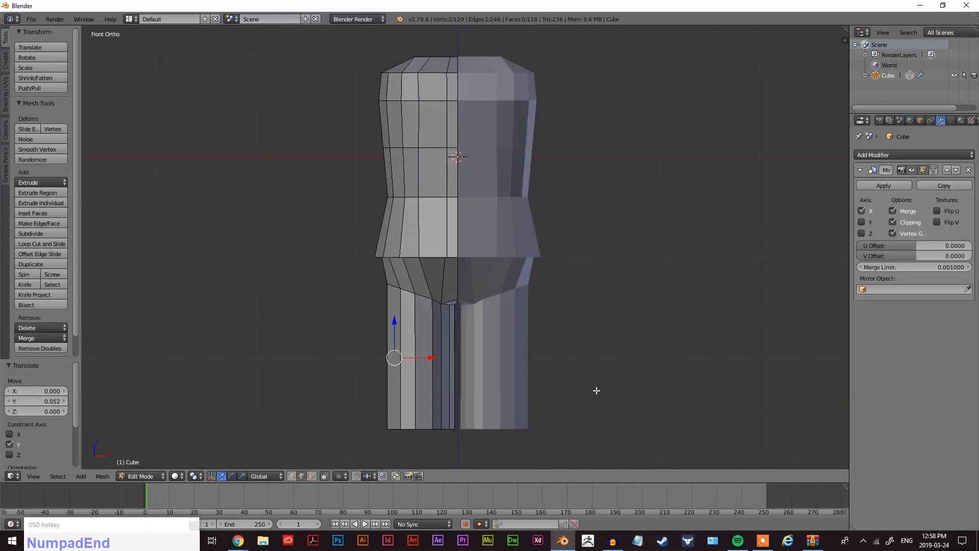
pyautogui.press('KP_Next')
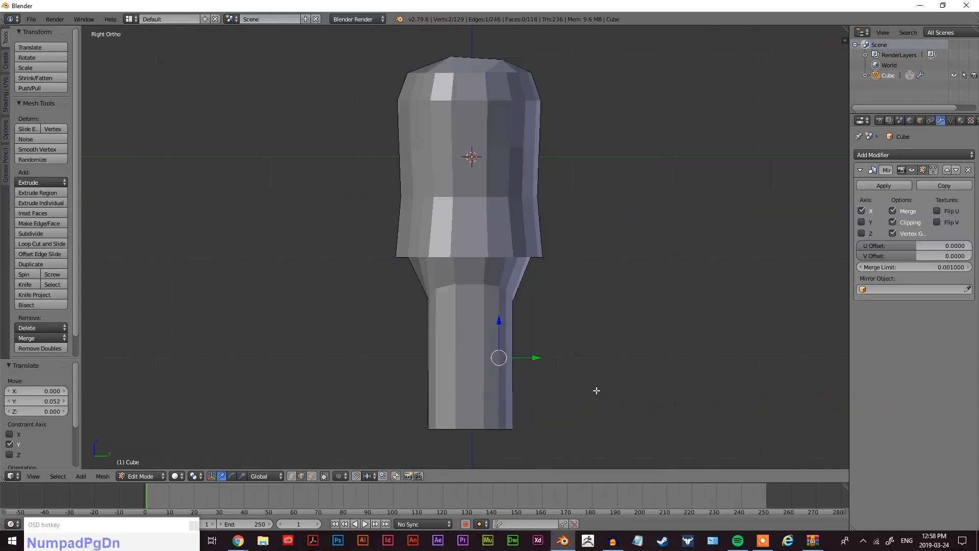
pyautogui.press('KP_Home')
pyautogui.press('KP_Prior')
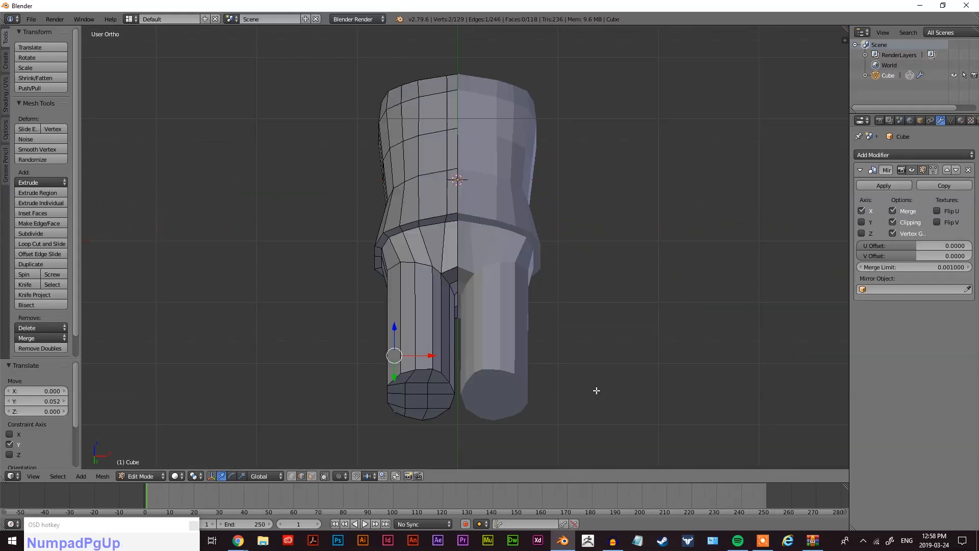
pyautogui.moveTo(597, 390); pyautogui.dragTo(562, 368, button='middle')
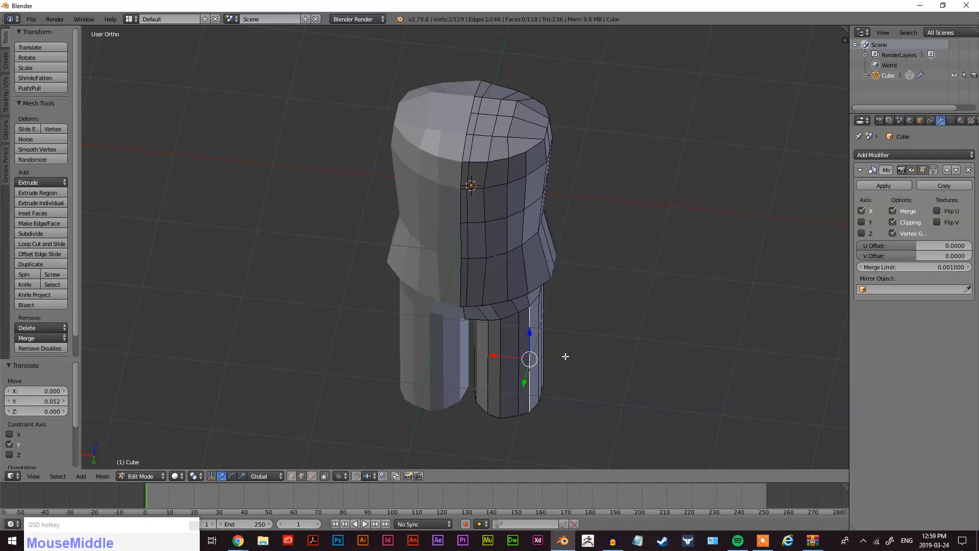
pyautogui.press('KP_Begin')
pyautogui.press('KP_Begin')
pyautogui.press('KP_Begin')
pyautogui.press('KP_Begin')
pyautogui.press('KP_Begin')
pyautogui.press('KP_Begin')
pyautogui.moveTo(610, 268); pyautogui.dragTo(626, 274, button='middle')
pyautogui.scroll(-2, 626, 274)
pyautogui.press('KP_Begin')
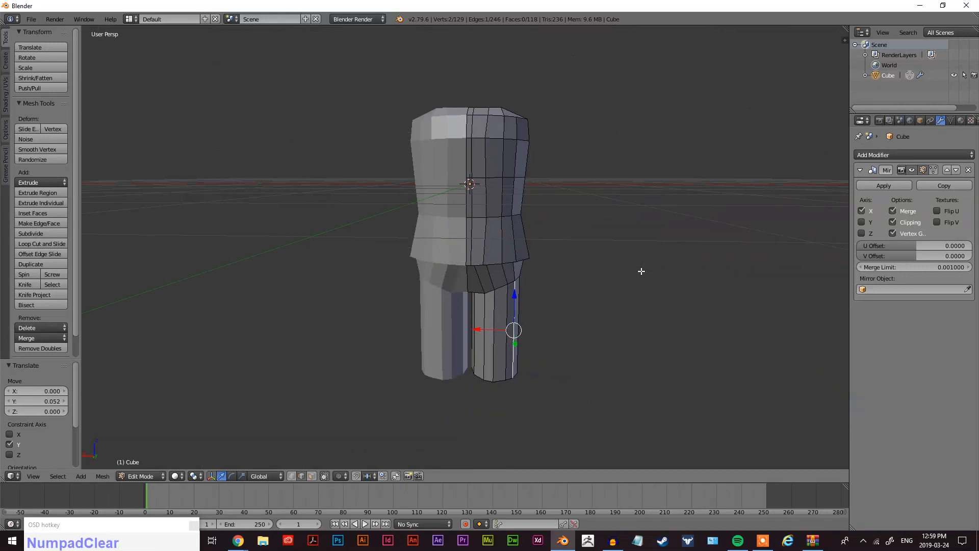
pyautogui.press('KP_Begin')
pyautogui.scroll(6, 624, 278)
pyautogui.scroll(-4, 624, 278)
# Extrude the leg's bottom faces about 0.777 downward and raise the new end about 0.207 along Z.
pyautogui.keyDown('shift'); pyautogui.moveTo(529, 336); pyautogui.dragTo(524, 294, button='middle'); pyautogui.keyUp('shift')
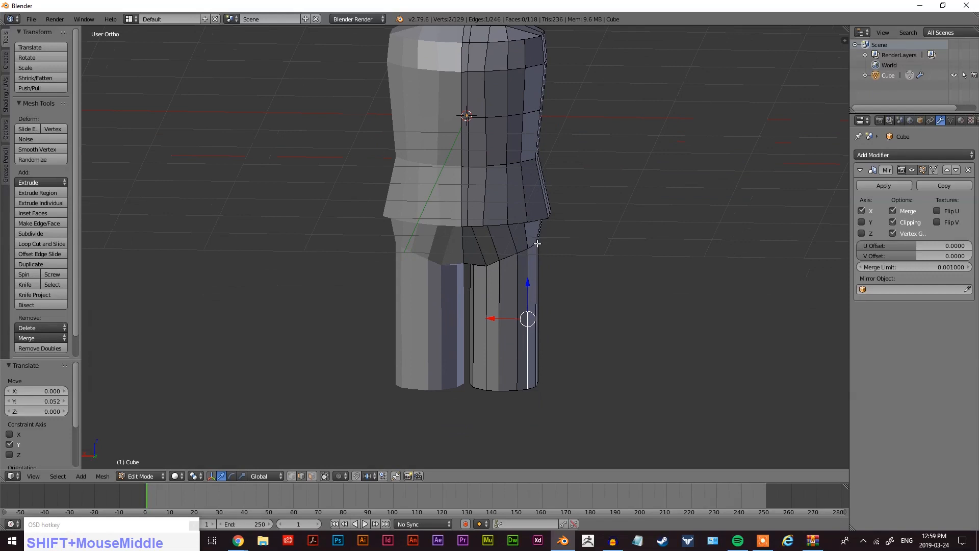
pyautogui.keyDown('shift'); pyautogui.moveTo(525, 294); pyautogui.dragTo(560, 171, button='middle'); pyautogui.keyUp('shift')
pyautogui.moveTo(579, 256); pyautogui.dragTo(547, 424, button='middle')
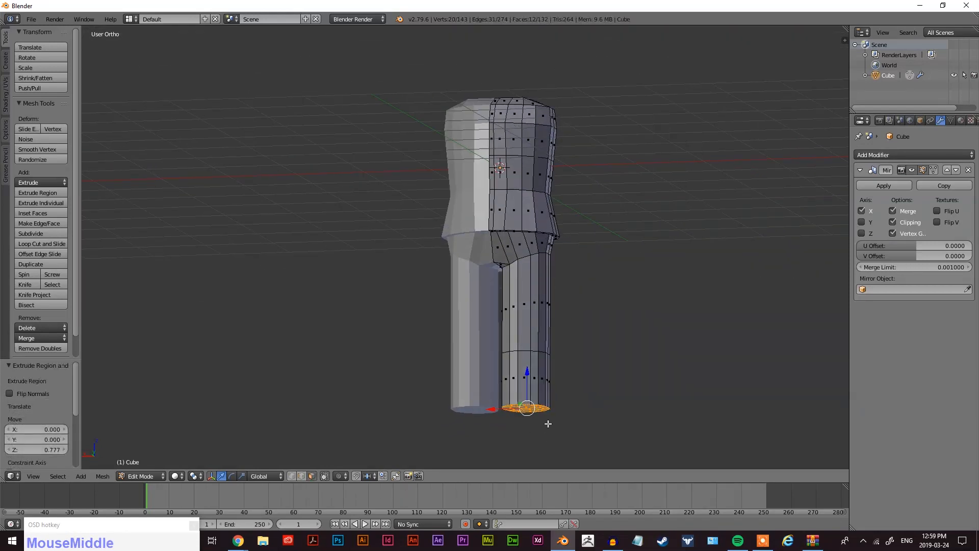
pyautogui.press('g')
pyautogui.press('z')
pyautogui.click(542, 393)
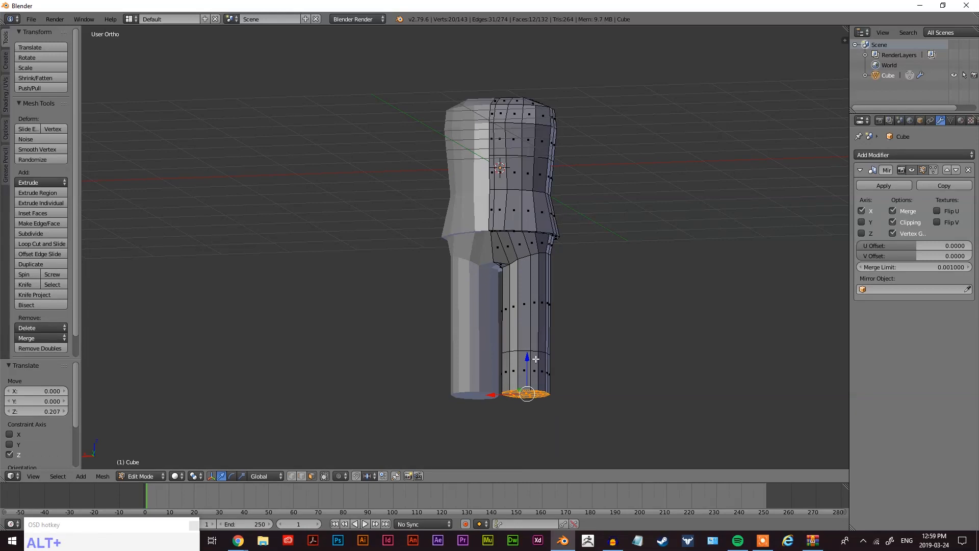
# Edge-slide the horizontal loop on the lower leg toward knee height with a factor of about -0.242, and again with about -0.066.
pyautogui.hotkey('ctrl', 'Tab')
pyautogui.click(517, 344)
pyautogui.keyDown('alt'); pyautogui.rightClick(525, 354); pyautogui.keyUp('alt')
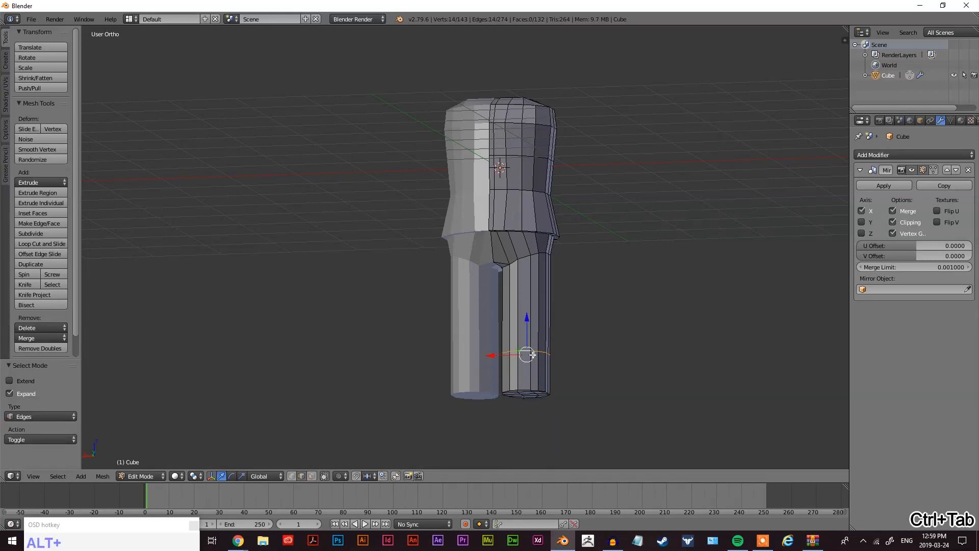
pyautogui.hotkey('ctrl', 'e')
pyautogui.click(532, 352)
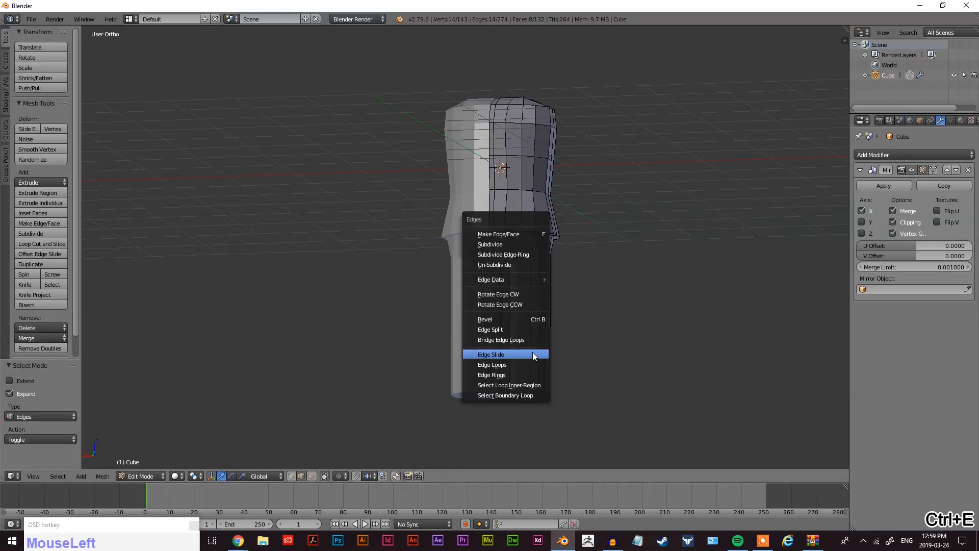
pyautogui.click(537, 335)
pyautogui.moveTo(538, 337); pyautogui.dragTo(549, 351, button='middle')
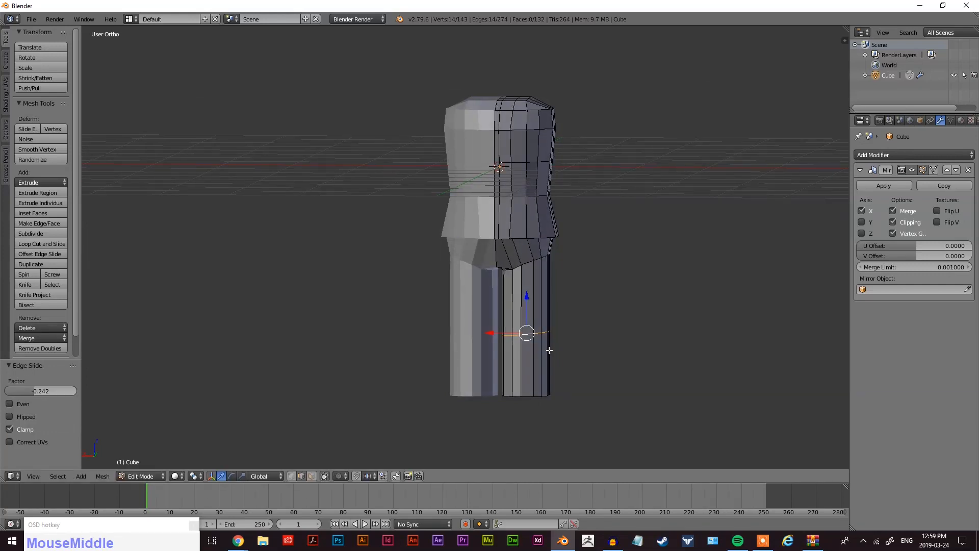
pyautogui.hotkey('ctrl', 'e')
pyautogui.click(547, 345)
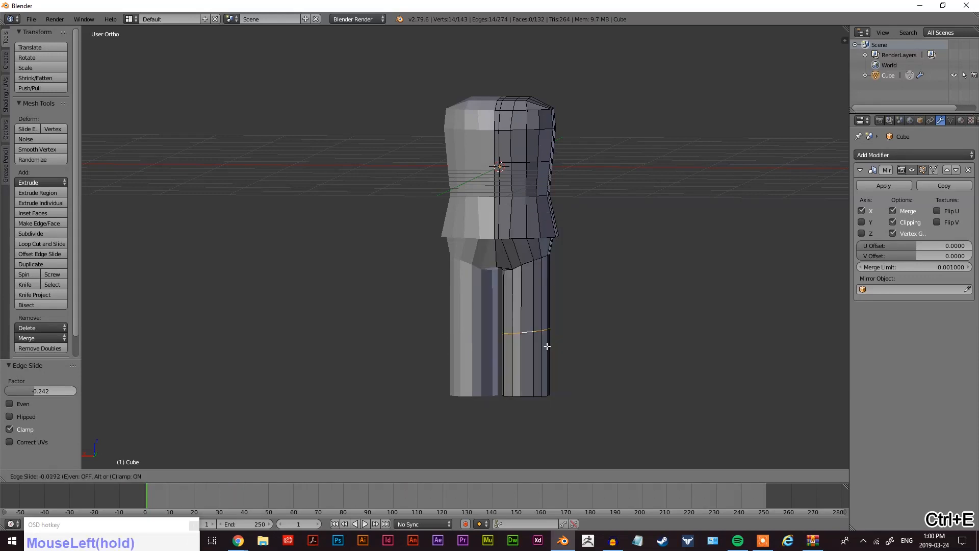
pyautogui.click(500, 357)
# Select only the faces on the underside of the leg and scale them down to taper the lower leg.
pyautogui.moveTo(499, 357); pyautogui.dragTo(562, 337, button='middle')
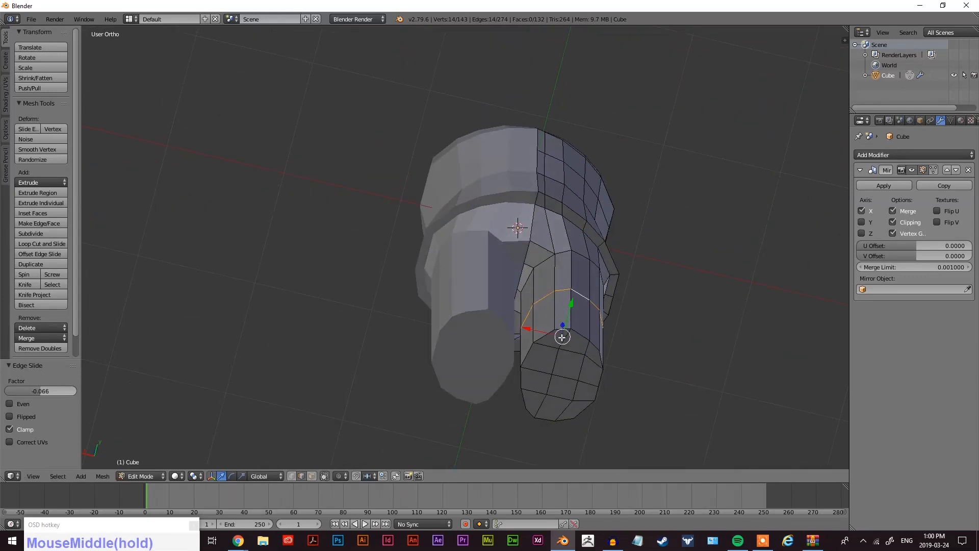
pyautogui.hotkey('ctrl', 'Tab')
pyautogui.click(559, 390)
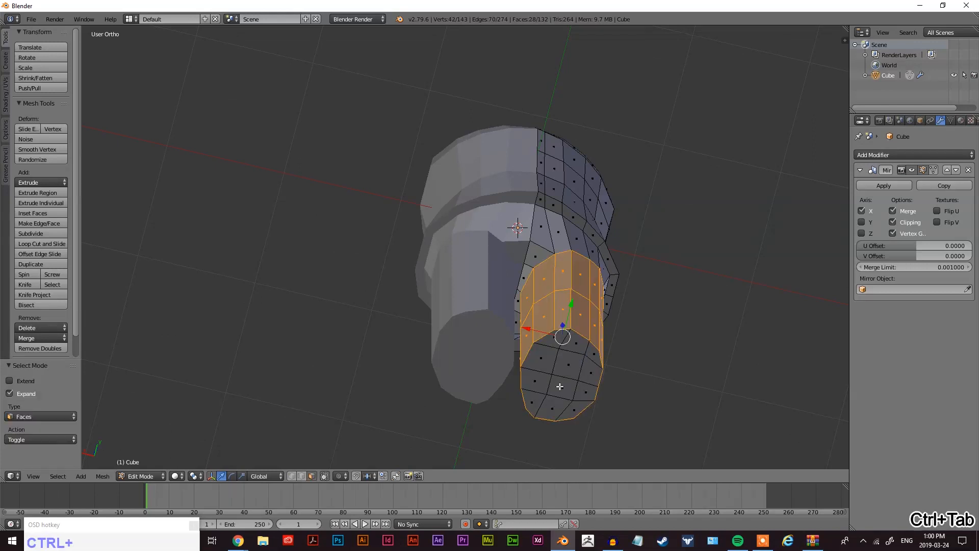
pyautogui.moveTo(558, 366)
pyautogui.mouseDown()
pyautogui.moveTo(561, 398)
pyautogui.moveTo(571, 367)
pyautogui.mouseUp()
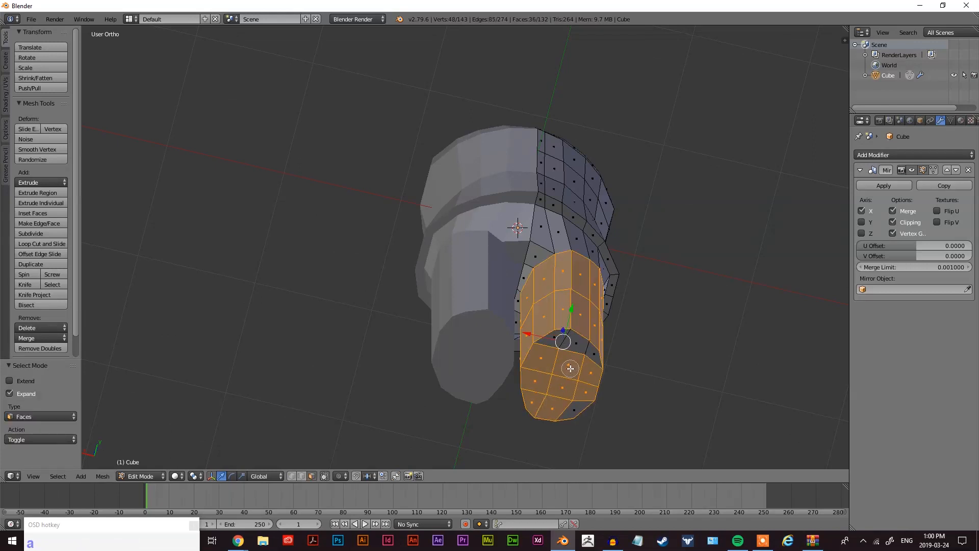
pyautogui.press('a')
pyautogui.moveTo(565, 349)
pyautogui.mouseDown()
pyautogui.moveTo(563, 372)
pyautogui.moveTo(546, 390)
pyautogui.mouseUp()
pyautogui.rightClick(608, 380)
pyautogui.moveTo(607, 380)
pyautogui.mouseDown(button='middle')
pyautogui.moveTo(669, 406)
pyautogui.moveTo(594, 389)
pyautogui.moveTo(529, 442)
pyautogui.moveTo(540, 332)
pyautogui.moveTo(360, 354)
pyautogui.moveTo(498, 328)
pyautogui.moveTo(565, 342)
pyautogui.moveTo(489, 326)
pyautogui.moveTo(587, 357)
pyautogui.mouseUp(button='middle')
pyautogui.press('s')
pyautogui.click(584, 390)
# Extrude the four front edges of the leg's bottom rim about 0.504 along Y to start the foot.
pyautogui.scroll(2, 637, 383)
pyautogui.keyDown('shift'); pyautogui.moveTo(637, 383); pyautogui.dragTo(504, 385, button='middle'); pyautogui.keyUp('shift')
pyautogui.hotkey('ctrl', 'Tab')
pyautogui.click(482, 377)
pyautogui.rightClick(458, 377)
pyautogui.keyDown('shift'); pyautogui.rightClick(471, 382); pyautogui.keyUp('shift')
pyautogui.keyDown('shift'); pyautogui.rightClick(493, 381); pyautogui.keyUp('shift')
pyautogui.keyDown('shift'); pyautogui.rightClick(510, 370); pyautogui.keyUp('shift')
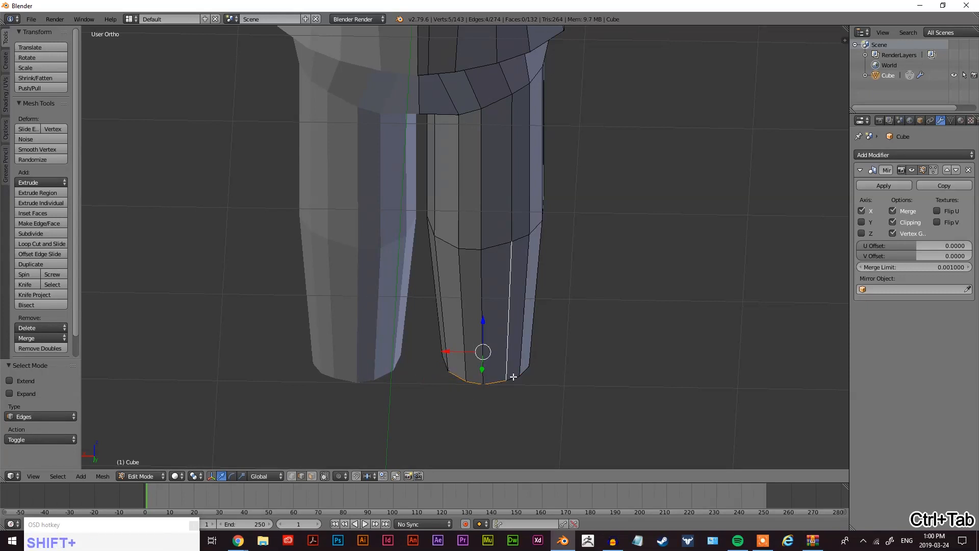
pyautogui.moveTo(513, 376); pyautogui.dragTo(413, 366, button='middle')
pyautogui.press('e')
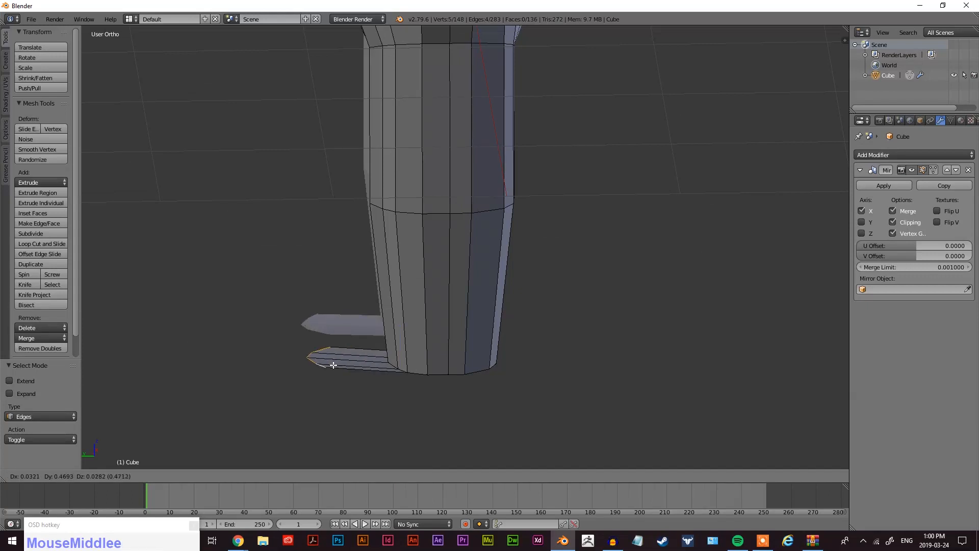
pyautogui.press('y')
pyautogui.click(321, 378)
pyautogui.moveTo(321, 378); pyautogui.dragTo(474, 365, button='middle')
pyautogui.hotkey('shift', 's')
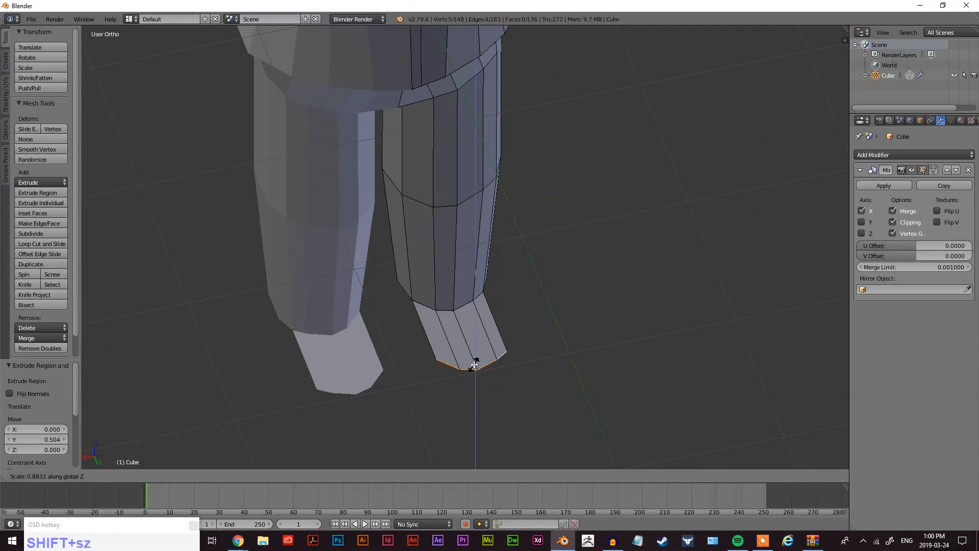
pyautogui.rightClick(474, 364)
pyautogui.press('s')
pyautogui.press('x')
pyautogui.press('0')
pyautogui.rightClick(474, 364)
# Straighten the extruded front edges of the foot by scaling them to 0 along Y.
pyautogui.press('s')
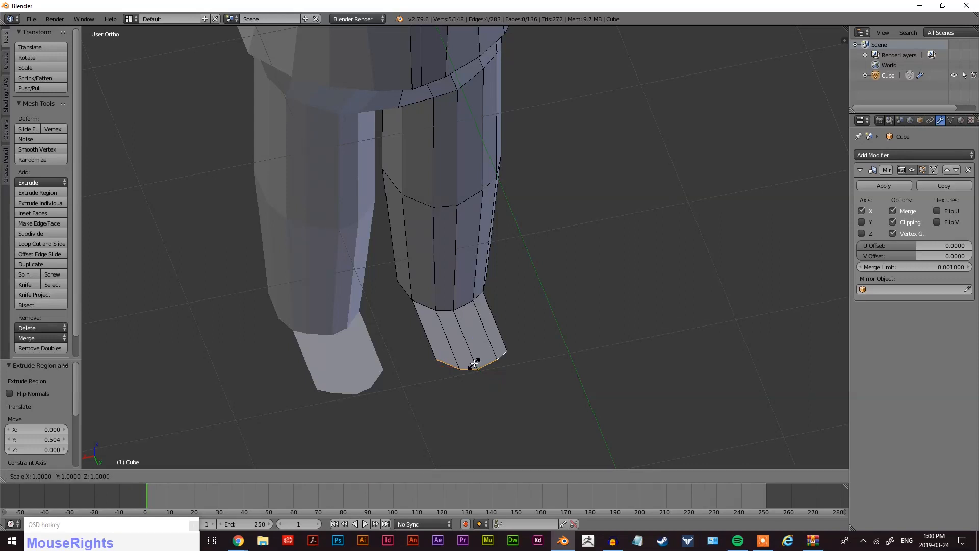
pyautogui.press('y')
pyautogui.press('0')
pyautogui.click(511, 378)
# Extrude the foot's front edges another 0.141 or so along Y and move them about -0.130 along Z.
pyautogui.moveTo(511, 378); pyautogui.dragTo(406, 340, button='middle')
pyautogui.press('e')
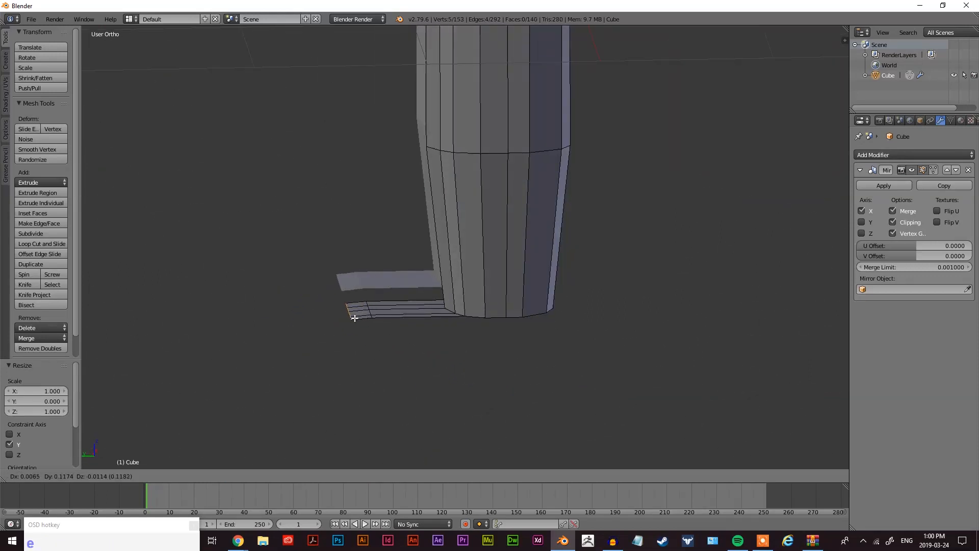
pyautogui.press('y')
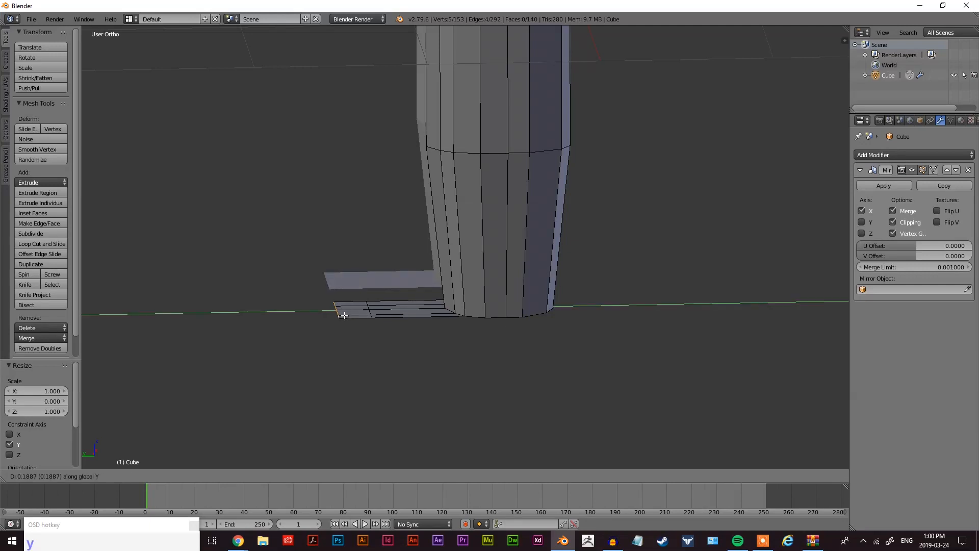
pyautogui.click(352, 316)
pyautogui.press('g')
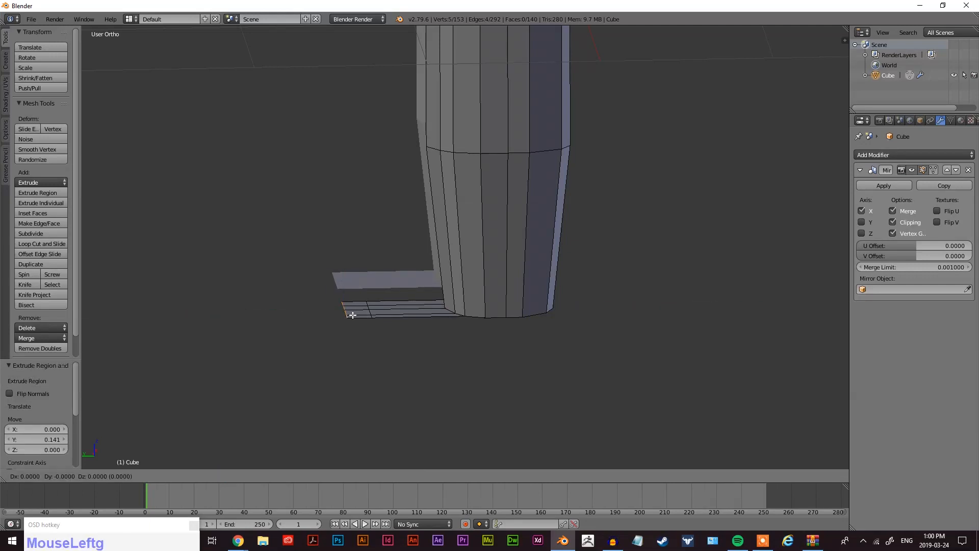
pyautogui.press('z')
pyautogui.click(352, 337)
# Select the edge loop just behind the toe edge and lower it slightly along Z to slope the top of the foot.
pyautogui.moveTo(409, 363)
pyautogui.mouseDown(button='middle')
pyautogui.moveTo(393, 339)
pyautogui.moveTo(420, 373)
pyautogui.mouseUp(button='middle')
pyautogui.keyDown('alt'); pyautogui.rightClick(377, 324); pyautogui.keyUp('alt')
pyautogui.moveTo(377, 332)
pyautogui.mouseDown(button='middle')
pyautogui.moveTo(464, 331)
pyautogui.moveTo(367, 310)
pyautogui.moveTo(372, 321)
pyautogui.mouseUp(button='middle')
pyautogui.press('g')
pyautogui.press('y')
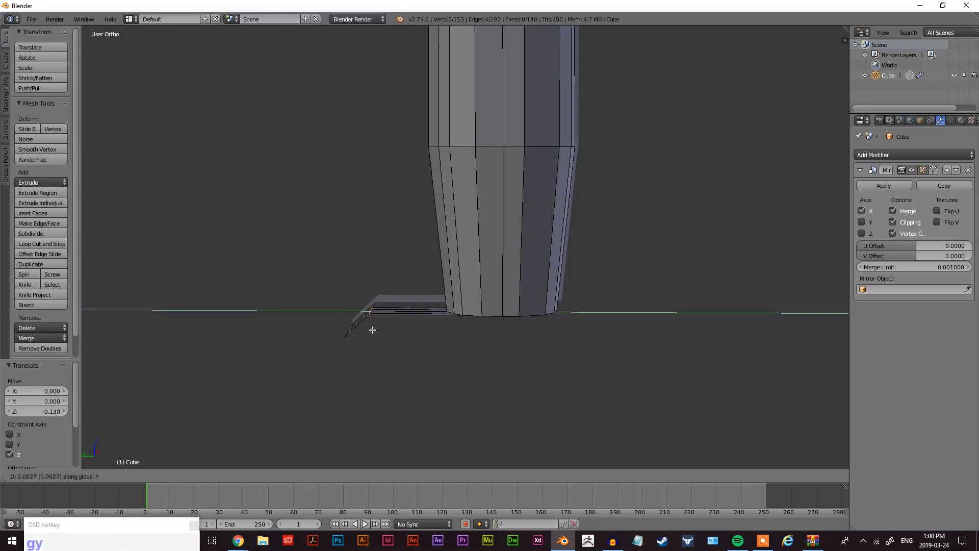
pyautogui.rightClick(373, 329)
pyautogui.press('g')
pyautogui.press('z')
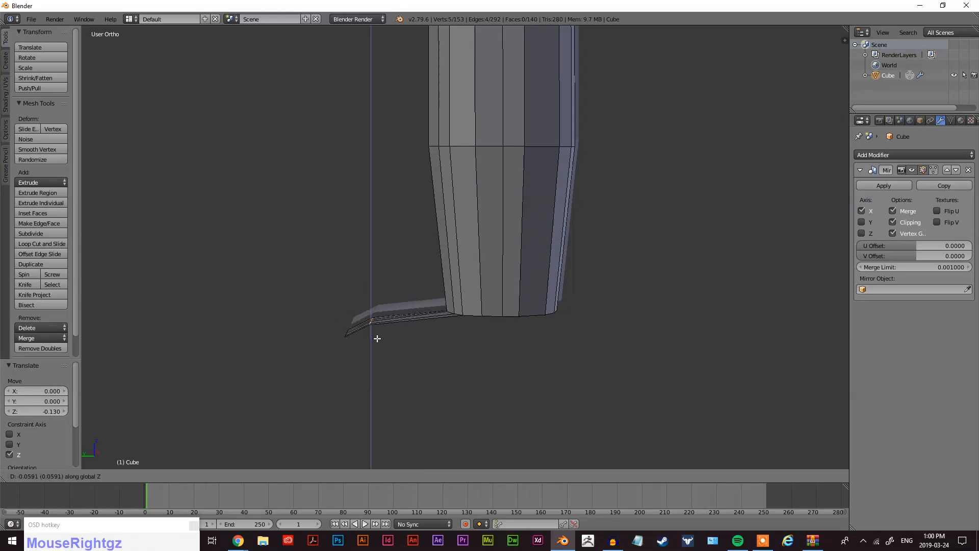
pyautogui.click(378, 342)
# Select the toe's front edge loop and move it about -0.087 along Z.
pyautogui.moveTo(378, 341); pyautogui.dragTo(332, 302, button='middle')
pyautogui.keyDown('alt'); pyautogui.rightClick(357, 348); pyautogui.keyUp('alt')
pyautogui.press('g')
pyautogui.press('z')
pyautogui.click(333, 391)
# Extrude the toe's front edges about -1.255 along Y to form the sole under the leg.
pyautogui.moveTo(332, 393)
pyautogui.mouseDown(button='middle')
pyautogui.moveTo(343, 415)
pyautogui.moveTo(329, 412)
pyautogui.mouseUp(button='middle')
pyautogui.press('e')
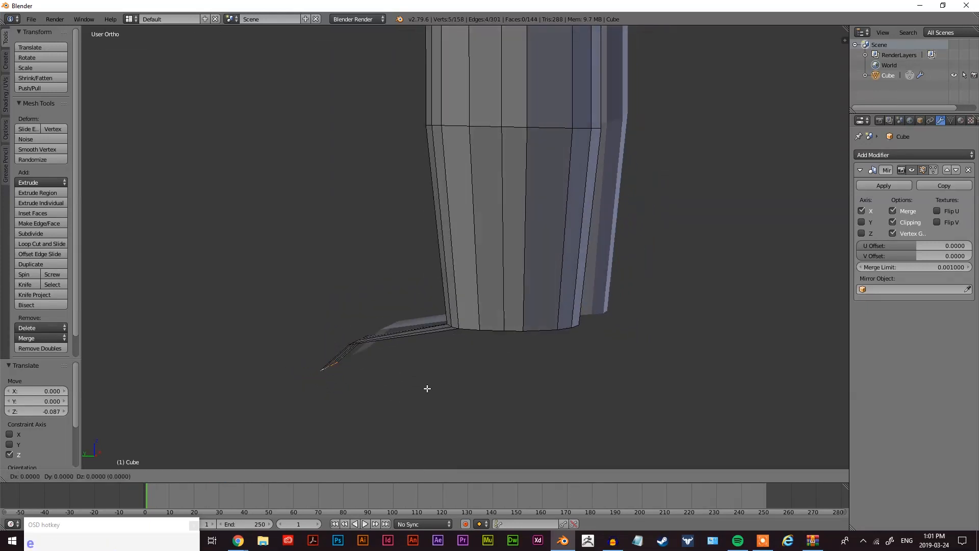
pyautogui.press('y')
pyautogui.click(682, 395)
# Extrude the sole's rear edges about 0.172 up along Z to form the back of the heel.
pyautogui.moveTo(678, 394); pyautogui.dragTo(588, 376, button='middle')
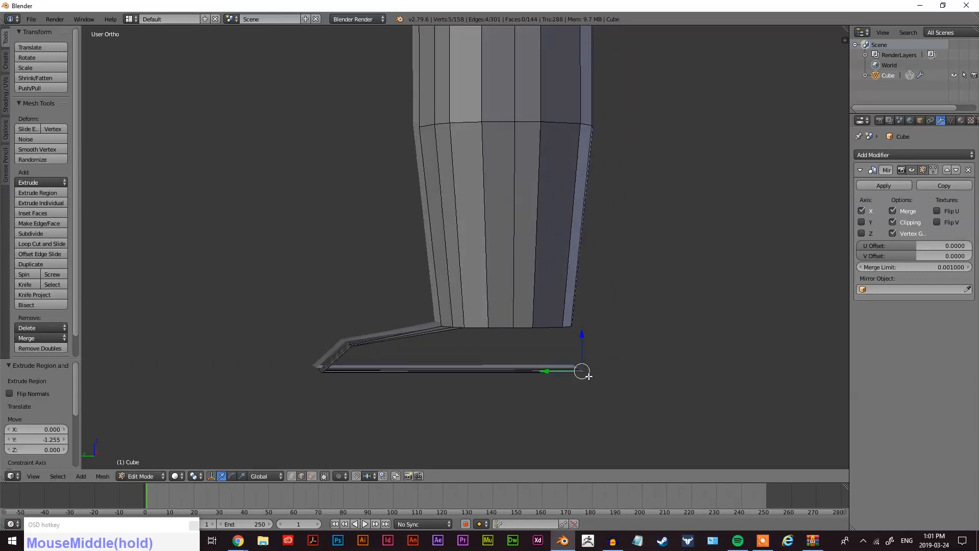
pyautogui.press('e')
pyautogui.press('z')
pyautogui.click(590, 340)
# Rotate the two inner top edges of the heel about 22.6° around Z and move them about 0.023 along Y.
pyautogui.moveTo(590, 339); pyautogui.dragTo(517, 281, button='middle')
pyautogui.scroll(2, 520, 420)
pyautogui.rightClick(520, 449)
pyautogui.keyDown('shift'); pyautogui.rightClick(530, 456); pyautogui.keyUp('shift')
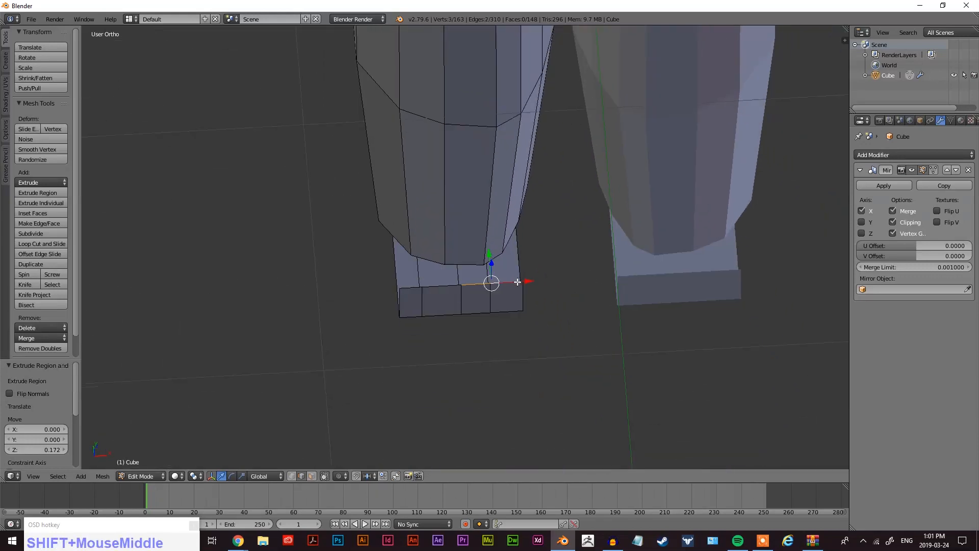
pyautogui.hotkey('shift', 'r')
pyautogui.moveTo(517, 280)
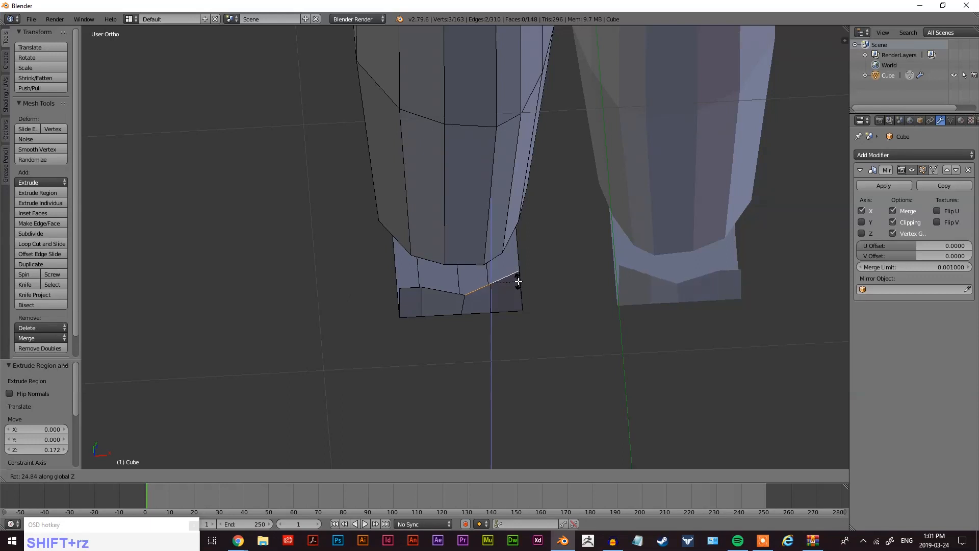
pyautogui.click(518, 282)
pyautogui.press('g')
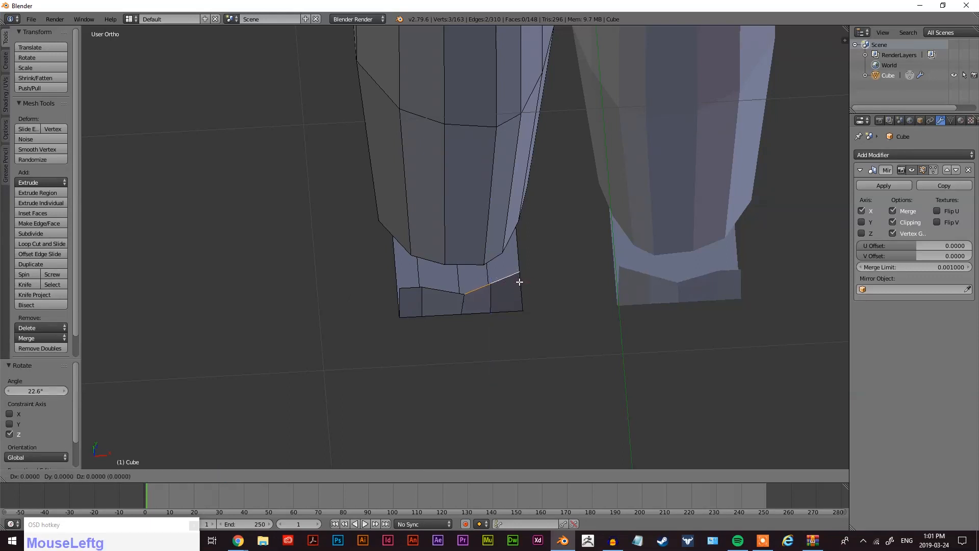
pyautogui.press('y')
pyautogui.click(447, 287)
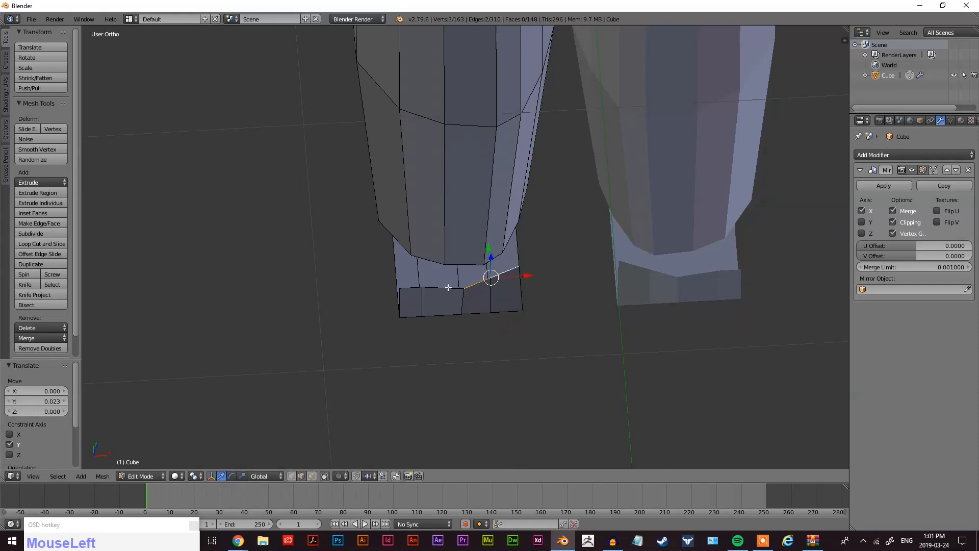
# Rotate the two outer top edges of the heel about -20° around Z and move them about 0.042 along Y.
pyautogui.keyDown('shift'); pyautogui.rightClick(408, 288); pyautogui.keyUp('shift')
pyautogui.press('r')
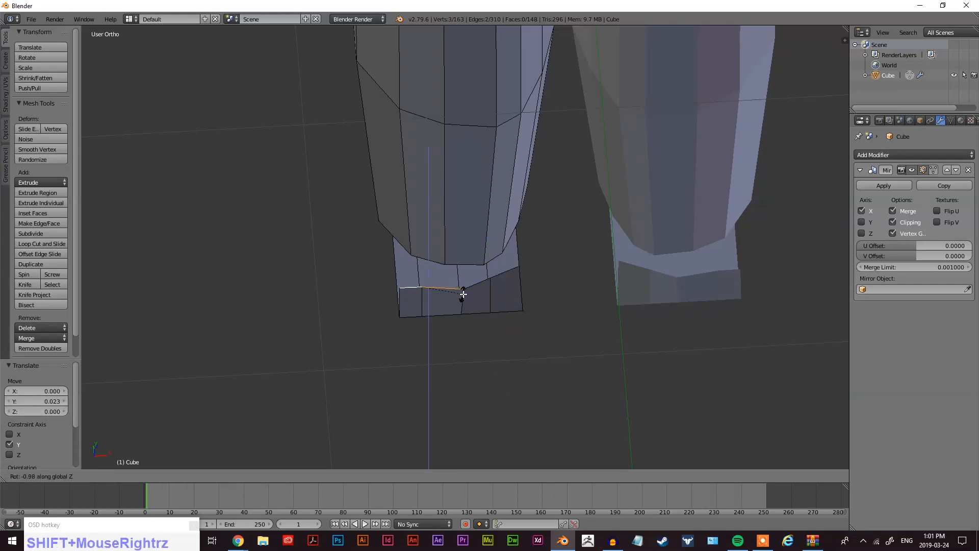
pyautogui.click(457, 305)
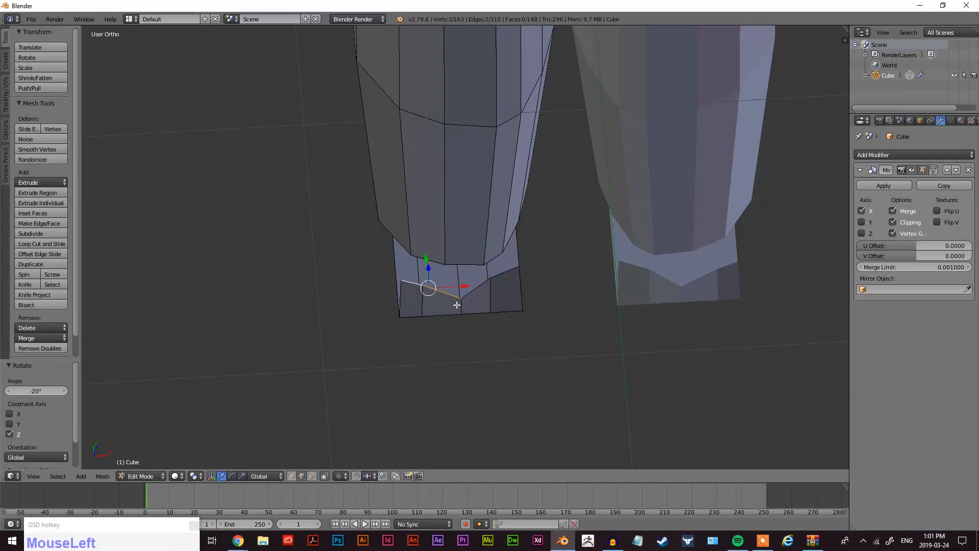
pyautogui.press('g')
pyautogui.press('y')
pyautogui.click(455, 295)
# Fill a face between the heel's outermost top edge and the matching edge of the leg's bottom rim.
pyautogui.moveTo(455, 294); pyautogui.dragTo(448, 369, button='middle')
pyautogui.scroll(3, 510, 298)
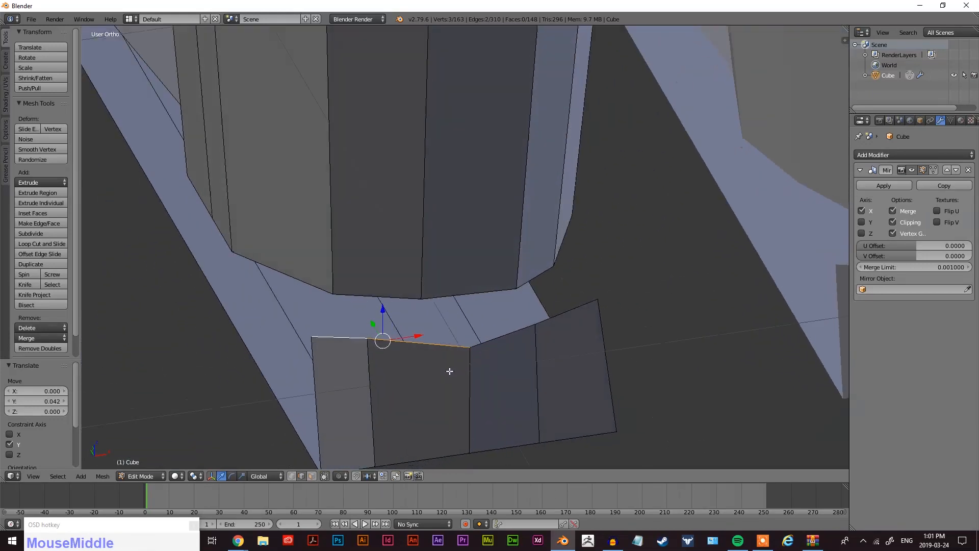
pyautogui.rightClick(337, 334)
pyautogui.keyDown('shift'); pyautogui.rightClick(364, 300); pyautogui.keyUp('shift')
pyautogui.moveTo(364, 300); pyautogui.dragTo(332, 327, button='middle')
pyautogui.rightClick(325, 330)
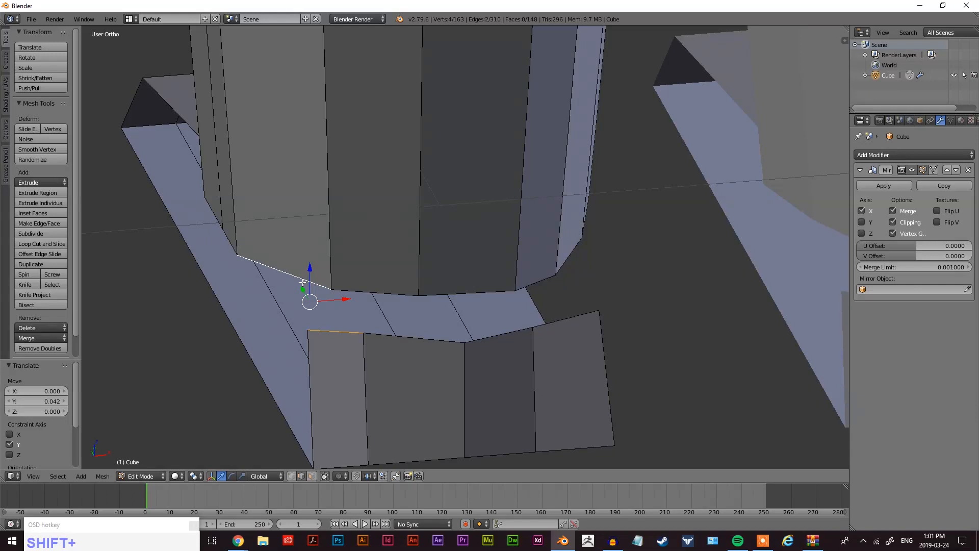
pyautogui.press('f')
# Fill the next face between the heel's second outer top edge and the matching edge of the leg's bottom rim.
pyautogui.rightClick(347, 308)
pyautogui.keyDown('shift'); pyautogui.rightClick(387, 329); pyautogui.keyUp('shift')
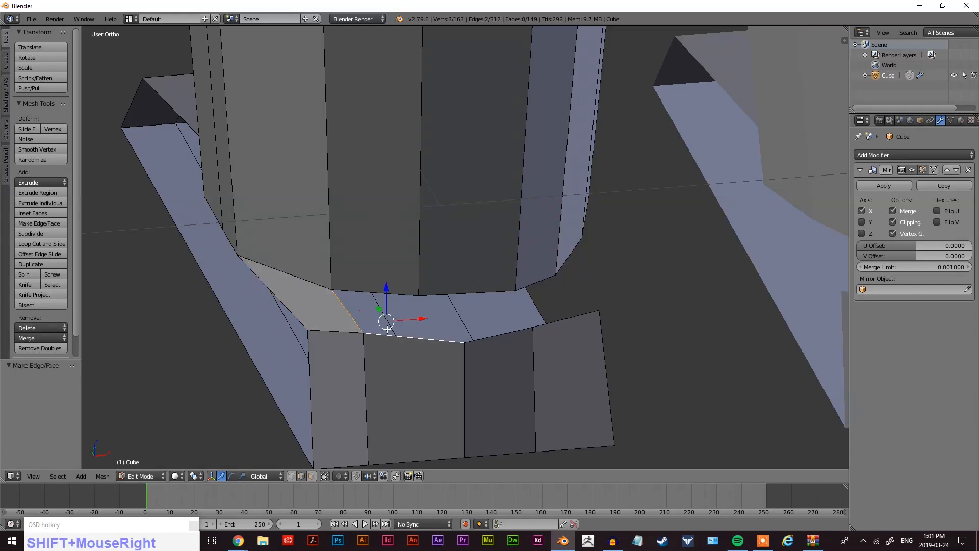
pyautogui.press('f')
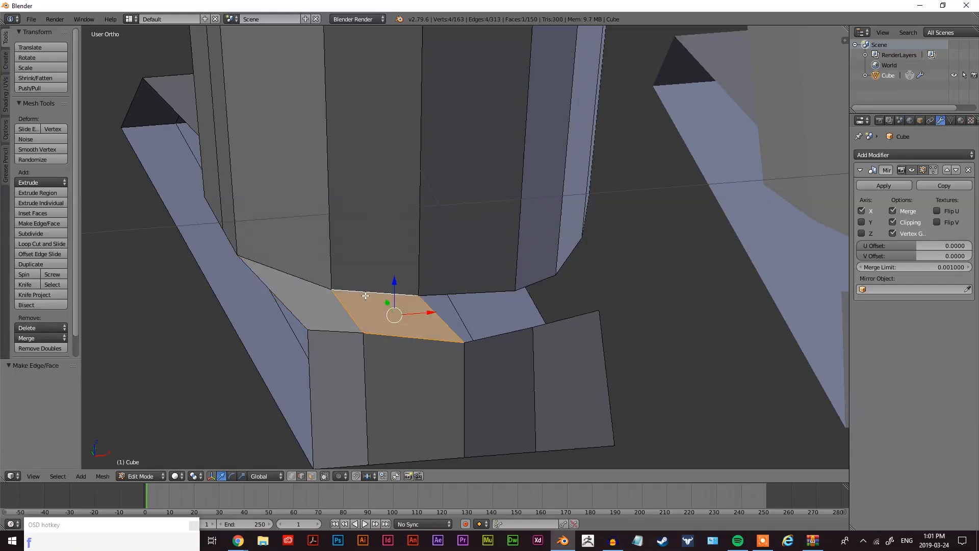
# Move the heel's outermost top vertex about 0.031 along Y.
pyautogui.moveTo(502, 356); pyautogui.dragTo(487, 296, button='middle')
pyautogui.moveTo(536, 321); pyautogui.dragTo(503, 345, button='middle')
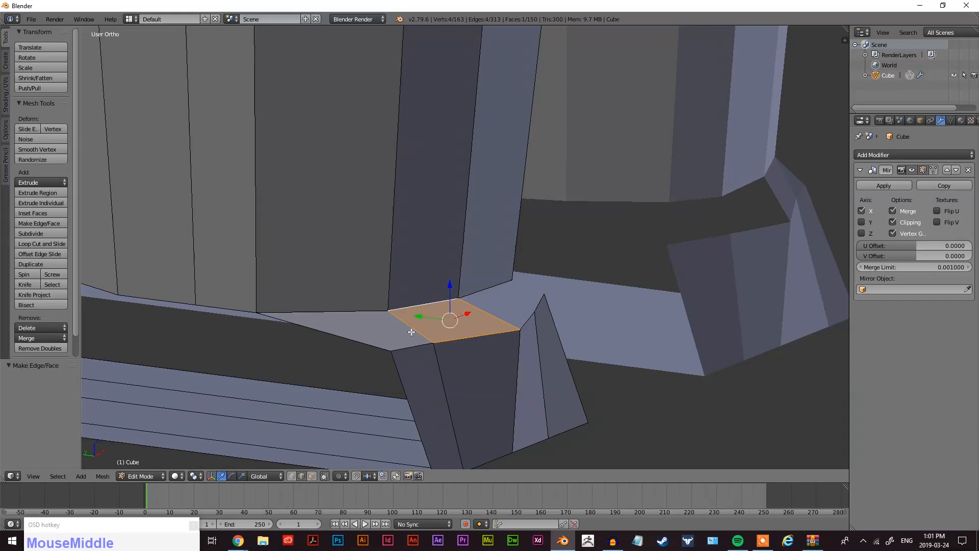
pyautogui.hotkey('ctrl', 'Tab')
pyautogui.click(396, 345)
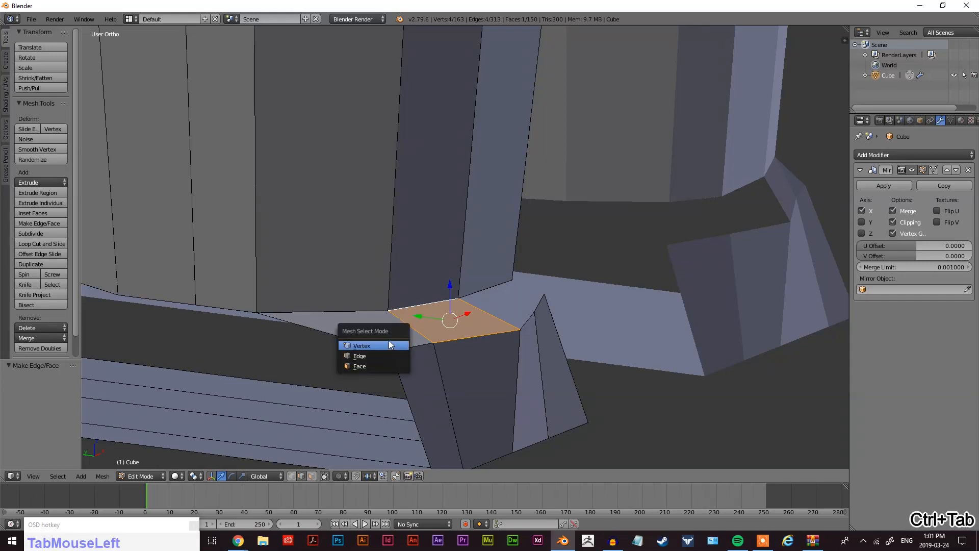
pyautogui.rightClick(393, 351)
pyautogui.moveTo(394, 352); pyautogui.dragTo(449, 401, button='middle')
pyautogui.press('g')
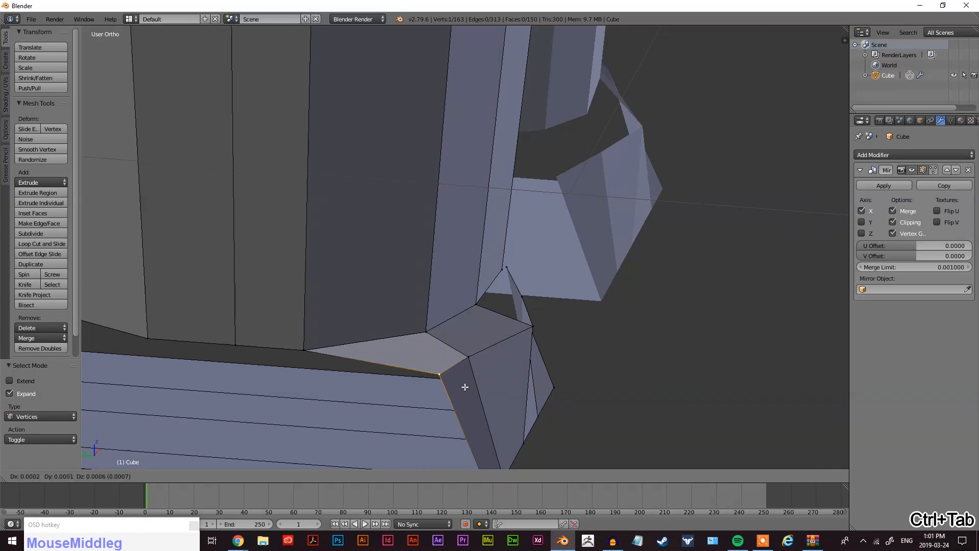
pyautogui.press('y')
pyautogui.click(567, 376)
# Fill the two remaining faces between the heel's inner top edges and the leg's bottom rim.
pyautogui.moveTo(567, 375); pyautogui.dragTo(463, 359, button='middle')
pyautogui.hotkey('ctrl', 'Tab')
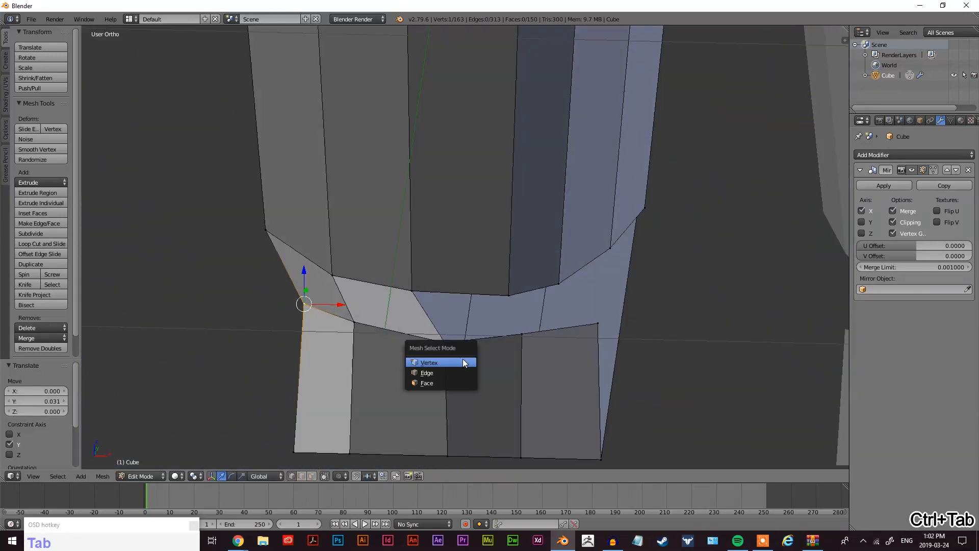
pyautogui.click(454, 368)
pyautogui.rightClick(469, 341)
pyautogui.keyDown('shift'); pyautogui.rightClick(433, 325); pyautogui.keyUp('shift')
pyautogui.keyDown('shift'); pyautogui.rightClick(452, 293); pyautogui.keyUp('shift')
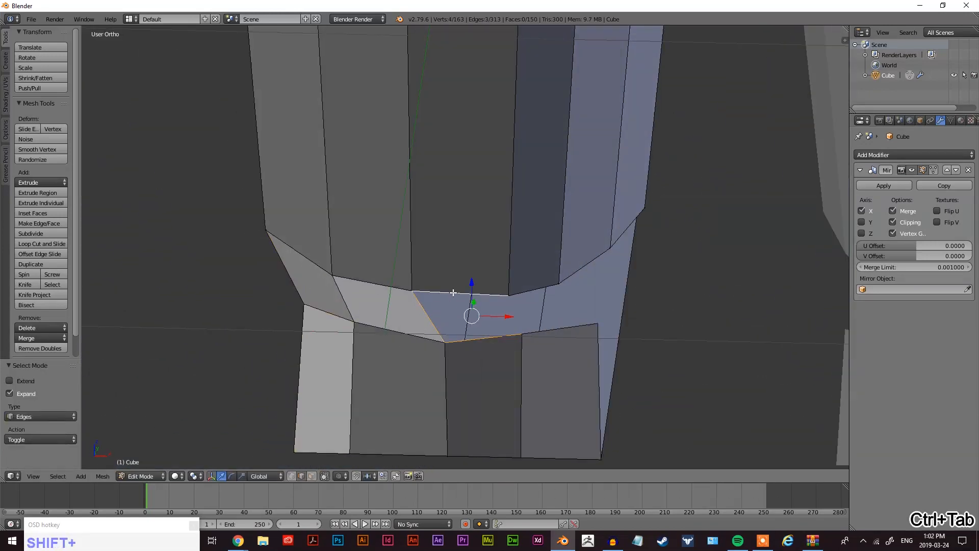
pyautogui.press('f')
pyautogui.moveTo(513, 300)
pyautogui.mouseDown(button='middle')
pyautogui.moveTo(561, 321)
pyautogui.moveTo(505, 307)
pyautogui.mouseUp(button='middle')
pyautogui.keyDown('shift'); pyautogui.rightClick(504, 307); pyautogui.keyUp('shift')
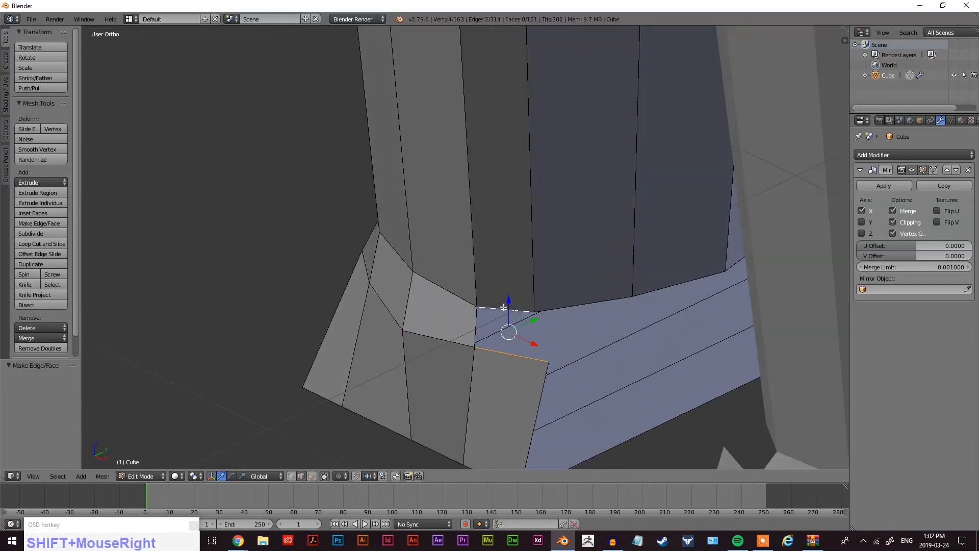
pyautogui.press('f')
# Move the heel's innermost top vertex about 0.046 along Y.
pyautogui.moveTo(564, 352); pyautogui.dragTo(530, 340, button='middle')
pyautogui.hotkey('ctrl', 'Tab')
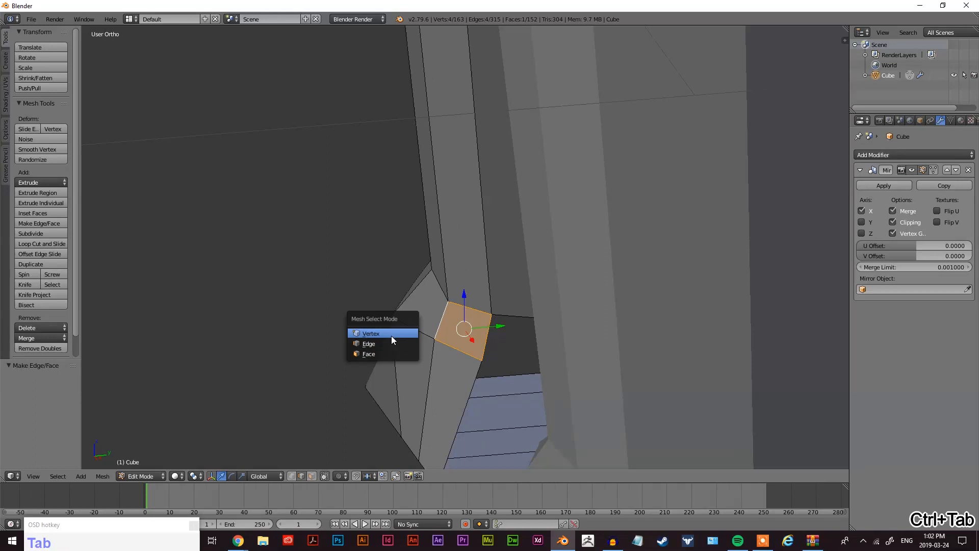
pyautogui.click(390, 335)
pyautogui.rightClick(391, 323)
pyautogui.moveTo(391, 322); pyautogui.dragTo(579, 327, button='middle')
pyautogui.press('g')
pyautogui.press('y')
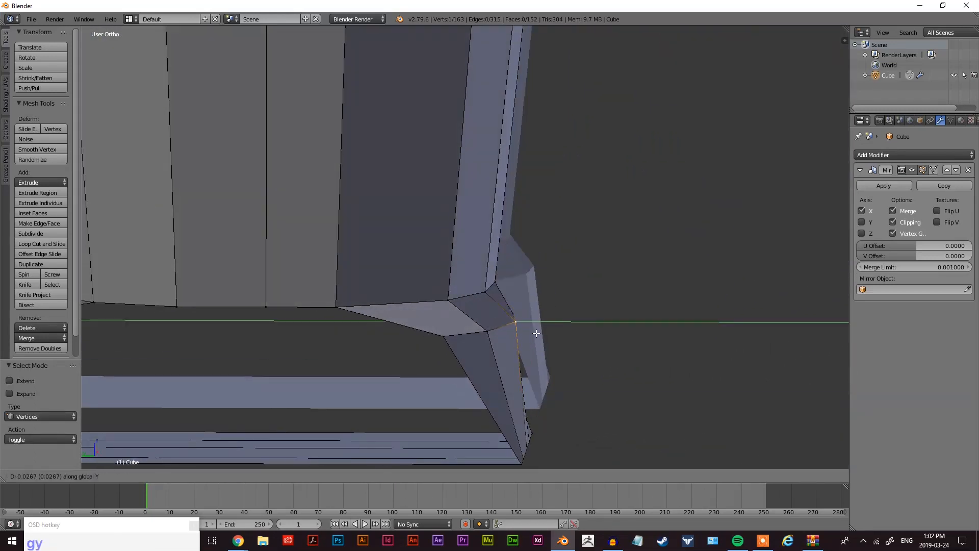
pyautogui.click(524, 335)
# Move the heel's three inner top vertices along X, from the innermost outward by about -0.042, -0.029 and -0.026.
pyautogui.moveTo(524, 335); pyautogui.dragTo(498, 379, button='middle')
pyautogui.rightClick(596, 323)
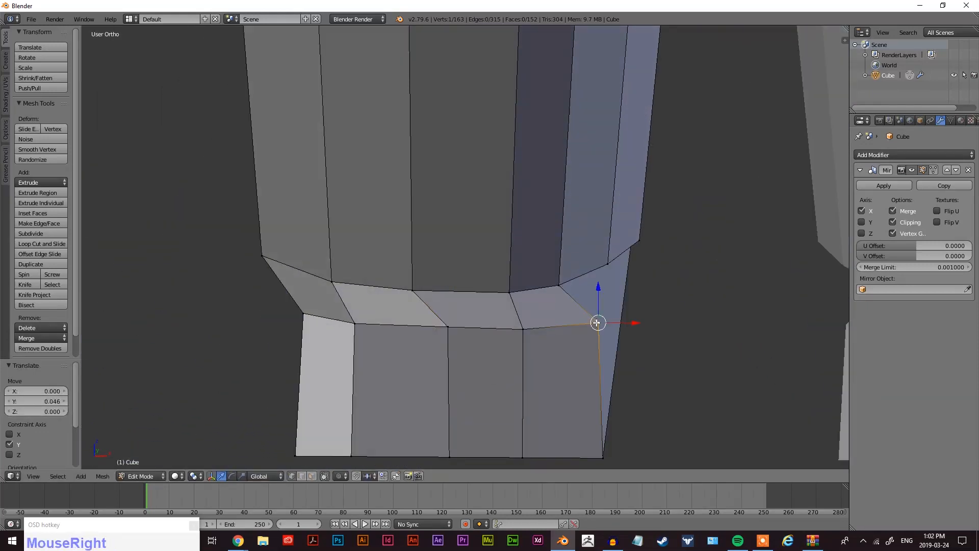
pyautogui.press('g')
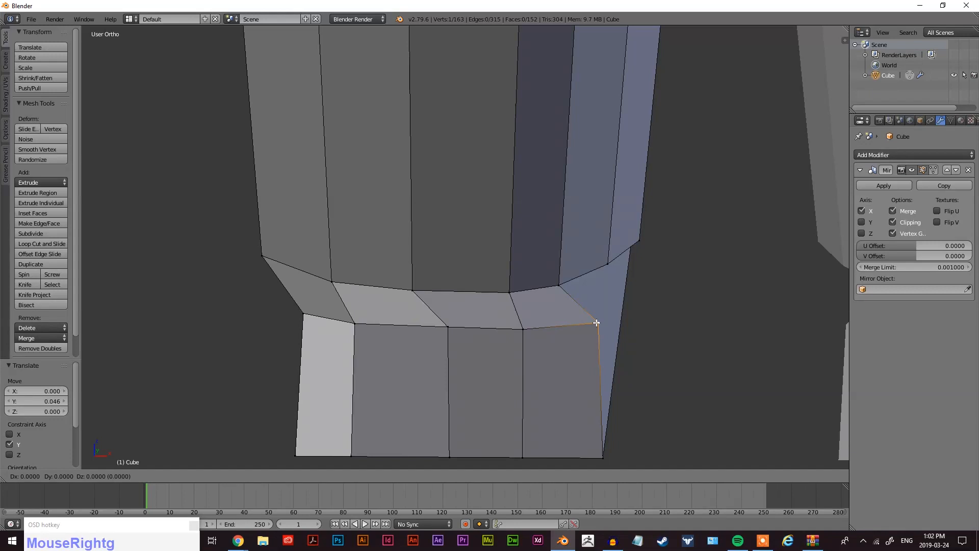
pyautogui.press('x')
pyautogui.click(523, 328)
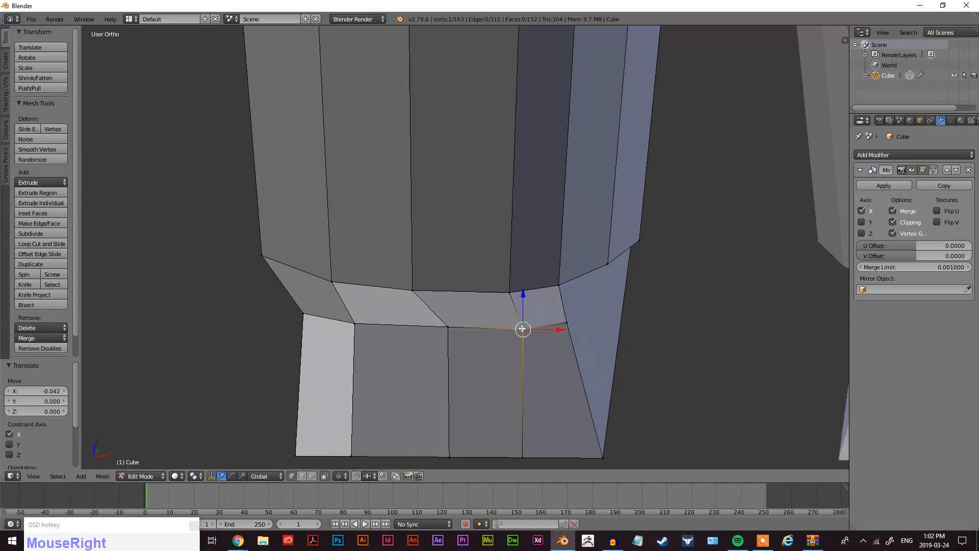
pyautogui.press('g')
pyautogui.press('x')
pyautogui.click(501, 330)
pyautogui.rightClick(450, 325)
pyautogui.press('g')
pyautogui.press('x')
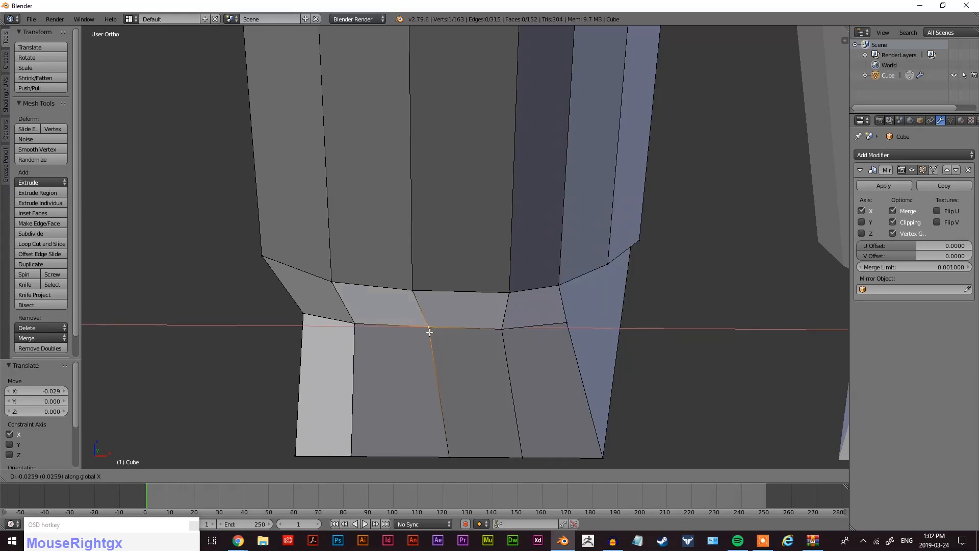
pyautogui.click(430, 332)
# Move the heel's two outer top vertices outward along X, the outermost by about -0.022.
pyautogui.rightClick(367, 325)
pyautogui.press('g')
pyautogui.press('x')
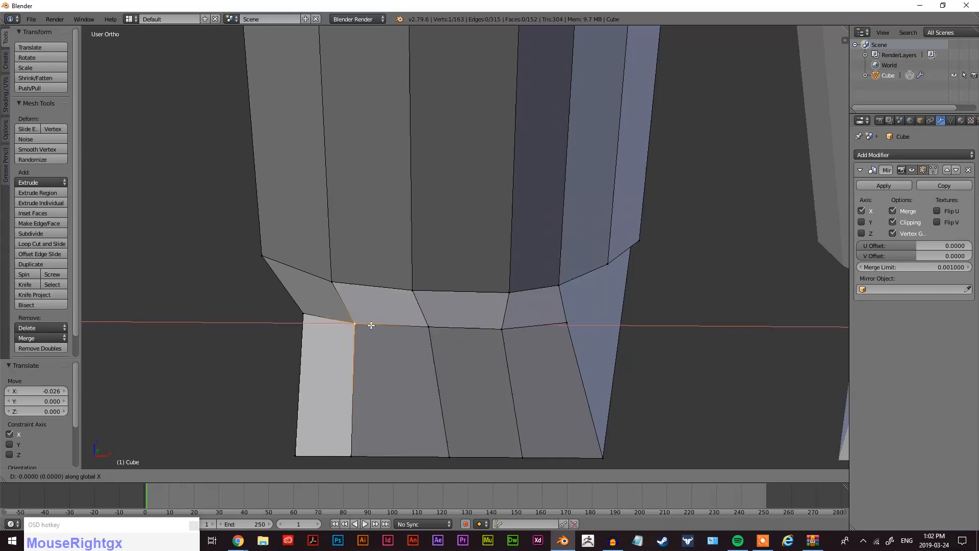
pyautogui.click(356, 324)
pyautogui.rightClick(303, 315)
pyautogui.press('g')
pyautogui.press('x')
pyautogui.click(302, 319)
# Narrow the heel's base by moving its inner bottom corner about -0.060 and its outer bottom corner about 0.012 along X.
pyautogui.moveTo(255, 350); pyautogui.dragTo(535, 360, button='middle')
pyautogui.scroll(-2, 389, 339)
pyautogui.rightClick(545, 368)
pyautogui.press('g')
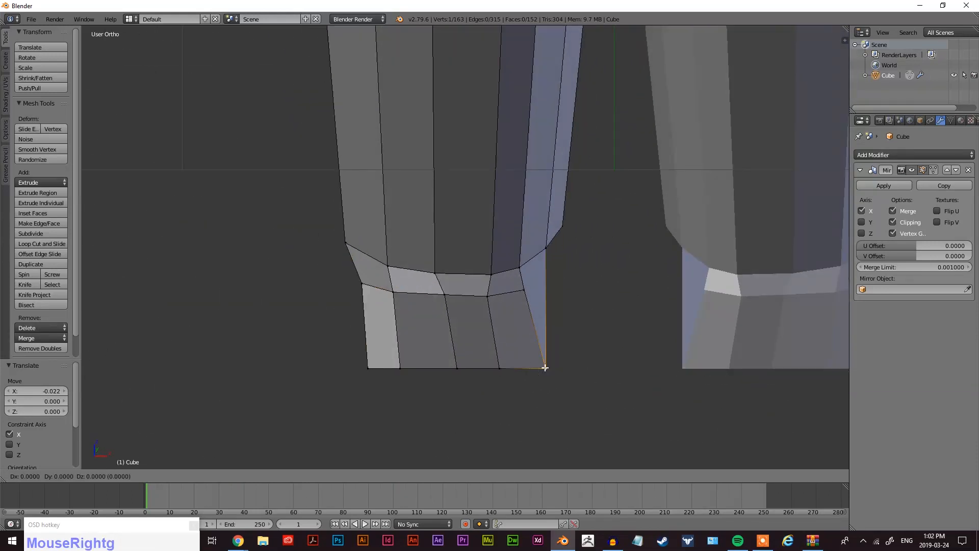
pyautogui.press('x')
pyautogui.click(519, 368)
pyautogui.rightClick(368, 367)
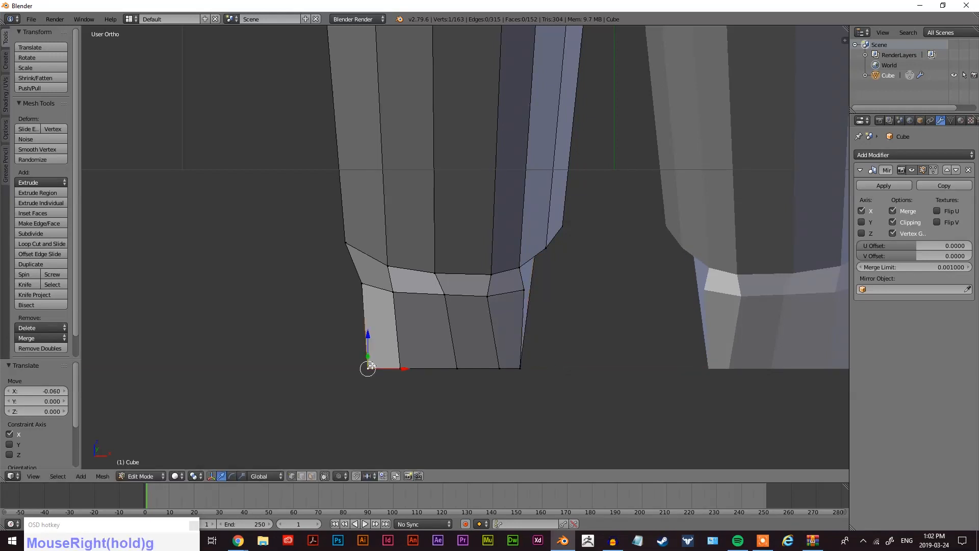
pyautogui.press('g')
pyautogui.press('x')
pyautogui.click(376, 366)
# Fill two triangular faces on the inner side of the ankle, joining the heel's side edges to the leg's rim.
pyautogui.moveTo(376, 366); pyautogui.dragTo(345, 342, button='middle')
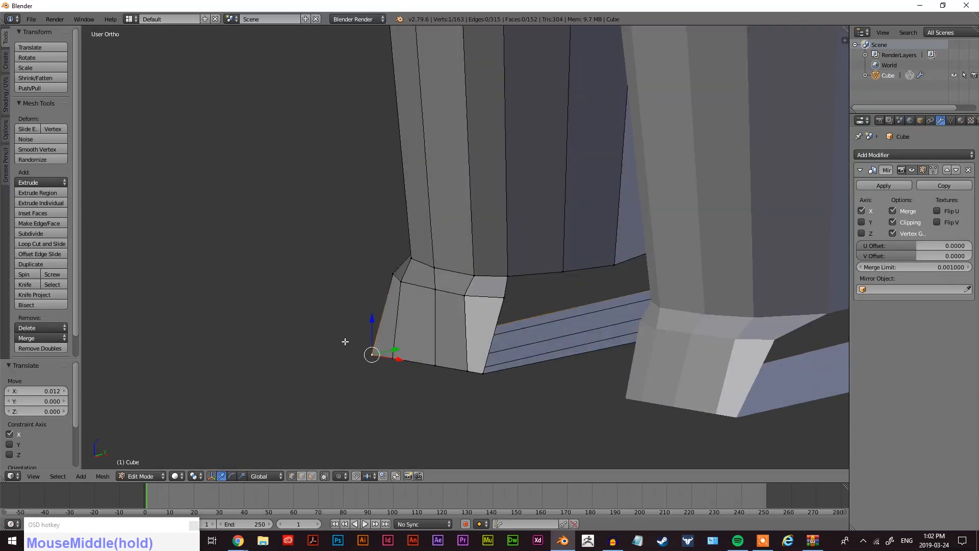
pyautogui.hotkey('ctrl', 'Tab')
pyautogui.click(513, 330)
pyautogui.rightClick(503, 287)
pyautogui.keyDown('shift'); pyautogui.rightClick(529, 271); pyautogui.keyUp('shift')
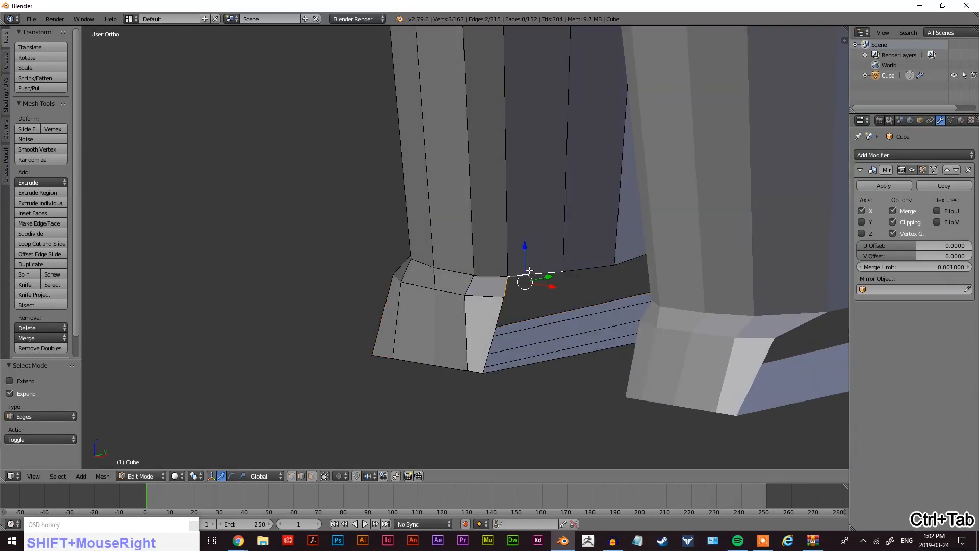
pyautogui.press('f')
pyautogui.moveTo(531, 274)
pyautogui.mouseDown(button='middle')
pyautogui.moveTo(579, 280)
pyautogui.moveTo(568, 267)
pyautogui.moveTo(515, 271)
pyautogui.mouseUp(button='middle')
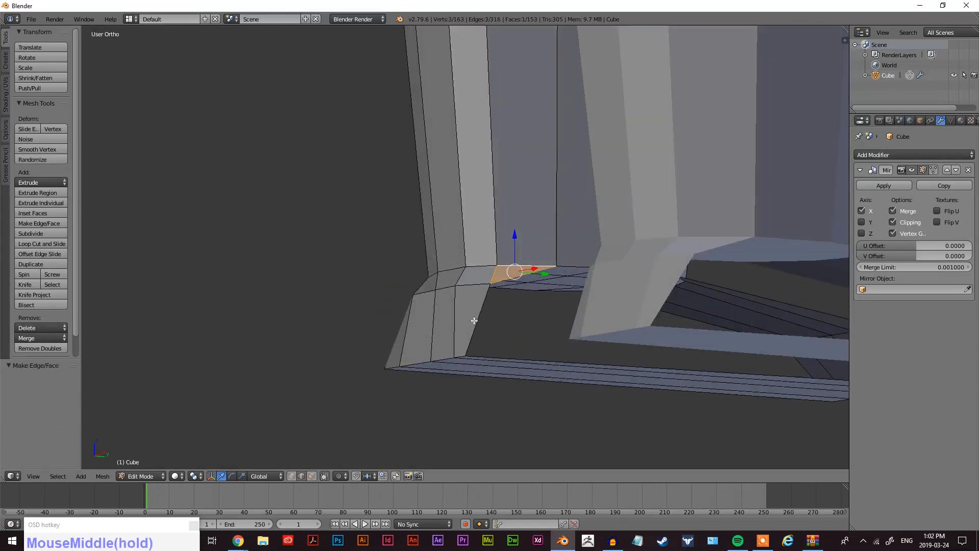
pyautogui.keyDown('shift'); pyautogui.rightClick(513, 273); pyautogui.keyUp('shift')
pyautogui.press('f')
# Try to fill a single face between the leg's inner rim and the long inner edge of the sole.
pyautogui.moveTo(541, 329); pyautogui.dragTo(518, 234, button='middle')
pyautogui.rightClick(506, 204)
pyautogui.keyDown('shift'); pyautogui.rightClick(467, 239); pyautogui.keyUp('shift')
pyautogui.keyDown('shift'); pyautogui.rightClick(493, 283); pyautogui.keyUp('shift')
pyautogui.press('f')
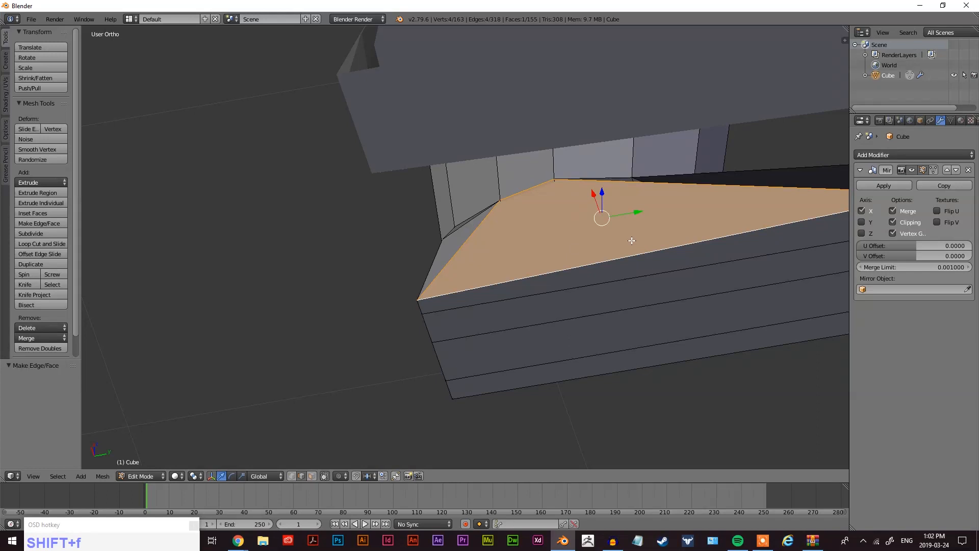
pyautogui.hotkey('ctrl', 'z')
# Fill a triangle from the next inner rim edge to the heel's bottom corner and another down to the sole's inner edge.
pyautogui.keyDown('shift'); pyautogui.rightClick(447, 262); pyautogui.keyUp('shift')
pyautogui.rightClick(517, 197)
pyautogui.keyDown('shift'); pyautogui.rightClick(481, 232); pyautogui.keyUp('shift')
pyautogui.press('f')
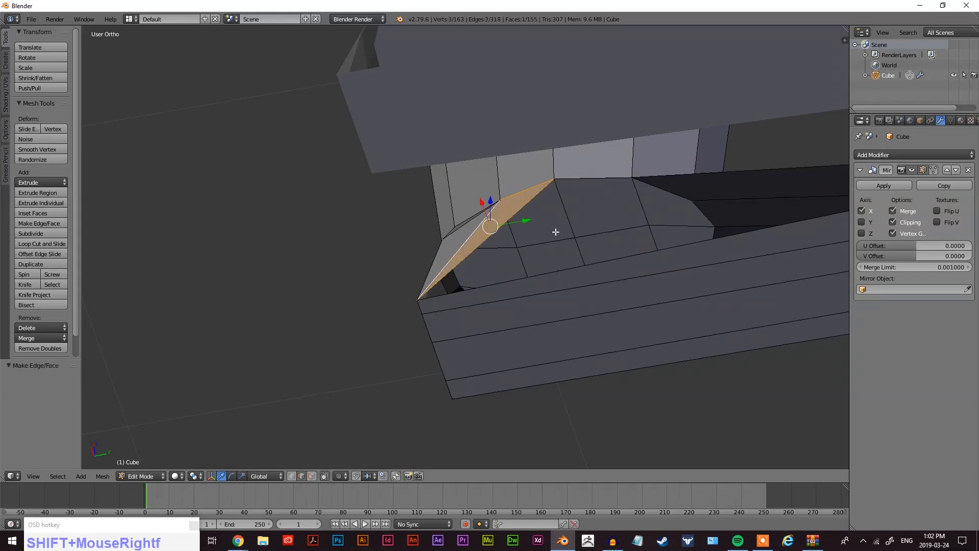
pyautogui.keyDown('shift'); pyautogui.rightClick(549, 267); pyautogui.keyUp('shift')
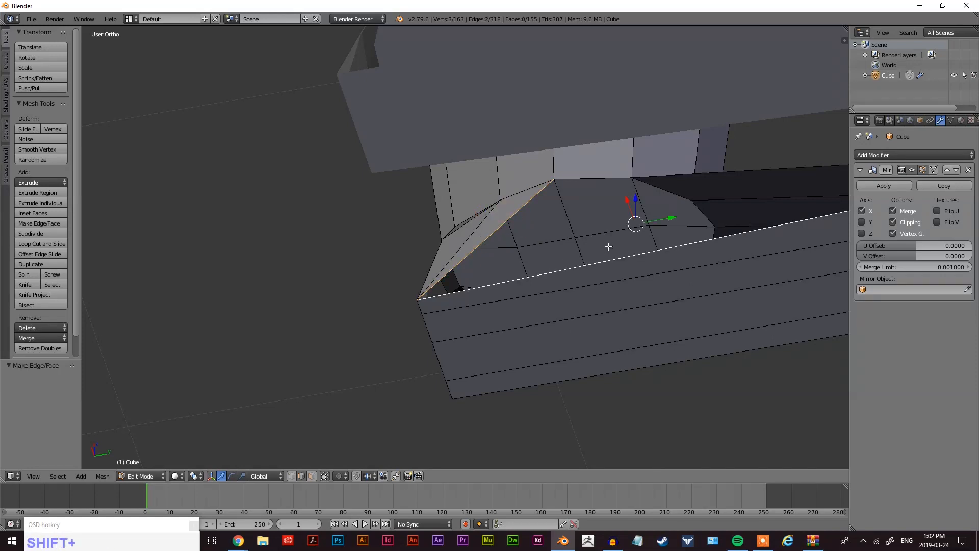
pyautogui.press('f')
# Close the inner side of the foot with two triangular faces between the leg's rim, the foot's top edge and the toe's slanted edge.
pyautogui.moveTo(608, 247); pyautogui.dragTo(511, 273, button='middle')
pyautogui.rightClick(511, 274)
pyautogui.moveTo(514, 312); pyautogui.dragTo(415, 355, button='middle')
pyautogui.keyDown('shift'); pyautogui.rightClick(488, 397); pyautogui.keyUp('shift')
pyautogui.press('f')
pyautogui.rightClick(622, 403)
pyautogui.keyDown('shift'); pyautogui.rightClick(549, 318); pyautogui.keyUp('shift')
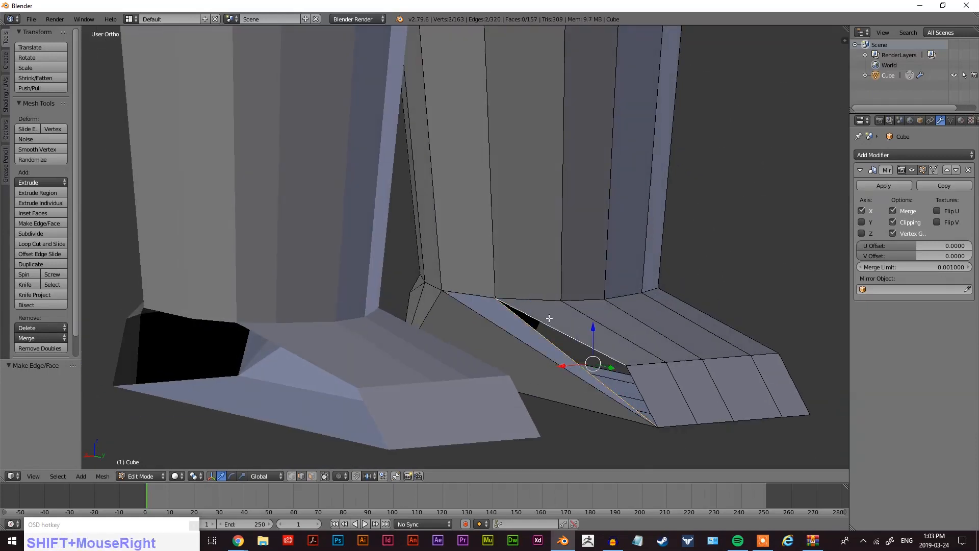
pyautogui.press('f')
# Try to move an inner vertex of the leg's bottom rim along X, and undo the move.
pyautogui.moveTo(652, 401); pyautogui.dragTo(507, 376, button='middle')
pyautogui.hotkey('ctrl', 'Tab')
pyautogui.click(399, 325)
pyautogui.rightClick(397, 306)
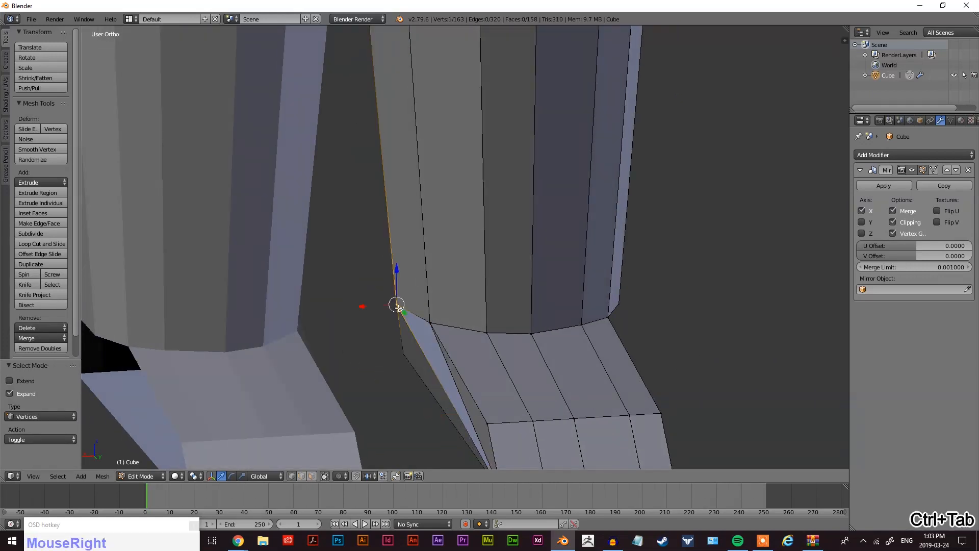
pyautogui.press('g')
pyautogui.press('y')
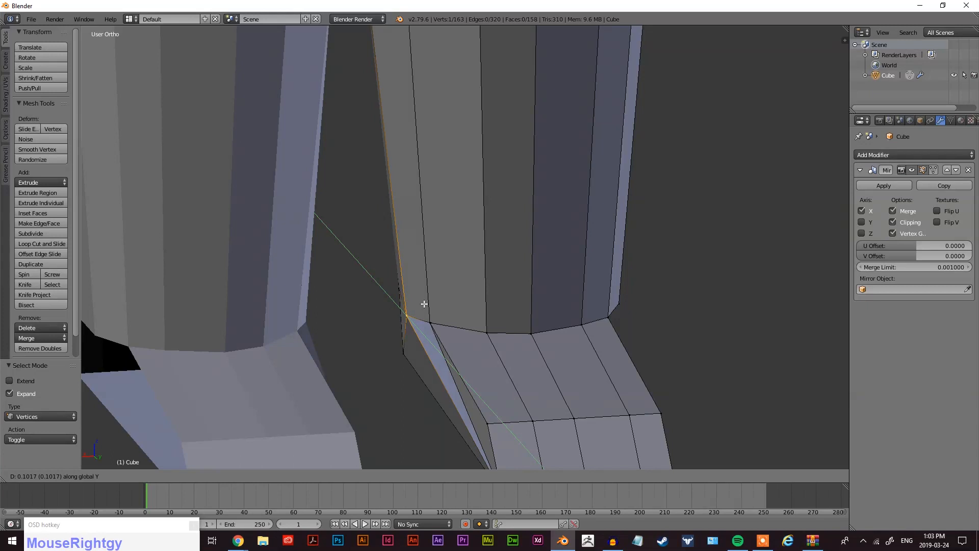
pyautogui.rightClick(403, 317)
pyautogui.press('x')
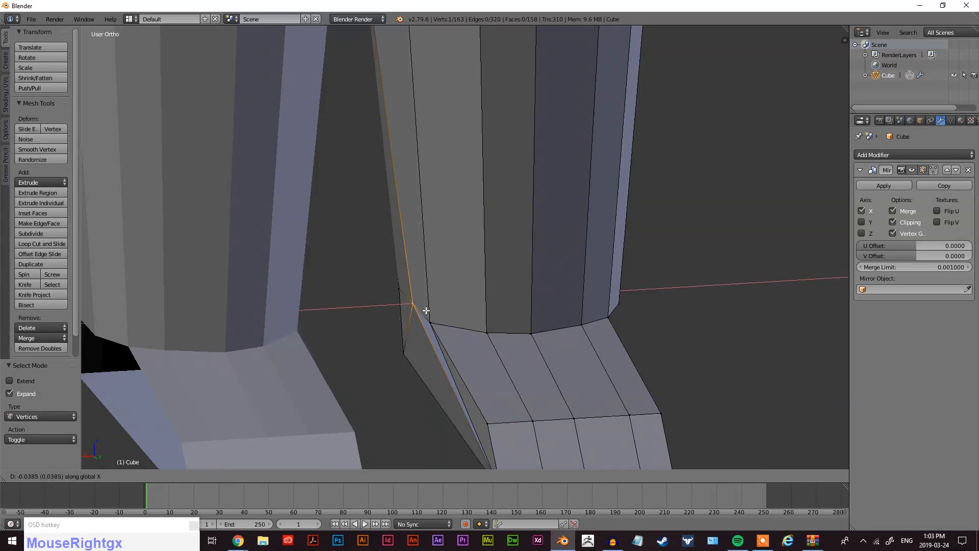
pyautogui.click(420, 313)
pyautogui.moveTo(420, 313); pyautogui.dragTo(607, 335, button='middle')
pyautogui.hotkey('ctrl', 'z')
# Fill a triangular face on the foot's outer side between the toe's slanted edge and the foot's top edge.
pyautogui.scroll(-3, 475, 292)
pyautogui.moveTo(475, 293); pyautogui.dragTo(439, 337, button='middle')
pyautogui.scroll(3, 405, 325)
pyautogui.hotkey('ctrl', 'Tab')
pyautogui.click(408, 337)
pyautogui.keyDown('shift'); pyautogui.click(381, 382); pyautogui.keyUp('shift')
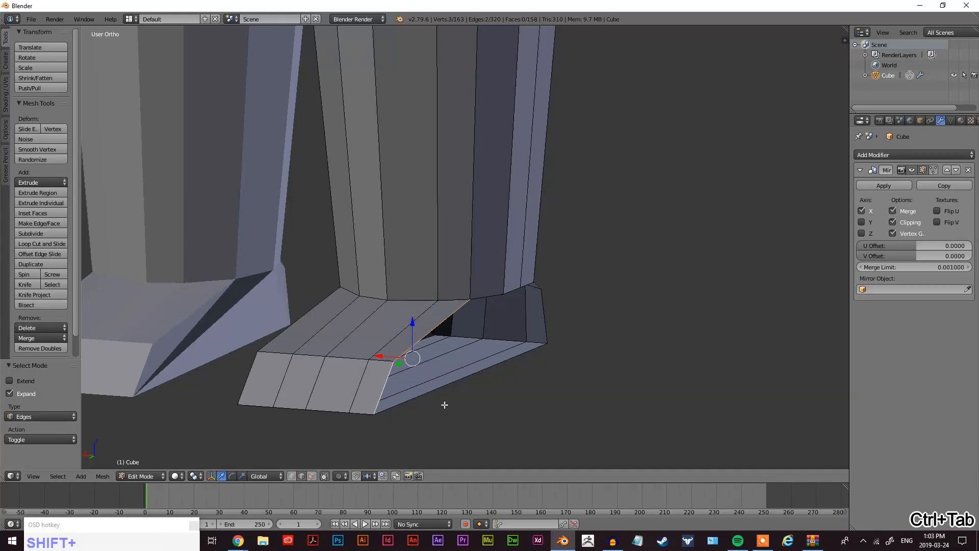
pyautogui.press('f')
# Fill two long triangular faces on the foot's outer side between the leg's rim and the sole's outer edge.
pyautogui.moveTo(444, 404); pyautogui.dragTo(432, 386, button='middle')
pyautogui.keyDown('shift'); pyautogui.rightClick(295, 323); pyautogui.keyUp('shift')
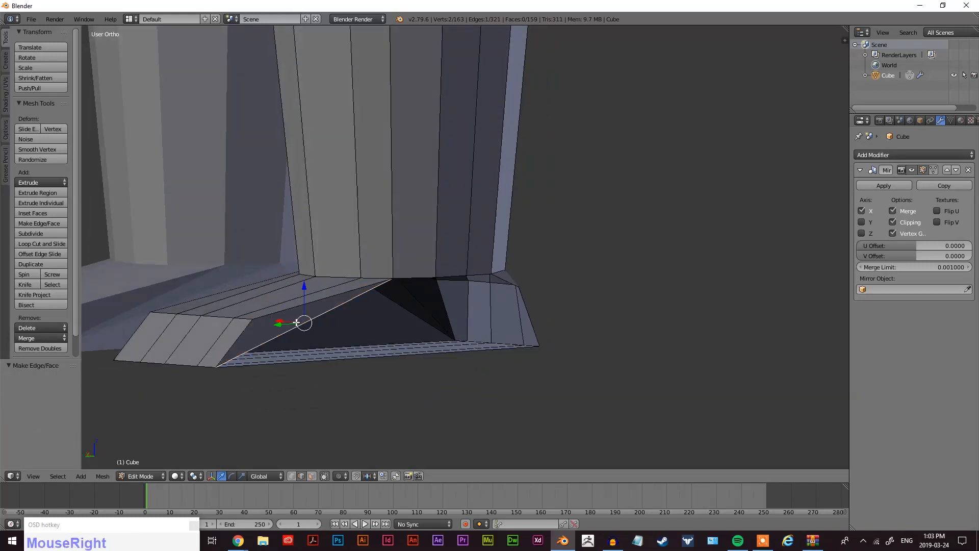
pyautogui.press('f')
pyautogui.moveTo(376, 365); pyautogui.dragTo(359, 238, button='middle')
pyautogui.rightClick(361, 237)
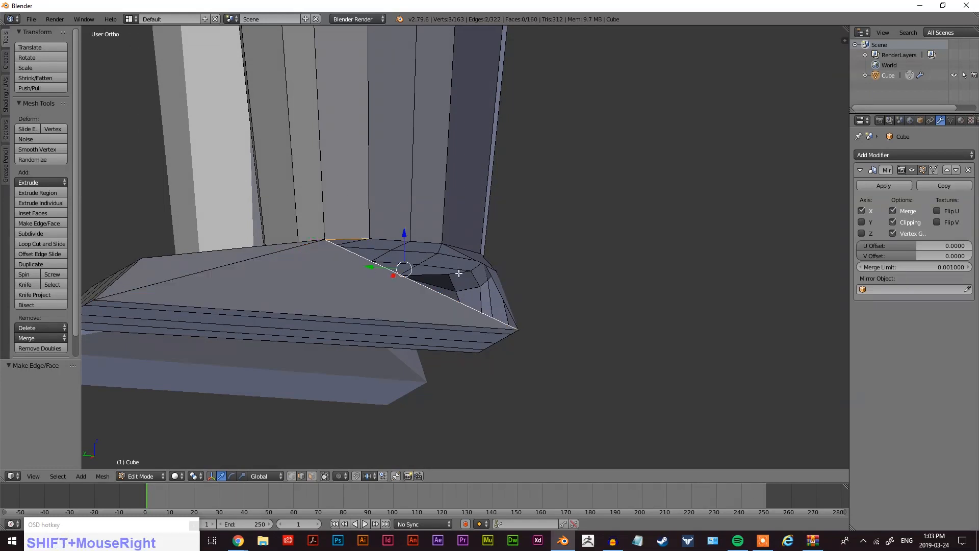
pyautogui.press('f')
pyautogui.moveTo(459, 273); pyautogui.dragTo(464, 279, button='middle')
pyautogui.rightClick(405, 252)
pyautogui.keyDown('shift'); pyautogui.rightClick(419, 280); pyautogui.keyUp('shift')
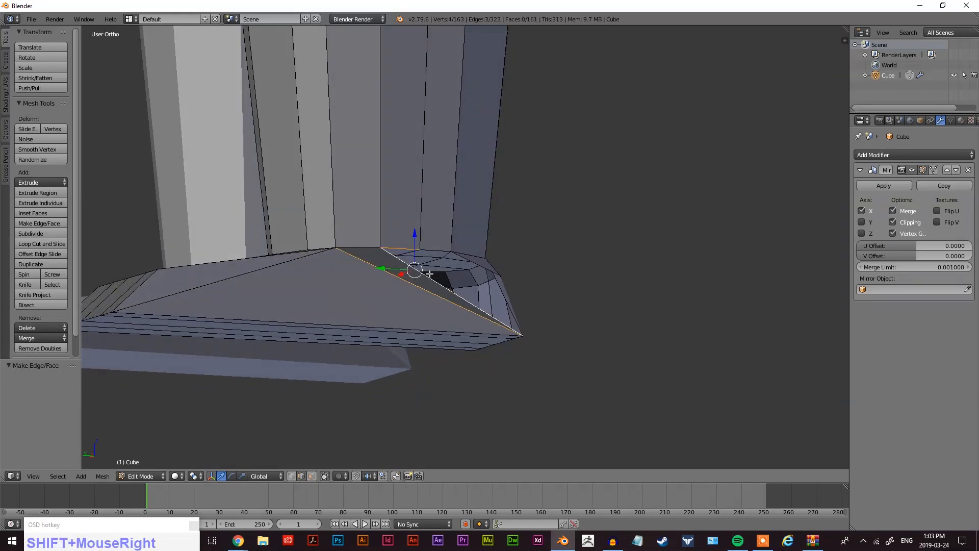
pyautogui.press('a')
# Delete the two long triangular faces on the outer side of the foot.
pyautogui.scroll(3, 518, 280)
pyautogui.moveTo(481, 284); pyautogui.dragTo(364, 288, button='middle')
pyautogui.press('z')
pyautogui.press('z')
pyautogui.hotkey('ctrl', 'Tab')
pyautogui.click(340, 298)
pyautogui.rightClick(336, 297)
pyautogui.keyDown('shift'); pyautogui.rightClick(323, 271); pyautogui.keyUp('shift')
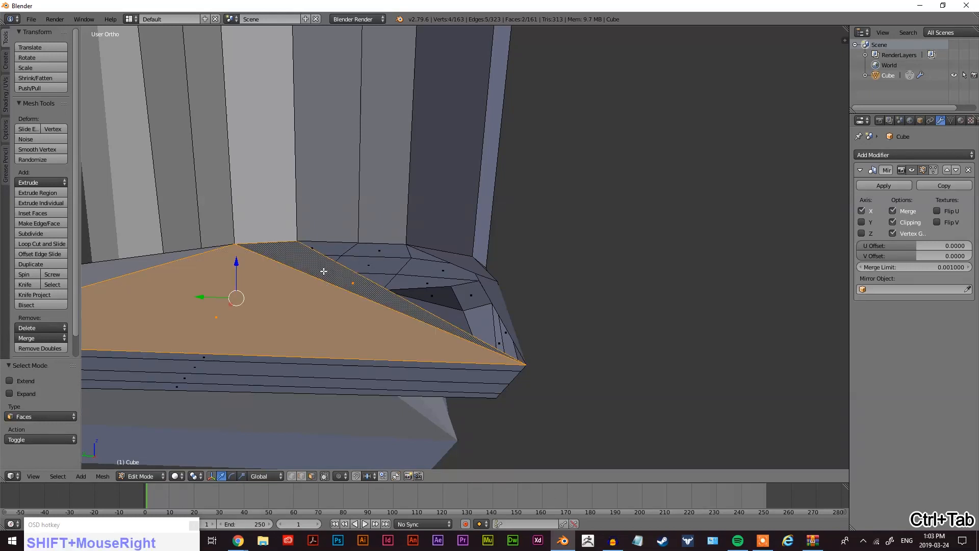
pyautogui.press('x')
pyautogui.click(305, 294)
pyautogui.moveTo(305, 293); pyautogui.dragTo(315, 231, button='middle')
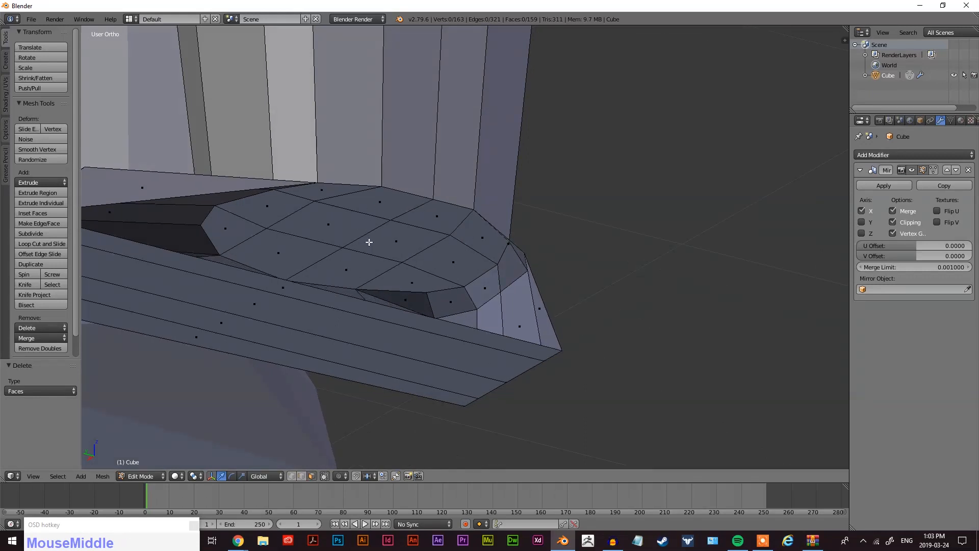
pyautogui.hotkey('ctrl', 'Tab')
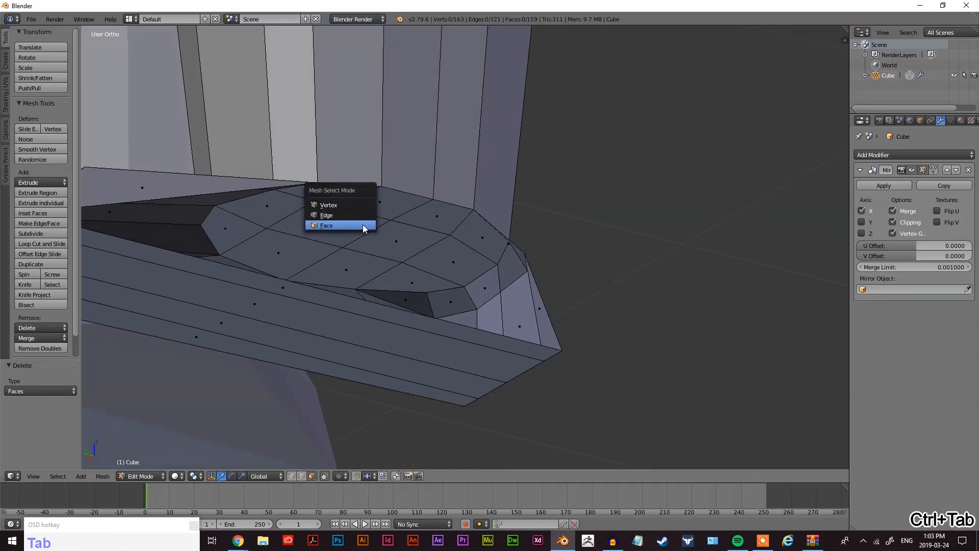
pyautogui.click(329, 225)
pyautogui.moveTo(415, 246); pyautogui.dragTo(419, 252, button='middle')
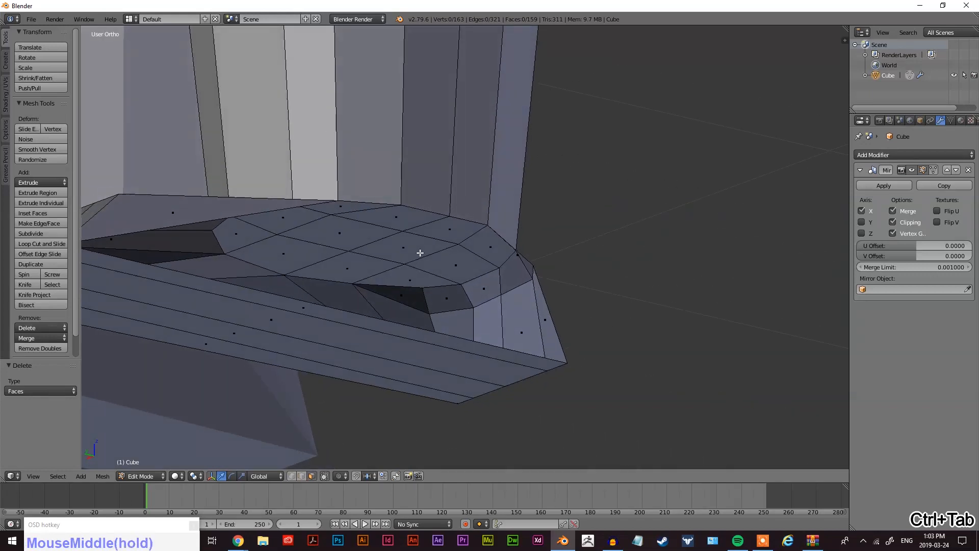
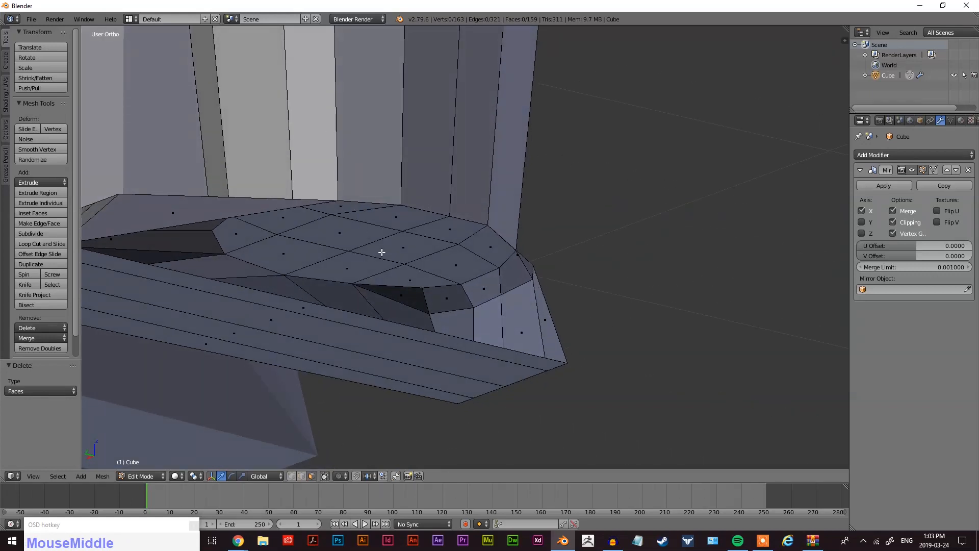
# Delete the grid of faces capping the bottom of the leg inside the foot, and switch to edge selection.
pyautogui.moveTo(398, 241)
pyautogui.mouseDown()
pyautogui.moveTo(400, 225)
pyautogui.moveTo(276, 236)
pyautogui.moveTo(382, 260)
pyautogui.moveTo(465, 244)
pyautogui.mouseUp()
pyautogui.moveTo(578, 252); pyautogui.dragTo(452, 259, button='middle')
pyautogui.press('x')
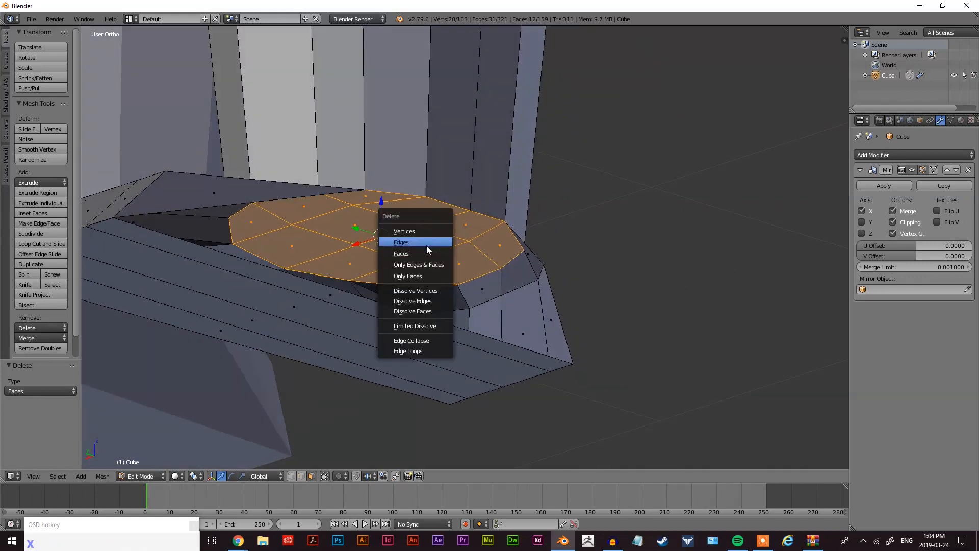
pyautogui.click(426, 253)
pyautogui.moveTo(566, 262); pyautogui.dragTo(357, 332, button='middle')
pyautogui.hotkey('ctrl', 'Tab')
pyautogui.click(339, 321)
# Try to fill a triangular face between a rim edge of the leg and the toe's bottom corner, and undo it.
pyautogui.click(322, 320)
pyautogui.keyDown('shift'); pyautogui.click(369, 305); pyautogui.keyUp('shift')
pyautogui.press('f')
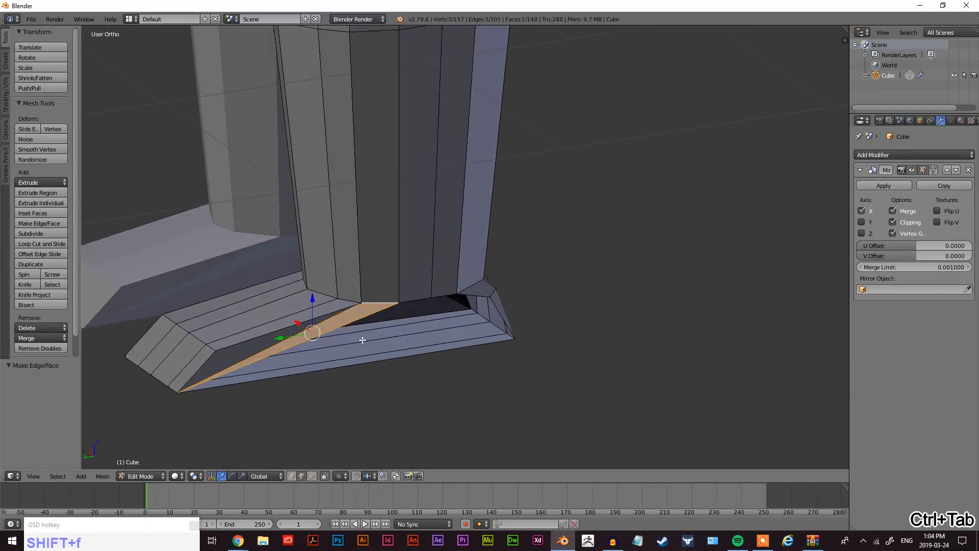
pyautogui.hotkey('ctrl', 'z')
# Fill a large triangular face on the foot's outer side between the leg's rim and the sole's outer bottom edge.
pyautogui.rightClick(309, 330)
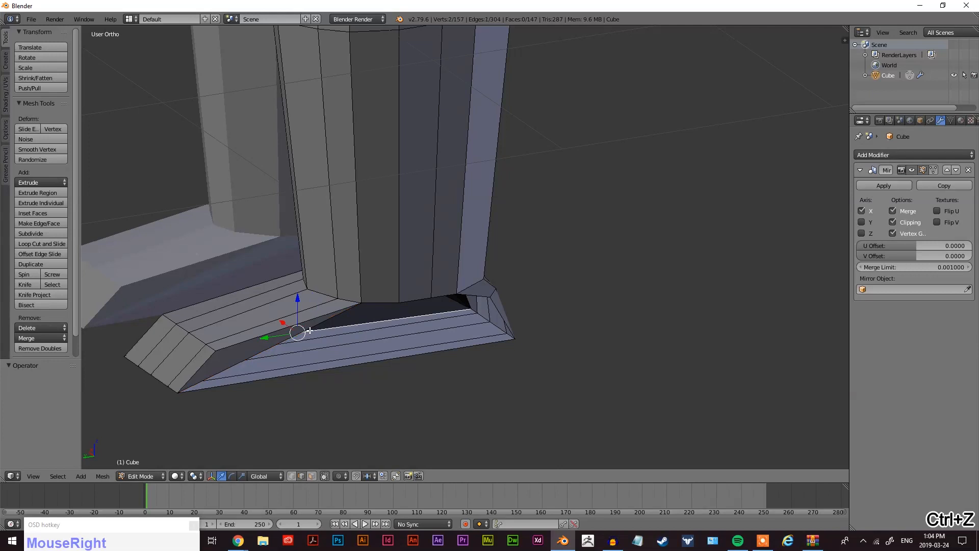
pyautogui.keyDown('shift'); pyautogui.rightClick(268, 378); pyautogui.keyUp('shift')
pyautogui.press('f')
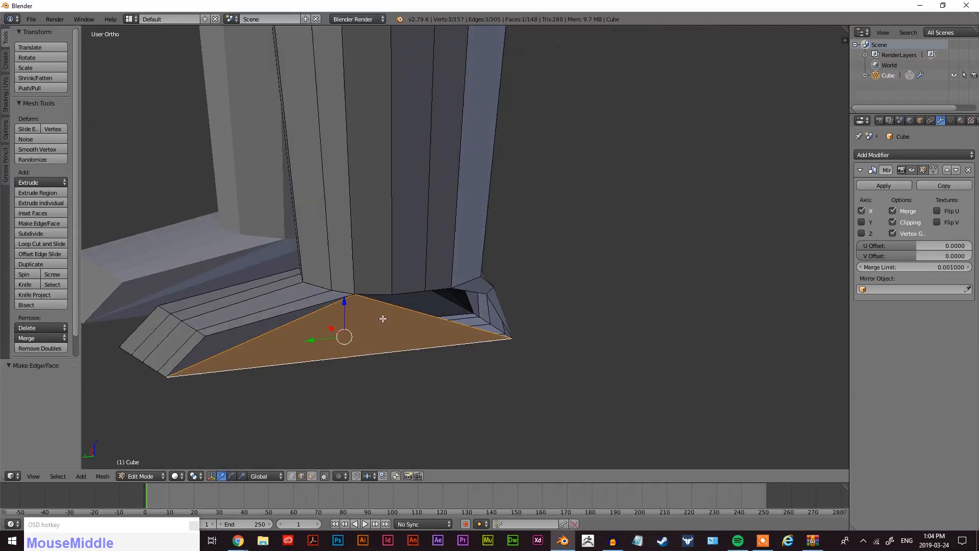
# Fill three narrow triangular faces fanning from the leg's outer rim edges down to the heel's bottom corner.
pyautogui.moveTo(280, 372); pyautogui.dragTo(326, 265, button='middle')
pyautogui.rightClick(331, 246)
pyautogui.keyDown('shift'); pyautogui.rightClick(345, 267); pyautogui.keyUp('shift')
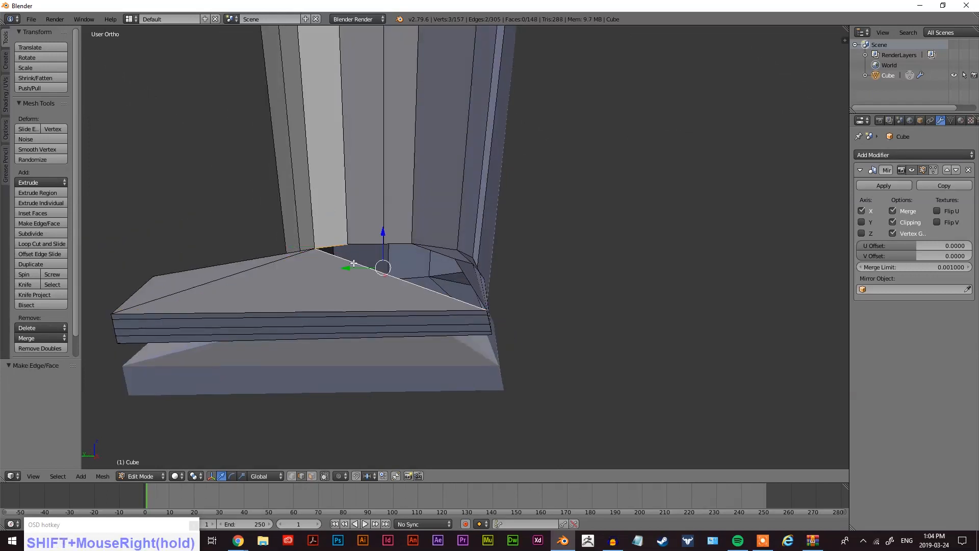
pyautogui.press('f')
pyautogui.rightClick(365, 244)
pyautogui.keyDown('shift'); pyautogui.rightClick(376, 261); pyautogui.keyUp('shift')
pyautogui.press('f')
pyautogui.rightClick(398, 245)
pyautogui.keyDown('shift'); pyautogui.rightClick(404, 252); pyautogui.keyUp('shift')
pyautogui.moveTo(506, 275); pyautogui.dragTo(472, 286, button='middle')
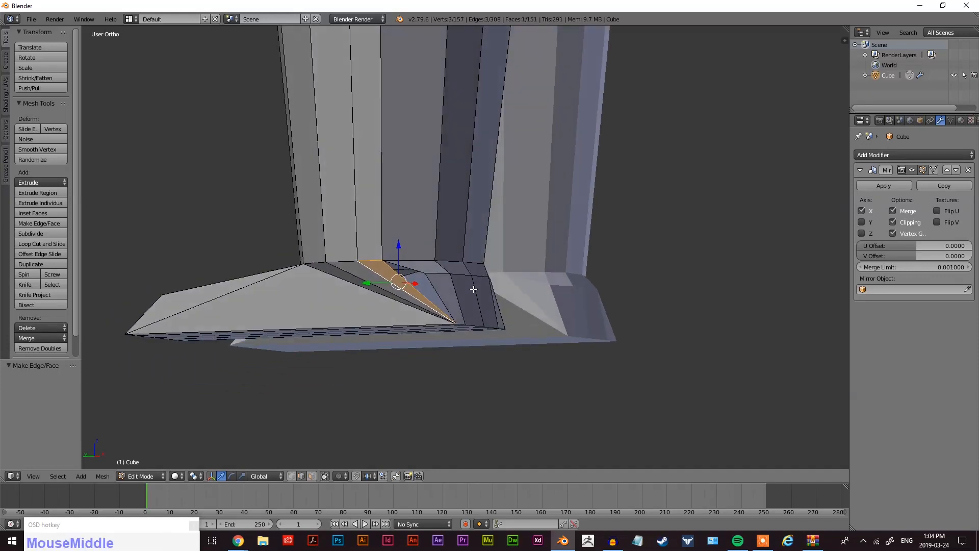
# Close the remaining gap beside the heel with a face between the leg's rim and the heel's side edge.
pyautogui.scroll(4, 472, 286)
pyautogui.rightClick(399, 347)
pyautogui.keyDown('shift'); pyautogui.rightClick(327, 294); pyautogui.keyUp('shift')
pyautogui.press('f')
# Lower the outer rim edge at the ankle by about 0.052 along Z.
pyautogui.scroll(-2, 421, 371)
pyautogui.moveTo(422, 372); pyautogui.dragTo(361, 389, button='middle')
pyautogui.scroll(-3, 256, 315)
pyautogui.moveTo(255, 315); pyautogui.dragTo(550, 315, button='middle')
pyautogui.rightClick(500, 256)
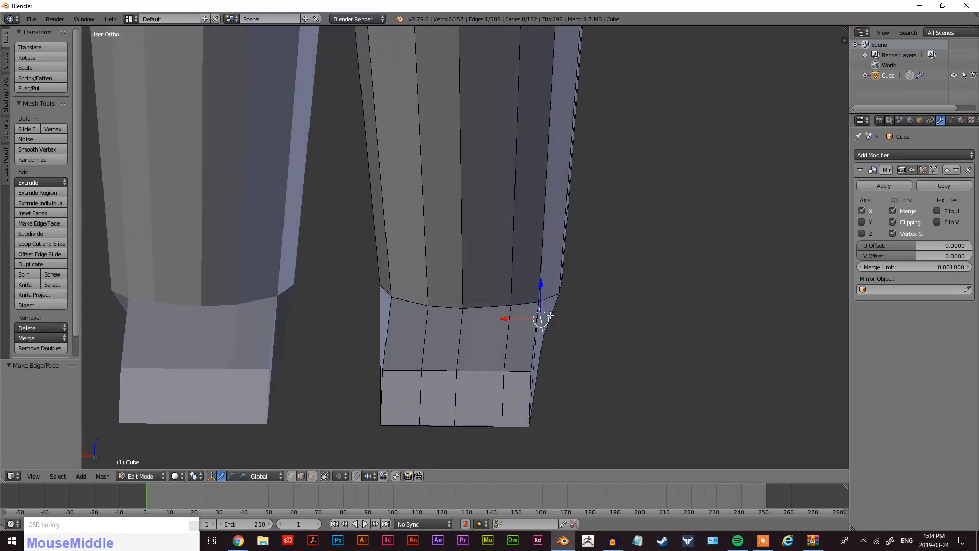
pyautogui.press('g')
pyautogui.press('z')
pyautogui.click(546, 331)
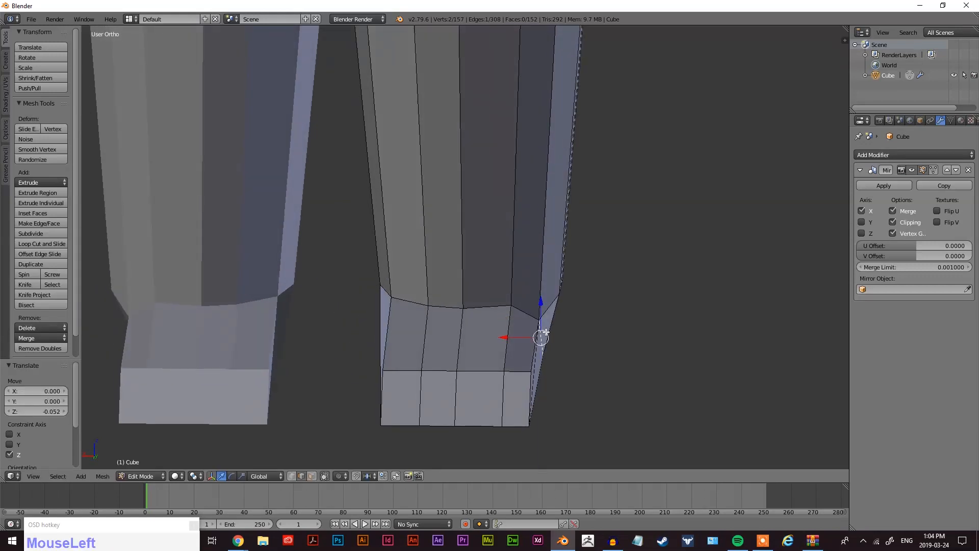
# Move the ankle's outer rim edge outward about 0.018 along X, and raise it about 0.032 along Z.
pyautogui.press('g')
pyautogui.press('x')
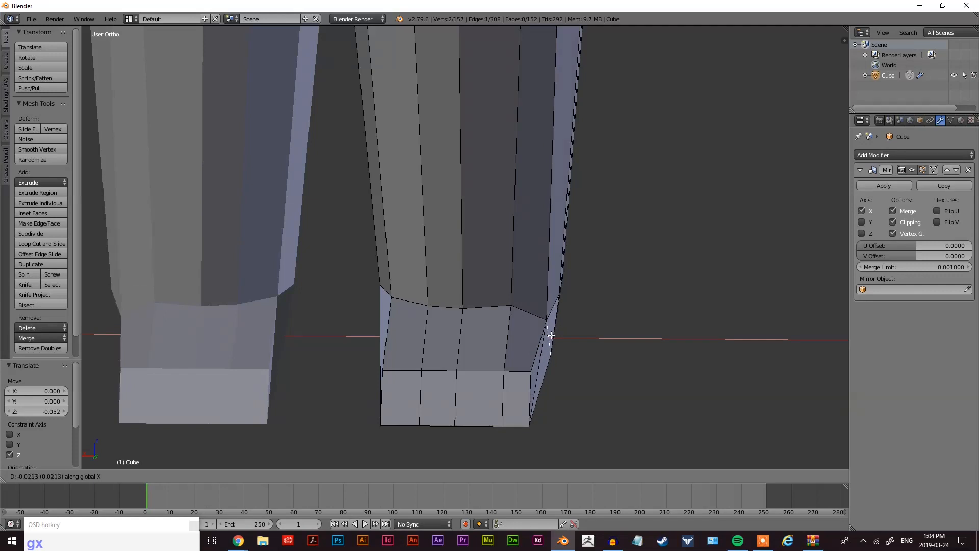
pyautogui.click(549, 337)
pyautogui.press('g')
pyautogui.press('z')
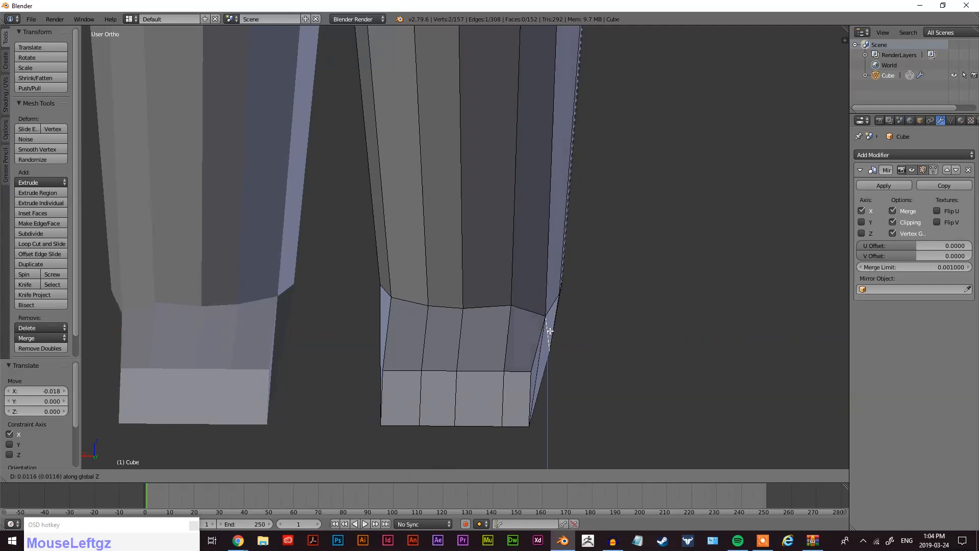
pyautogui.click(548, 323)
# In vertex selection, pull the heel's middle bottom vertex back about 0.053 along Y and its outer neighbour back about 0.024.
pyautogui.moveTo(548, 324); pyautogui.dragTo(464, 282, button='middle')
pyautogui.scroll(-3, 499, 293)
pyautogui.scroll(3, 488, 315)
pyautogui.scroll(2, 488, 314)
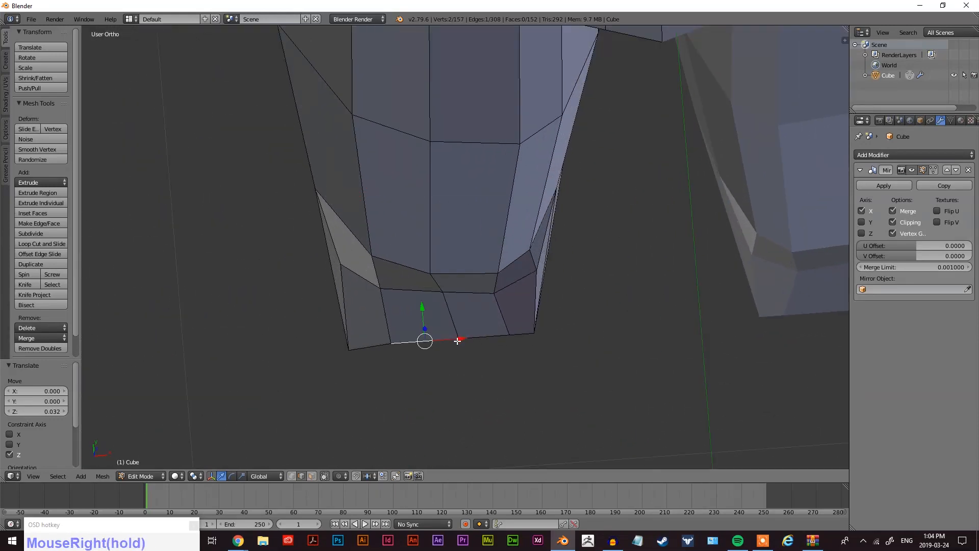
pyautogui.hotkey('ctrl', 'Tab')
pyautogui.click(454, 339)
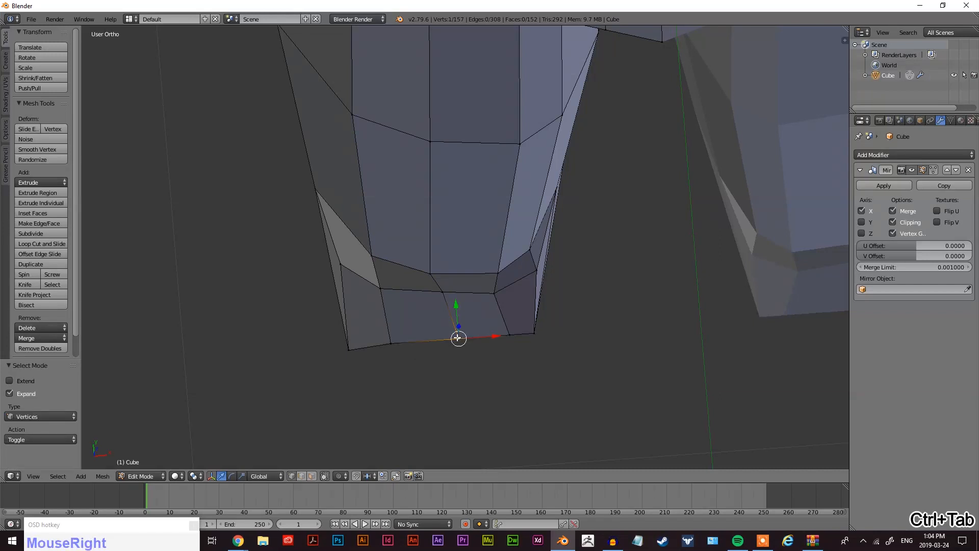
pyautogui.press('g')
pyautogui.press('y')
pyautogui.click(395, 348)
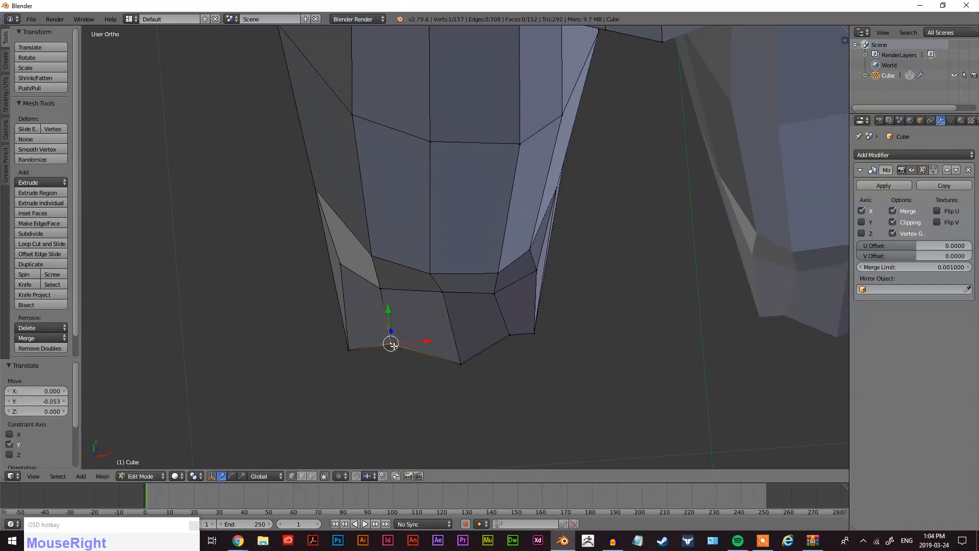
pyautogui.press('g')
pyautogui.press('y')
pyautogui.click(348, 349)
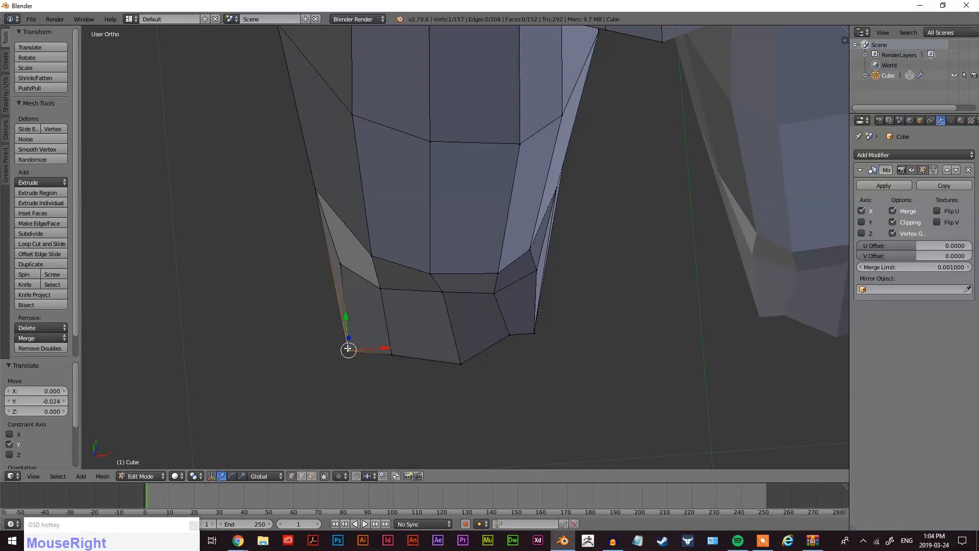
# Move the heel's outer bottom corner vertex inward along X and forward along Y to round the heel.
pyautogui.press('g')
pyautogui.rightClick(348, 351)
pyautogui.press('g')
pyautogui.press('x')
pyautogui.click(358, 344)
pyautogui.press('g')
pyautogui.press('y')
pyautogui.click(356, 333)
# Pull the heel's remaining inner bottom vertex back about 0.030 along Y, and move the inner corner vertex forward and about 0.007 along X.
pyautogui.press('g')
pyautogui.press('y')
pyautogui.click(510, 345)
pyautogui.rightClick(533, 331)
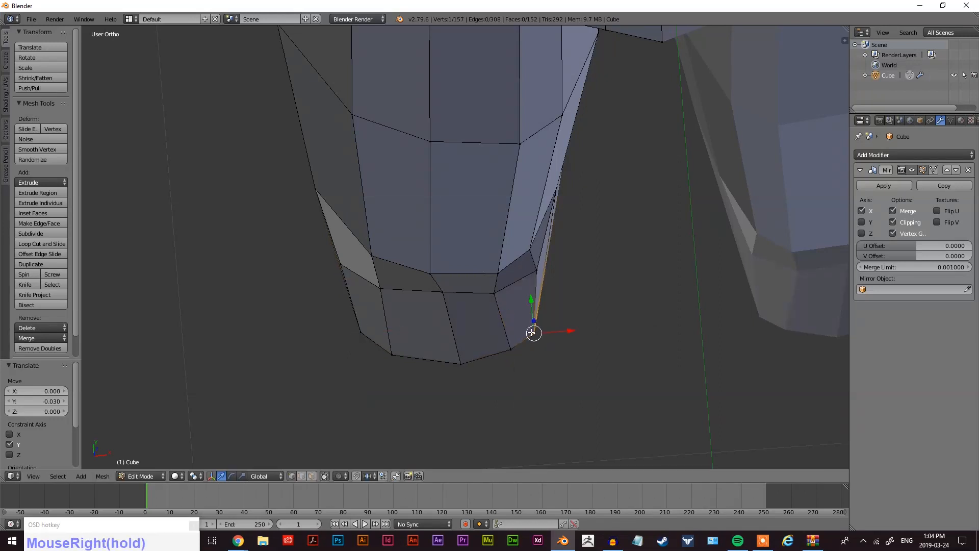
pyautogui.press('g')
pyautogui.click(530, 320)
pyautogui.press('g')
pyautogui.press('x')
pyautogui.click(533, 320)
# Switch to edge selection and select the sloping outer edge of the foot's top.
pyautogui.moveTo(532, 320)
pyautogui.mouseDown(button='middle')
pyautogui.moveTo(562, 372)
pyautogui.moveTo(629, 307)
pyautogui.moveTo(625, 323)
pyautogui.moveTo(625, 306)
pyautogui.moveTo(501, 371)
pyautogui.moveTo(507, 269)
pyautogui.moveTo(608, 280)
pyautogui.moveTo(503, 262)
pyautogui.moveTo(518, 330)
pyautogui.mouseUp(button='middle')
pyautogui.scroll(1, 500, 369)
pyautogui.scroll(-5, 503, 262)
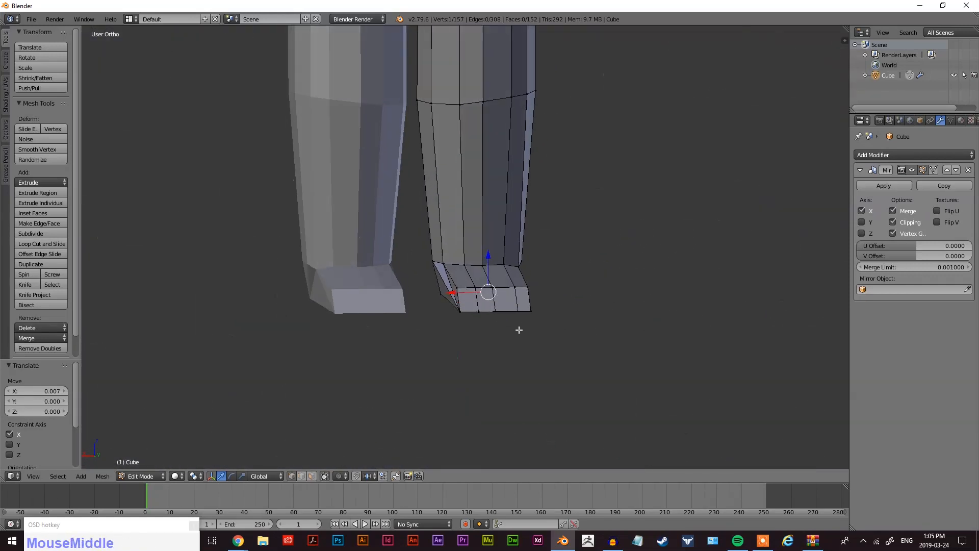
pyautogui.scroll(-3, 494, 282)
pyautogui.moveTo(494, 282); pyautogui.dragTo(477, 352, button='middle')
pyautogui.scroll(5, 515, 407)
pyautogui.keyDown('shift'); pyautogui.moveTo(515, 406); pyautogui.dragTo(447, 222, button='middle'); pyautogui.keyUp('shift')
pyautogui.hotkey('ctrl', 'Tab')
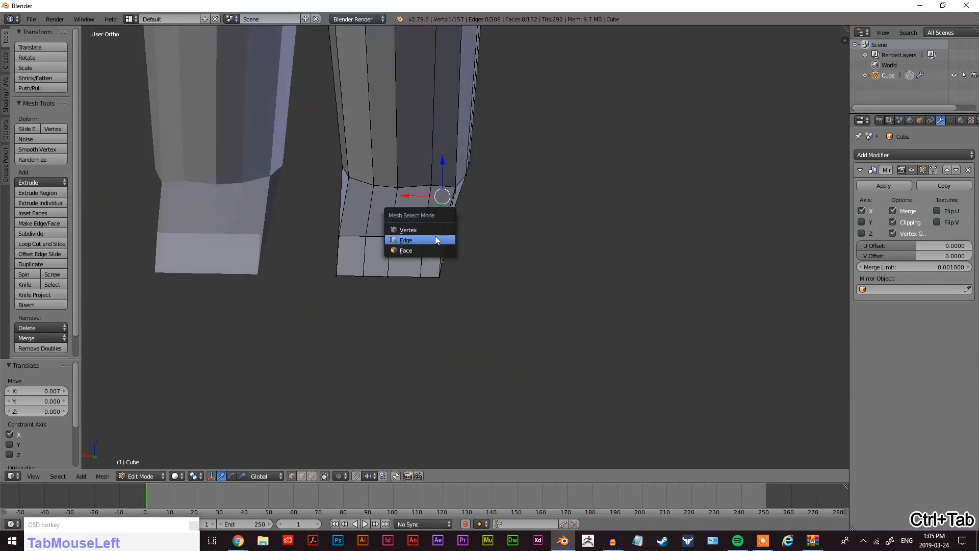
pyautogui.click(436, 236)
pyautogui.rightClick(447, 219)
pyautogui.hotkey('ctrl', 'e')
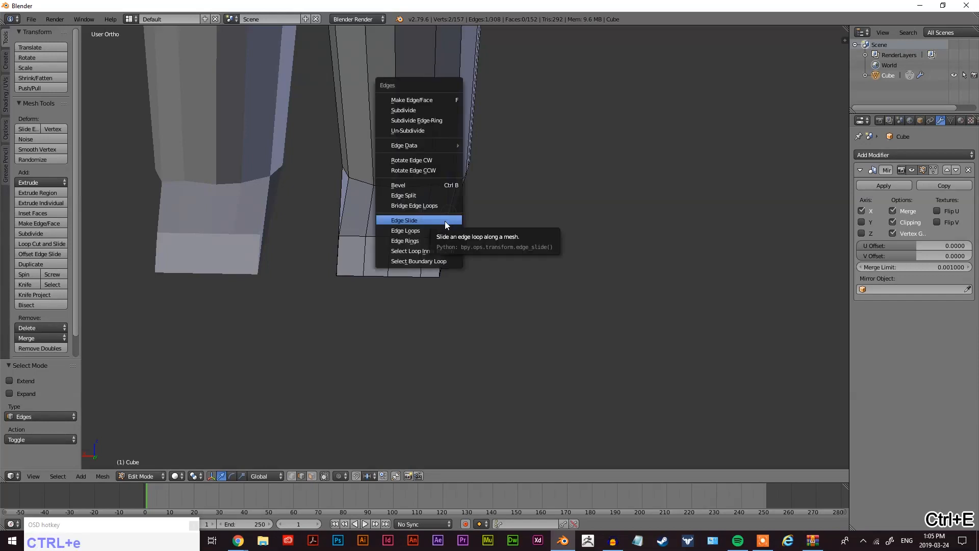
pyautogui.click(444, 221)
pyautogui.keyDown('shift'); pyautogui.rightClick(448, 219); pyautogui.keyUp('shift')
pyautogui.hotkey('ctrl', 'e')
pyautogui.click(445, 218)
pyautogui.rightClick(448, 218)
pyautogui.moveTo(483, 244); pyautogui.dragTo(394, 236, button='middle')
pyautogui.scroll(4, 428, 235)
pyautogui.rightClick(360, 184)
pyautogui.hotkey('ctrl', 'e')
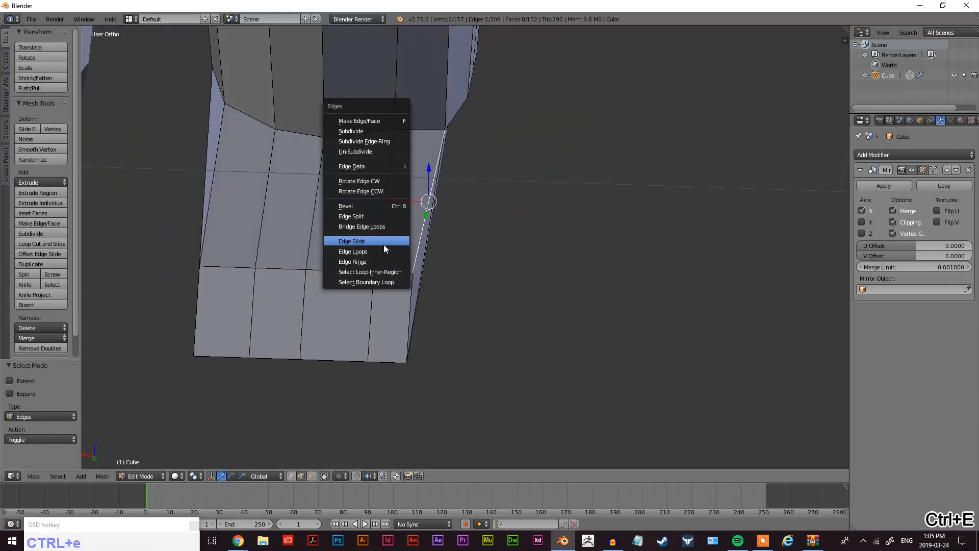
pyautogui.click(383, 243)
pyautogui.rightClick(409, 226)
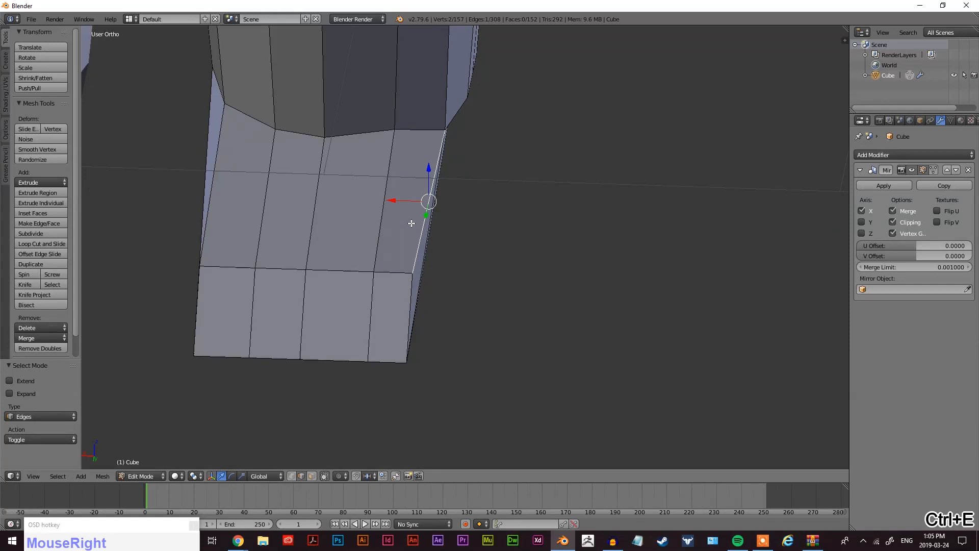
# Try to move the sloping outer edge of the foot's top inward along X, and undo the move.
pyautogui.press('h')
pyautogui.press('x')
pyautogui.click(399, 225)
pyautogui.rightClick(424, 212)
pyautogui.moveTo(424, 213); pyautogui.dragTo(461, 251, button='middle')
pyautogui.hotkey('ctrl', 'z')
pyautogui.hotkey('ctrl', 'z')
# Move the sloping outer edge of the foot's top inward about 0.031 along X.
pyautogui.rightClick(444, 233)
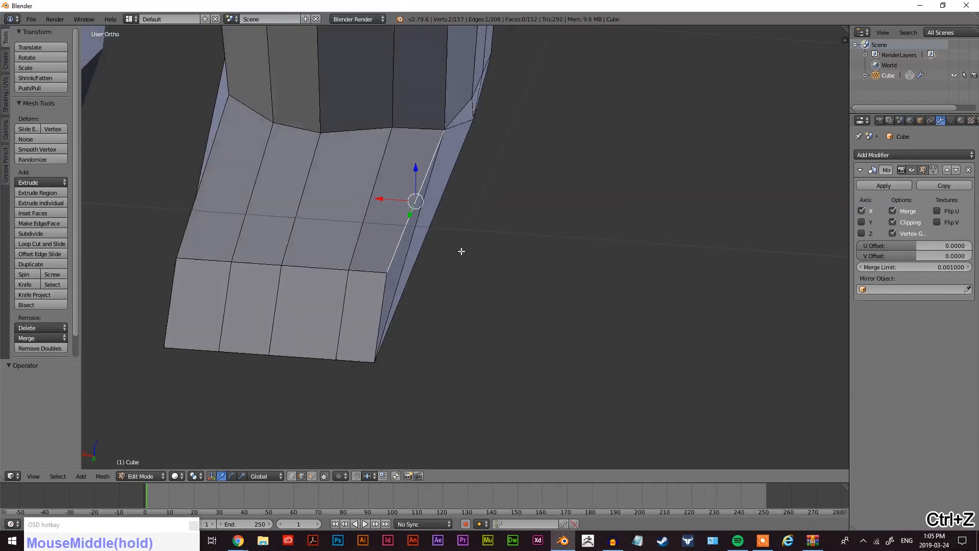
pyautogui.press('g')
pyautogui.press('x')
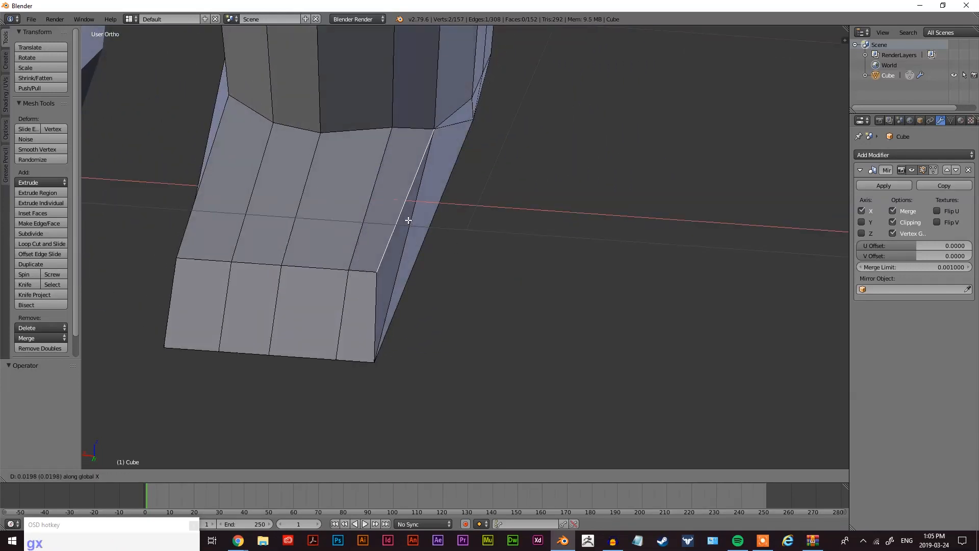
pyautogui.click(403, 220)
pyautogui.rightClick(403, 231)
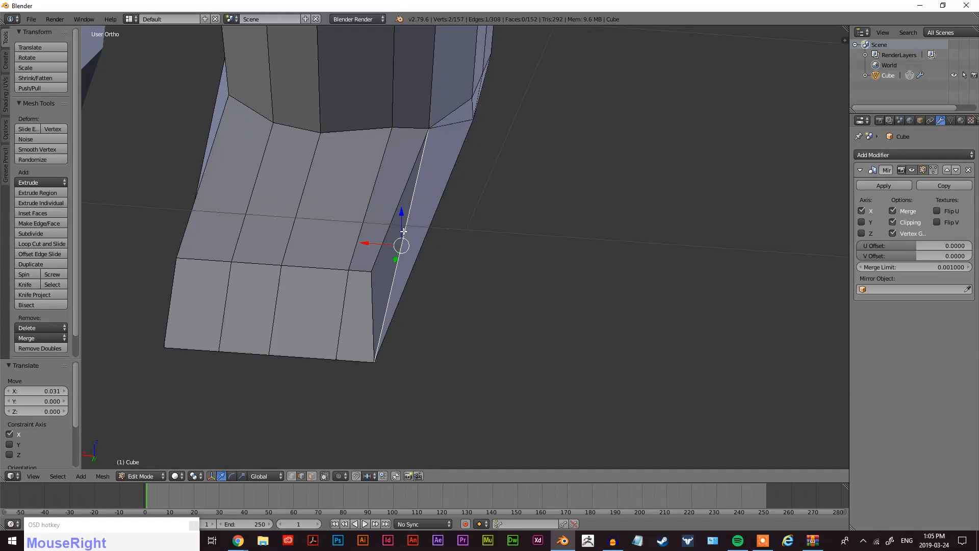
# Shift the selected outer edge of the foot along the X axis.
pyautogui.press('g')
pyautogui.press('x')
pyautogui.click(384, 271)
pyautogui.moveTo(384, 271); pyautogui.dragTo(403, 230, button='middle')
# Switch to vertex selection and pull the toe's outer bottom corner vertex back along Y by about 0.11.
pyautogui.hotkey('ctrl', 'Tab')
pyautogui.moveTo(469, 286); pyautogui.dragTo(424, 267, button='middle')
pyautogui.hotkey('ctrl', 'Tab')
pyautogui.click(426, 329)
pyautogui.rightClick(413, 372)
pyautogui.press('g')
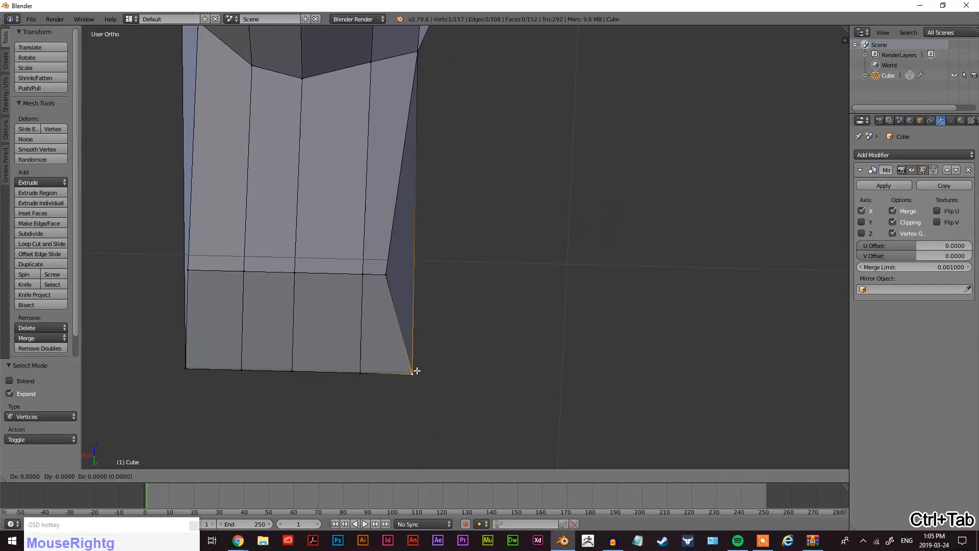
pyautogui.press('y')
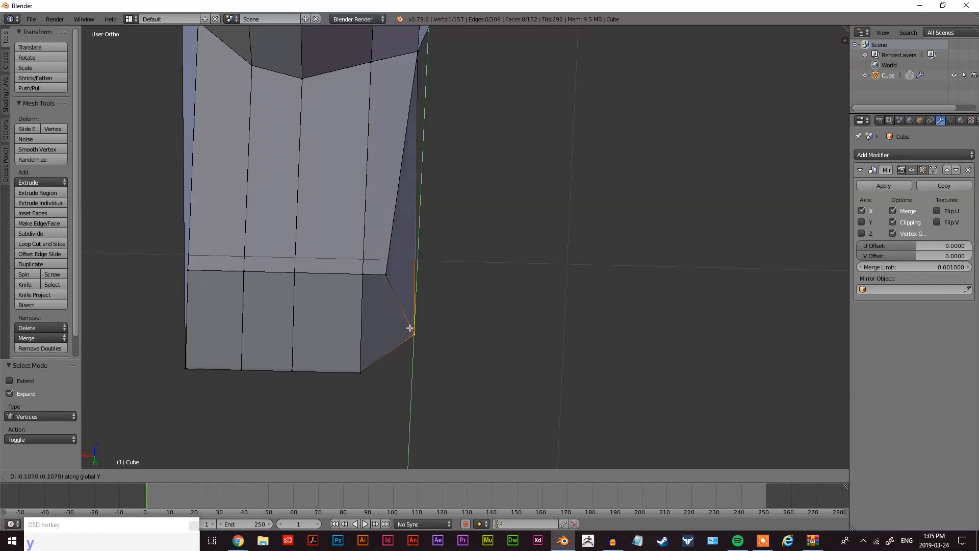
pyautogui.click(413, 331)
# Pull the toe's inner bottom corner vertex and the vertex beside its outer corner back along Y.
pyautogui.rightClick(186, 367)
pyautogui.press('g')
pyautogui.press('y')
pyautogui.click(190, 324)
pyautogui.rightClick(361, 372)
pyautogui.press('g')
pyautogui.press('y')
pyautogui.click(361, 361)
# Pull the vertex beside the toe's inner bottom corner back along Y, and move the corner itself a further -0.031 in Y.
pyautogui.rightClick(242, 371)
pyautogui.press('g')
pyautogui.press('y')
pyautogui.click(195, 343)
pyautogui.rightClick(183, 322)
pyautogui.press('g')
pyautogui.press('y')
pyautogui.click(191, 313)
# Move the bottom vertex beside the toe's inner corner 0.023 along X and the matching upper toe vertex 0.015 along X.
pyautogui.rightClick(243, 356)
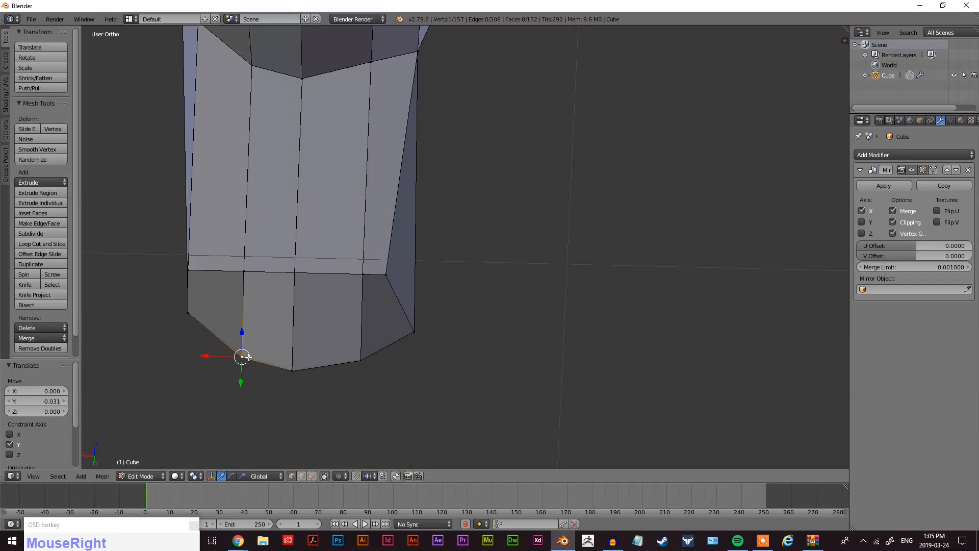
pyautogui.press('g')
pyautogui.press('x')
pyautogui.click(238, 357)
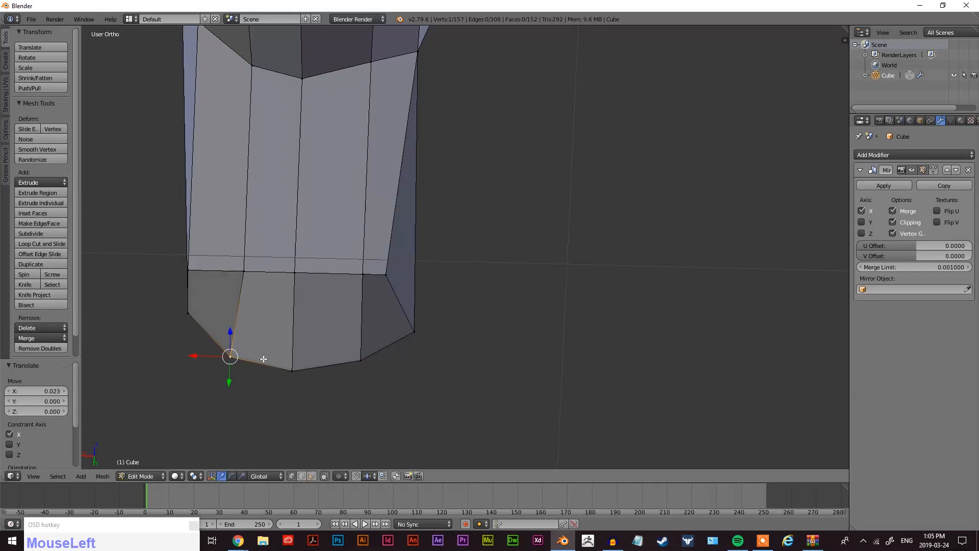
pyautogui.moveTo(229, 354); pyautogui.dragTo(274, 414, button='middle')
pyautogui.rightClick(278, 337)
pyautogui.press('g')
pyautogui.press('x')
pyautogui.click(270, 340)
# Move the toe's outer bottom corner vertex inward along X and -0.030 along Y.
pyautogui.moveTo(275, 346); pyautogui.dragTo(431, 384, button='middle')
pyautogui.rightClick(444, 366)
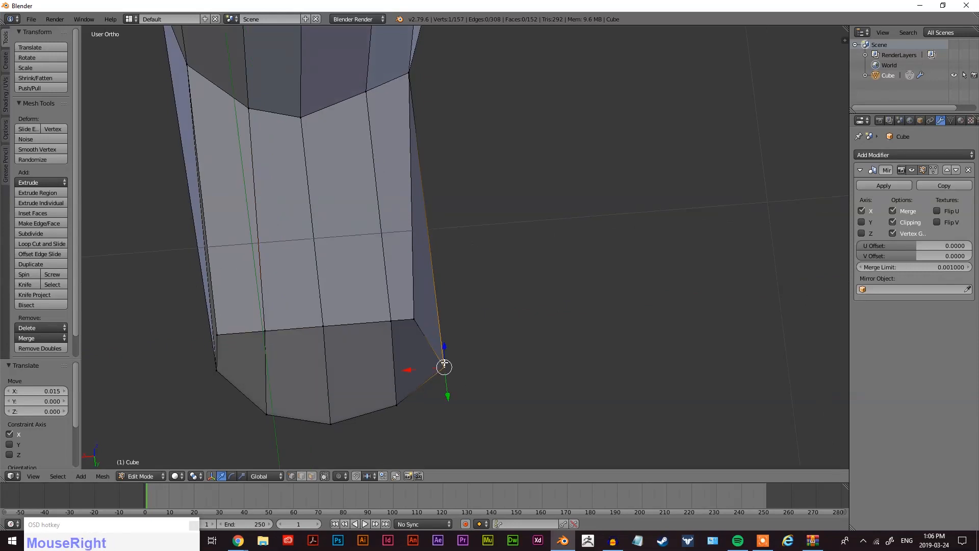
pyautogui.press('g')
pyautogui.press('x')
pyautogui.click(434, 367)
pyautogui.press('g')
pyautogui.press('y')
pyautogui.click(432, 358)
# Move the toe's inner top corner vertex -0.059 along Y and -0.037 along X.
pyautogui.moveTo(431, 358); pyautogui.dragTo(393, 386, button='middle')
pyautogui.press('g')
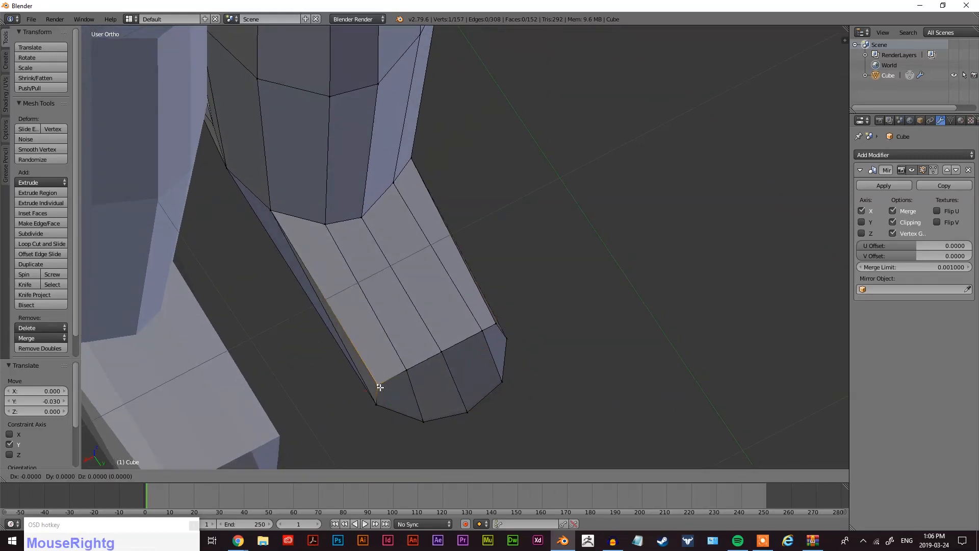
pyautogui.click(377, 391)
pyautogui.moveTo(378, 391); pyautogui.dragTo(292, 335, button='middle')
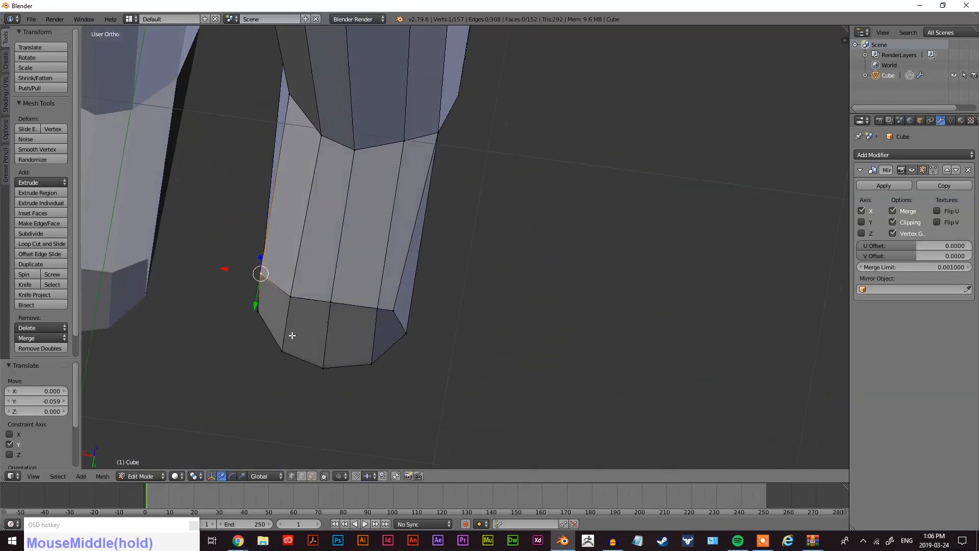
pyautogui.press('g')
pyautogui.press('x')
pyautogui.click(279, 290)
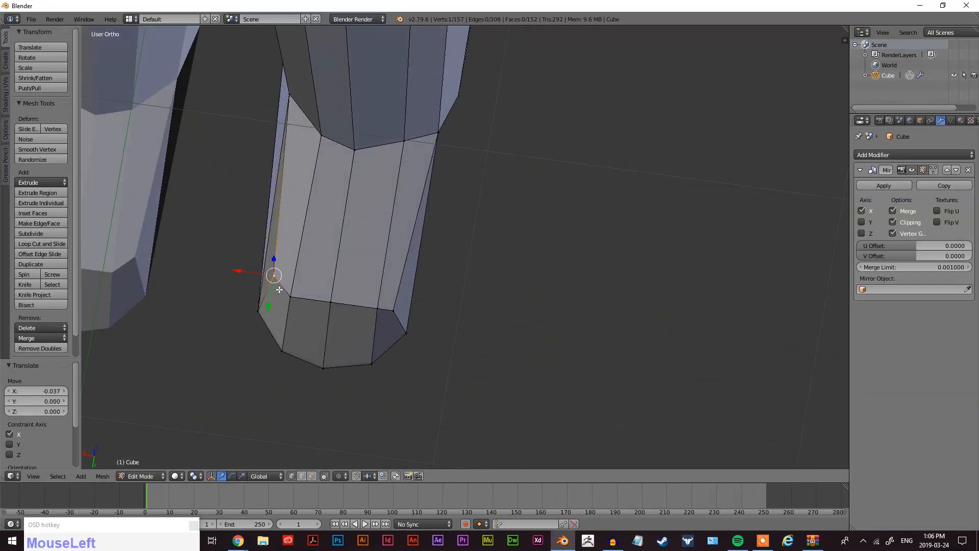
# Move the toe's outer top corner vertex -0.053 along Y.
pyautogui.press('g')
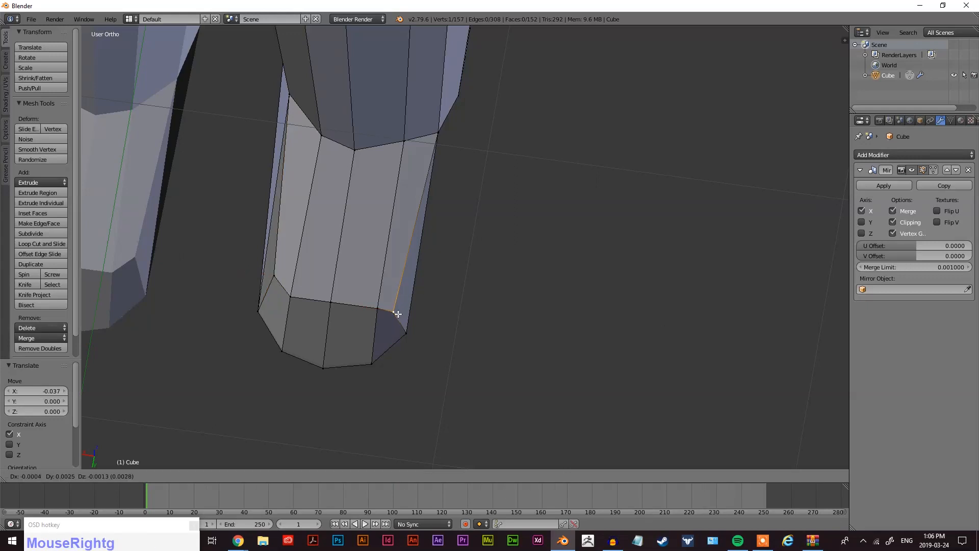
pyautogui.click(402, 298)
pyautogui.moveTo(400, 292); pyautogui.dragTo(501, 236, button='middle')
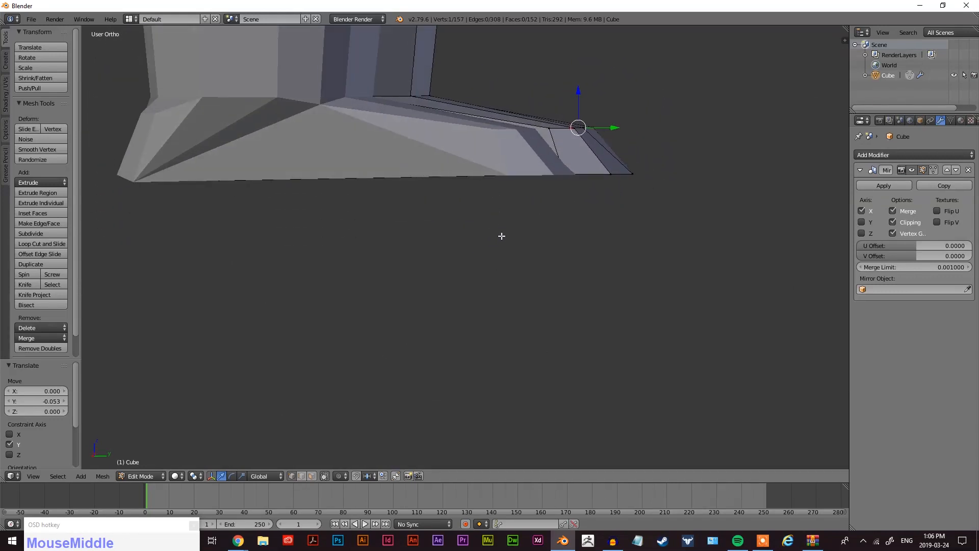
# Add a loop cut across the front faces of the toe and raise it 0.023 along Z.
pyautogui.moveTo(714, 144); pyautogui.dragTo(346, 206, button='middle')
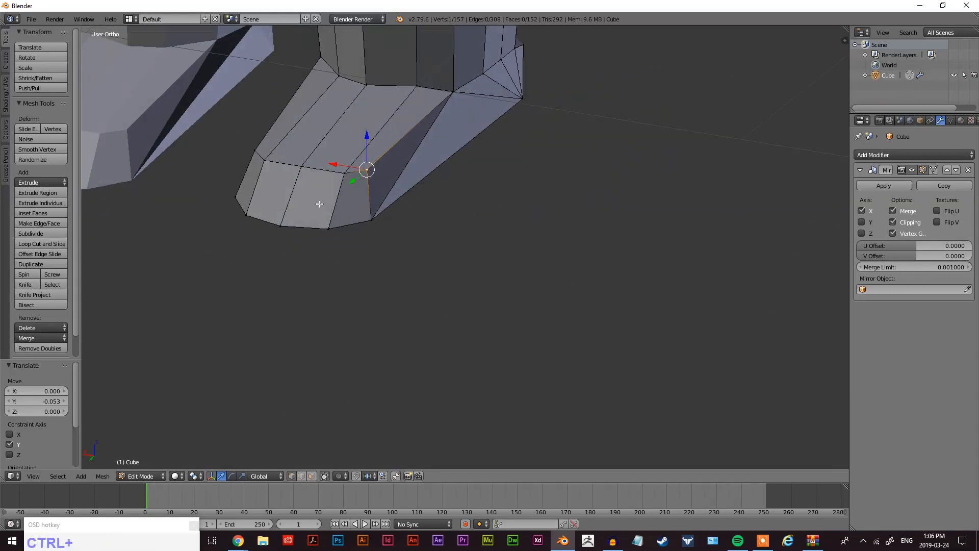
pyautogui.hotkey('ctrl', 'r')
pyautogui.click(317, 210)
pyautogui.click(318, 224)
pyautogui.moveTo(318, 224); pyautogui.dragTo(294, 183, button='middle')
pyautogui.press('g')
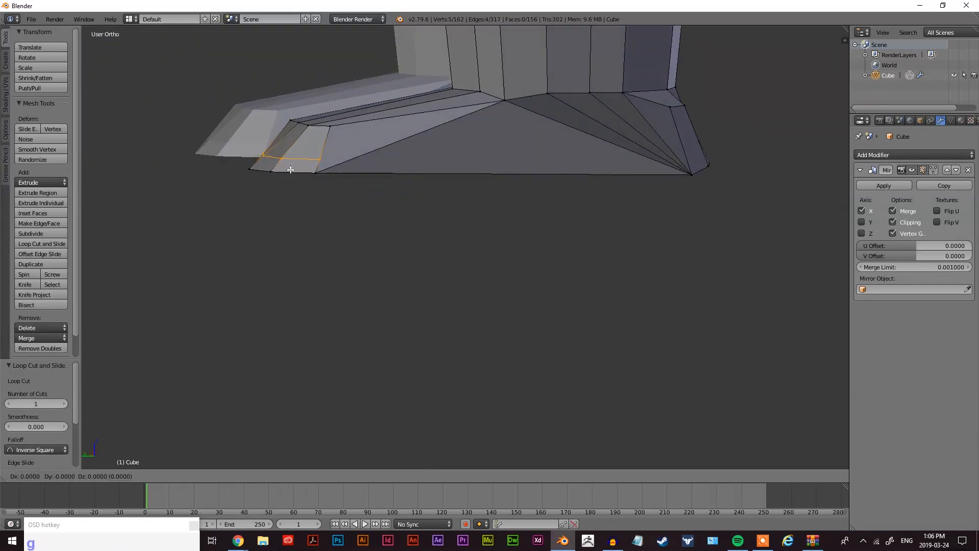
pyautogui.click(287, 162)
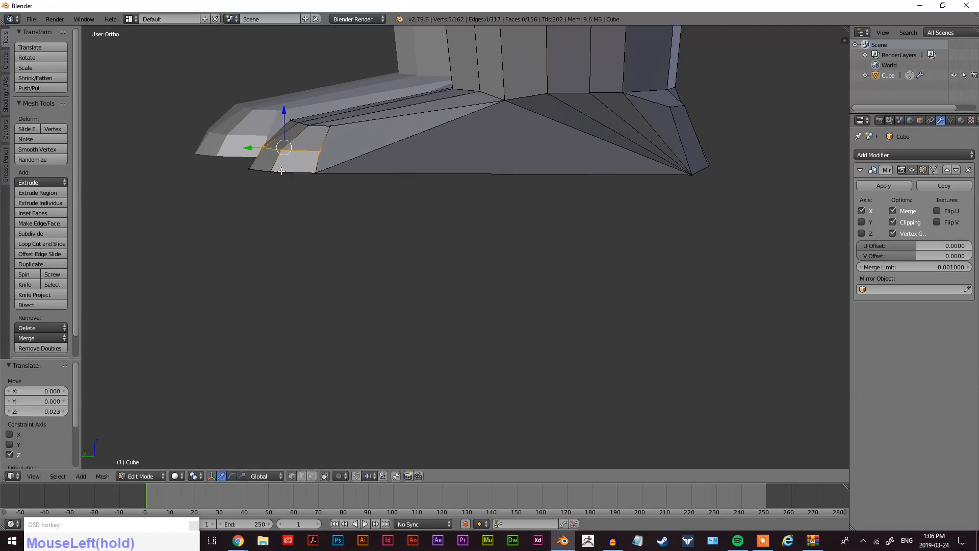
# Add another loop cut running across the top of the foot and around the lower part of the toe.
pyautogui.scroll(2, 277, 175)
pyautogui.moveTo(277, 174); pyautogui.dragTo(286, 162, button='middle')
pyautogui.moveTo(337, 171); pyautogui.dragTo(380, 127, button='middle')
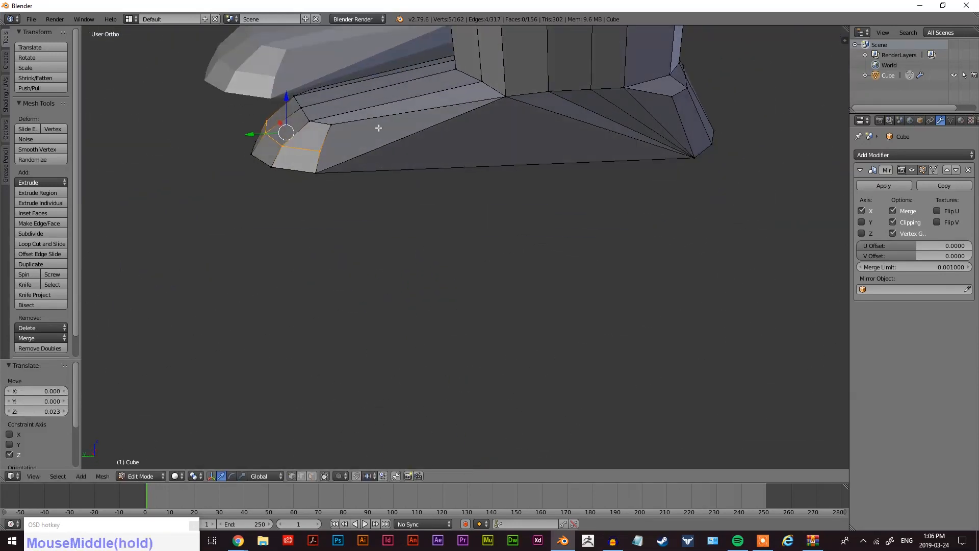
pyautogui.hotkey('ctrl', 'r')
pyautogui.click(388, 96)
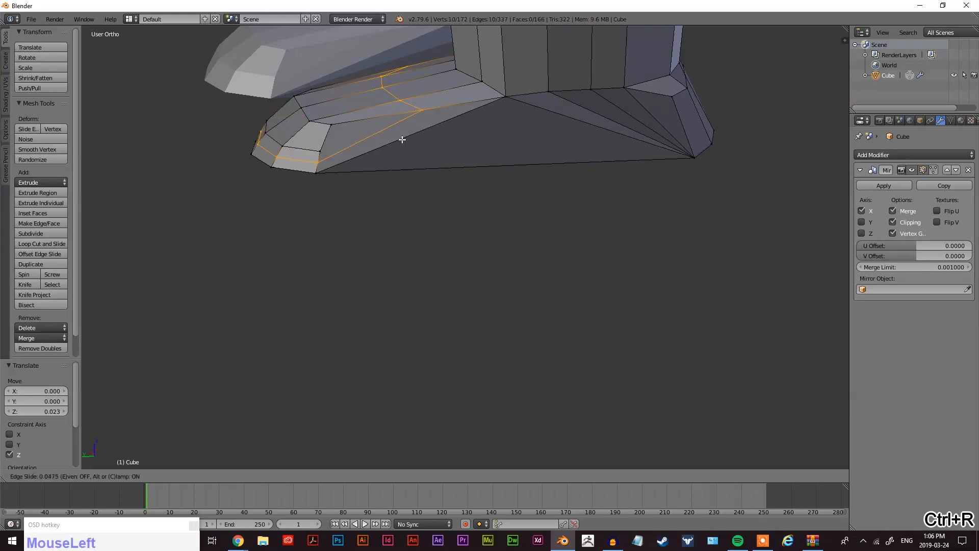
pyautogui.click(401, 136)
# In edge selection, select the new edges across the top of the foot and raise them 0.013 along Z.
pyautogui.moveTo(398, 100); pyautogui.dragTo(396, 117, button='middle')
pyautogui.rightClick(388, 111)
pyautogui.hotkey('ctrl', 'Tab')
pyautogui.click(392, 119)
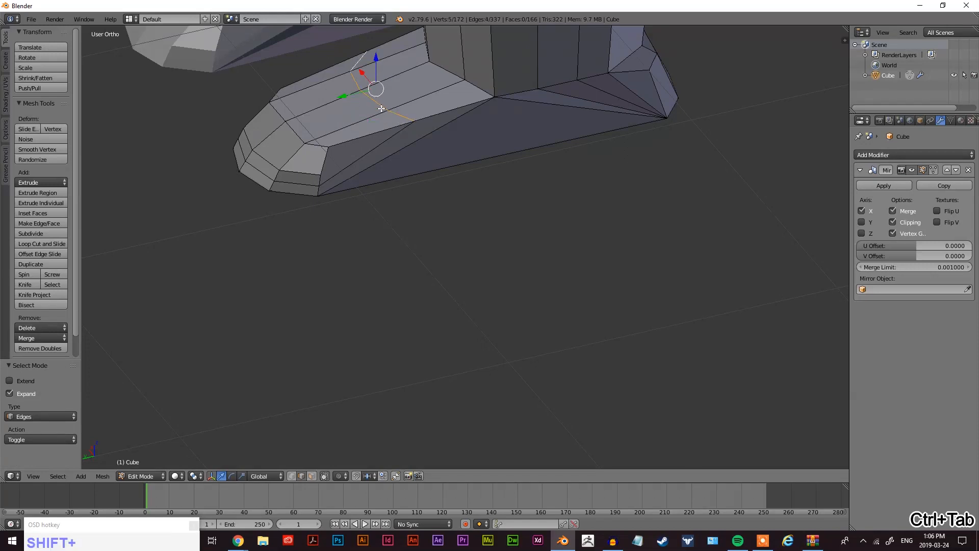
pyautogui.press('g')
pyautogui.press('z')
pyautogui.click(376, 102)
# Add a loop cut to the side of the torso.
pyautogui.moveTo(377, 103); pyautogui.dragTo(338, 368, button='middle')
pyautogui.scroll(-7, 666, 120)
pyautogui.scroll(-5, 430, 197)
pyautogui.scroll(5, 443, 224)
pyautogui.moveTo(526, 259); pyautogui.dragTo(547, 248, button='middle')
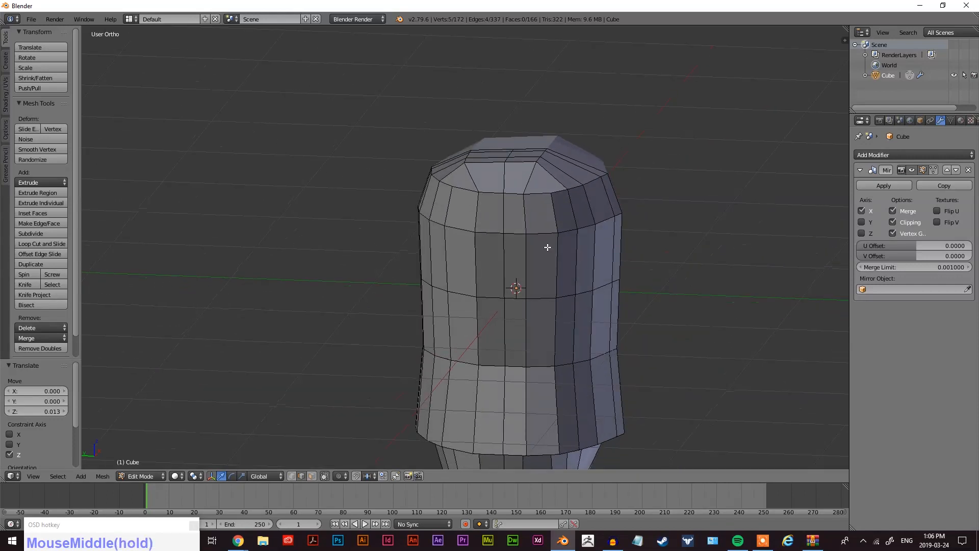
pyautogui.moveTo(487, 268); pyautogui.dragTo(490, 183, button='middle')
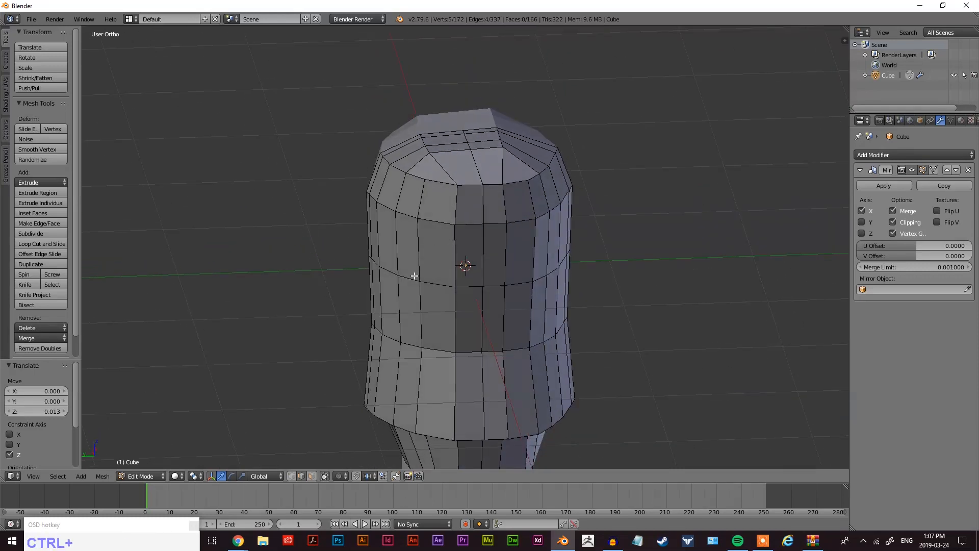
pyautogui.hotkey('ctrl', 'r')
pyautogui.click(444, 217)
pyautogui.click(447, 215)
# In face selection, select the eight shoulder faces on the upper side of the torso and extrude them 1.222 outward as an arm.
pyautogui.moveTo(525, 284); pyautogui.dragTo(336, 325, button='middle')
pyautogui.hotkey('ctrl', 'Tab')
pyautogui.click(505, 286)
pyautogui.rightClick(478, 272)
pyautogui.keyDown('shift'); pyautogui.rightClick(457, 273); pyautogui.keyUp('shift')
pyautogui.keyDown('shift'); pyautogui.rightClick(503, 274); pyautogui.keyUp('shift')
pyautogui.keyDown('shift'); pyautogui.rightClick(538, 275); pyautogui.keyUp('shift')
pyautogui.scroll(-3, 532, 272)
pyautogui.scroll(4, 440, 250)
pyautogui.keyDown('shift'); pyautogui.rightClick(430, 242); pyautogui.keyUp('shift')
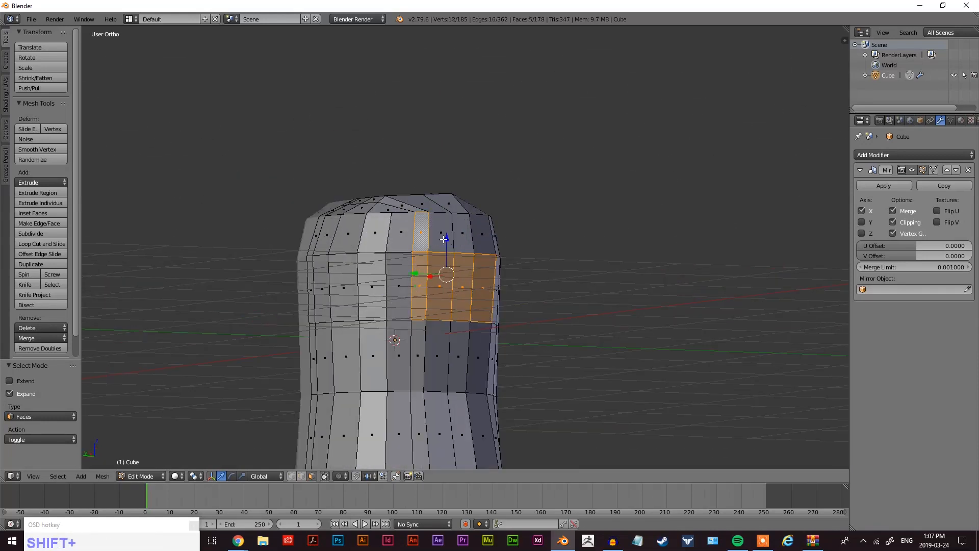
pyautogui.moveTo(529, 254); pyautogui.dragTo(355, 312, button='middle')
pyautogui.keyDown('shift'); pyautogui.scroll(-2, 356, 312); pyautogui.keyUp('shift')
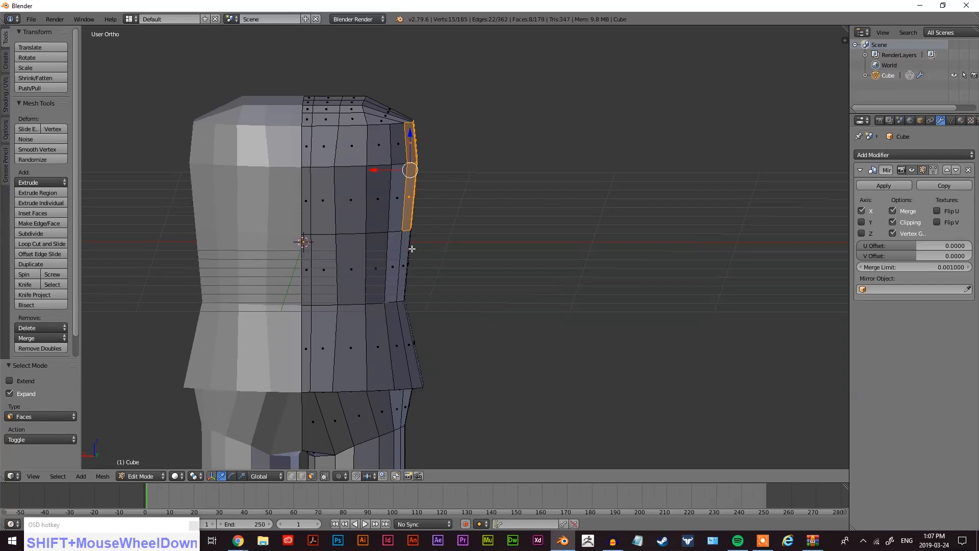
pyautogui.press('e')
pyautogui.click(612, 225)
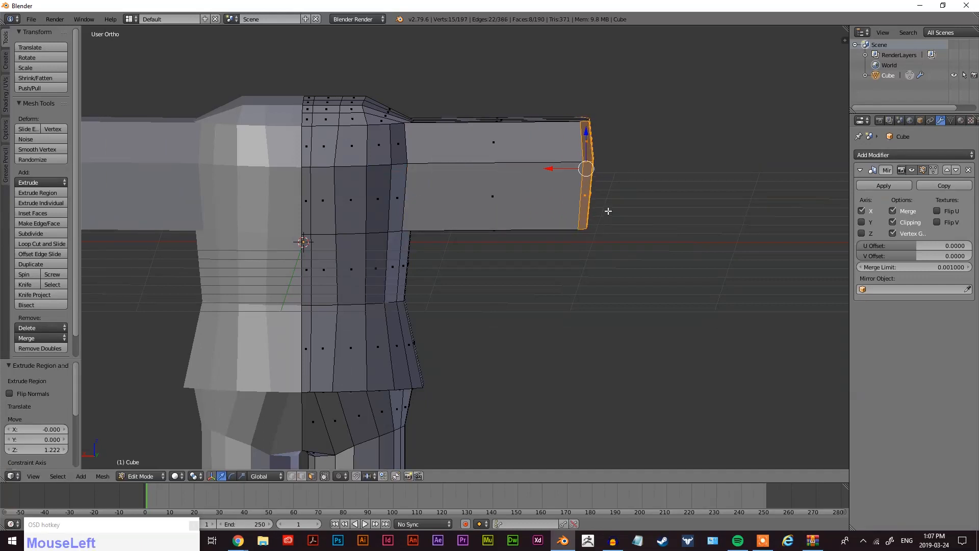
# Scale down the end of the extruded arm and lower it 0.226 along Z.
pyautogui.press('s')
pyautogui.click(598, 192)
pyautogui.press('g')
pyautogui.press('z')
pyautogui.click(584, 224)
# Rotate the arm's end faces about the Y axis and scale them to 0.923.
pyautogui.press('r')
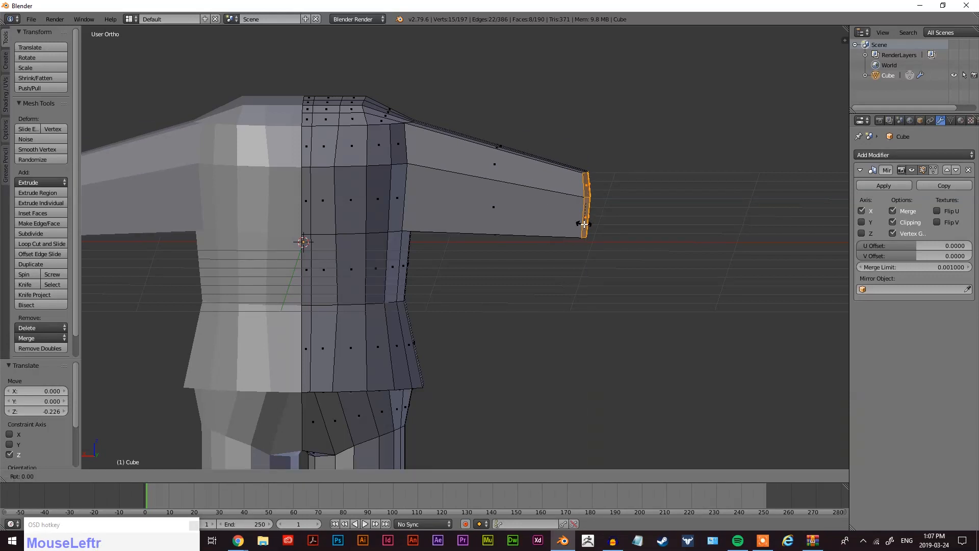
pyautogui.rightClick(584, 225)
pyautogui.press('r')
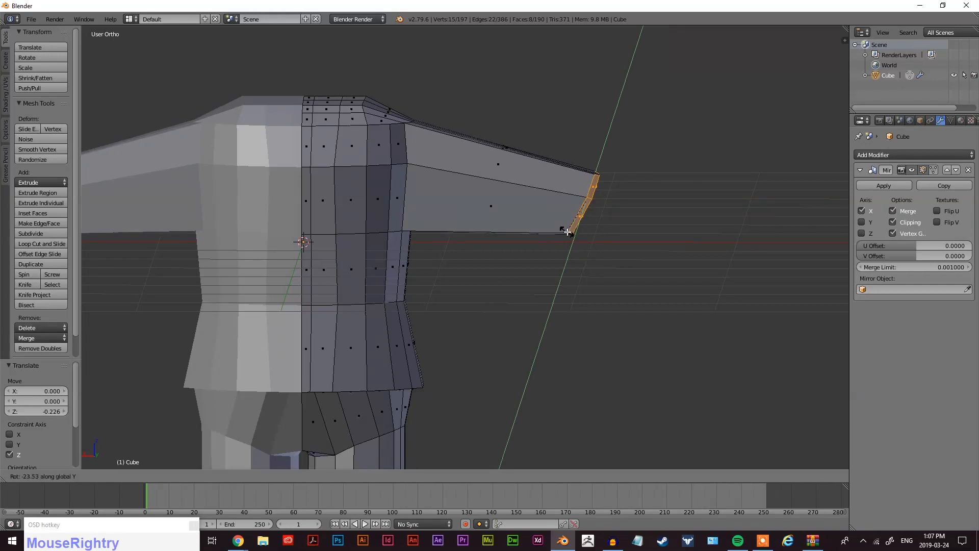
pyautogui.click(571, 234)
pyautogui.press('s')
pyautogui.click(594, 211)
# Add a loop cut around the middle of the upper arm.
pyautogui.moveTo(614, 244); pyautogui.dragTo(460, 202, button='middle')
pyautogui.hotkey('ctrl', 'r')
pyautogui.click(457, 198)
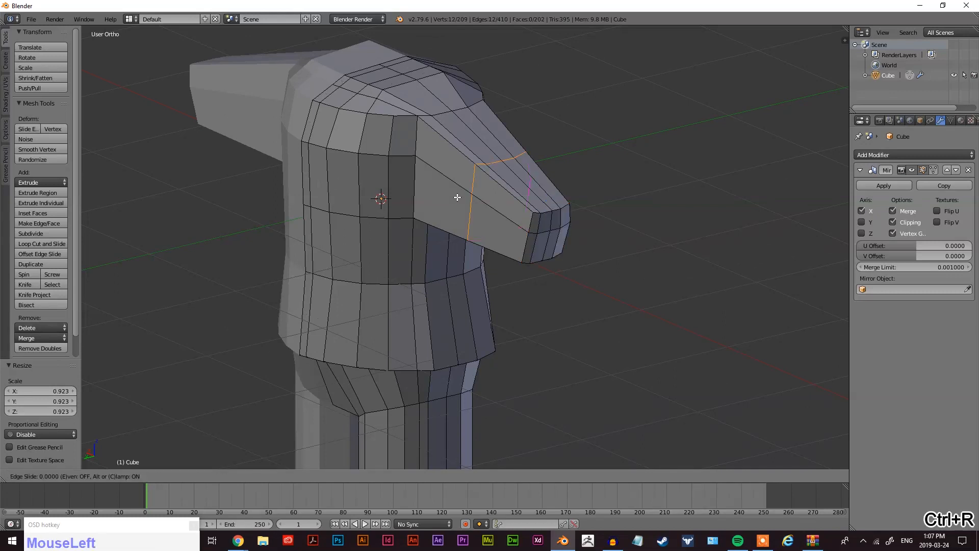
pyautogui.click(395, 219)
pyautogui.moveTo(395, 219); pyautogui.dragTo(496, 146, button='middle')
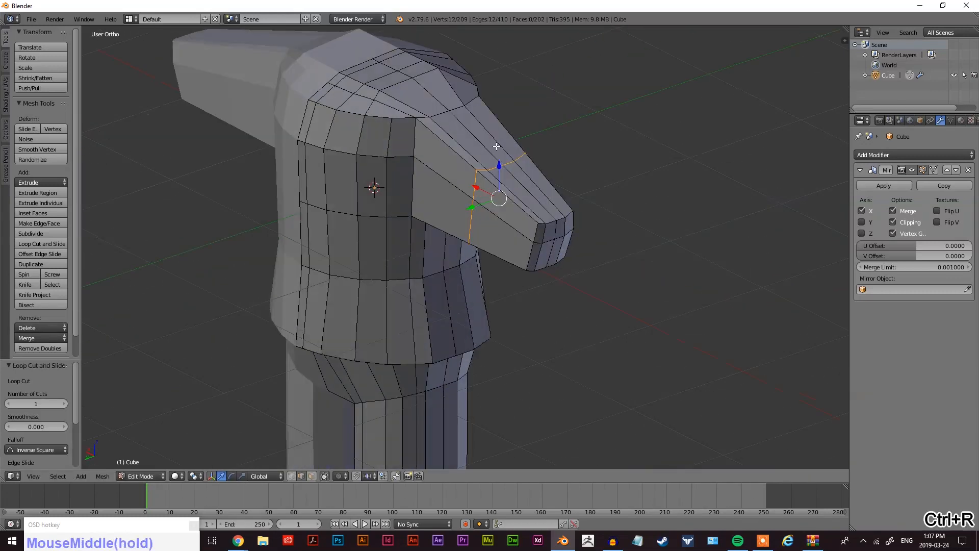
# Switch to face selection and select the eight faces at the end of the arm.
pyautogui.moveTo(426, 217); pyautogui.dragTo(558, 234, button='middle')
pyautogui.scroll(-3, 474, 240)
pyautogui.scroll(1, 408, 255)
pyautogui.scroll(-3, 418, 255)
pyautogui.moveTo(480, 248); pyautogui.dragTo(453, 218, button='middle')
pyautogui.scroll(4, 510, 243)
pyautogui.hotkey('ctrl', 'Tab')
pyautogui.click(496, 246)
pyautogui.press('a')
pyautogui.keyDown('shift'); pyautogui.rightClick(459, 207); pyautogui.keyUp('shift')
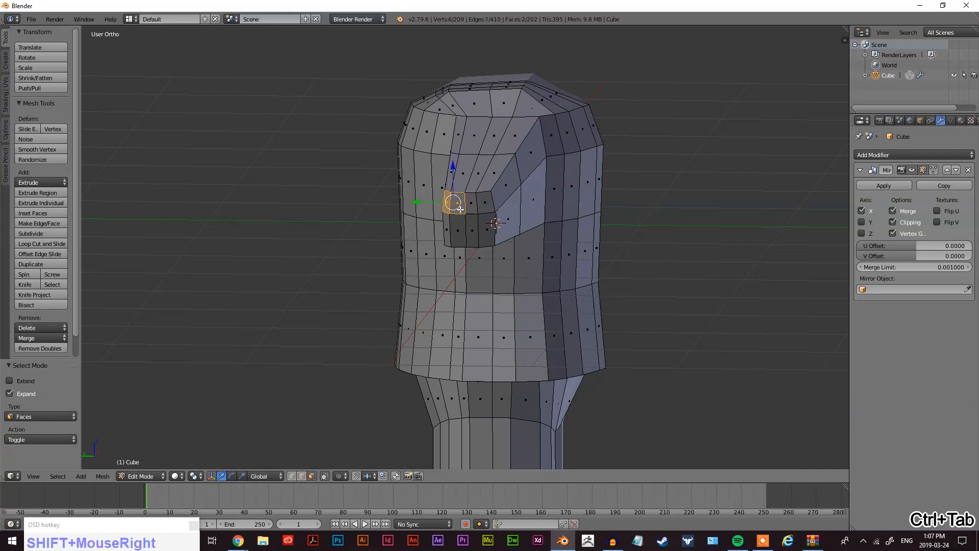
pyautogui.keyDown('shift'); pyautogui.rightClick(487, 209); pyautogui.keyUp('shift')
pyautogui.keyDown('shift'); pyautogui.rightClick(481, 238); pyautogui.keyUp('shift')
pyautogui.keyDown('shift'); pyautogui.rightClick(446, 234); pyautogui.keyUp('shift')
pyautogui.moveTo(446, 234); pyautogui.dragTo(524, 267, button='middle')
pyautogui.press('s')
pyautogui.press('z')
pyautogui.press('0')
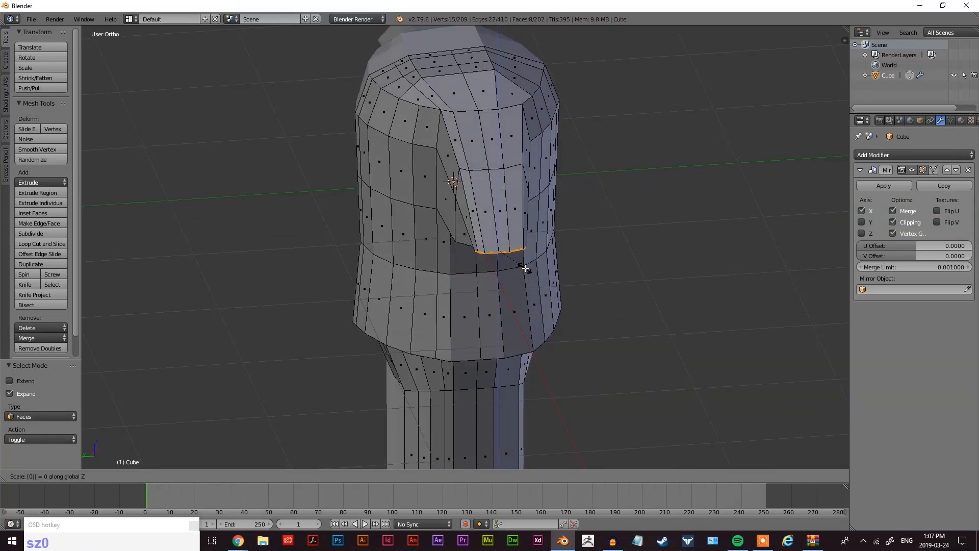
pyautogui.rightClick(524, 273)
# Flatten the arm's end faces by scaling them to 0 along X.
pyautogui.press('s')
pyautogui.press('x')
pyautogui.press('0')
pyautogui.press('Return')
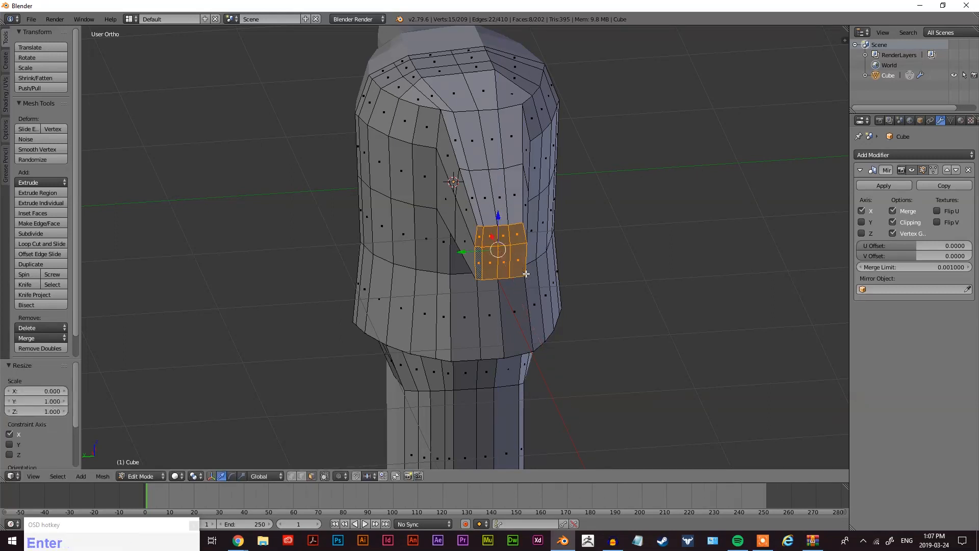
# Rotate the flattened arm end -14.5° about the Y axis.
pyautogui.moveTo(527, 276); pyautogui.dragTo(570, 232, button='middle')
pyautogui.scroll(-2, 634, 240)
pyautogui.press('r')
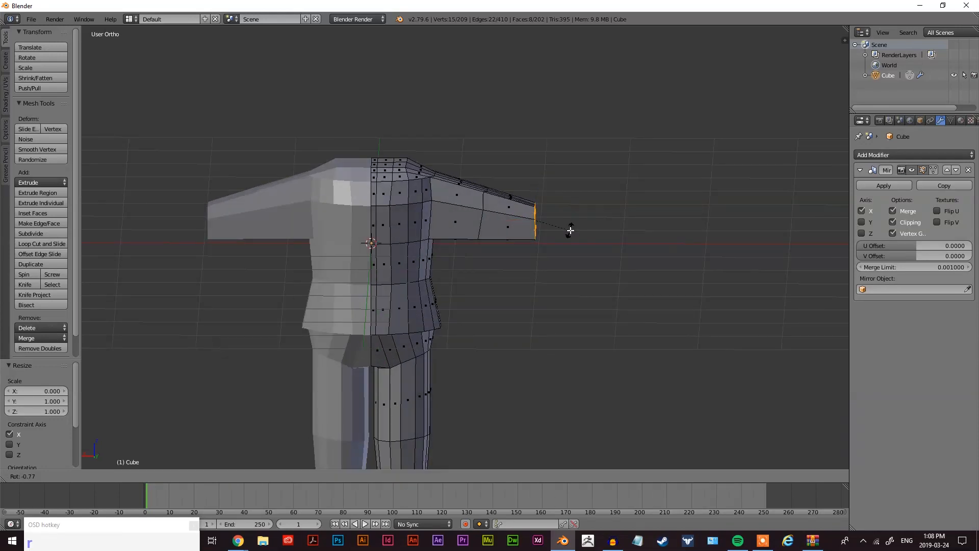
pyautogui.click(577, 247)
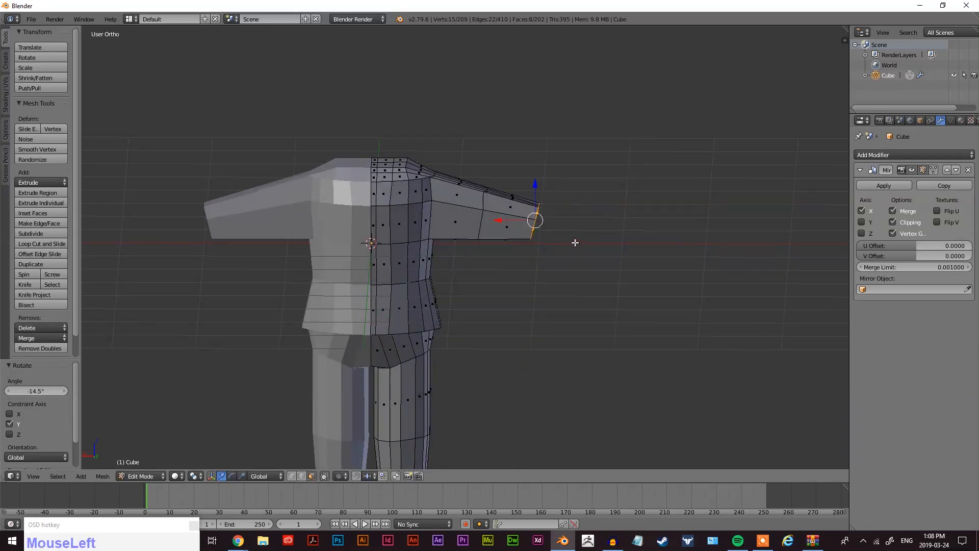
# Extrude the arm's end faces 0.874 to form the forearm and scale the new end to 0.717.
pyautogui.press('e')
pyautogui.click(636, 247)
pyautogui.press('s')
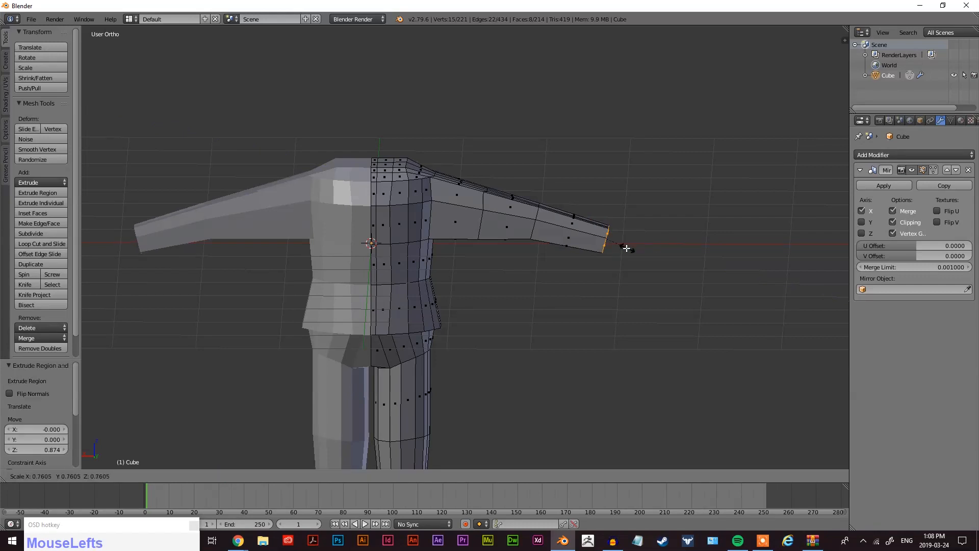
pyautogui.click(627, 248)
# Raise the end of the forearm 0.068 along Z.
pyautogui.press('g')
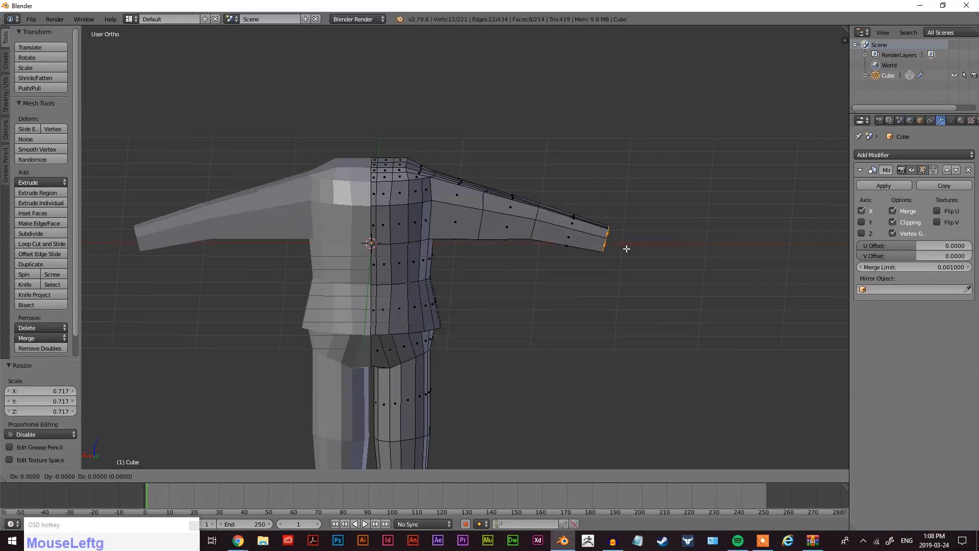
pyautogui.press('z')
pyautogui.click(625, 243)
# Edge-slide the edge run along the arm's lower front by a factor of 0.507.
pyautogui.moveTo(625, 244); pyautogui.dragTo(464, 303, button='middle')
pyautogui.keyDown('ctrl'); pyautogui.scroll(3, 457, 238); pyautogui.keyUp('ctrl')
pyautogui.scroll(3, 554, 253)
pyautogui.moveTo(418, 270); pyautogui.dragTo(462, 276, button='middle')
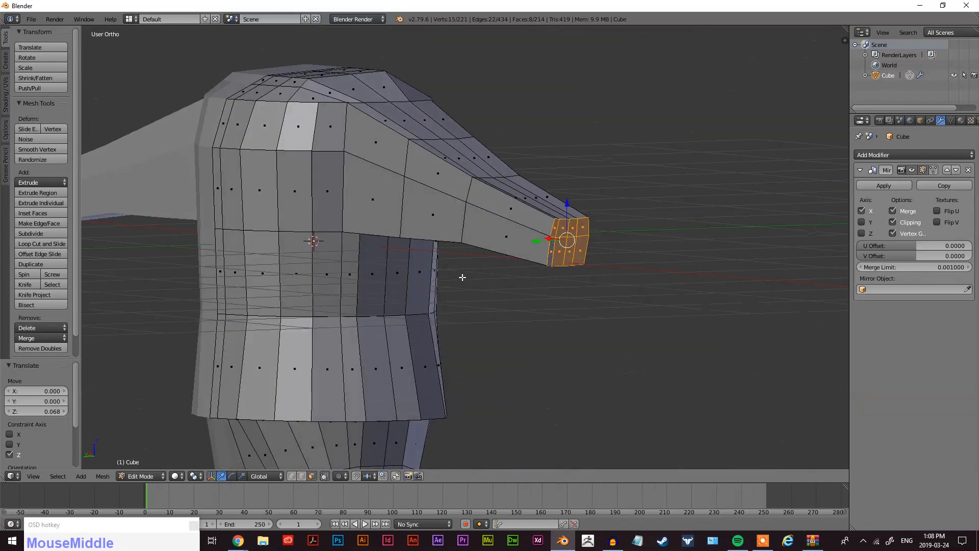
pyautogui.hotkey('ctrl', 'Tab')
pyautogui.click(428, 262)
pyautogui.keyDown('alt'); pyautogui.rightClick(430, 245); pyautogui.keyUp('alt')
pyautogui.moveTo(429, 245)
pyautogui.mouseDown(button='middle')
pyautogui.moveTo(437, 218)
pyautogui.moveTo(423, 234)
pyautogui.mouseUp(button='middle')
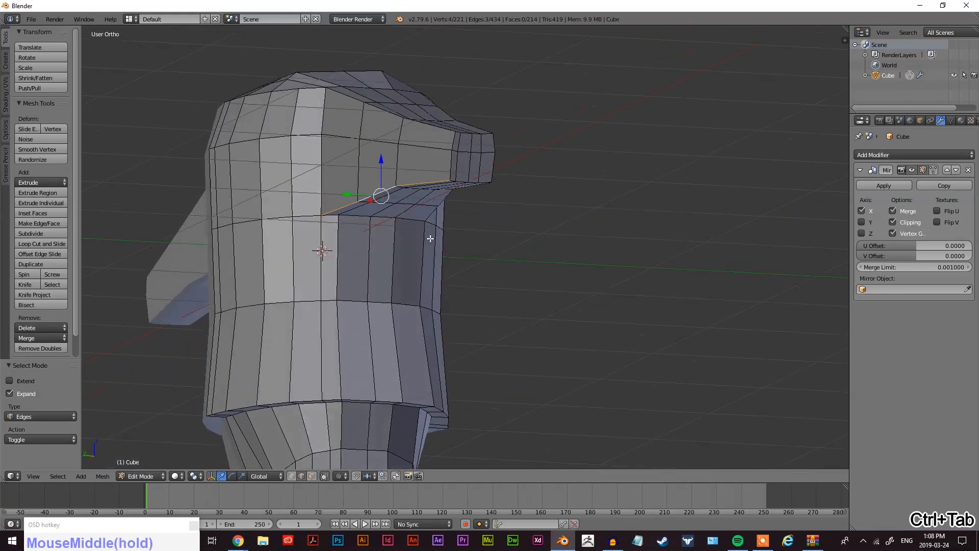
pyautogui.hotkey('ctrl', 'e')
pyautogui.click(423, 234)
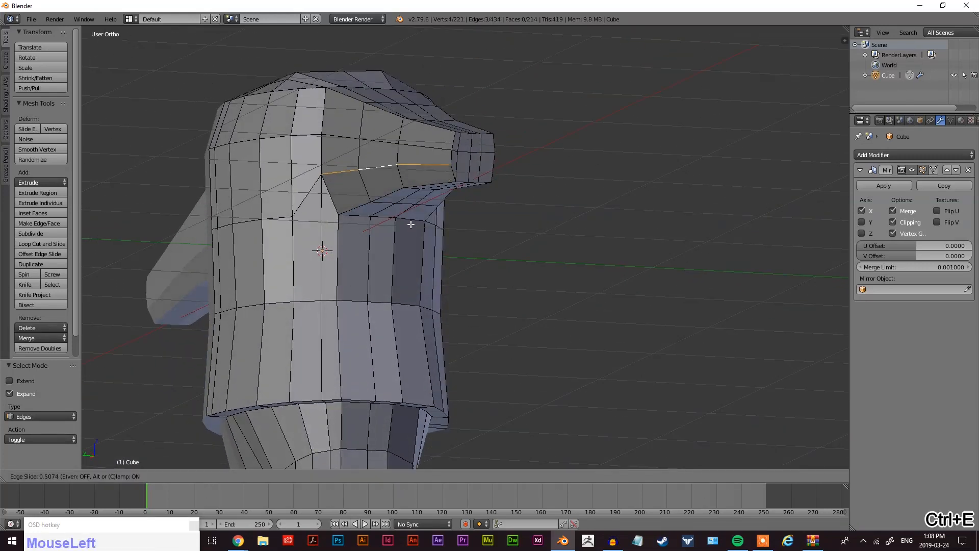
pyautogui.click(412, 206)
# Edge-slide the edge run along the arm's upper front by a factor of -0.250.
pyautogui.hotkey('ctrl', 'e')
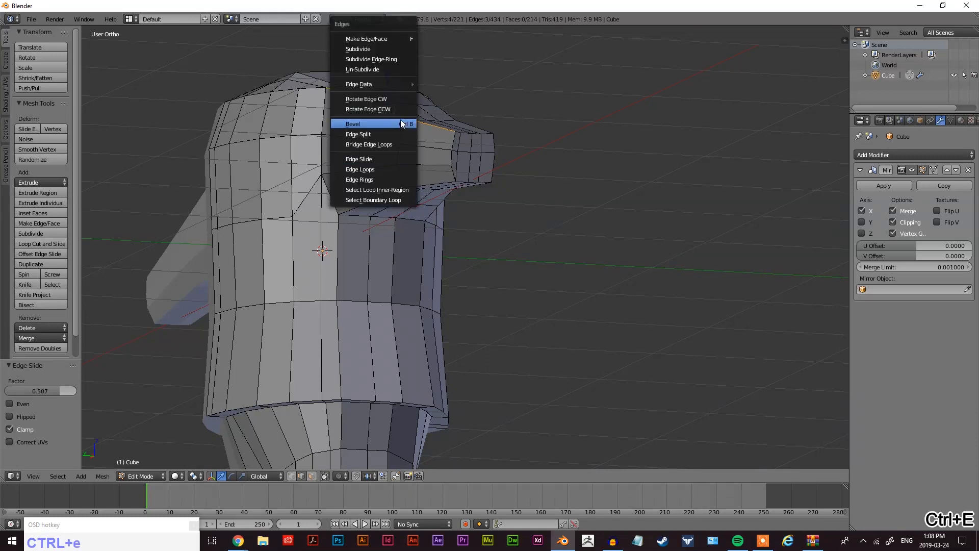
pyautogui.click(384, 158)
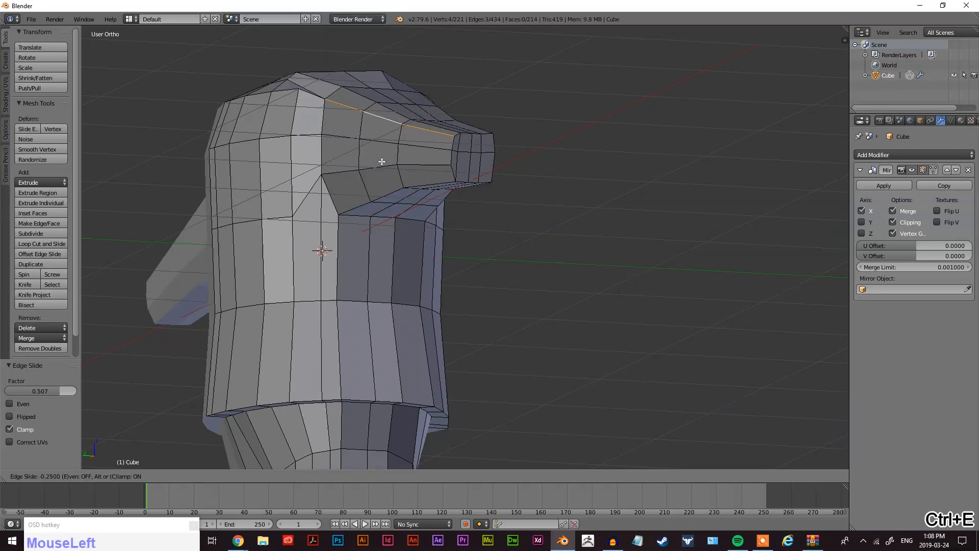
pyautogui.click(381, 161)
# Move the upper chest vertex beside the front of the shoulder -0.081 along Z.
pyautogui.moveTo(382, 162); pyautogui.dragTo(341, 122, button='middle')
pyautogui.scroll(3, 579, 295)
pyautogui.keyDown('shift'); pyautogui.scroll(-5, 579, 295); pyautogui.keyUp('shift')
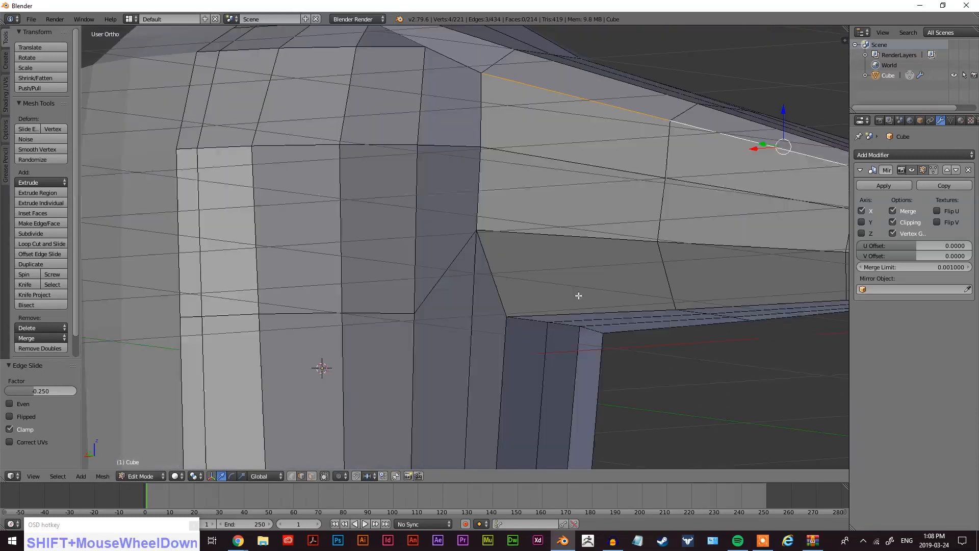
pyautogui.hotkey('ctrl', 'Tab')
pyautogui.click(511, 162)
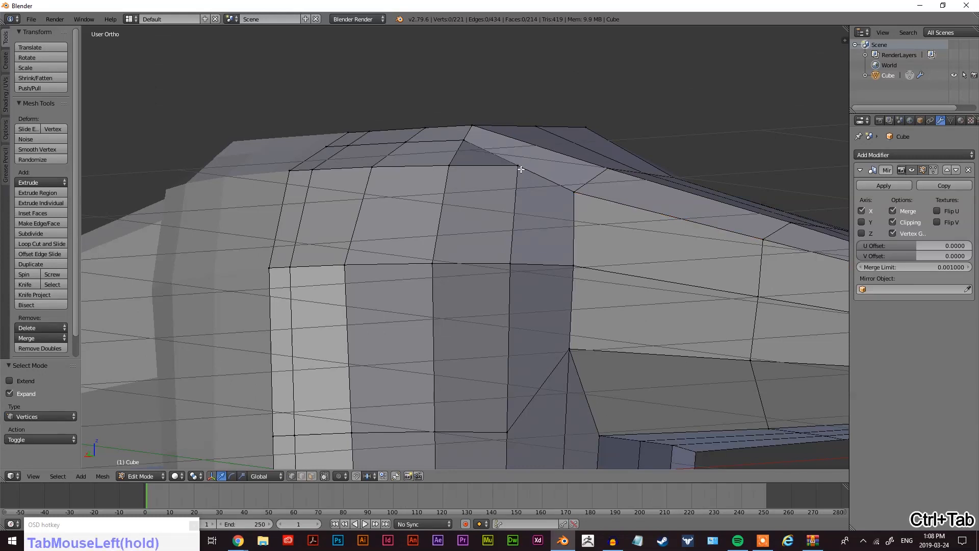
pyautogui.press('g')
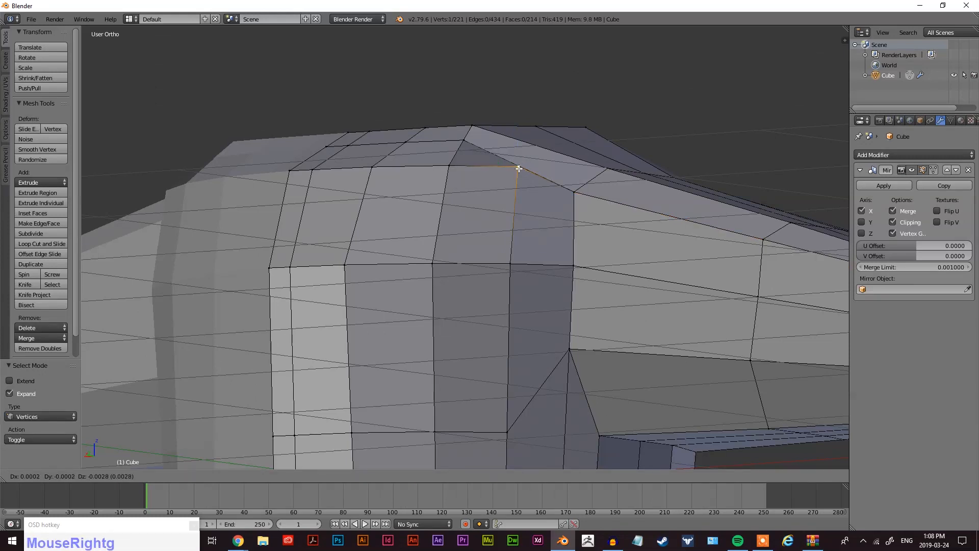
pyautogui.press('z')
pyautogui.click(519, 197)
# Edge-slide the edge run along the arm's upper back by a factor of about 0.55.
pyautogui.moveTo(518, 197); pyautogui.dragTo(515, 244, button='middle')
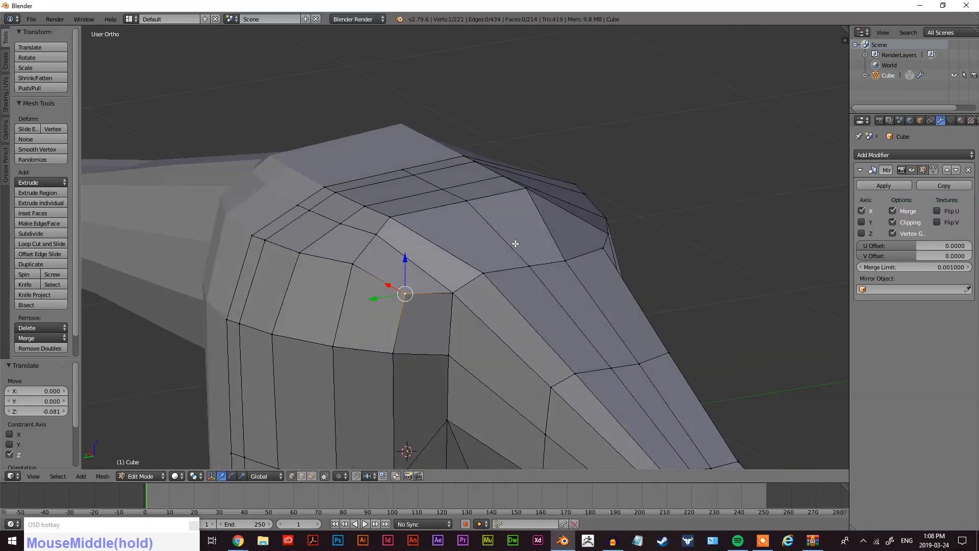
pyautogui.moveTo(439, 278); pyautogui.dragTo(458, 288, button='middle')
pyautogui.scroll(-2, 391, 298)
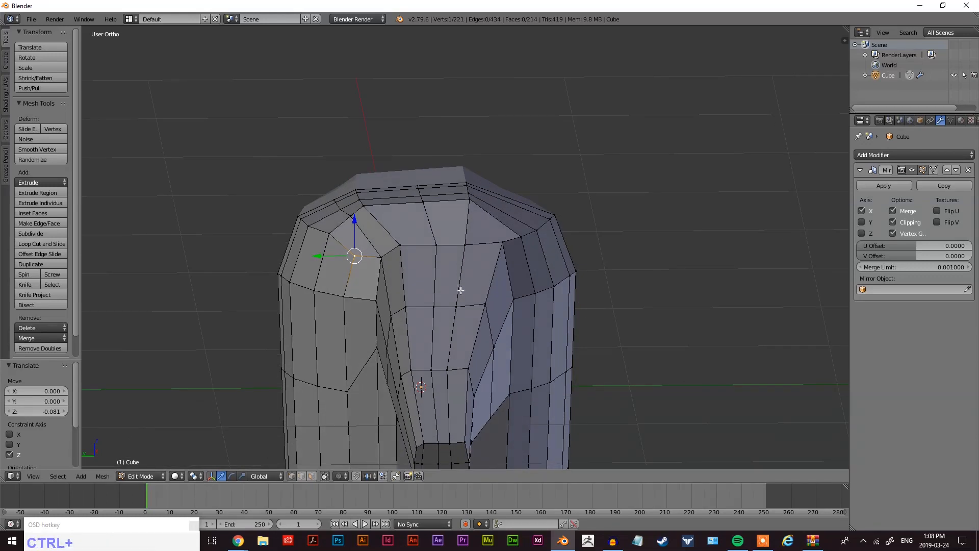
pyautogui.hotkey('ctrl', 'Tab')
pyautogui.click(457, 298)
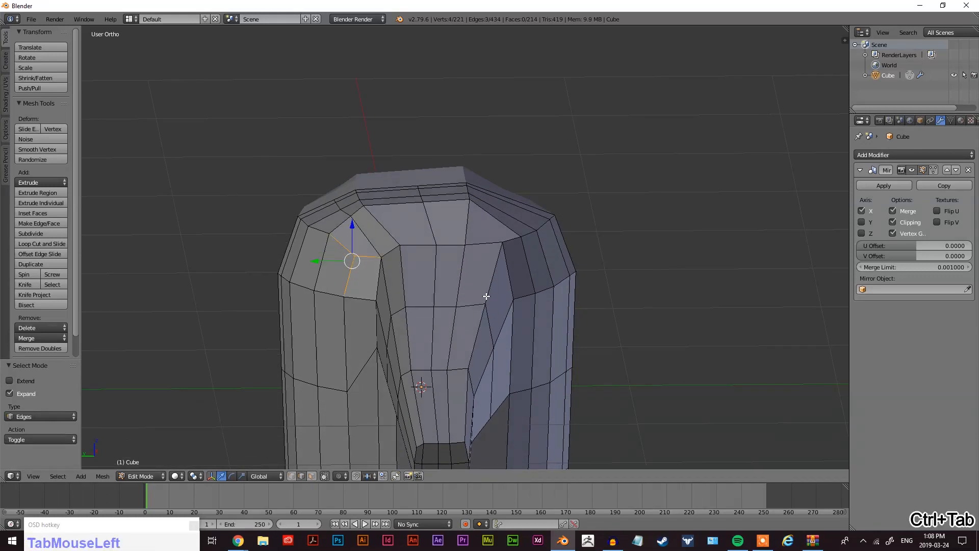
pyautogui.moveTo(494, 294); pyautogui.dragTo(415, 284, button='middle')
pyautogui.rightClick(381, 266)
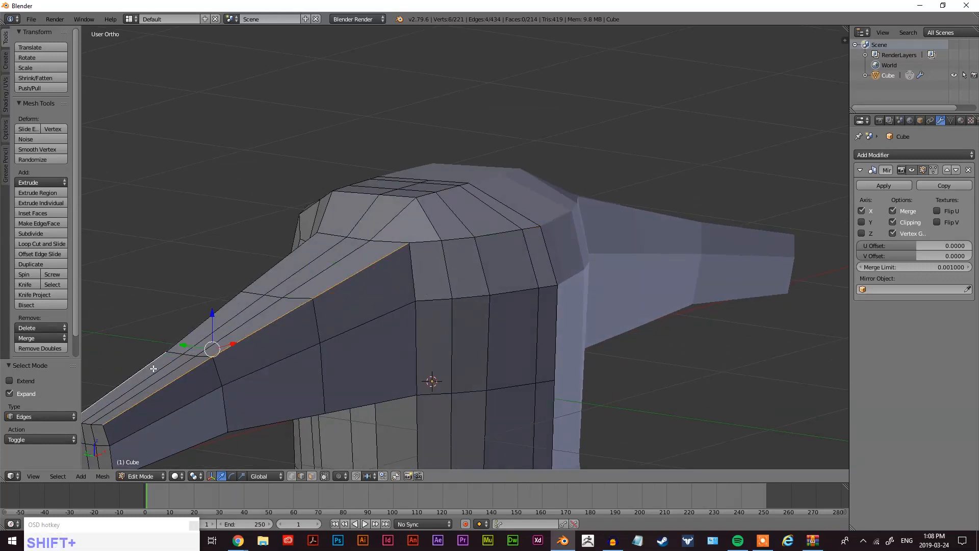
pyautogui.hotkey('shift', 'z')
pyautogui.scroll(-3, 394, 332)
pyautogui.moveTo(393, 331); pyautogui.dragTo(405, 265, button='middle')
pyautogui.hotkey('shift', 'z')
pyautogui.hotkey('ctrl', 'e')
pyautogui.click(404, 257)
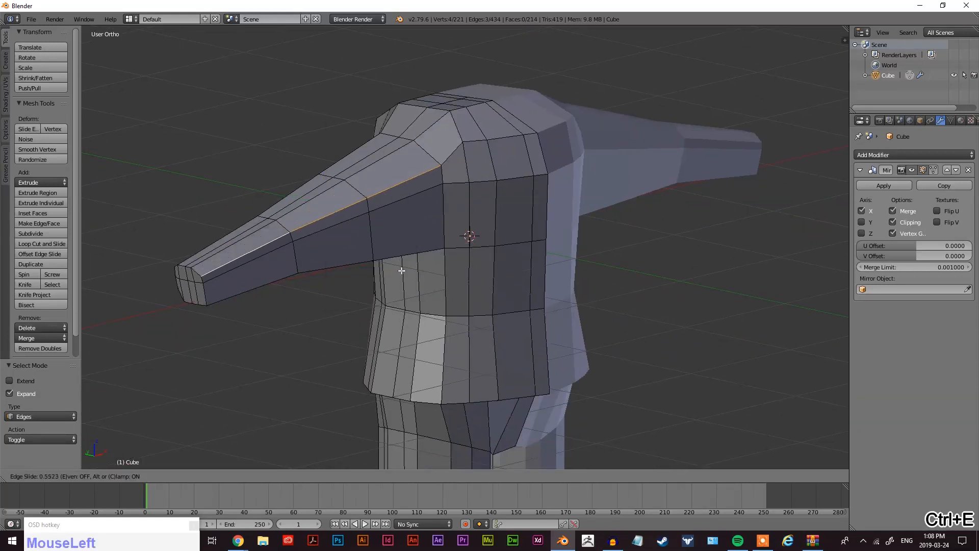
pyautogui.click(403, 271)
# Edge-slide the edge run along the arm's lower back by a factor of 0.435.
pyautogui.keyDown('alt'); pyautogui.rightClick(359, 260); pyautogui.keyUp('alt')
pyautogui.moveTo(369, 259); pyautogui.dragTo(513, 184, button='middle')
pyautogui.hotkey('ctrl', 'e')
pyautogui.click(405, 220)
pyautogui.click(405, 204)
# Select the edge loop where the arm joins the torso, move it 0.042 along Y and scale it to 0.892.
pyautogui.keyDown('alt'); pyautogui.keyDown('shift'); pyautogui.rightClick(480, 187); pyautogui.keyUp('shift'); pyautogui.keyUp('alt')
pyautogui.moveTo(436, 175); pyautogui.dragTo(502, 192, button='middle')
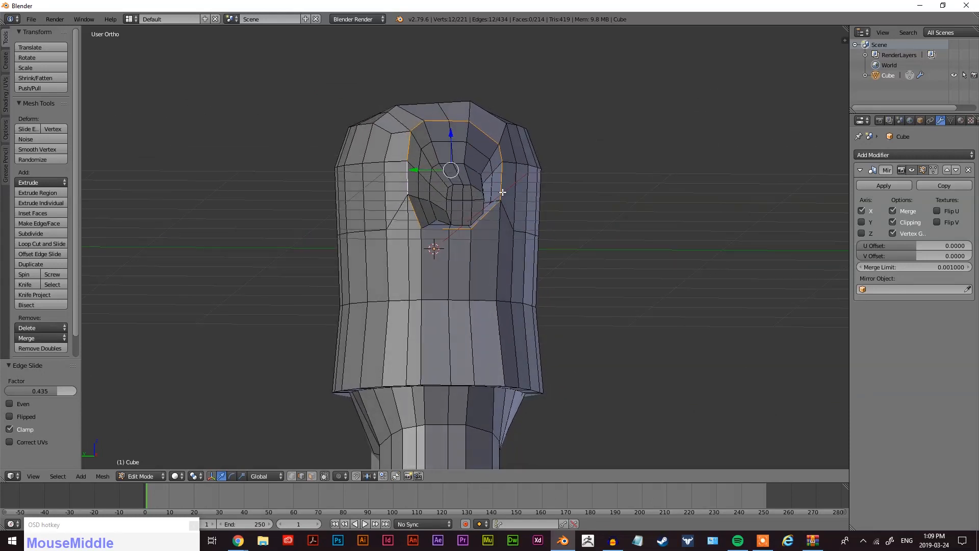
pyautogui.press('g')
pyautogui.press('y')
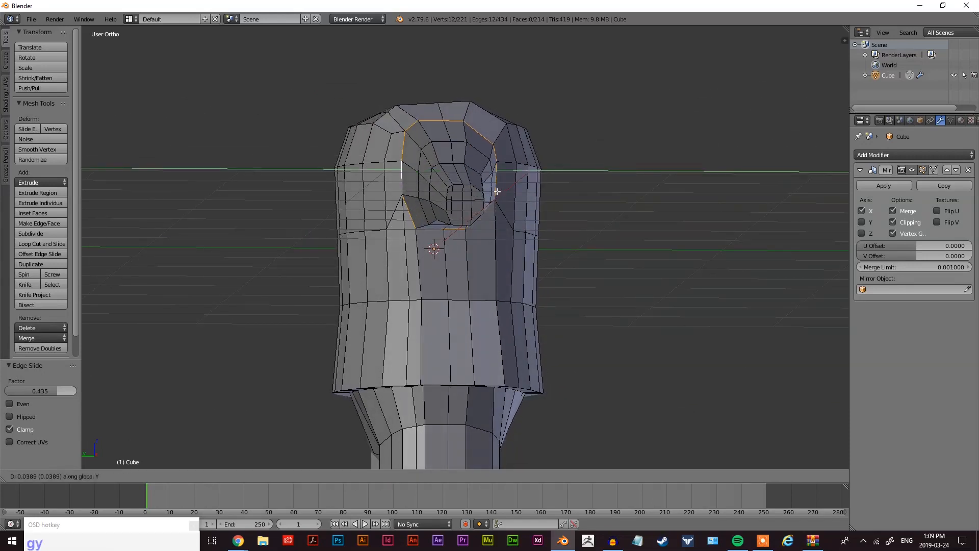
pyautogui.click(495, 191)
pyautogui.press('s')
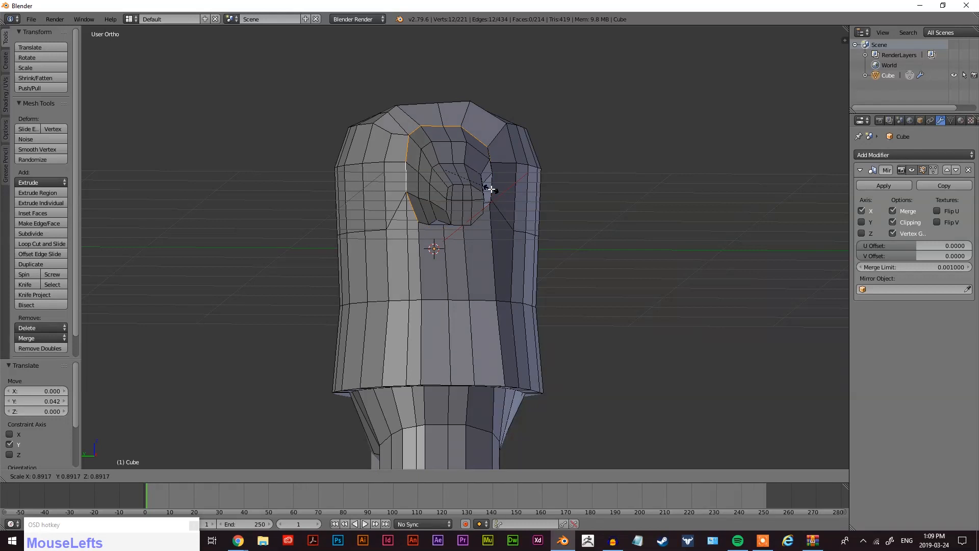
pyautogui.click(491, 190)
# Scale the edge run along the arm's upper front to 0.856.
pyautogui.moveTo(490, 191); pyautogui.dragTo(552, 206, button='middle')
pyautogui.keyDown('alt'); pyautogui.rightClick(552, 203); pyautogui.keyUp('alt')
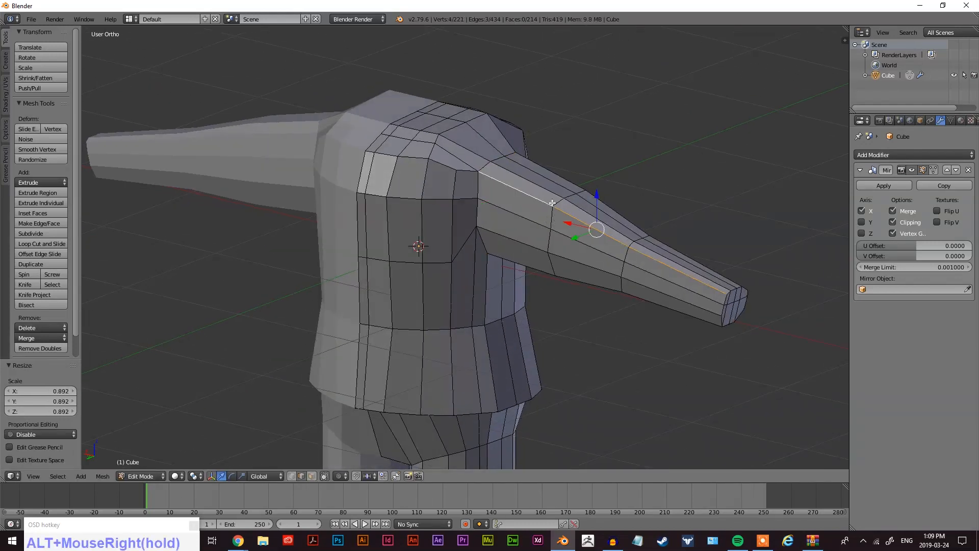
pyautogui.press('s')
pyautogui.click(593, 219)
# Select all the end faces of the arm and move them 0.178 along Y.
pyautogui.moveTo(593, 219); pyautogui.dragTo(489, 271, button='middle')
pyautogui.hotkey('ctrl', 'Tab')
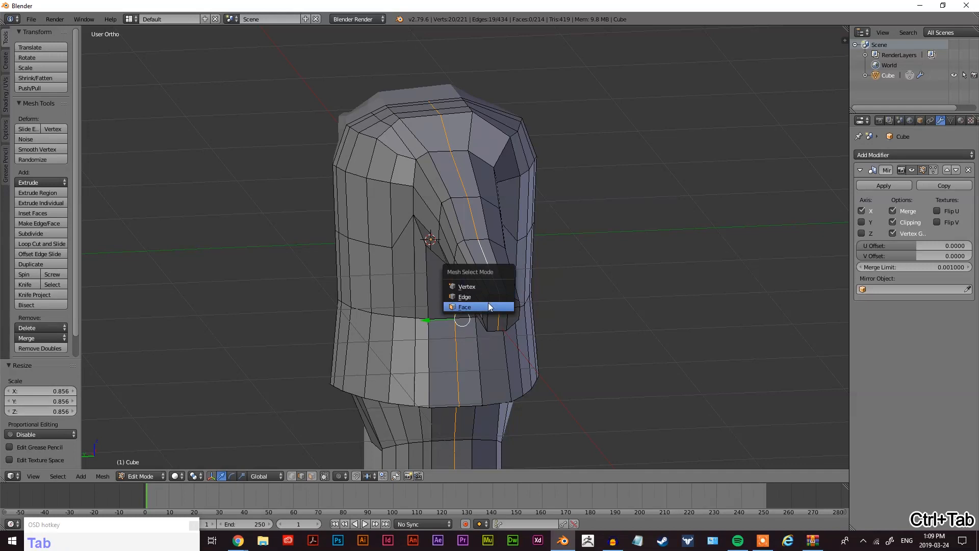
pyautogui.click(488, 306)
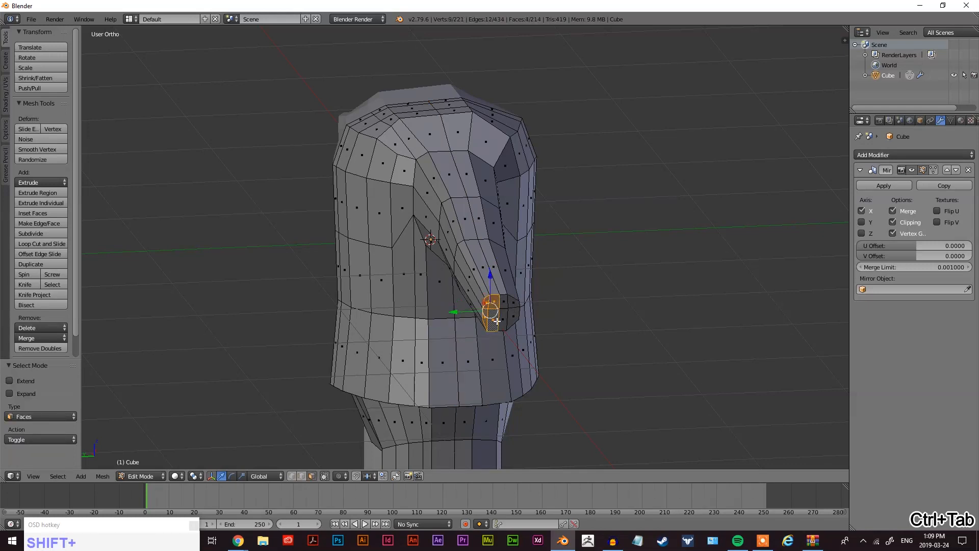
pyautogui.keyDown('shift'); pyautogui.rightClick(508, 316); pyautogui.keyUp('shift')
pyautogui.moveTo(530, 317); pyautogui.dragTo(483, 430, button='middle')
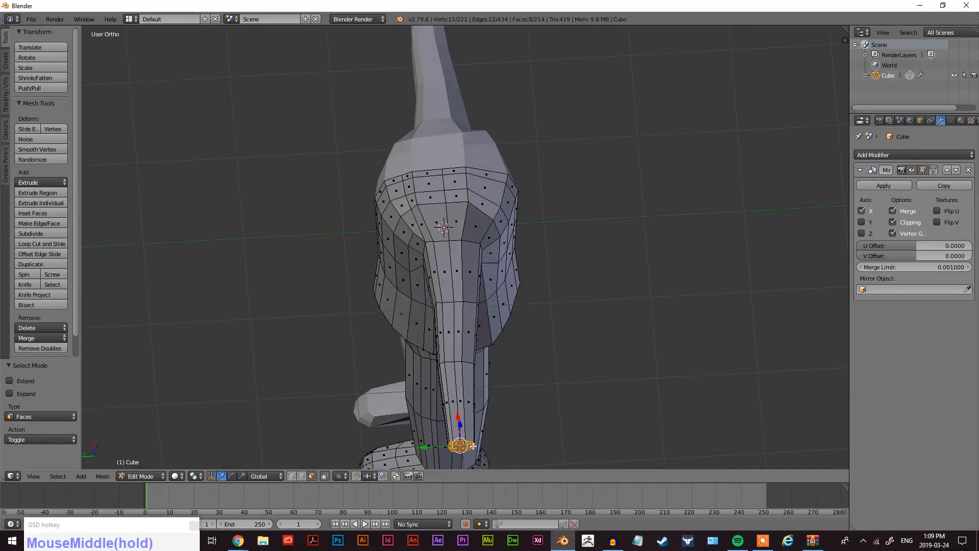
pyautogui.press('g')
pyautogui.press('y')
pyautogui.click(455, 447)
# Select the middle edges along the front of the arm and move them 0.025 along Y.
pyautogui.moveTo(442, 428); pyautogui.dragTo(505, 246, button='middle')
pyautogui.scroll(3, 439, 280)
pyautogui.scroll(3, 469, 219)
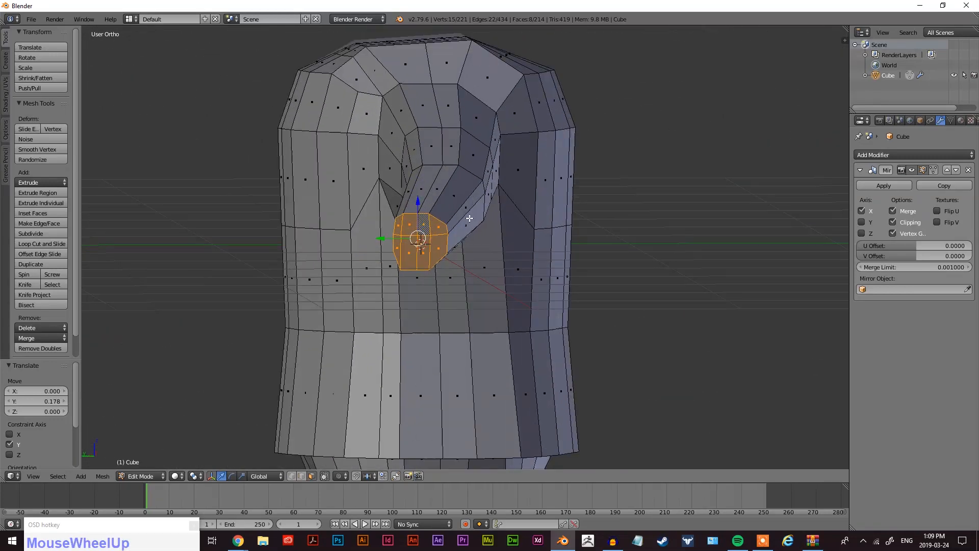
pyautogui.moveTo(430, 203); pyautogui.dragTo(443, 224, button='middle')
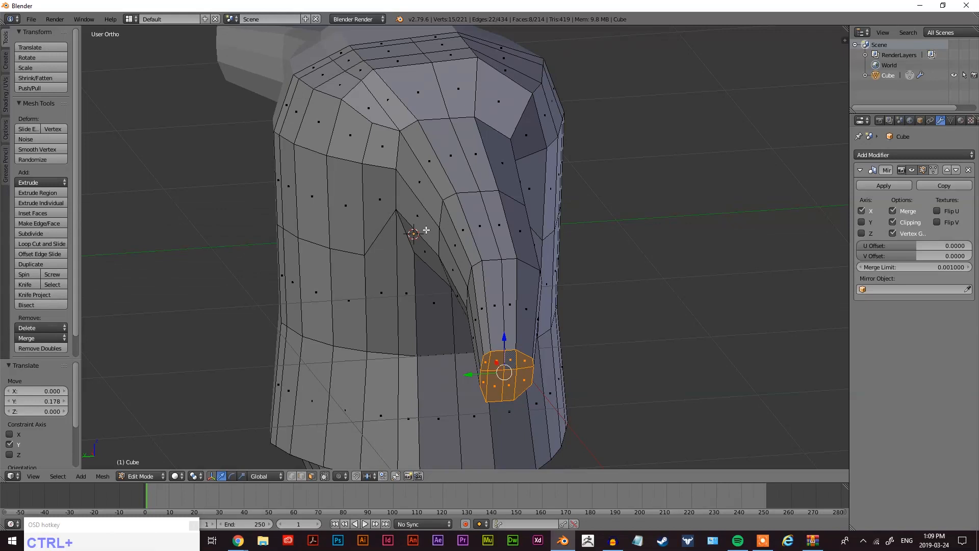
pyautogui.hotkey('ctrl', 'Tab')
pyautogui.click(388, 223)
pyautogui.keyDown('alt'); pyautogui.rightClick(431, 221); pyautogui.keyUp('alt')
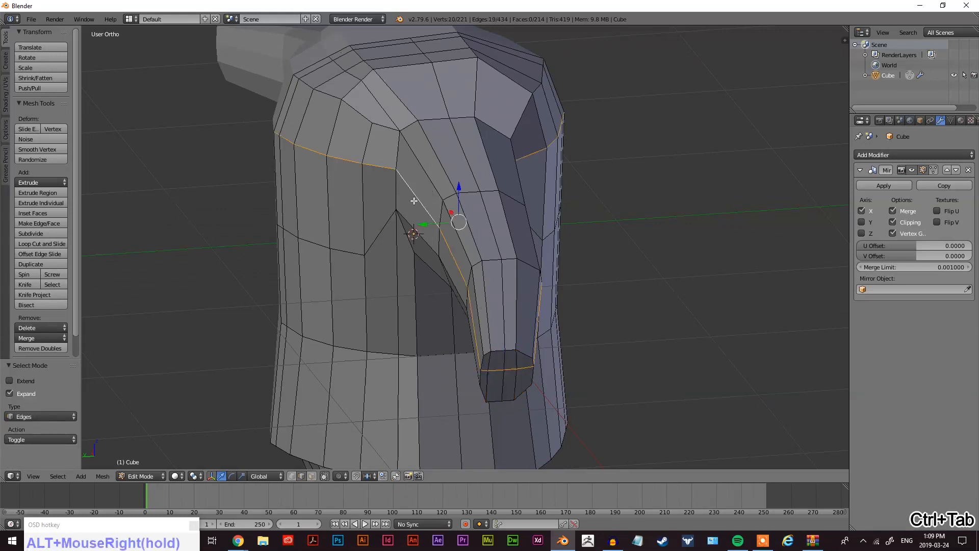
pyautogui.moveTo(430, 220); pyautogui.dragTo(466, 201, button='middle')
pyautogui.rightClick(489, 163)
pyautogui.keyDown('shift'); pyautogui.rightClick(622, 186); pyautogui.keyUp('shift')
pyautogui.moveTo(622, 186); pyautogui.dragTo(553, 217, button='middle')
pyautogui.press('g')
pyautogui.press('y')
pyautogui.click(436, 228)
# Move the middle edges along the back of the arm -0.024 along Y.
pyautogui.moveTo(436, 227)
pyautogui.mouseDown(button='middle')
pyautogui.moveTo(500, 229)
pyautogui.moveTo(442, 232)
pyautogui.mouseUp(button='middle')
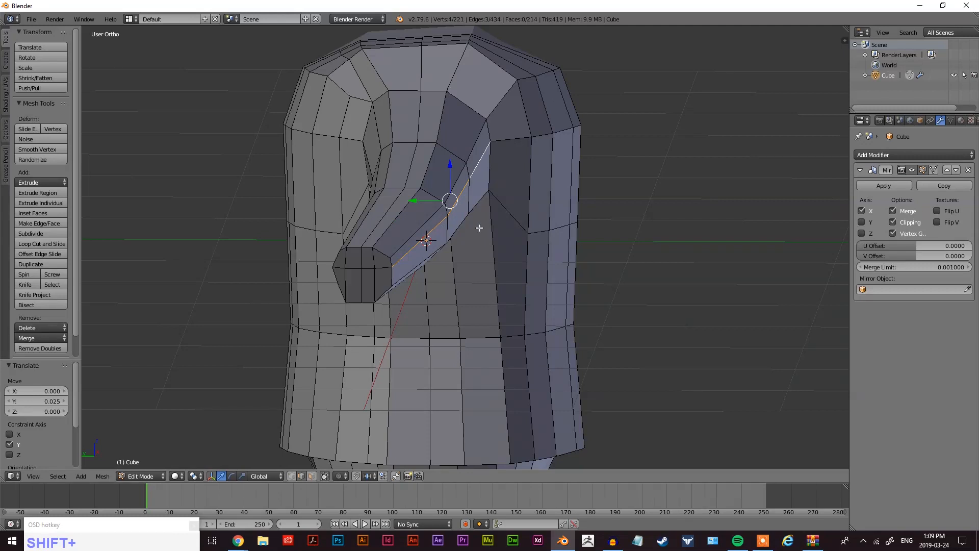
pyautogui.press('g')
pyautogui.press('y')
pyautogui.moveTo(448, 258); pyautogui.dragTo(442, 190, button='middle')
# Edge-slide the front edge run on the arm's underside by a factor of 0.224.
pyautogui.keyDown('alt'); pyautogui.rightClick(418, 160); pyautogui.keyUp('alt')
pyautogui.rightClick(421, 166)
pyautogui.moveTo(434, 116); pyautogui.dragTo(508, 227, button='middle')
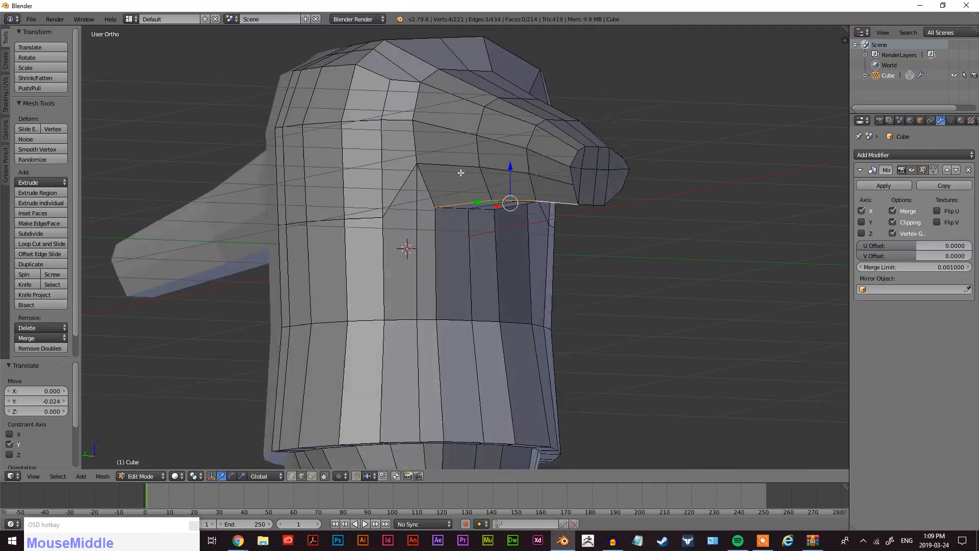
pyautogui.hotkey('ctrl', 'e')
pyautogui.click(507, 228)
pyautogui.click(505, 221)
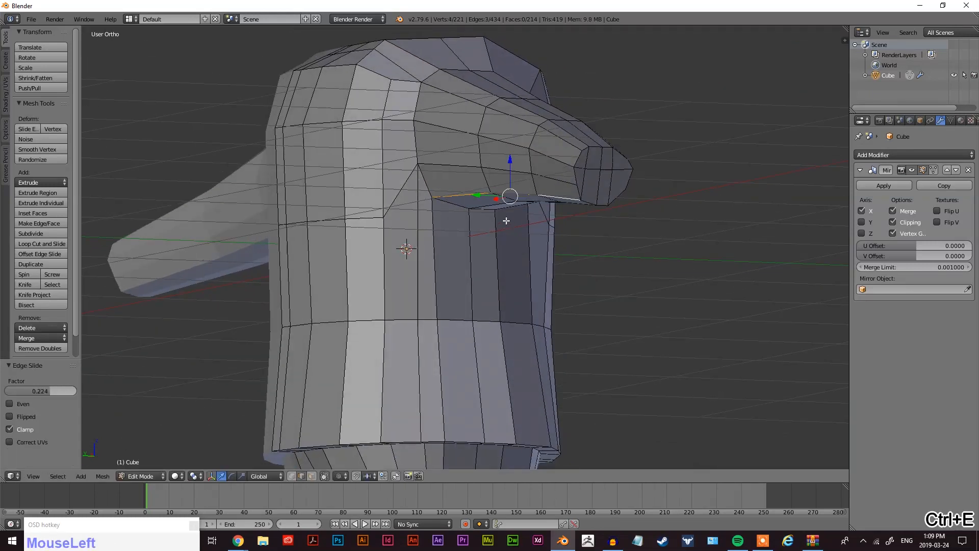
# Edge-slide the back edge run on the arm's underside by a factor of -0.352.
pyautogui.moveTo(505, 222); pyautogui.dragTo(471, 214, button='middle')
pyautogui.keyDown('alt'); pyautogui.rightClick(439, 192); pyautogui.keyUp('alt')
pyautogui.rightClick(439, 186)
pyautogui.hotkey('ctrl', 'e')
pyautogui.click(425, 171)
pyautogui.click(428, 161)
# Insert one loop cut around the upper arm between the shoulder and the next edge loop.
pyautogui.moveTo(429, 162); pyautogui.dragTo(525, 276, button='middle')
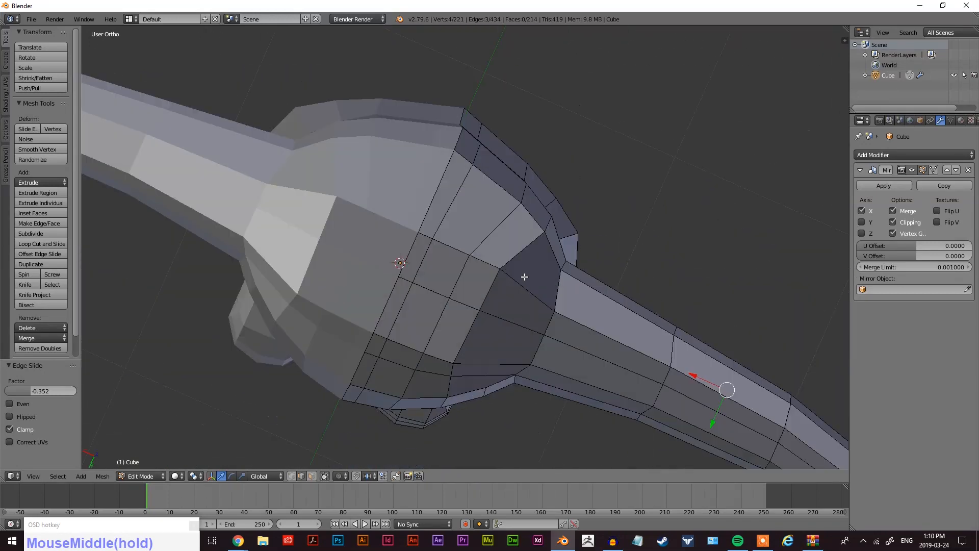
pyautogui.moveTo(529, 330); pyautogui.dragTo(500, 245, button='middle')
pyautogui.hotkey('ctrl', 'r')
pyautogui.click(512, 236)
pyautogui.click(514, 237)
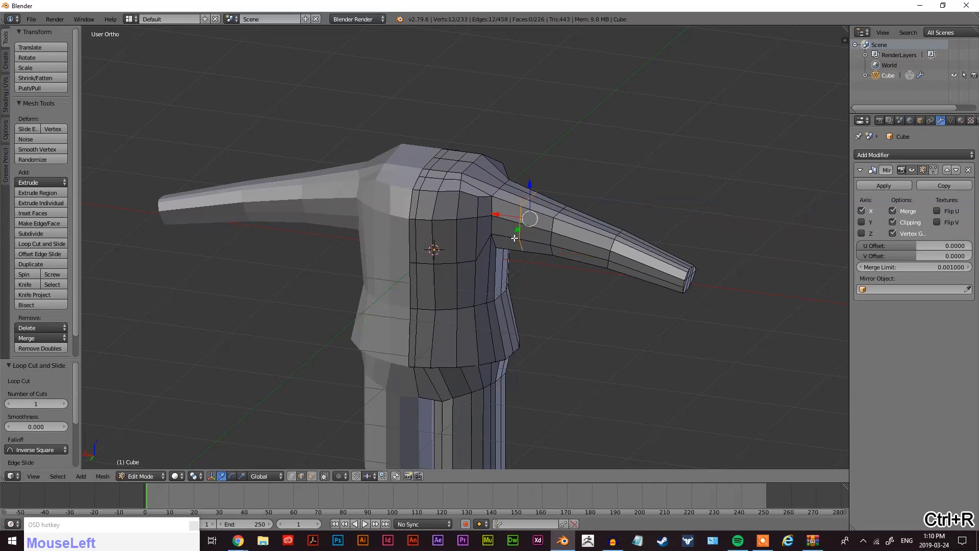
# Edge-slide the elbow's edge loop toward the shoulder by a factor of -0.249.
pyautogui.moveTo(554, 218); pyautogui.dragTo(690, 234, button='middle')
pyautogui.scroll(2, 619, 218)
pyautogui.scroll(-3, 656, 250)
pyautogui.keyDown('alt'); pyautogui.rightClick(607, 227); pyautogui.keyUp('alt')
pyautogui.hotkey('ctrl', 'e')
pyautogui.click(619, 233)
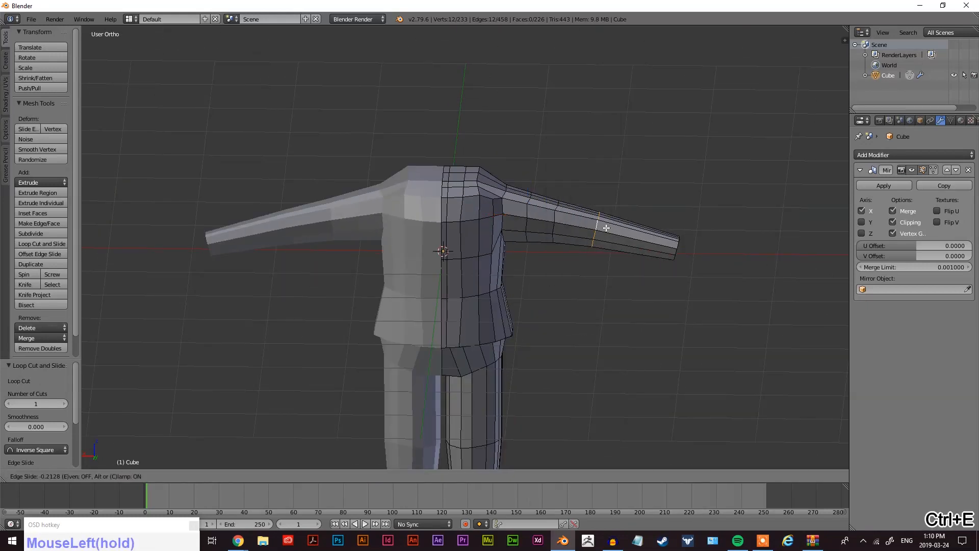
pyautogui.click(603, 229)
# Insert a loop cut around the forearm close to the elbow's edge loop.
pyautogui.scroll(2, 617, 241)
pyautogui.keyDown('shift'); pyautogui.scroll(2, 444, 271); pyautogui.keyUp('shift')
pyautogui.scroll(-3, 400, 343)
pyautogui.keyDown('shift'); pyautogui.moveTo(400, 343); pyautogui.dragTo(529, 414, button='middle'); pyautogui.keyUp('shift')
pyautogui.scroll(3, 417, 199)
pyautogui.scroll(-5, 550, 252)
pyautogui.scroll(4, 571, 121)
pyautogui.keyDown('shift'); pyautogui.moveTo(570, 120); pyautogui.dragTo(544, 146, button='middle'); pyautogui.keyUp('shift')
pyautogui.scroll(3, 588, 180)
pyautogui.scroll(2, 587, 180)
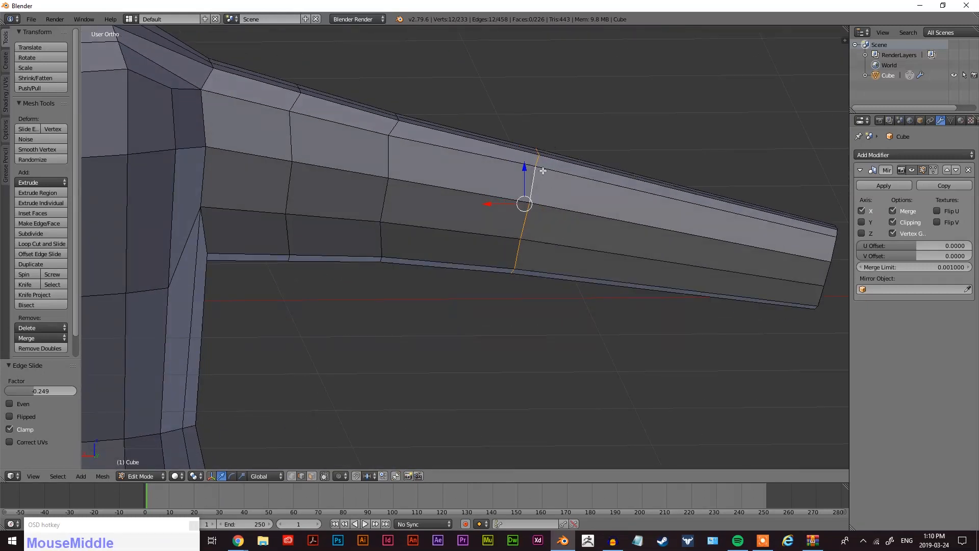
pyautogui.hotkey('ctrl', 'e')
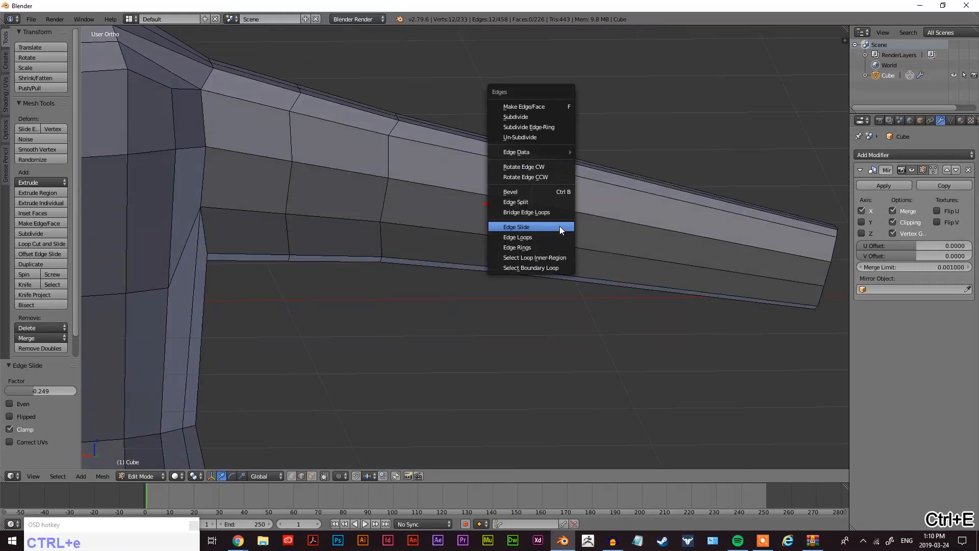
pyautogui.hotkey('ctrl', 'r')
pyautogui.click(577, 207)
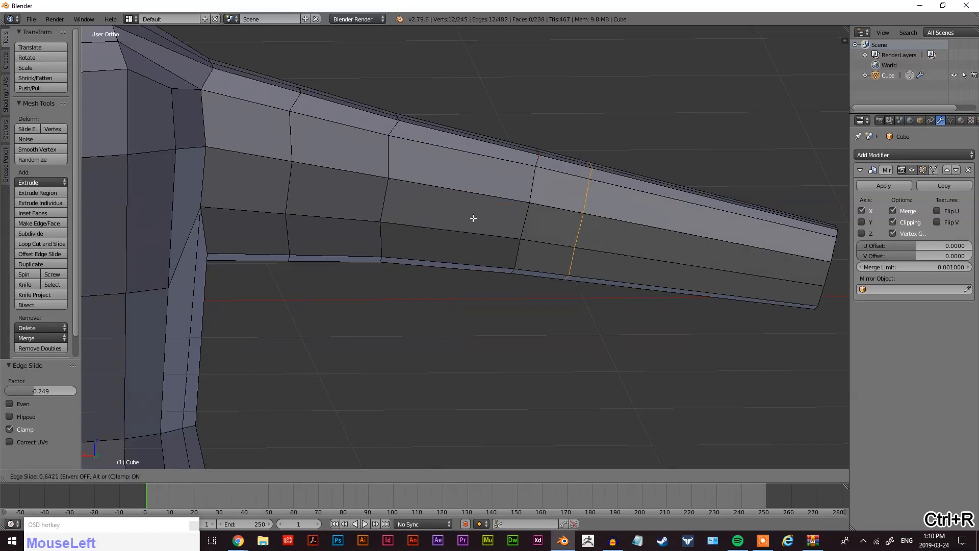
pyautogui.click(440, 221)
# Add two more loop cuts at the elbow, one on its upper-arm side and one slightly farther along the forearm.
pyautogui.hotkey('ctrl', 'r')
pyautogui.click(472, 230)
pyautogui.click(515, 240)
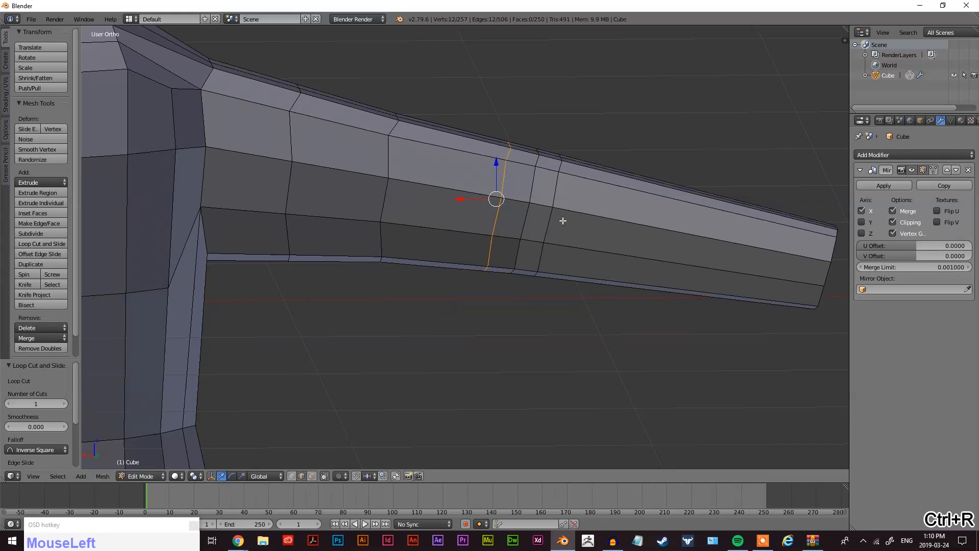
pyautogui.moveTo(496, 195); pyautogui.dragTo(525, 234, button='middle')
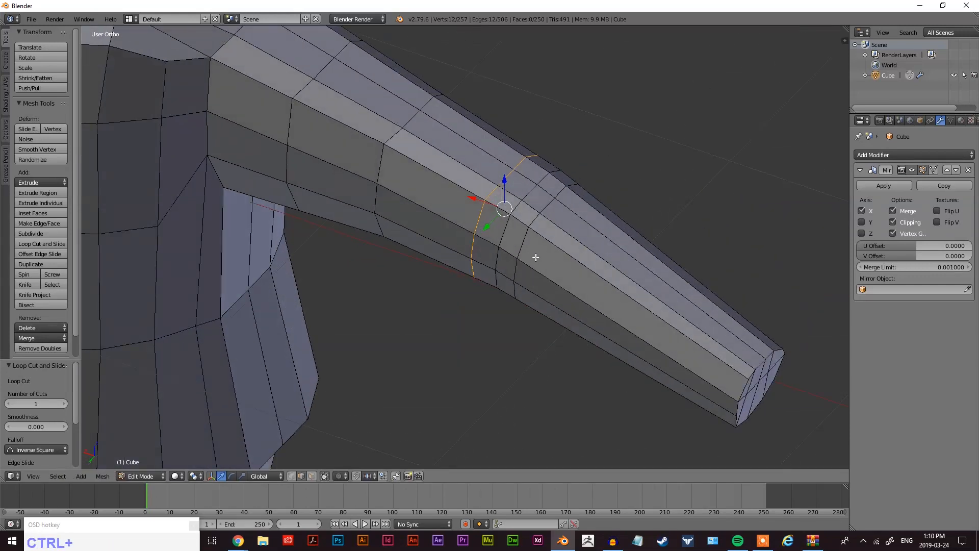
pyautogui.click(530, 259)
pyautogui.click(420, 223)
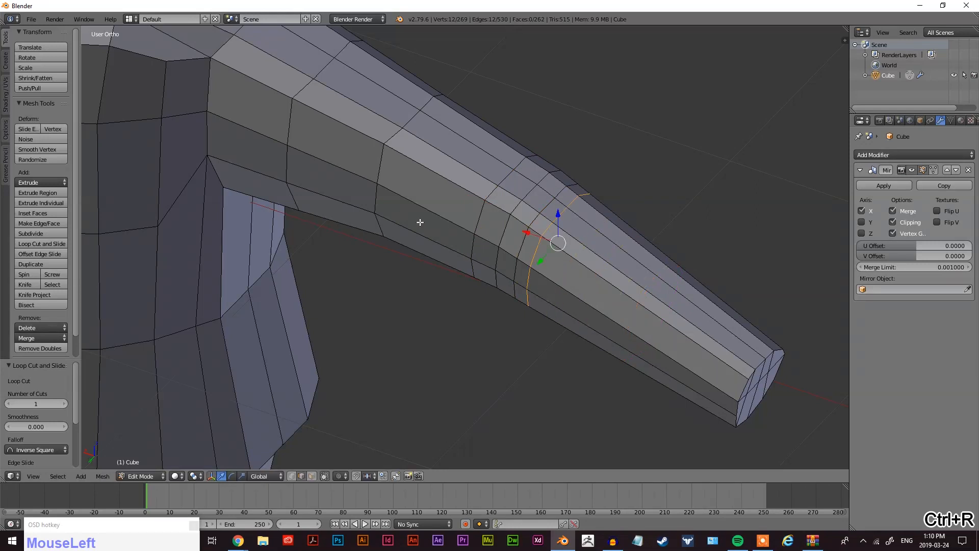
# Insert a loop cut around the upper arm just shoulder-side of the elbow's loops, and select the elbow's central edge loop.
pyautogui.hotkey('ctrl', 'r')
pyautogui.click(420, 225)
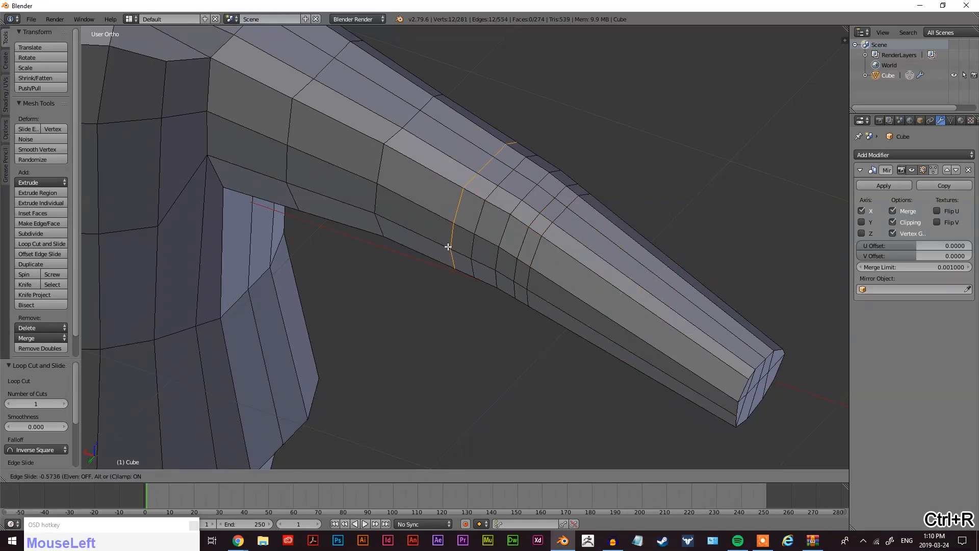
pyautogui.click(454, 250)
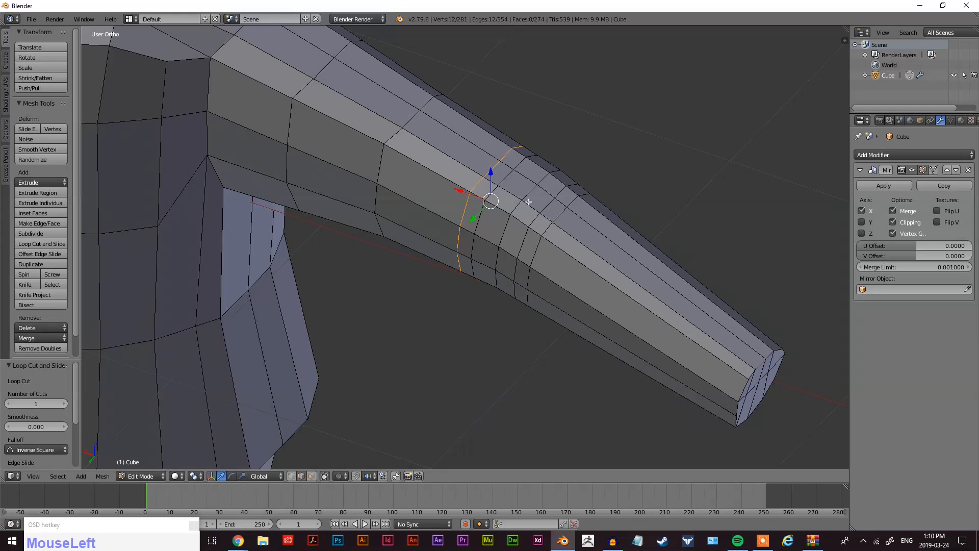
pyautogui.keyDown('alt'); pyautogui.rightClick(482, 278); pyautogui.keyUp('alt')
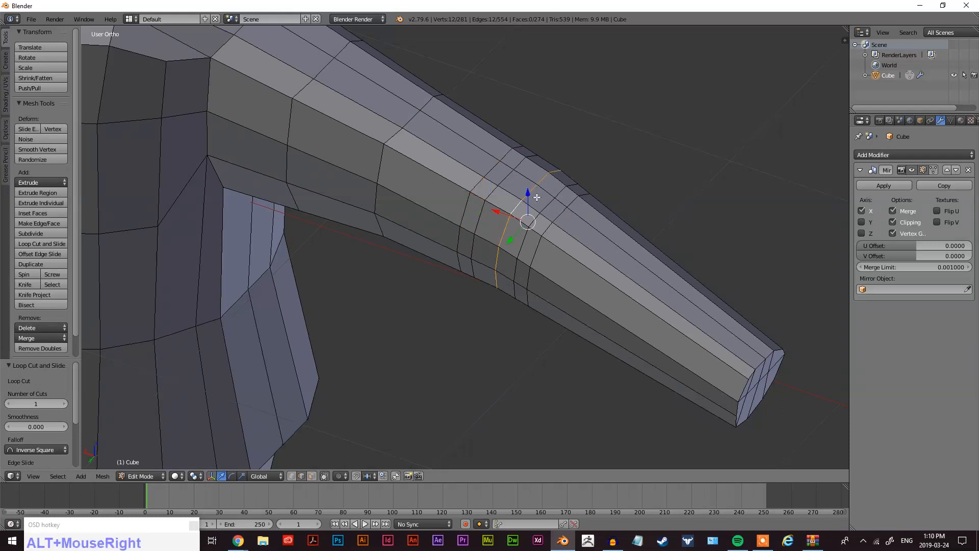
pyautogui.scroll(-3, 537, 198)
pyautogui.moveTo(564, 194); pyautogui.dragTo(499, 208, button='middle')
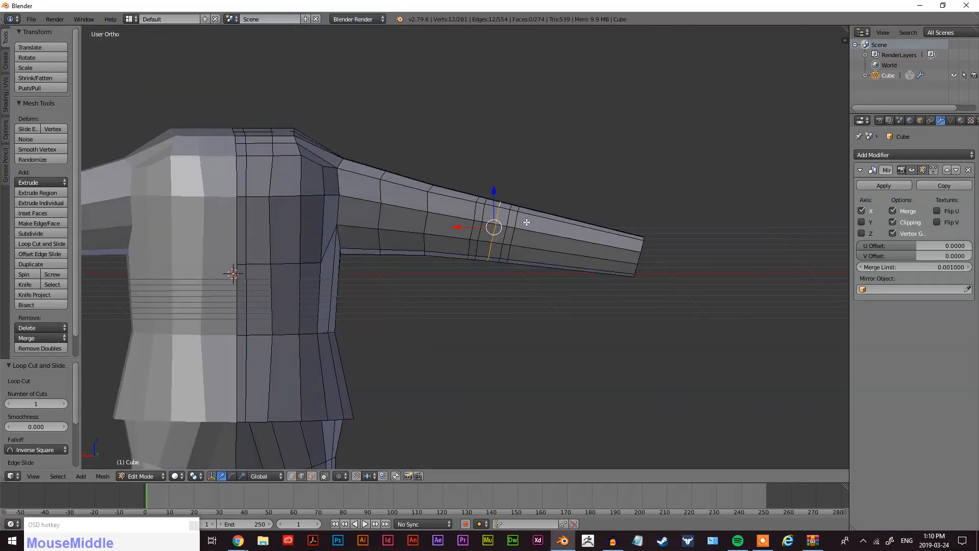
# Insert two loop cuts around the leg at the knee, one just below the knee edge loop and one above it.
pyautogui.scroll(-2, 468, 235)
pyautogui.keyDown('shift'); pyautogui.moveTo(453, 280); pyautogui.dragTo(566, 102, button='middle'); pyautogui.keyUp('shift')
pyautogui.keyDown('shift'); pyautogui.moveTo(437, 388); pyautogui.dragTo(522, 191, button='middle'); pyautogui.keyUp('shift')
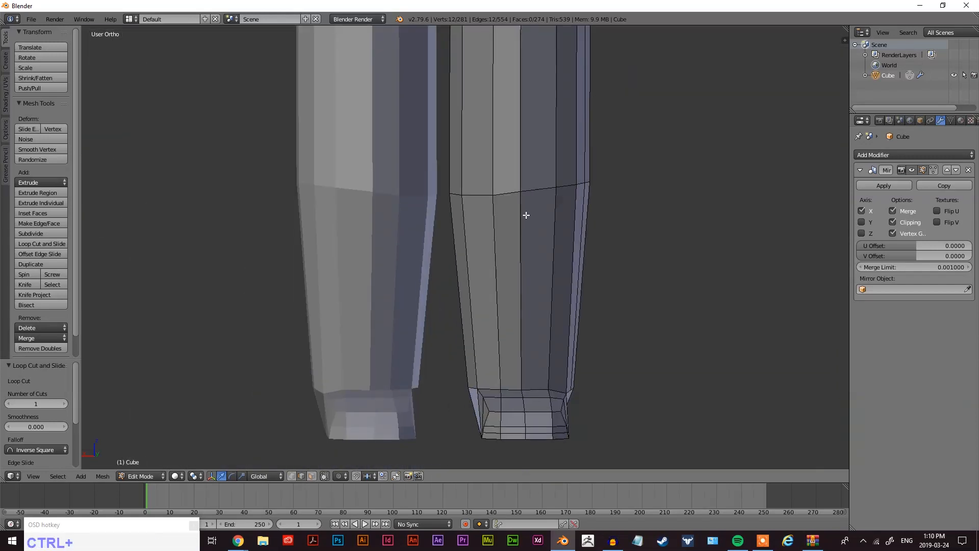
pyautogui.hotkey('ctrl', 'r')
pyautogui.click(526, 213)
pyautogui.click(545, 151)
pyautogui.hotkey('ctrl', 'r')
pyautogui.click(514, 154)
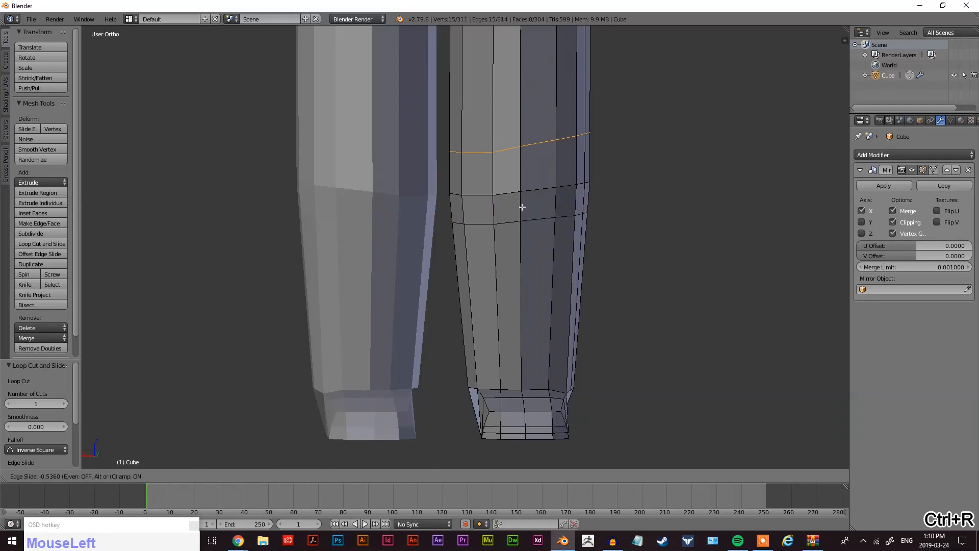
pyautogui.click(524, 221)
# Add two more loop cuts around the leg near the knee, one farther up the thigh and one toward the shin.
pyautogui.hotkey('ctrl', 'r')
pyautogui.click(528, 168)
pyautogui.click(527, 211)
pyautogui.hotkey('ctrl', 'r')
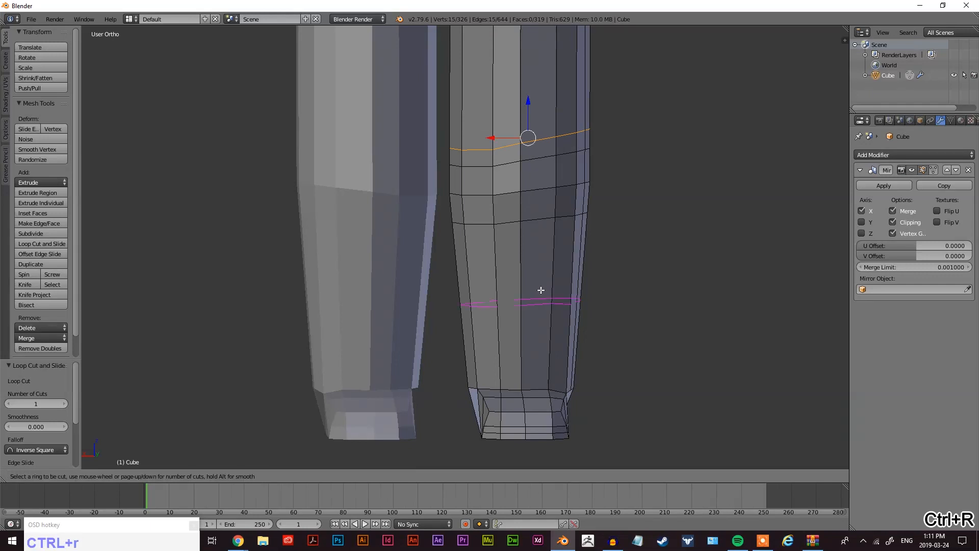
pyautogui.click(520, 220)
pyautogui.click(524, 169)
# Switch to face selection and select all the faces capping the end of the arm.
pyautogui.scroll(-3, 636, 186)
pyautogui.moveTo(636, 186); pyautogui.dragTo(564, 398, button='middle')
pyautogui.scroll(4, 615, 140)
pyautogui.moveTo(663, 194); pyautogui.dragTo(527, 203, button='middle')
pyautogui.scroll(3, 522, 232)
pyautogui.scroll(-2, 633, 179)
pyautogui.hotkey('ctrl', 'Tab')
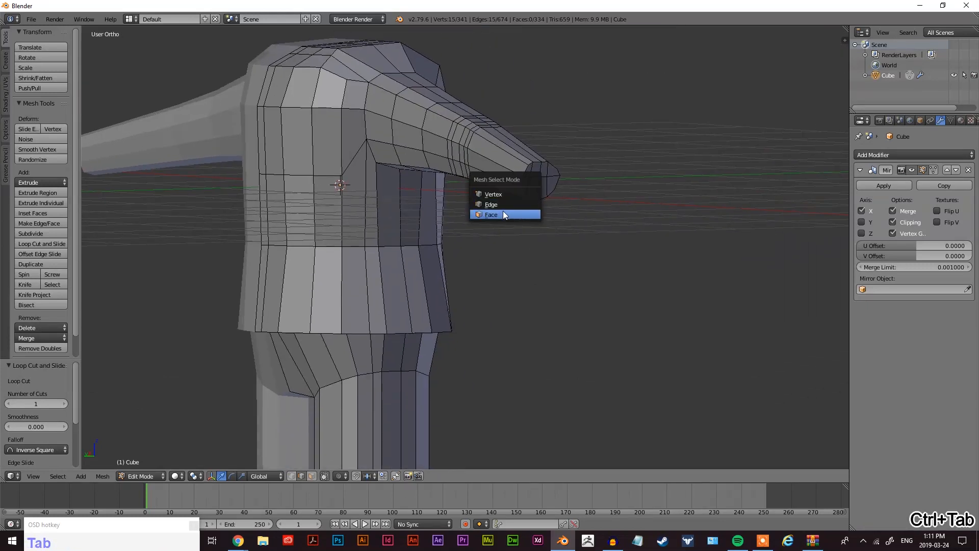
pyautogui.click(503, 213)
pyautogui.rightClick(528, 176)
pyautogui.keyDown('shift'); pyautogui.rightClick(534, 191); pyautogui.keyUp('shift')
pyautogui.keyDown('shift'); pyautogui.rightClick(552, 186); pyautogui.keyUp('shift')
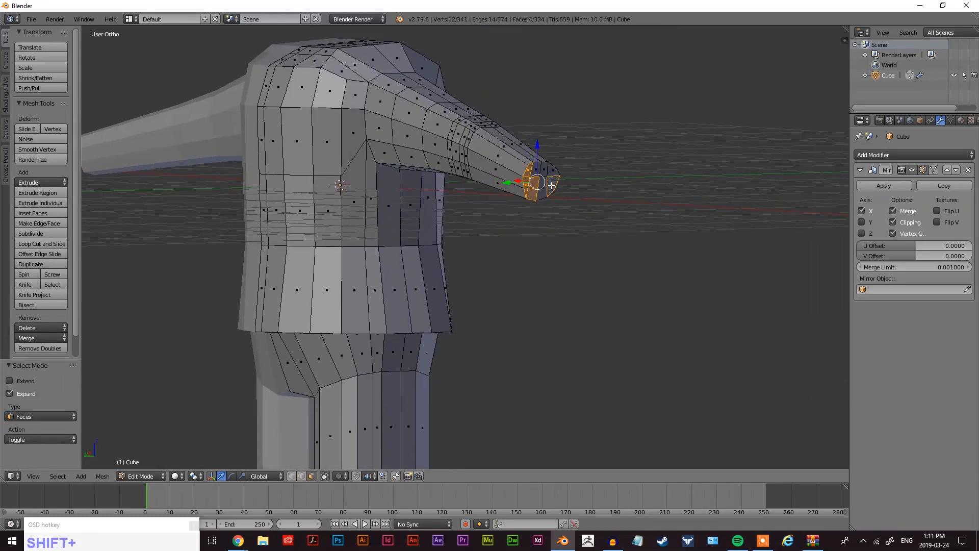
pyautogui.keyDown('shift'); pyautogui.rightClick(549, 182); pyautogui.keyUp('shift')
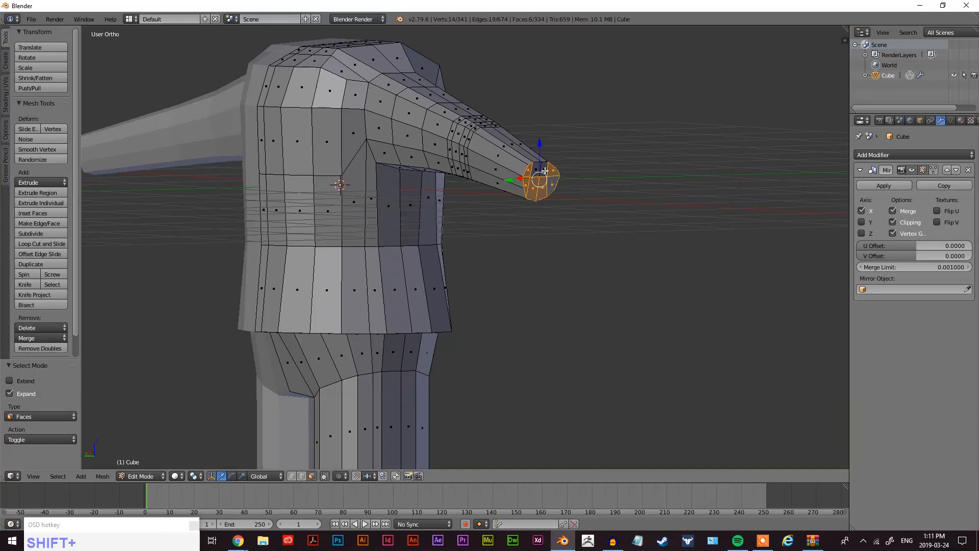
pyautogui.moveTo(533, 185); pyautogui.dragTo(575, 207, button='middle')
# Extrude the arm's end faces outward by about 0.416 and scale the new end faces to 0.450.
pyautogui.scroll(-4, 587, 182)
pyautogui.press('z')
pyautogui.press('z')
pyautogui.scroll(4, 656, 233)
pyautogui.moveTo(656, 234)
pyautogui.mouseDown(button='middle')
pyautogui.moveTo(640, 220)
pyautogui.moveTo(569, 250)
pyautogui.moveTo(546, 247)
pyautogui.mouseUp(button='middle')
pyautogui.press('e')
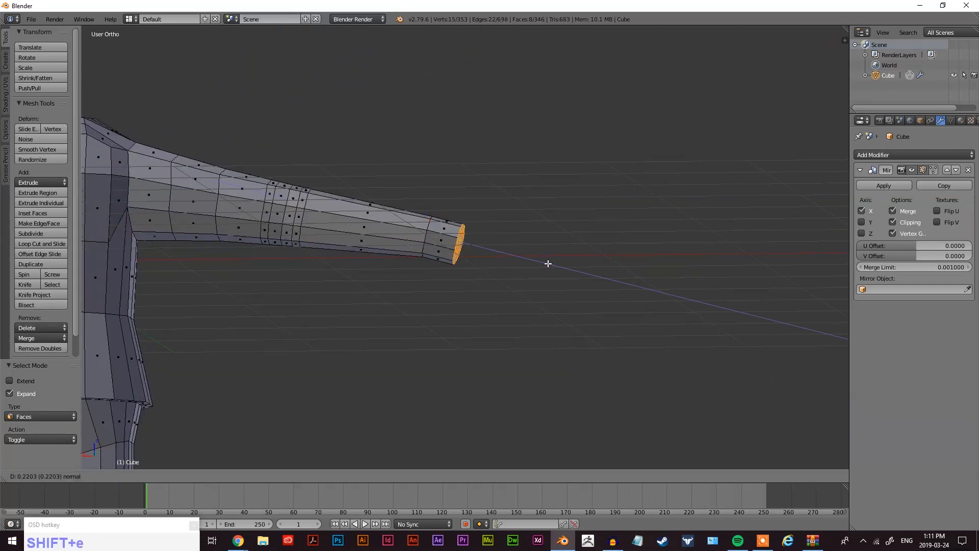
pyautogui.click(575, 272)
pyautogui.press('s')
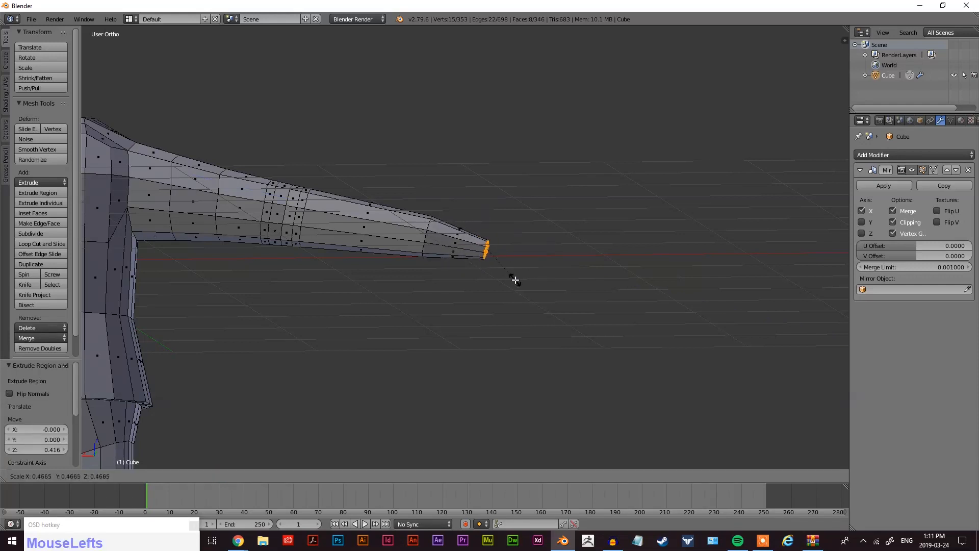
pyautogui.click(514, 280)
# Move the arm's end faces 0.050 along Y and scale them along Y by about 1.8.
pyautogui.moveTo(529, 277); pyautogui.dragTo(429, 317, button='middle')
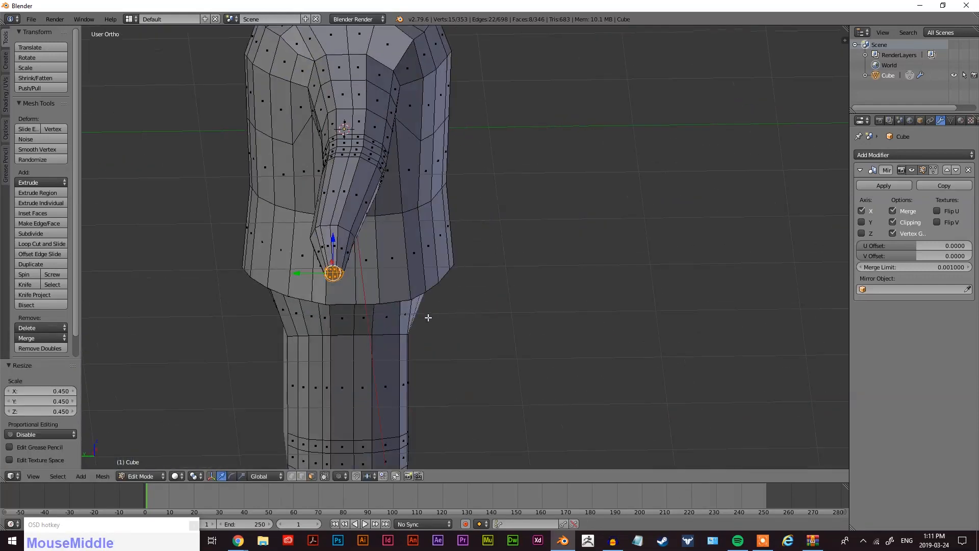
pyautogui.press('g')
pyautogui.press('y')
pyautogui.click(358, 292)
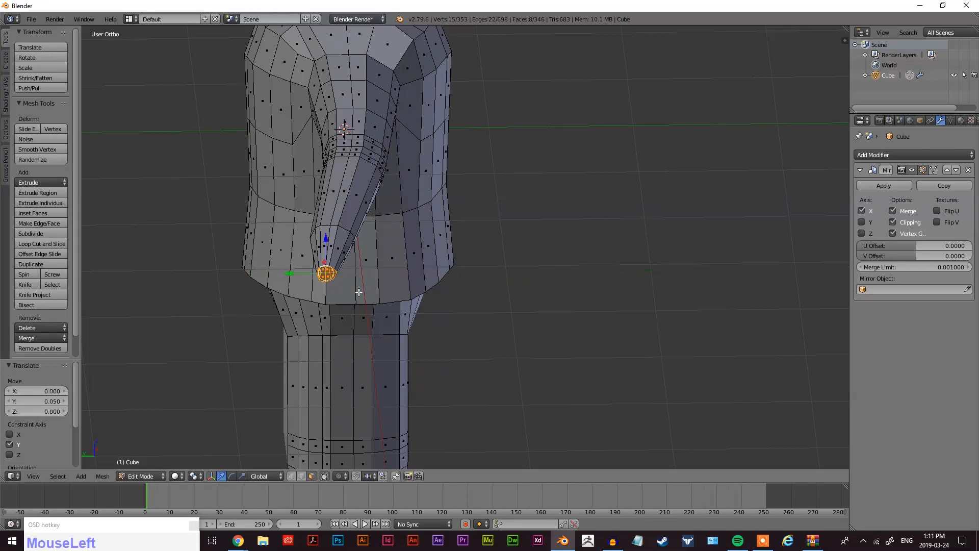
pyautogui.press('s')
pyautogui.press('y')
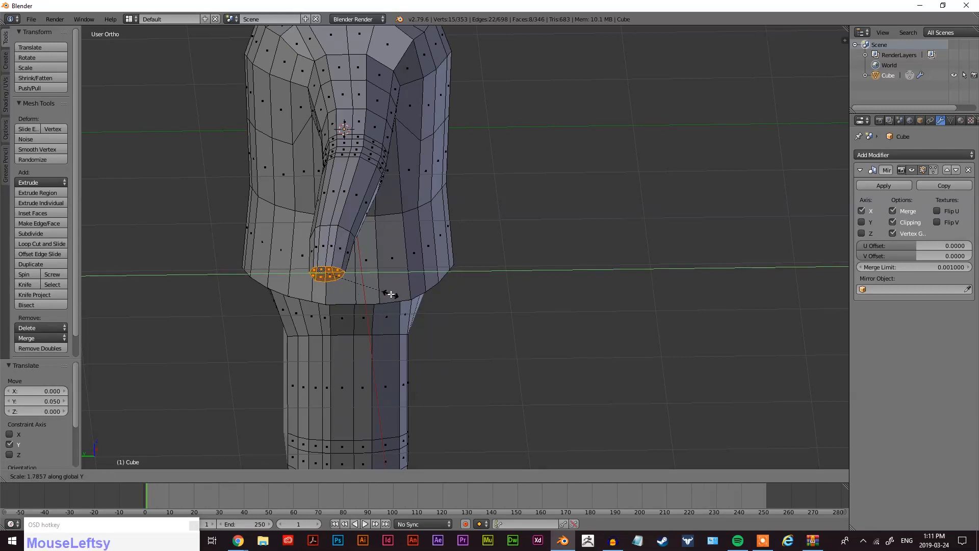
pyautogui.click(394, 294)
# Move the end faces about -0.074 in X and -0.025 in Z, and widen them along Y by about 1.19.
pyautogui.moveTo(393, 294); pyautogui.dragTo(474, 282, button='middle')
pyautogui.press('g')
pyautogui.click(505, 277)
pyautogui.press('s')
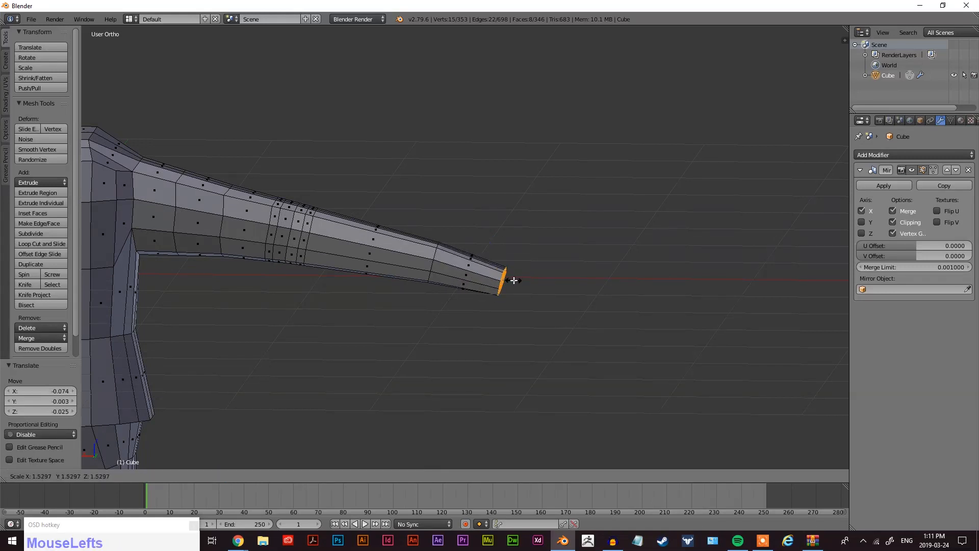
pyautogui.rightClick(533, 323)
pyautogui.moveTo(533, 323); pyautogui.dragTo(356, 330, button='middle')
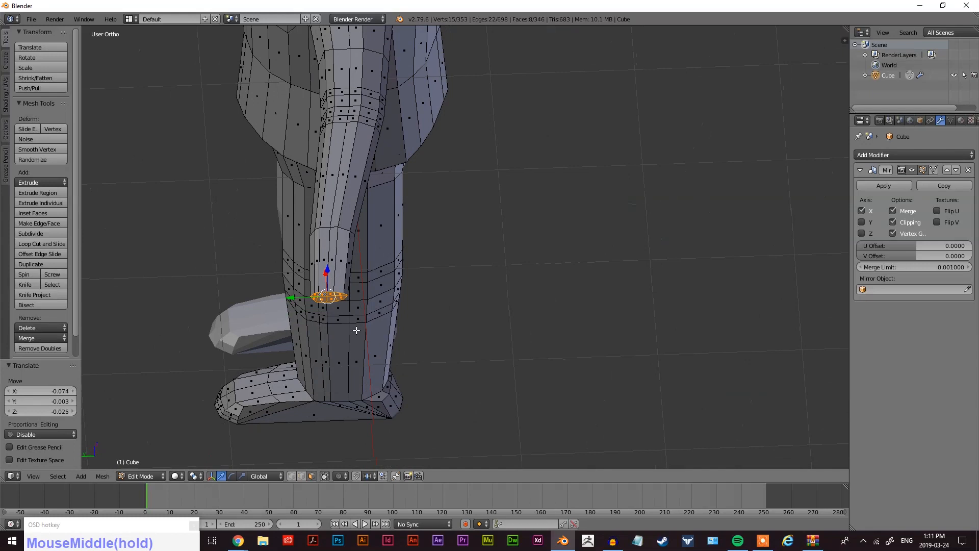
pyautogui.press('s')
pyautogui.press('y')
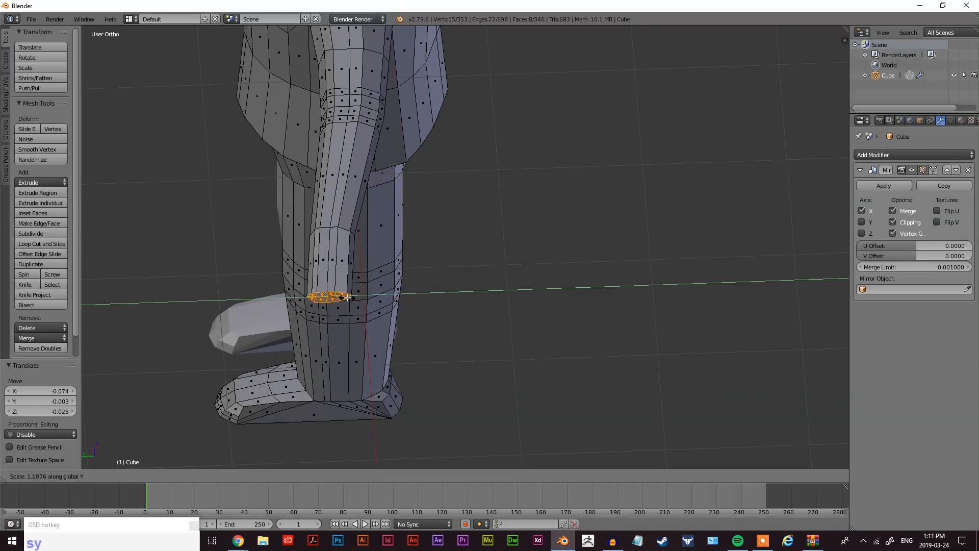
pyautogui.click(347, 297)
# Insert a loop cut around the extruded hand section close to its tip.
pyautogui.moveTo(346, 298); pyautogui.dragTo(513, 203, button='middle')
pyautogui.moveTo(607, 238); pyautogui.dragTo(529, 286, button='middle')
pyautogui.scroll(3, 506, 348)
pyautogui.moveTo(506, 347); pyautogui.dragTo(444, 298, button='middle')
pyautogui.keyDown('shift'); pyautogui.scroll(1, 549, 242); pyautogui.keyUp('shift')
pyautogui.hotkey('ctrl', 'r')
pyautogui.click(593, 228)
pyautogui.click(604, 253)
pyautogui.scroll(2, 428, 277)
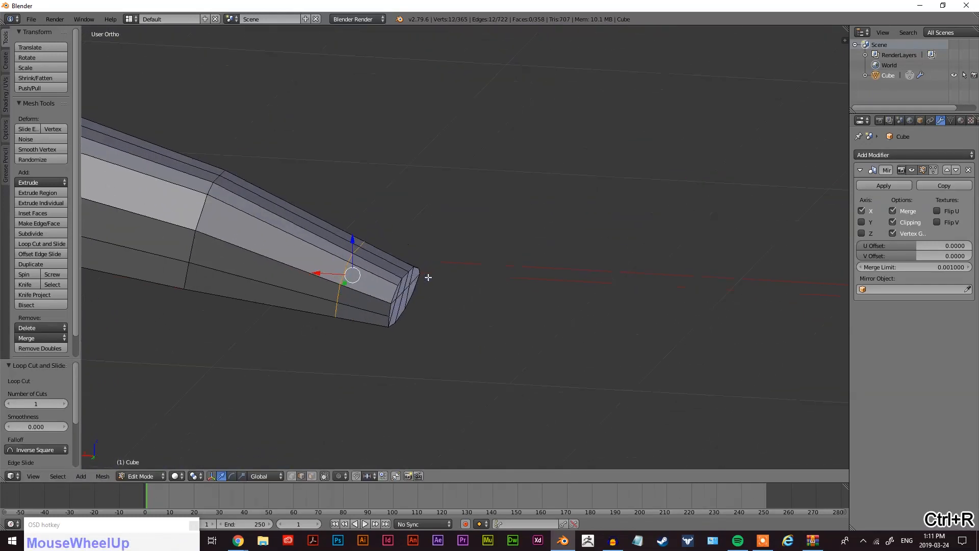
pyautogui.scroll(1, 371, 316)
# Select the upper rim edges of the hand's end cap and edge-slide them by a factor of 0.530.
pyautogui.rightClick(332, 352)
pyautogui.keyDown('shift'); pyautogui.rightClick(348, 322); pyautogui.keyUp('shift')
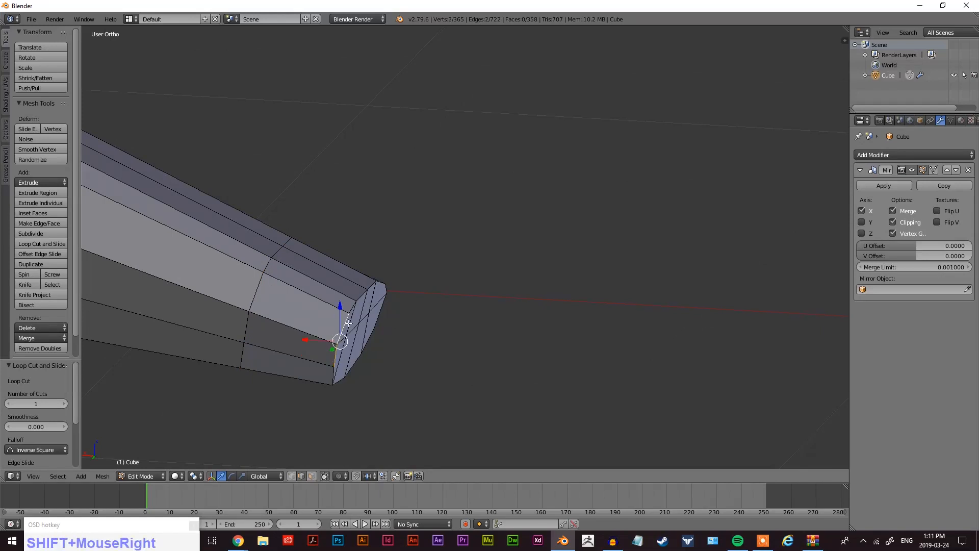
pyautogui.keyDown('shift'); pyautogui.rightClick(375, 285); pyautogui.keyUp('shift')
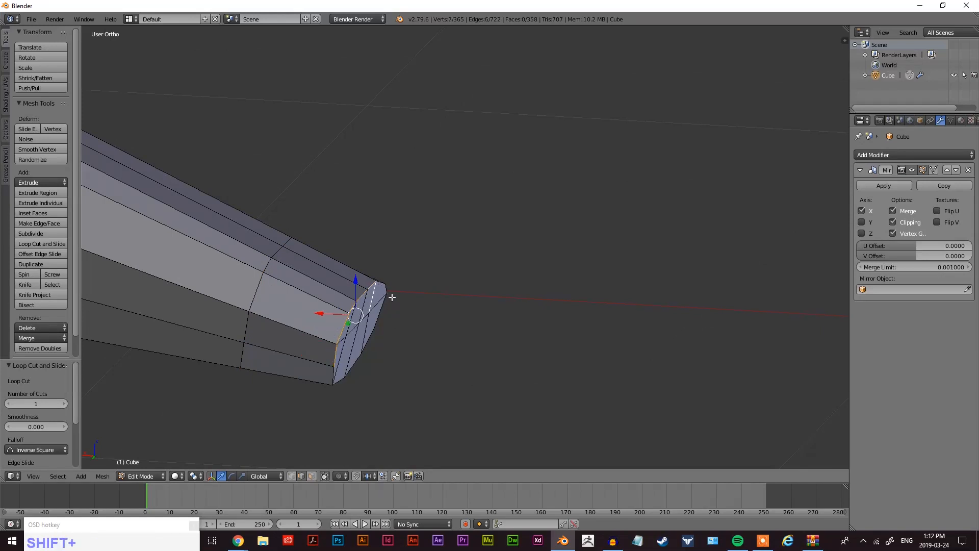
pyautogui.keyDown('shift'); pyautogui.rightClick(380, 296); pyautogui.keyUp('shift')
pyautogui.keyDown('shift'); pyautogui.rightClick(381, 302); pyautogui.keyUp('shift')
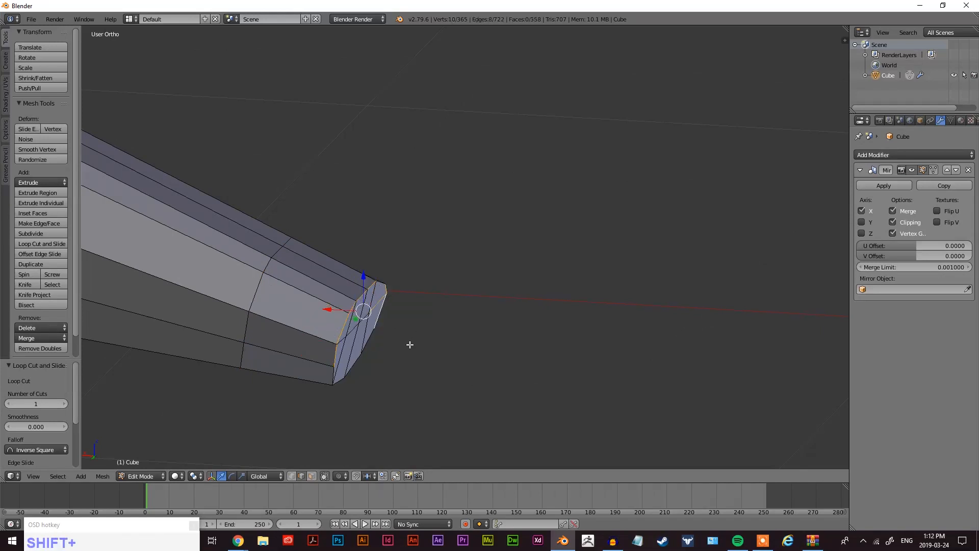
pyautogui.moveTo(409, 343); pyautogui.dragTo(311, 332, button='middle')
pyautogui.keyDown('shift'); pyautogui.rightClick(348, 255); pyautogui.keyUp('shift')
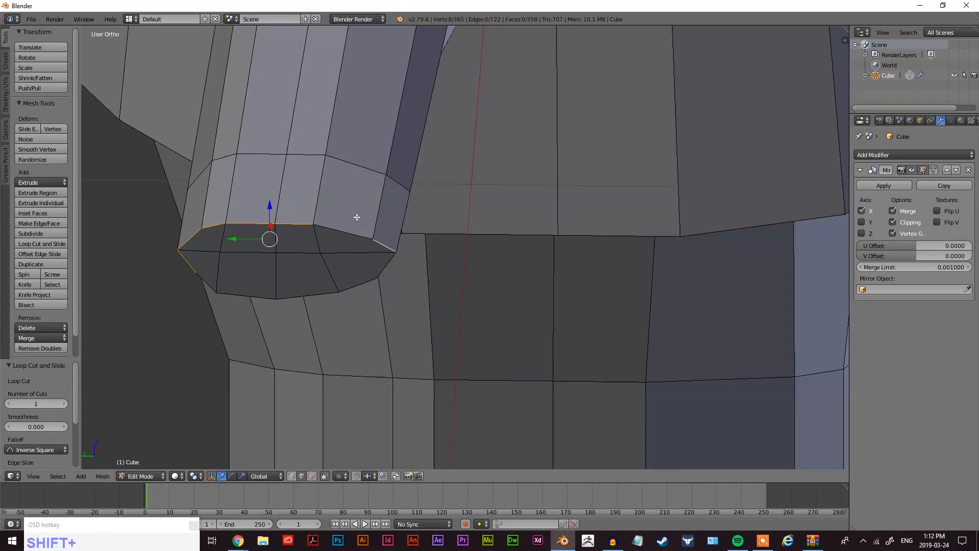
pyautogui.moveTo(350, 243); pyautogui.dragTo(362, 239, button='middle')
pyautogui.keyDown('shift'); pyautogui.rightClick(175, 294); pyautogui.keyUp('shift')
pyautogui.moveTo(251, 304); pyautogui.dragTo(313, 299, button='middle')
pyautogui.hotkey('ctrl', 'e')
pyautogui.click(355, 325)
pyautogui.click(328, 317)
# Select two middle edges across the hand's end cap and reposition them, including a shift of -0.018 along X.
pyautogui.rightClick(456, 215)
pyautogui.keyDown('shift'); pyautogui.rightClick(454, 210); pyautogui.keyUp('shift')
pyautogui.press('g')
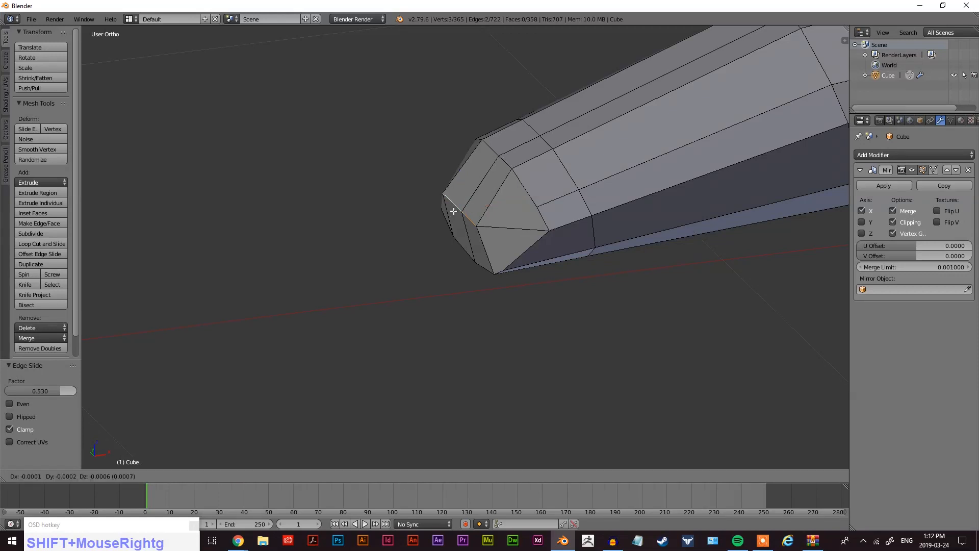
pyautogui.press('y')
pyautogui.rightClick(454, 210)
pyautogui.press('g')
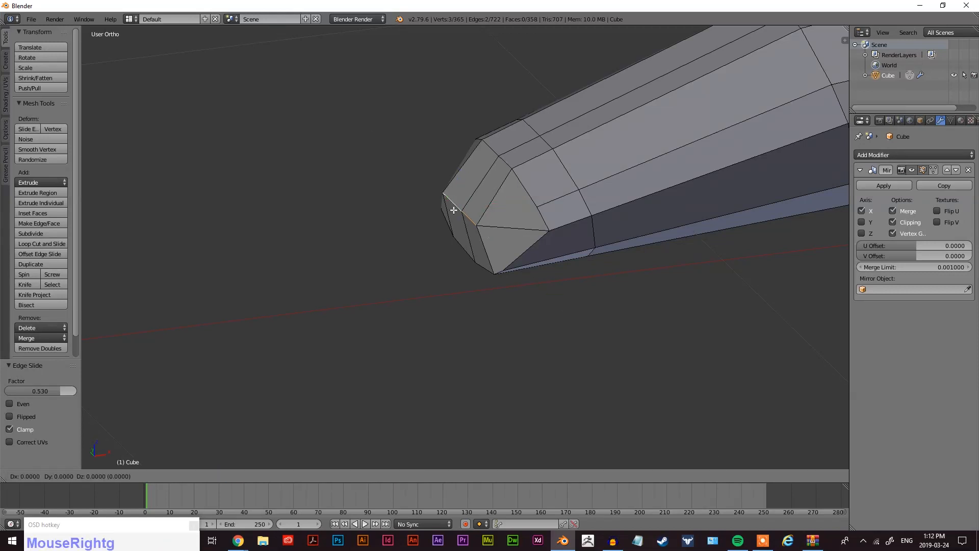
pyautogui.click(459, 211)
pyautogui.moveTo(459, 210); pyautogui.dragTo(295, 356, button='middle')
pyautogui.press('g')
pyautogui.press('x')
pyautogui.click(405, 306)
# Switch to vertex selection and move a vertex at the side of the hand's tip along X.
pyautogui.hotkey('ctrl', 'Tab')
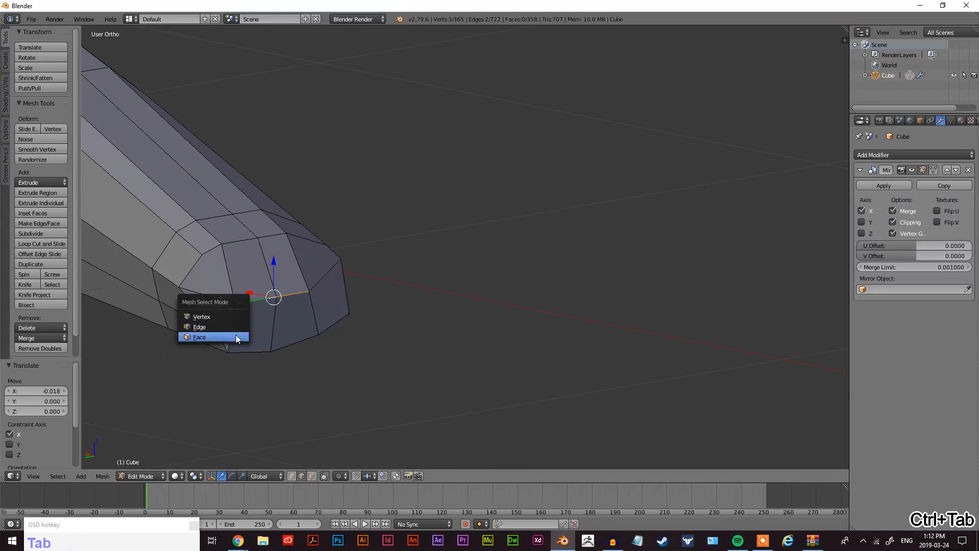
pyautogui.click(218, 316)
pyautogui.rightClick(214, 331)
pyautogui.moveTo(214, 332); pyautogui.dragTo(359, 328, button='middle')
pyautogui.press('g')
pyautogui.press('x')
pyautogui.click(401, 378)
# Select another vertex on the hand's tip and adjust its position along Y.
pyautogui.rightClick(401, 246)
pyautogui.press('g')
pyautogui.press('y')
pyautogui.click(388, 252)
pyautogui.press('g')
pyautogui.press('y')
pyautogui.click(298, 263)
# In edge selection, select the four lower rim edges of the hand's end cap and edge-slide them by about 0.396.
pyautogui.moveTo(298, 263); pyautogui.dragTo(278, 281, button='middle')
pyautogui.hotkey('ctrl', 'Tab')
pyautogui.click(332, 318)
pyautogui.rightClick(275, 280)
pyautogui.keyDown('shift'); pyautogui.rightClick(295, 292); pyautogui.keyUp('shift')
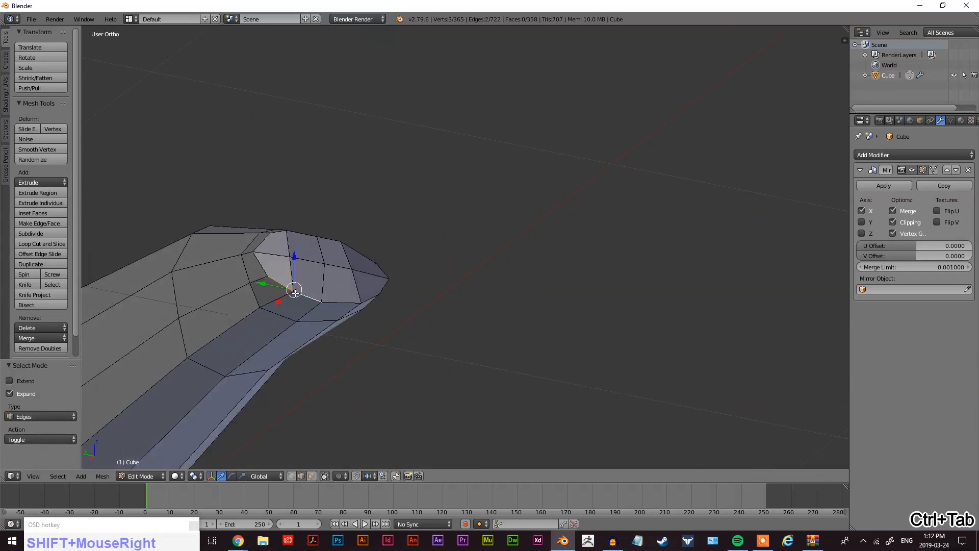
pyautogui.keyDown('shift'); pyautogui.rightClick(370, 299); pyautogui.keyUp('shift')
pyautogui.moveTo(370, 299); pyautogui.dragTo(445, 317, button='middle')
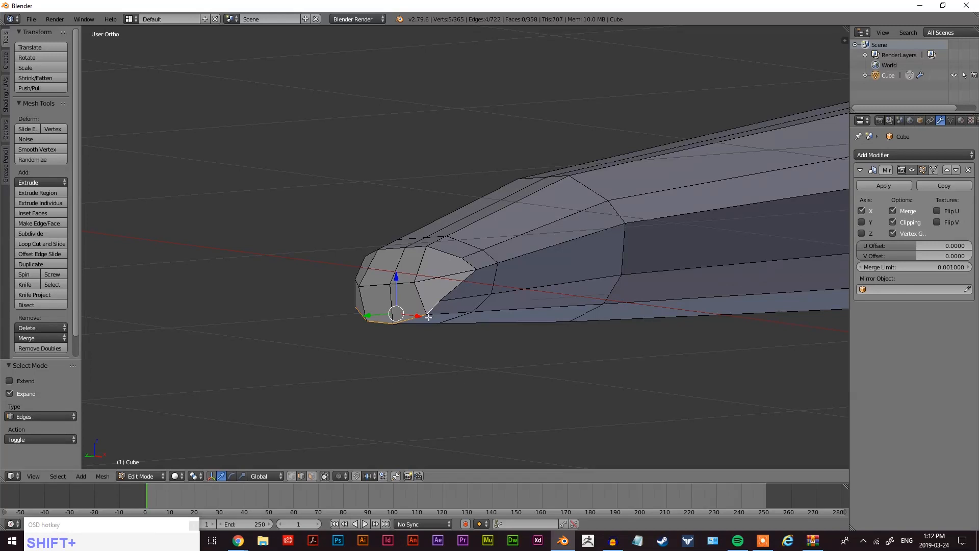
pyautogui.hotkey('ctrl', 'e')
pyautogui.click(427, 317)
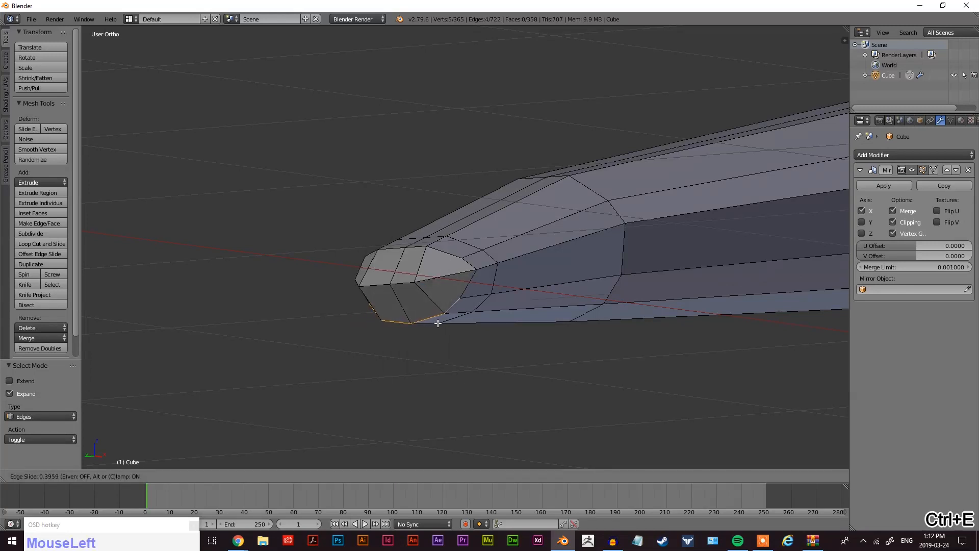
pyautogui.click(437, 323)
# Insert a lengthwise loop cut along the arm and through the hand's lower end cap, and select its four edges across the tip.
pyautogui.moveTo(438, 323); pyautogui.dragTo(561, 265, button='middle')
pyautogui.hotkey('ctrl', 'r')
pyautogui.click(519, 280)
pyautogui.click(505, 282)
pyautogui.rightClick(342, 321)
pyautogui.keyDown('shift'); pyautogui.rightClick(382, 311); pyautogui.keyUp('shift')
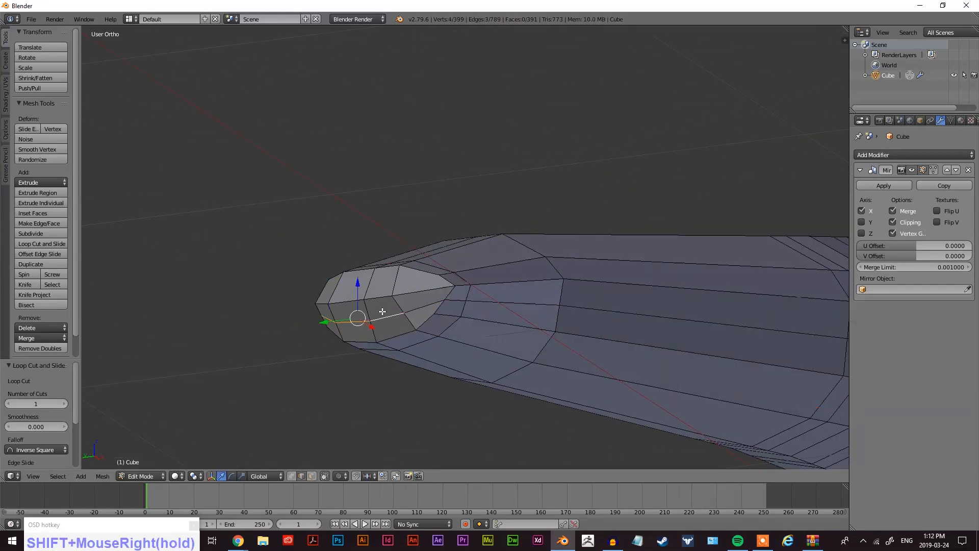
pyautogui.moveTo(389, 318); pyautogui.dragTo(391, 325, button='middle')
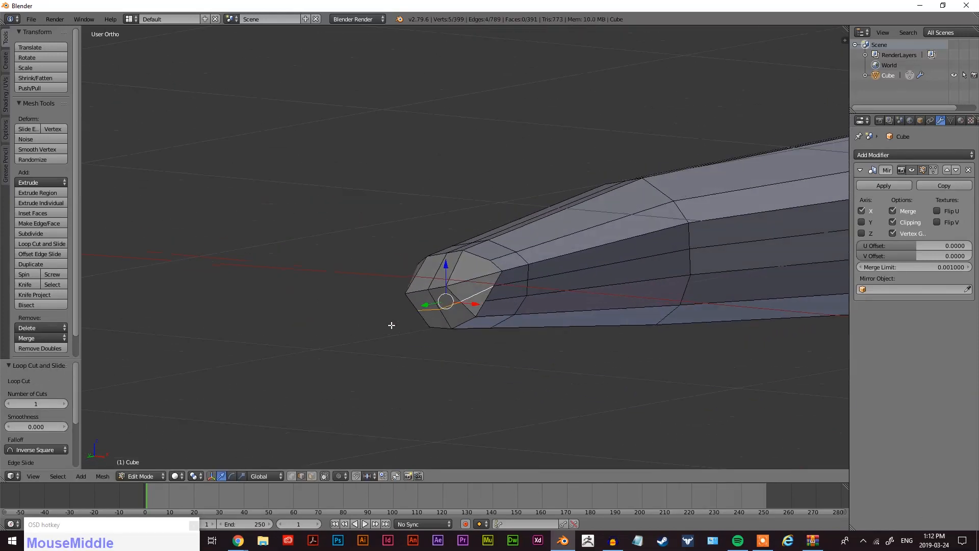
# Try moving the selected edges across the hand's tip along Y, and undo the moves.
pyautogui.press('y')
pyautogui.click(463, 306)
pyautogui.moveTo(463, 306); pyautogui.dragTo(607, 307, button='middle')
pyautogui.press('y')
pyautogui.click(501, 305)
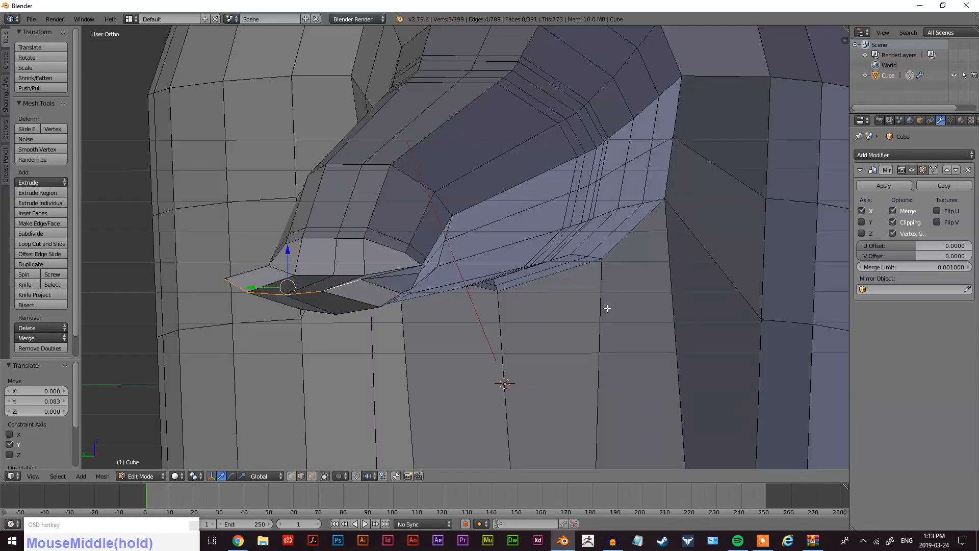
pyautogui.hotkey('ctrl', 'z')
pyautogui.hotkey('ctrl', 'z')
# Move the selected edges across the hand's tip -0.028 along X.
pyautogui.moveTo(402, 304); pyautogui.dragTo(518, 297, button='middle')
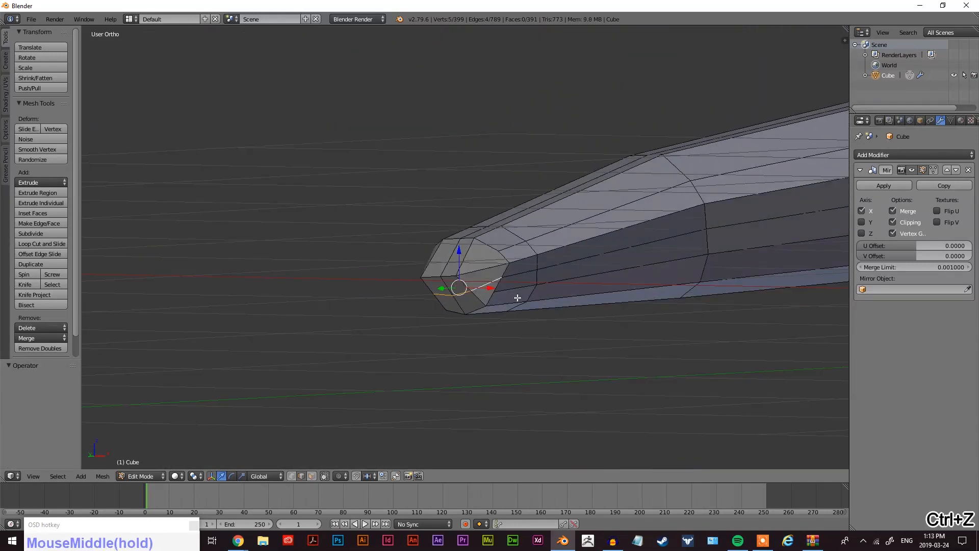
pyautogui.press('g')
pyautogui.press('x')
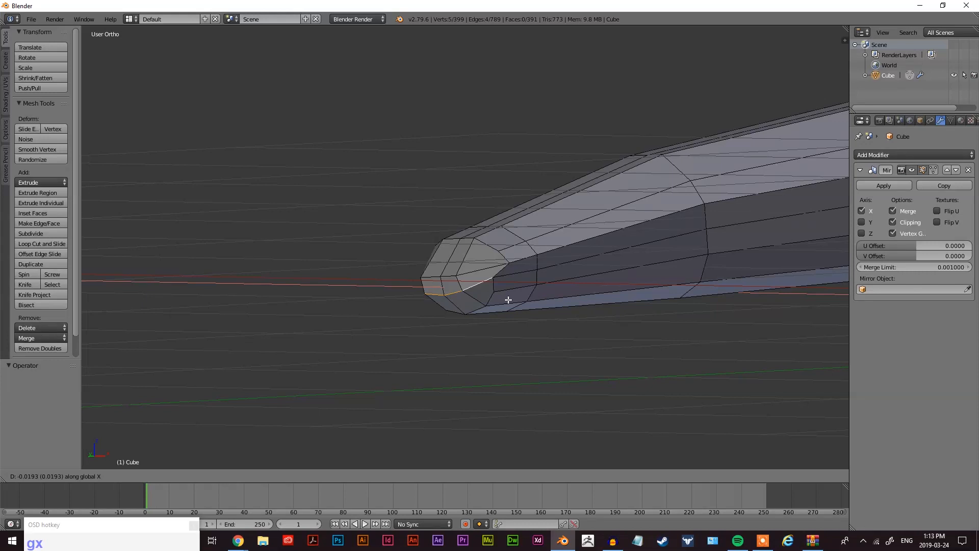
pyautogui.click(504, 302)
pyautogui.moveTo(504, 302); pyautogui.dragTo(372, 331, button='middle')
pyautogui.scroll(-2, 430, 320)
pyautogui.scroll(-2, 408, 306)
pyautogui.moveTo(409, 306); pyautogui.dragTo(476, 271, button='middle')
pyautogui.moveTo(320, 216); pyautogui.dragTo(365, 341, button='middle')
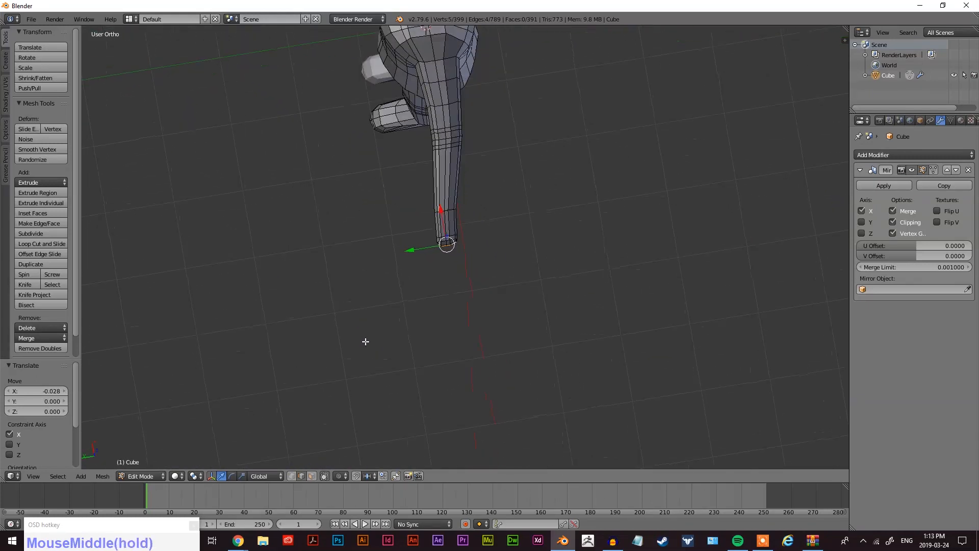
# In wireframe vertex selection, box-select the hand's end vertices and move them 0.041 along Y.
pyautogui.scroll(4, 448, 264)
pyautogui.moveTo(448, 265); pyautogui.dragTo(464, 216, button='middle')
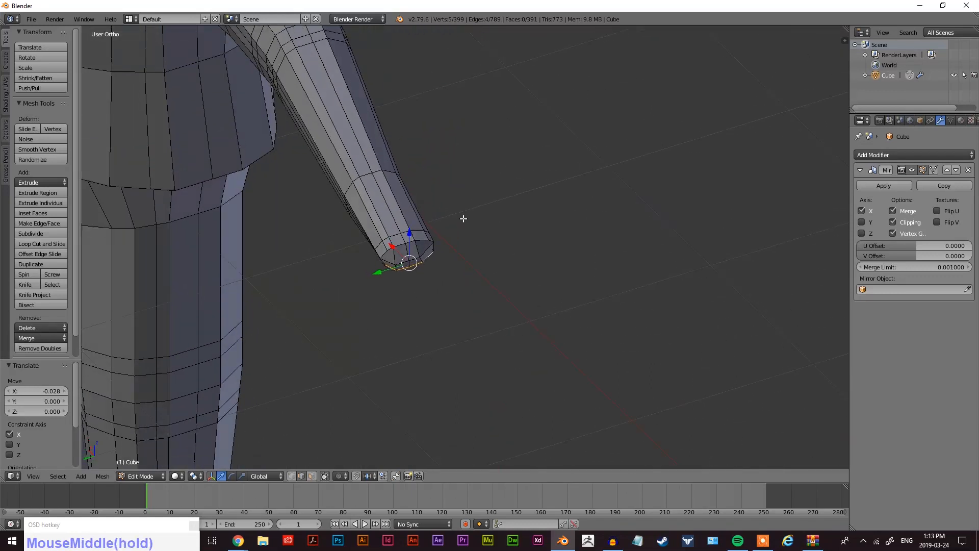
pyautogui.press('z')
pyautogui.hotkey('ctrl', 'Tab')
pyautogui.click(447, 206)
pyautogui.press('b')
pyautogui.moveTo(472, 219); pyautogui.dragTo(341, 304)
pyautogui.moveTo(341, 304); pyautogui.dragTo(458, 237, button='middle')
pyautogui.press('g')
pyautogui.press('y')
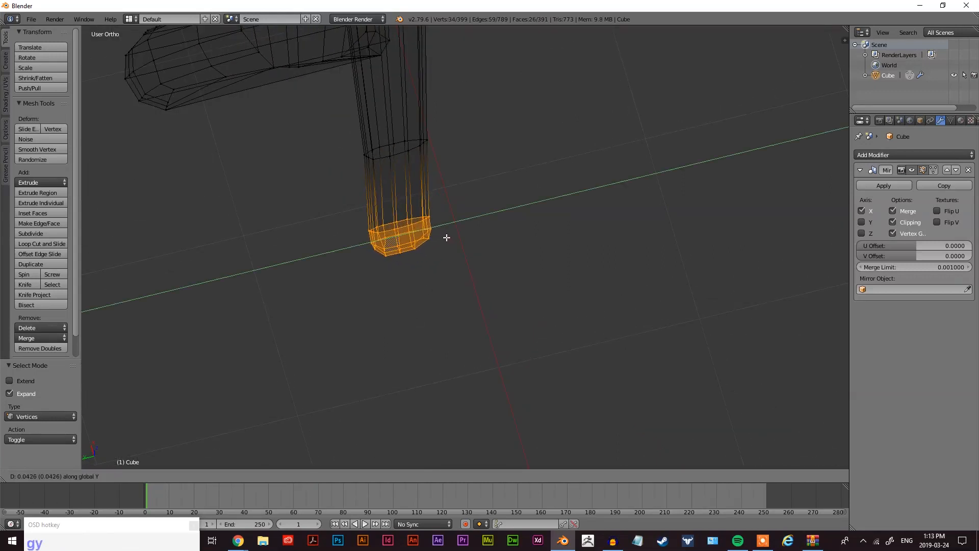
pyautogui.click(446, 236)
# Rotate the selected hand end -10.6° about Z and shift it slightly along Y and 0.049 along X.
pyautogui.press('r')
pyautogui.press('z')
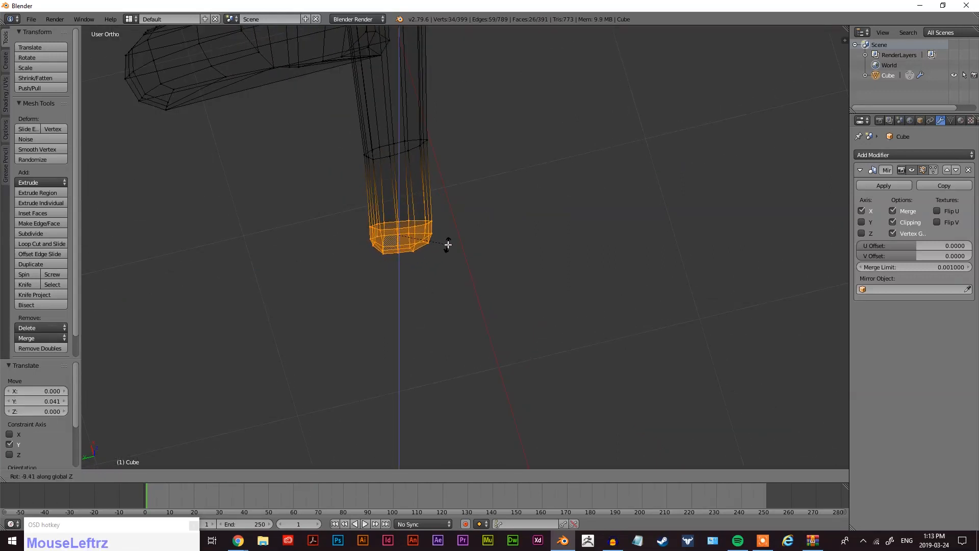
pyautogui.click(448, 246)
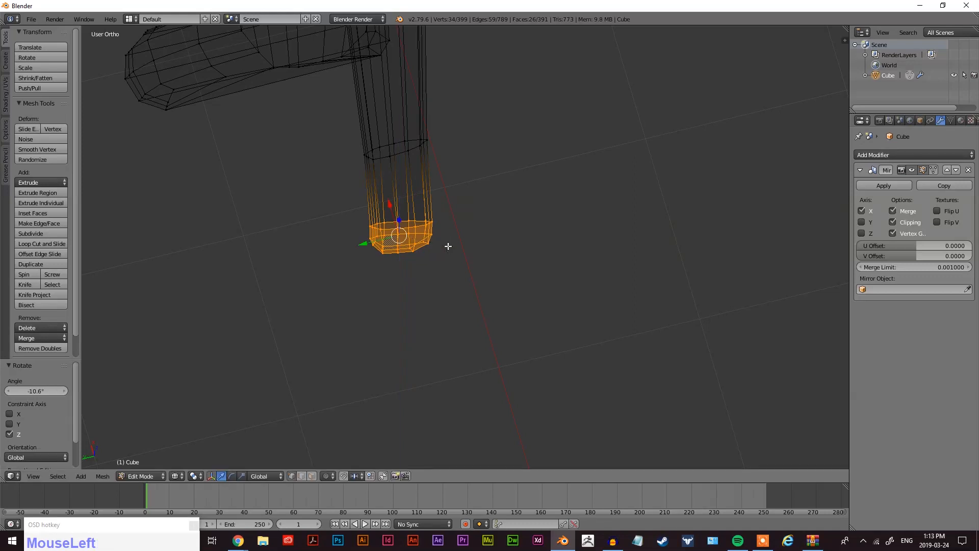
pyautogui.press('g')
pyautogui.press('y')
pyautogui.click(446, 247)
pyautogui.press('g')
pyautogui.press('x')
pyautogui.click(441, 238)
pyautogui.press('z')
# Insert two loop cuts around the hand between the wrist and the end cap, the second one closer to the wrist.
pyautogui.scroll(-5, 433, 242)
pyautogui.moveTo(400, 268)
pyautogui.mouseDown(button='middle')
pyautogui.moveTo(433, 243)
pyautogui.moveTo(387, 264)
pyautogui.moveTo(461, 182)
pyautogui.mouseUp(button='middle')
pyautogui.scroll(5, 286, 327)
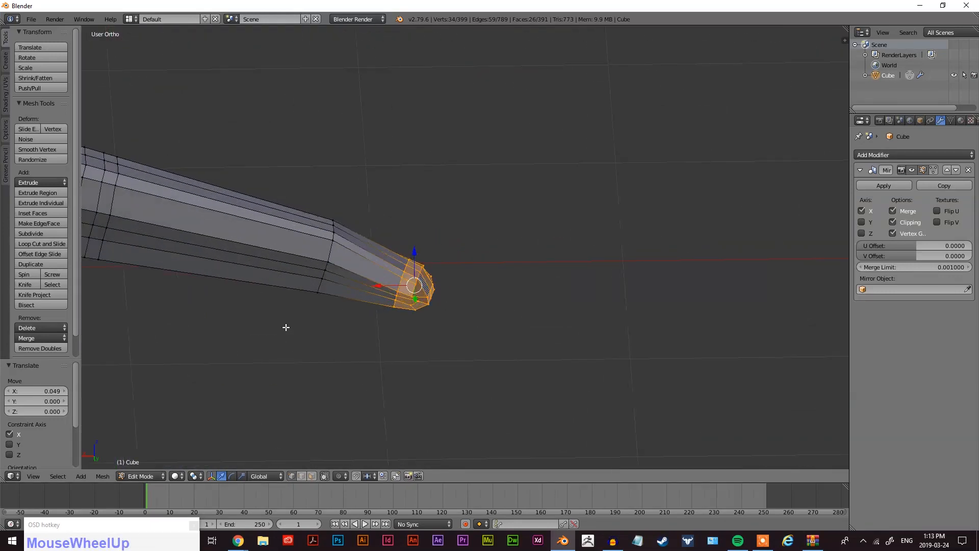
pyautogui.moveTo(286, 327); pyautogui.dragTo(328, 267, button='middle')
pyautogui.hotkey('ctrl', 'r')
pyautogui.click(386, 251)
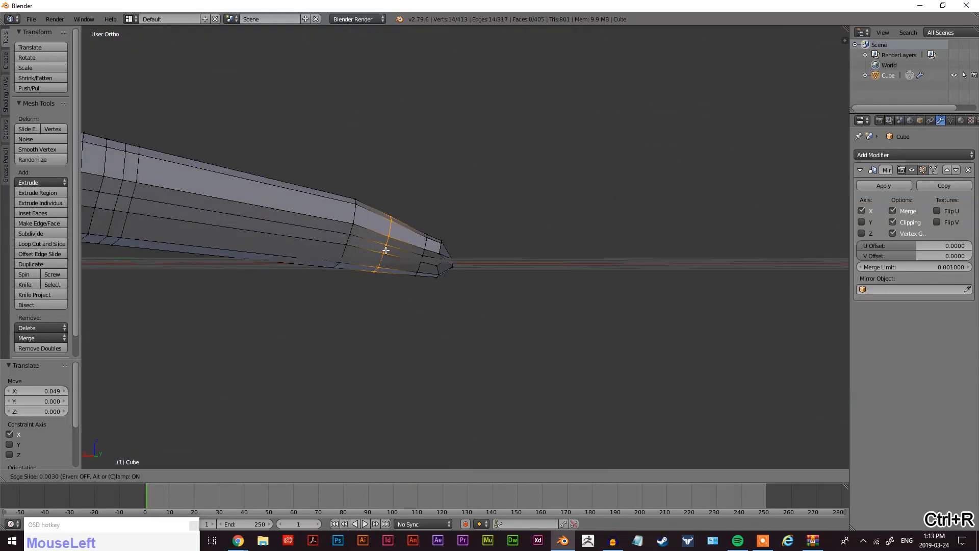
pyautogui.click(386, 251)
pyautogui.hotkey('ctrl', 'r')
pyautogui.moveTo(366, 255); pyautogui.dragTo(353, 252)
pyautogui.scroll(2, 371, 253)
pyautogui.moveTo(367, 267); pyautogui.dragTo(308, 256, button='middle')
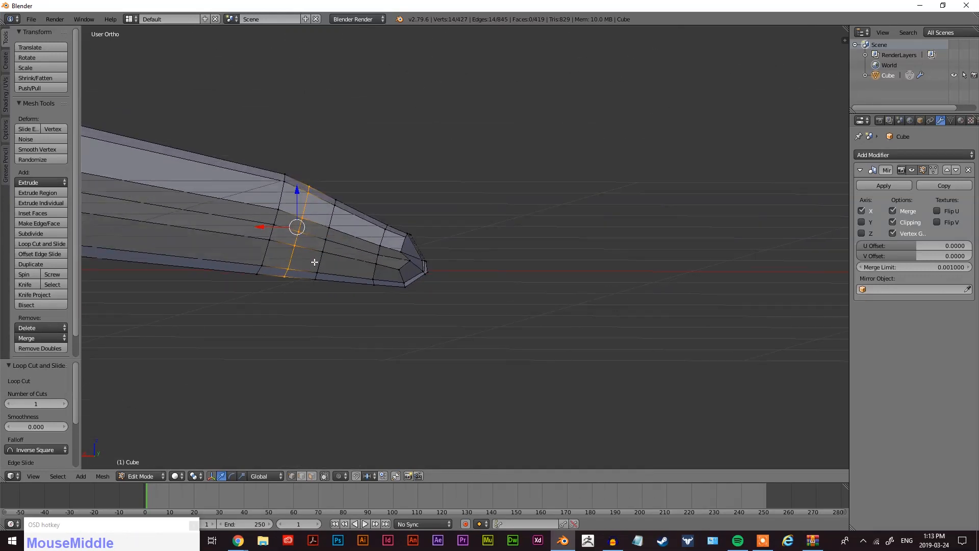
pyautogui.hotkey('ctrl', 'Tab')
pyautogui.click(291, 267)
pyautogui.hotkey('ctrl', 'Tab')
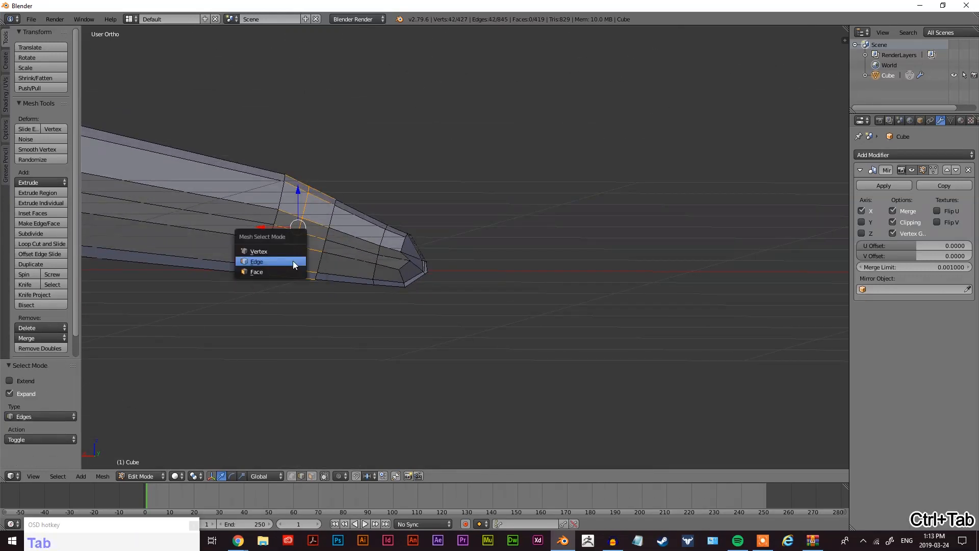
pyautogui.click(283, 271)
pyautogui.rightClick(278, 262)
pyautogui.keyDown('shift'); pyautogui.rightClick(276, 262); pyautogui.keyUp('shift')
pyautogui.keyDown('shift'); pyautogui.rightClick(276, 262); pyautogui.keyUp('shift')
pyautogui.keyDown('shift'); pyautogui.rightClick(282, 235); pyautogui.keyUp('shift')
# In edge selection, select the two lengthwise edges on the hand's side near the wrist and edge-slide them by -0.390.
pyautogui.moveTo(402, 260); pyautogui.dragTo(308, 252, button='middle')
pyautogui.hotkey('ctrl', 'Tab')
pyautogui.click(278, 241)
pyautogui.rightClick(250, 241)
pyautogui.keyDown('shift'); pyautogui.rightClick(275, 242); pyautogui.keyUp('shift')
pyautogui.hotkey('ctrl', 'e')
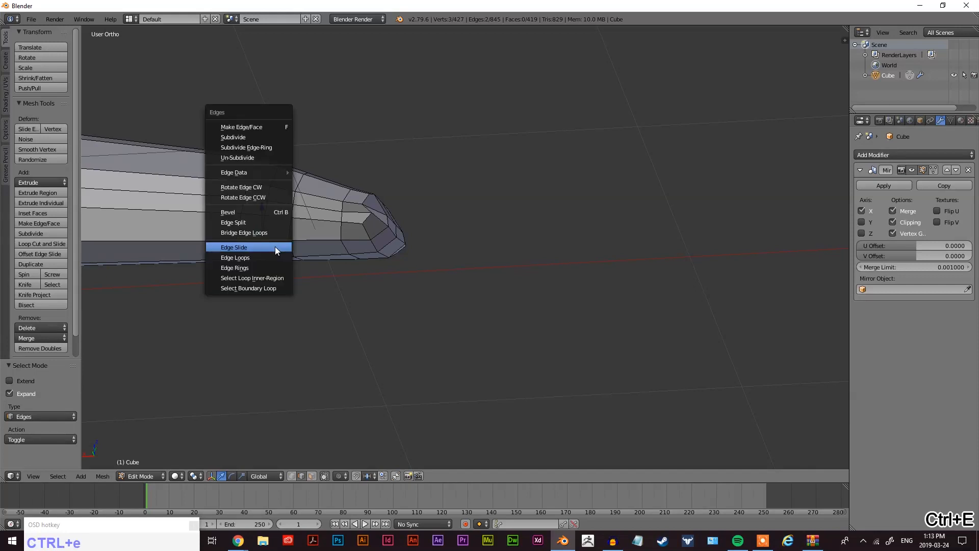
pyautogui.click(276, 247)
pyautogui.click(275, 238)
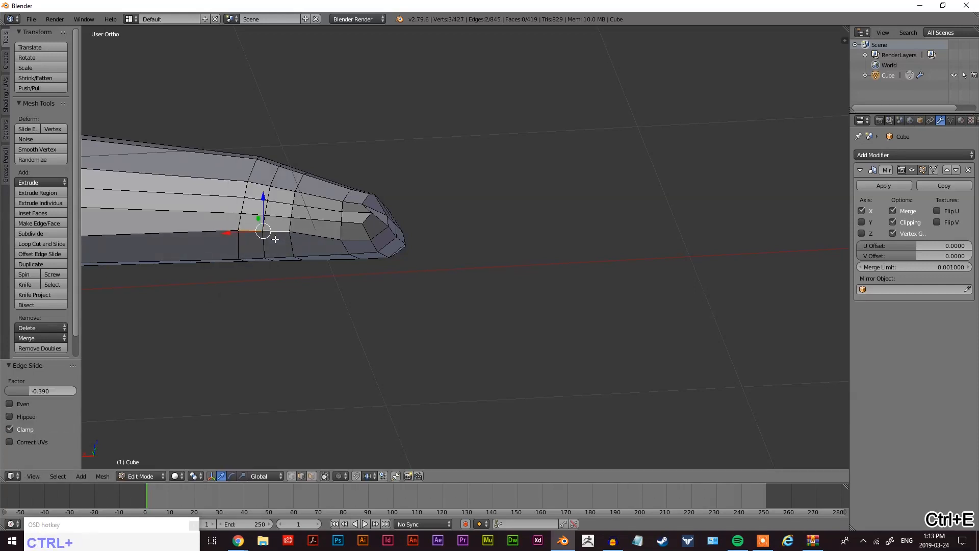
# Select the four faces on the hand's side near the wrist, extrude them as a thumb base and scale the new end to 0.657.
pyautogui.hotkey('ctrl', 'Tab')
pyautogui.click(274, 248)
pyautogui.moveTo(258, 227); pyautogui.dragTo(272, 225, button='right')
pyautogui.keyDown('shift'); pyautogui.rightClick(273, 224); pyautogui.keyUp('shift')
pyautogui.keyDown('shift'); pyautogui.rightClick(277, 223); pyautogui.keyUp('shift')
pyautogui.keyDown('shift'); pyautogui.rightClick(279, 208); pyautogui.keyUp('shift')
pyautogui.keyDown('shift'); pyautogui.rightClick(256, 206); pyautogui.keyUp('shift')
pyautogui.moveTo(376, 257); pyautogui.dragTo(289, 275, button='middle')
pyautogui.press('e')
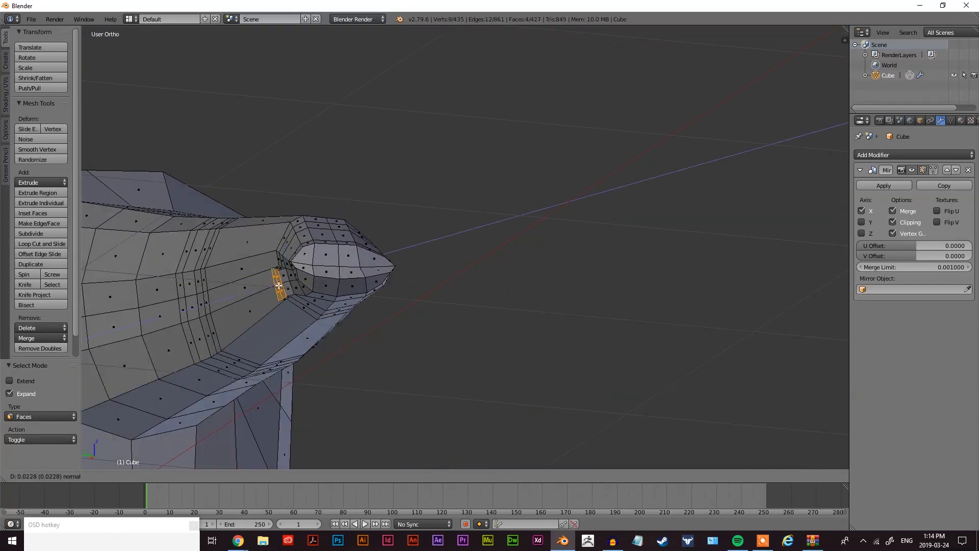
pyautogui.click(270, 289)
pyautogui.press('s')
pyautogui.click(276, 291)
# Select the two edges above the thumb base where it meets the hand and move them about 0.014 along Z.
pyautogui.moveTo(276, 291); pyautogui.dragTo(319, 272, button='middle')
pyautogui.rightClick(274, 240)
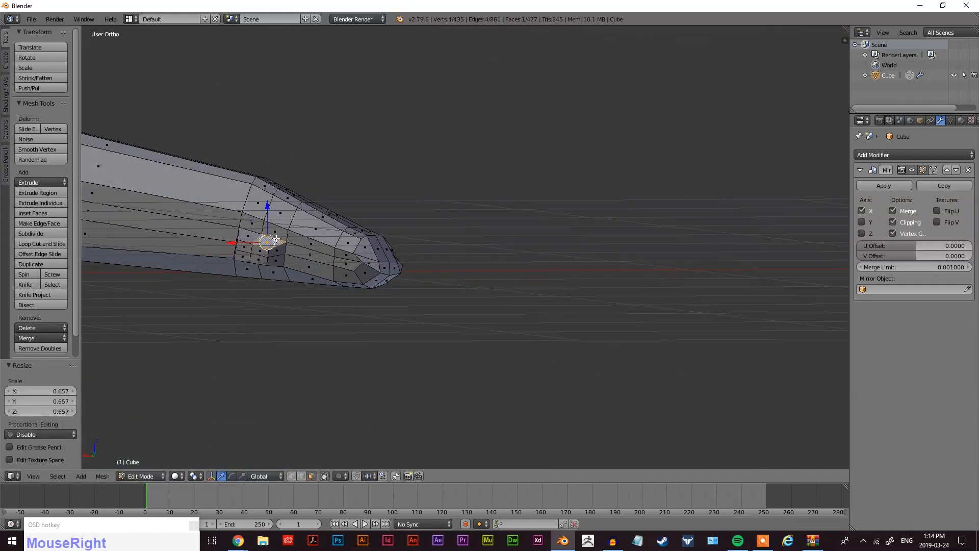
pyautogui.hotkey('ctrl', 'Tab')
pyautogui.click(271, 229)
pyautogui.rightClick(274, 237)
pyautogui.keyDown('shift'); pyautogui.rightClick(263, 239); pyautogui.keyUp('shift')
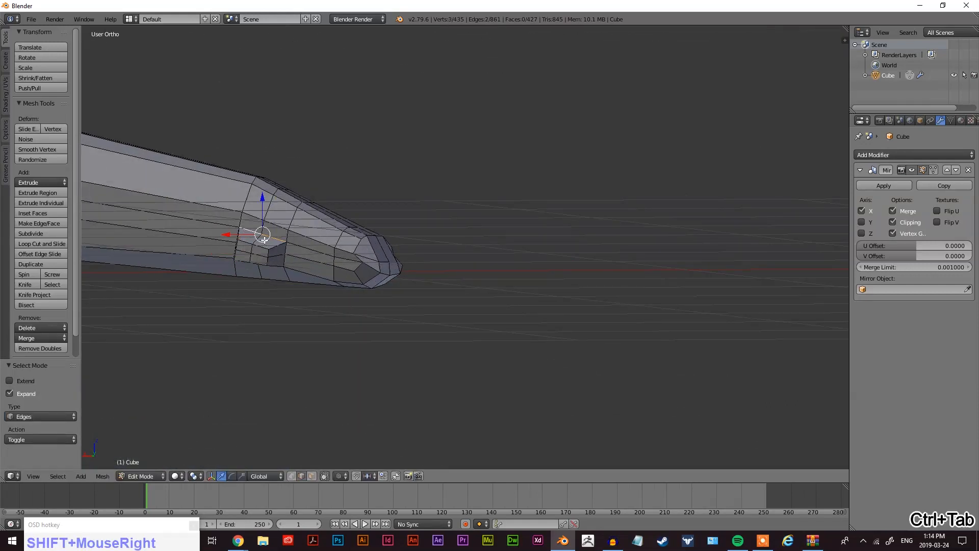
pyautogui.press('g')
pyautogui.press('z')
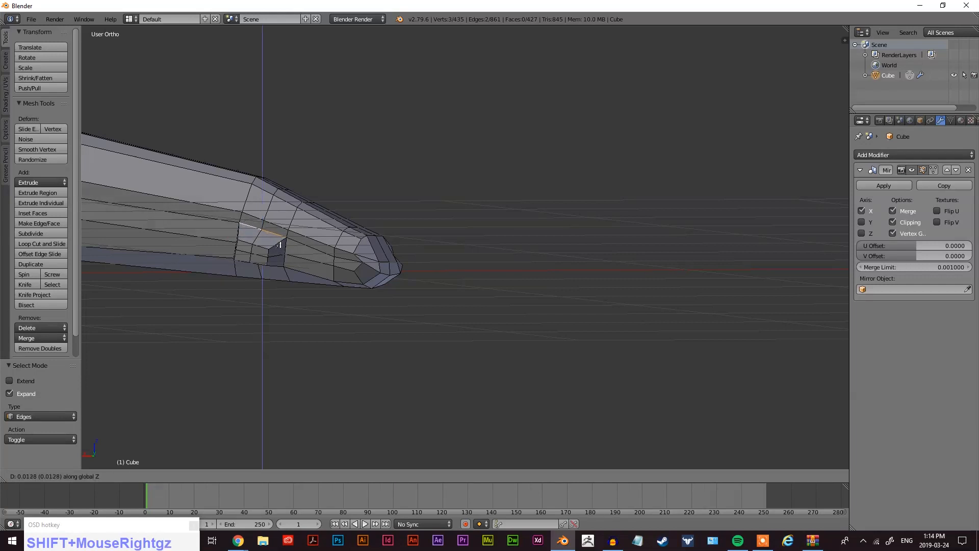
pyautogui.click(280, 245)
# Select the thumb base's four end faces, extrude them outward again and scale the new end to 0.657.
pyautogui.moveTo(280, 245); pyautogui.dragTo(619, 310, button='middle')
pyautogui.scroll(3, 283, 260)
pyautogui.hotkey('ctrl', 'Tab')
pyautogui.click(257, 308)
pyautogui.rightClick(476, 253)
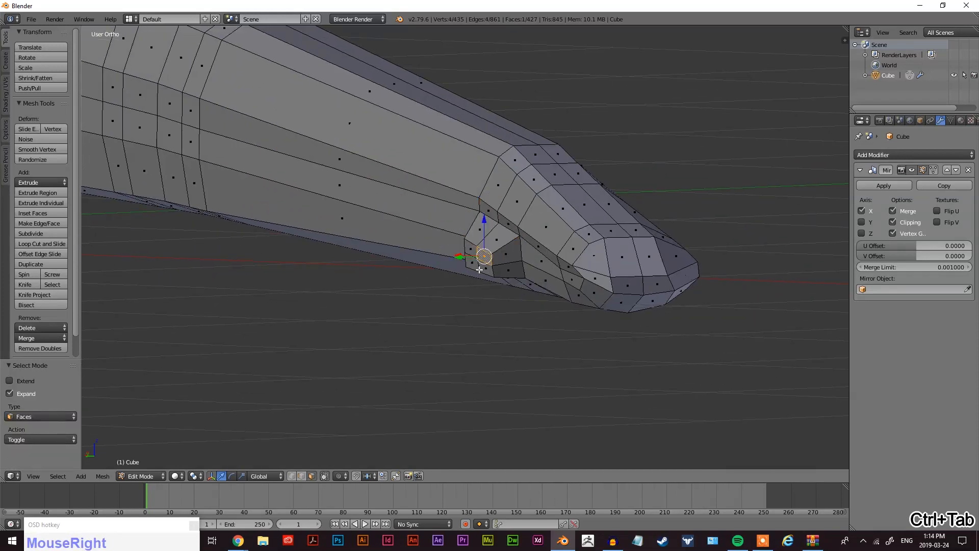
pyautogui.keyDown('shift'); pyautogui.rightClick(473, 265); pyautogui.keyUp('shift')
pyautogui.keyDown('shift'); pyautogui.rightClick(465, 263); pyautogui.keyUp('shift')
pyautogui.hotkey('shift', 'z')
pyautogui.keyDown('shift'); pyautogui.rightClick(449, 264); pyautogui.keyUp('shift')
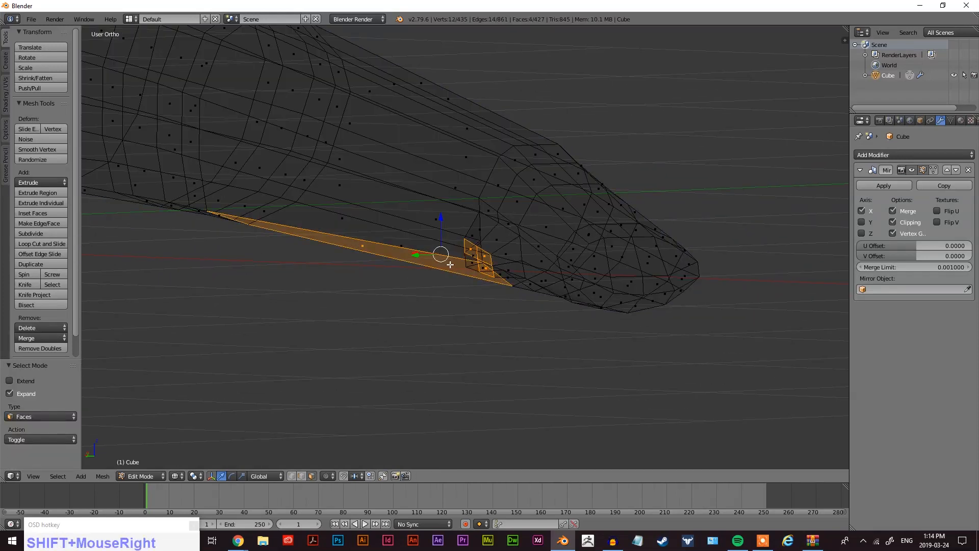
pyautogui.keyDown('shift'); pyautogui.rightClick(387, 251); pyautogui.keyUp('shift')
pyautogui.keyDown('shift'); pyautogui.rightClick(371, 250); pyautogui.keyUp('shift')
pyautogui.keyDown('shift'); pyautogui.rightClick(345, 225); pyautogui.keyUp('shift')
pyautogui.keyDown('shift'); pyautogui.rightClick(345, 221); pyautogui.keyUp('shift')
pyautogui.keyDown('shift'); pyautogui.rightClick(398, 246); pyautogui.keyUp('shift')
pyautogui.moveTo(469, 277)
pyautogui.mouseDown(button='middle')
pyautogui.moveTo(499, 277)
pyautogui.moveTo(433, 286)
pyautogui.moveTo(509, 282)
pyautogui.moveTo(546, 265)
pyautogui.moveTo(524, 270)
pyautogui.moveTo(513, 298)
pyautogui.mouseUp(button='middle')
pyautogui.scroll(-1, 509, 278)
pyautogui.press('z')
pyautogui.press('e')
pyautogui.click(483, 281)
pyautogui.press('s')
pyautogui.click(475, 280)
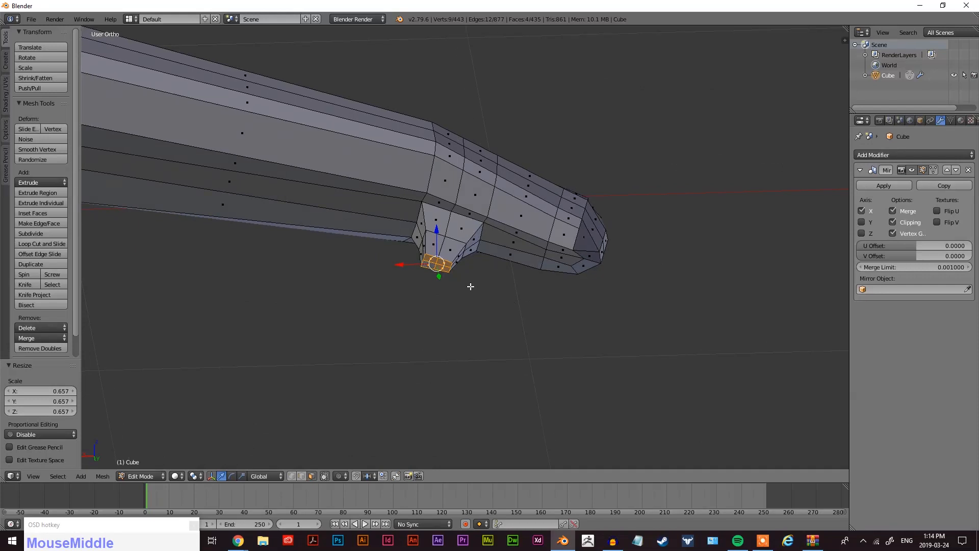
# Move the thumb's end faces -0.022 along X and -0.017 along Z.
pyautogui.press('g')
pyautogui.press('x')
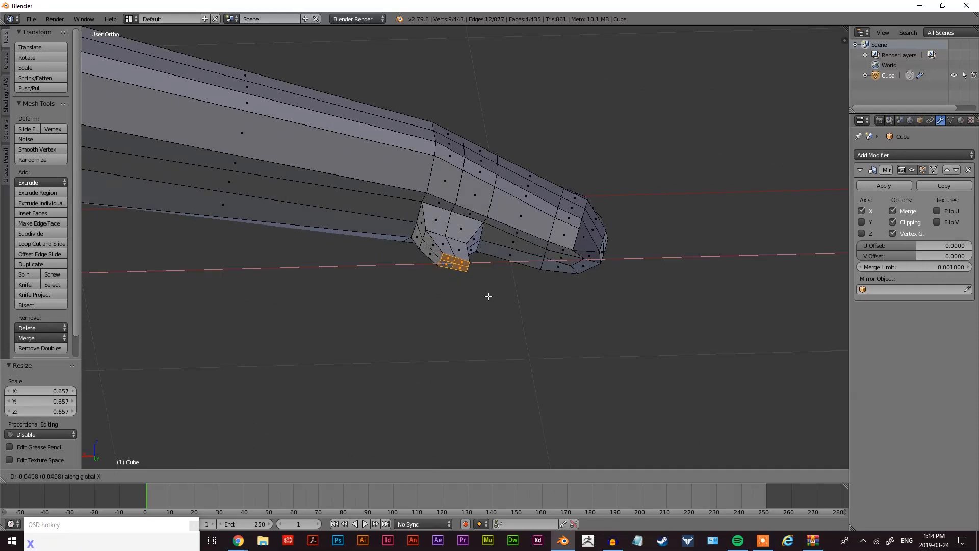
pyautogui.click(482, 297)
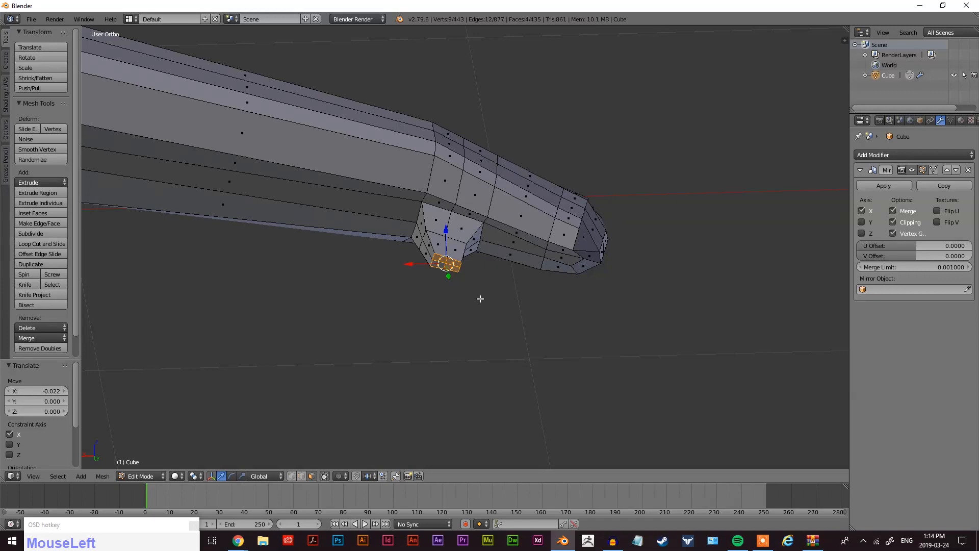
pyautogui.press('g')
pyautogui.press('z')
pyautogui.click(477, 302)
# Move the thumb's end faces freely a little further to adjust the thumb's direction.
pyautogui.moveTo(478, 303); pyautogui.dragTo(389, 236, button='middle')
pyautogui.scroll(-3, 488, 316)
pyautogui.moveTo(487, 316); pyautogui.dragTo(481, 397, button='middle')
pyautogui.scroll(5, 472, 328)
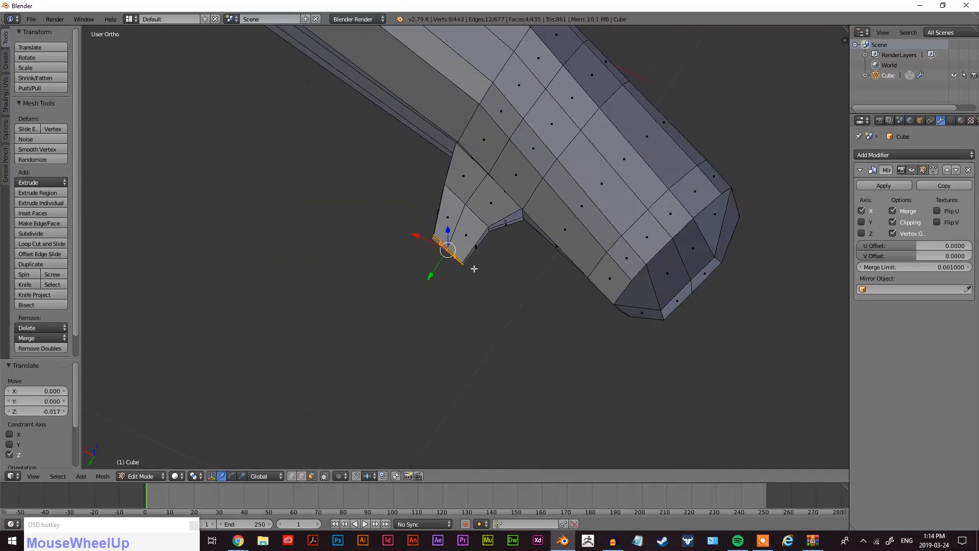
pyautogui.press('g')
pyautogui.click(466, 283)
# In edge selection, select two rim edges on one side of the thumb's tip and edge-slide them by 0.293.
pyautogui.moveTo(459, 286); pyautogui.dragTo(469, 280, button='middle')
pyautogui.hotkey('ctrl', 'Tab')
pyautogui.click(434, 276)
pyautogui.rightClick(409, 329)
pyautogui.keyDown('shift'); pyautogui.rightClick(402, 347); pyautogui.keyUp('shift')
pyautogui.hotkey('ctrl', 'e')
pyautogui.click(425, 338)
pyautogui.click(425, 339)
# Select the two rim edges on the thumb tip's side facing the fingers and edge-slide them by 0.216.
pyautogui.moveTo(425, 339); pyautogui.dragTo(445, 335, button='middle')
pyautogui.moveTo(445, 334); pyautogui.dragTo(445, 330, button='right')
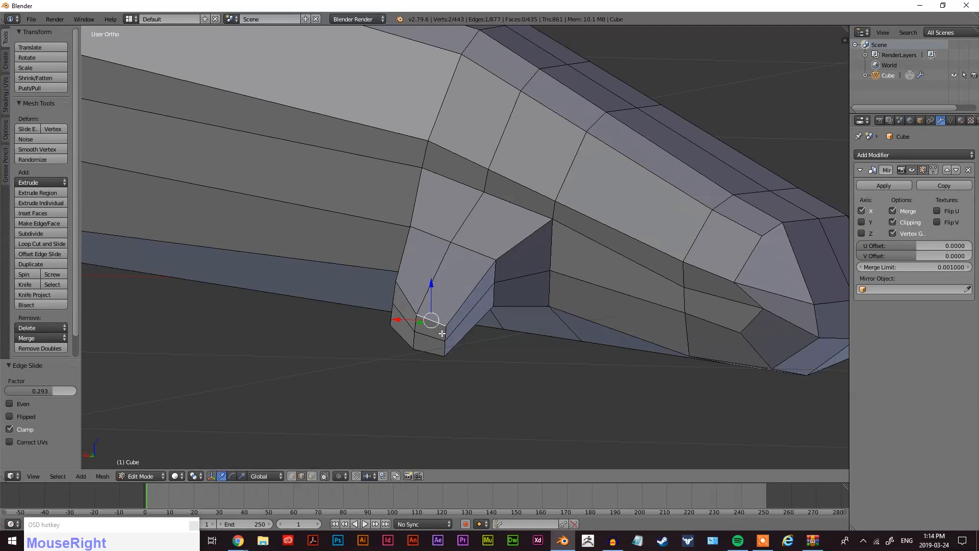
pyautogui.keyDown('shift'); pyautogui.rightClick(444, 351); pyautogui.keyUp('shift')
pyautogui.keyDown('shift'); pyautogui.rightClick(454, 343); pyautogui.keyUp('shift')
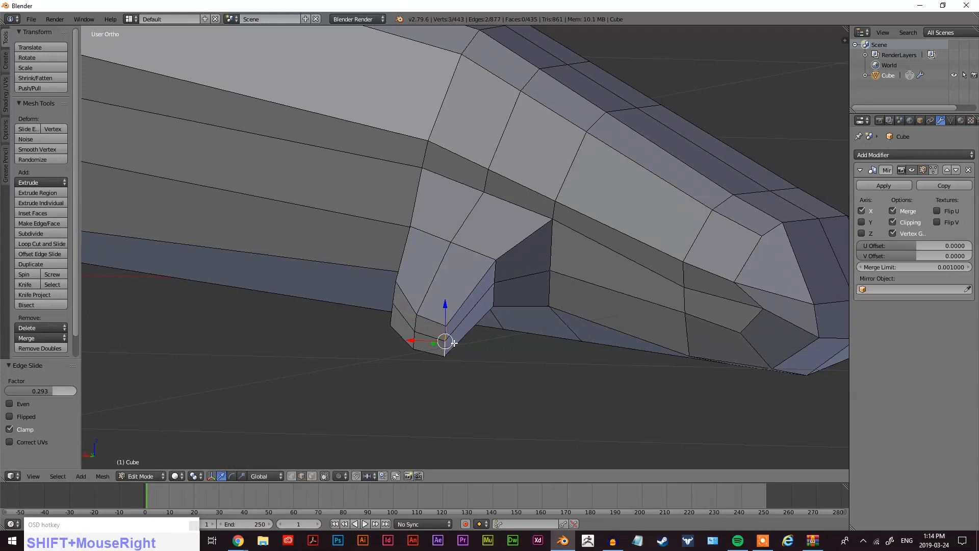
pyautogui.hotkey('ctrl', 'e')
pyautogui.click(443, 328)
pyautogui.click(430, 309)
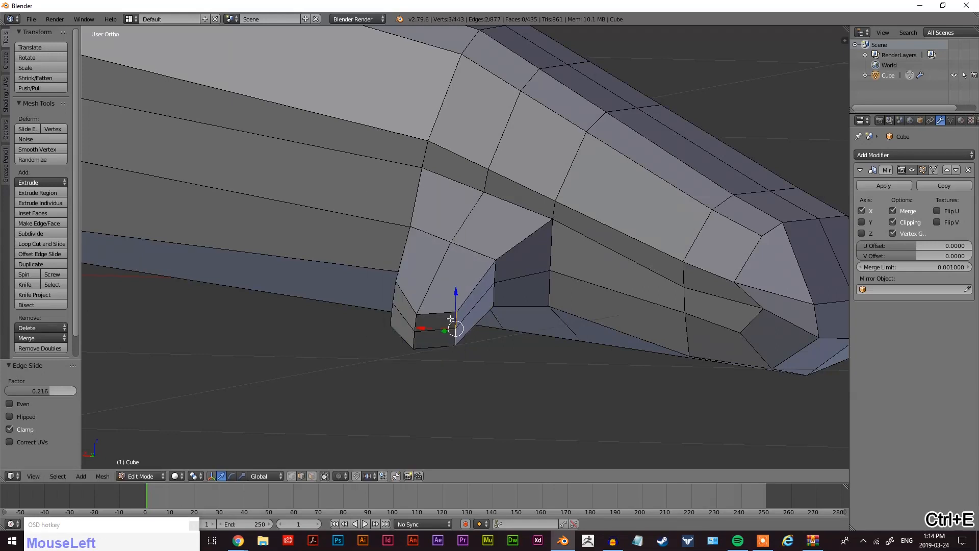
# Edge-slide further rim edges of the thumb's tip to round it, moving the last pair by 0.260.
pyautogui.hotkey('ctrl', 'e')
pyautogui.click(408, 306)
pyautogui.click(421, 300)
pyautogui.moveTo(422, 301)
pyautogui.mouseDown(button='middle')
pyautogui.moveTo(450, 297)
pyautogui.moveTo(433, 291)
pyautogui.mouseUp(button='middle')
pyautogui.rightClick(389, 296)
pyautogui.keyDown('shift'); pyautogui.rightClick(397, 337); pyautogui.keyUp('shift')
pyautogui.hotkey('ctrl', 'e')
pyautogui.click(430, 317)
pyautogui.click(431, 316)
# Insert two lengthwise loop cuts along the arm and through the thumb, one in its upper half and one in its lower half.
pyautogui.moveTo(431, 317); pyautogui.dragTo(448, 378, button='middle')
pyautogui.hotkey('ctrl', 'r')
pyautogui.click(428, 314)
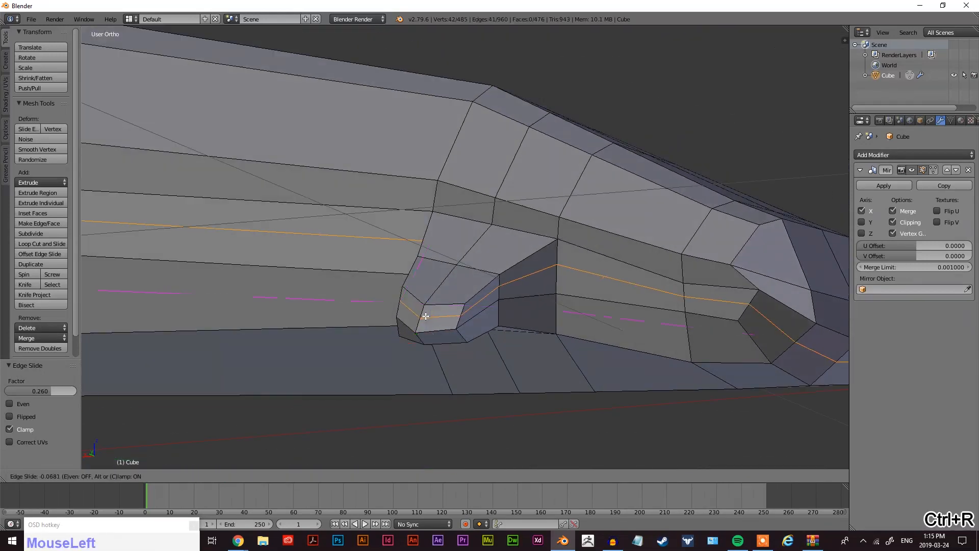
pyautogui.click(425, 315)
pyautogui.hotkey('ctrl', 'r')
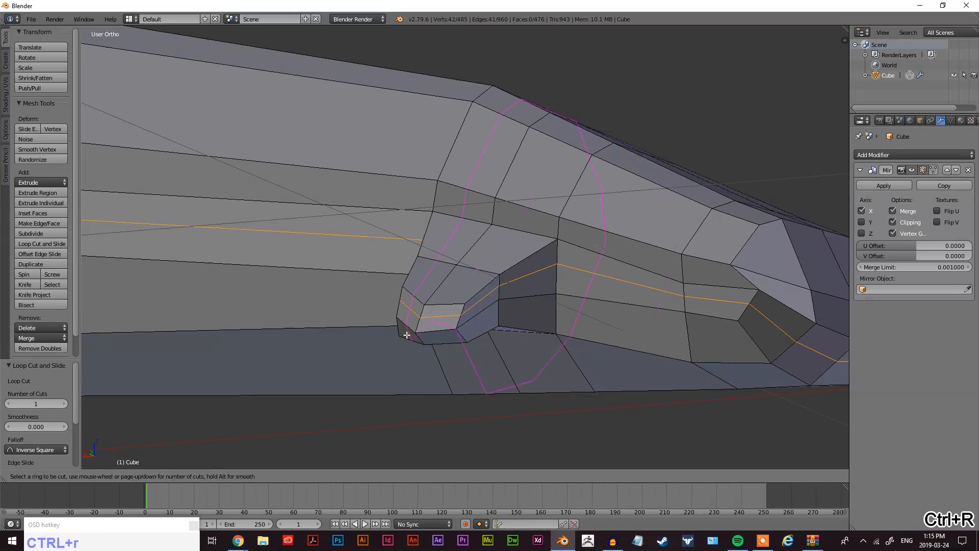
pyautogui.click(418, 339)
pyautogui.click(421, 336)
# Select two edges across the thumb's tip, move them along Y and scale them to 0.981.
pyautogui.moveTo(421, 336); pyautogui.dragTo(485, 352, button='middle')
pyautogui.rightClick(443, 335)
pyautogui.keyDown('shift'); pyautogui.rightClick(414, 336); pyautogui.keyUp('shift')
pyautogui.moveTo(414, 335); pyautogui.dragTo(428, 371, button='middle')
pyautogui.press('g')
pyautogui.press('y')
pyautogui.click(473, 334)
pyautogui.press('s')
pyautogui.click(445, 322)
# Select the two lower edges across the thumb's tip and edge-slide them by -0.265.
pyautogui.scroll(3, 415, 349)
pyautogui.rightClick(427, 371)
pyautogui.keyDown('shift'); pyautogui.rightClick(386, 376); pyautogui.keyUp('shift')
pyautogui.hotkey('ctrl', 'e')
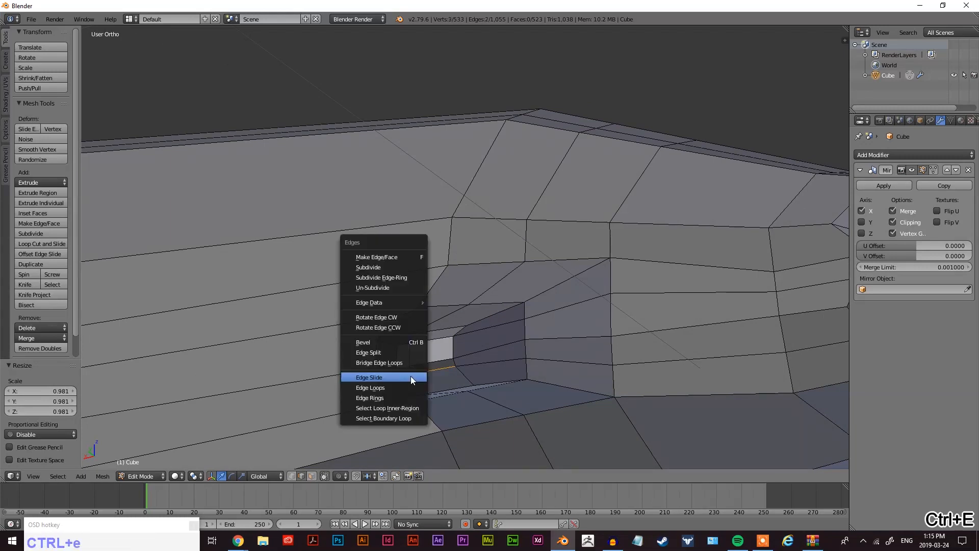
pyautogui.click(410, 376)
pyautogui.click(410, 381)
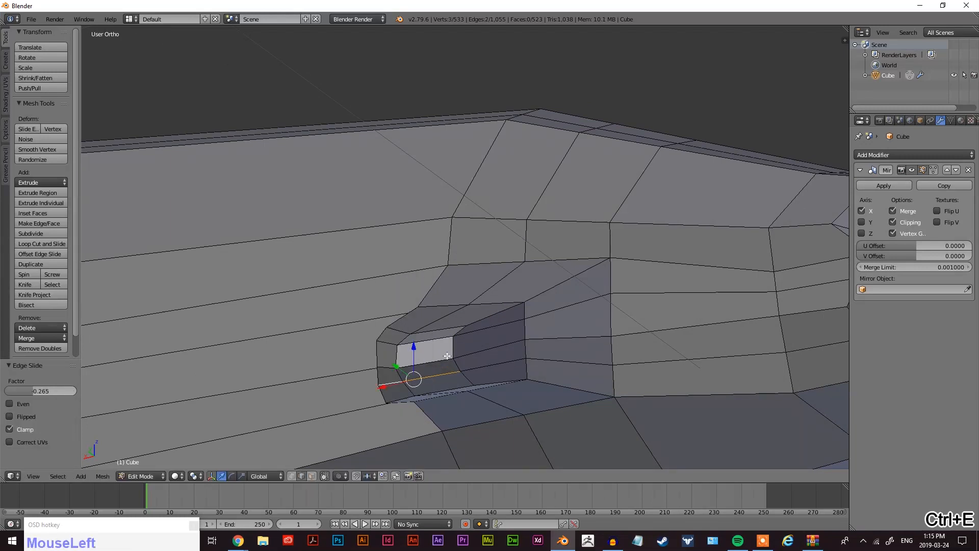
# Cut a connected line of short new edges across the end faces of the thumb's tip with the Knife tool.
pyautogui.scroll(-3, 507, 354)
pyautogui.moveTo(507, 354); pyautogui.dragTo(533, 336, button='middle')
pyautogui.scroll(3, 359, 362)
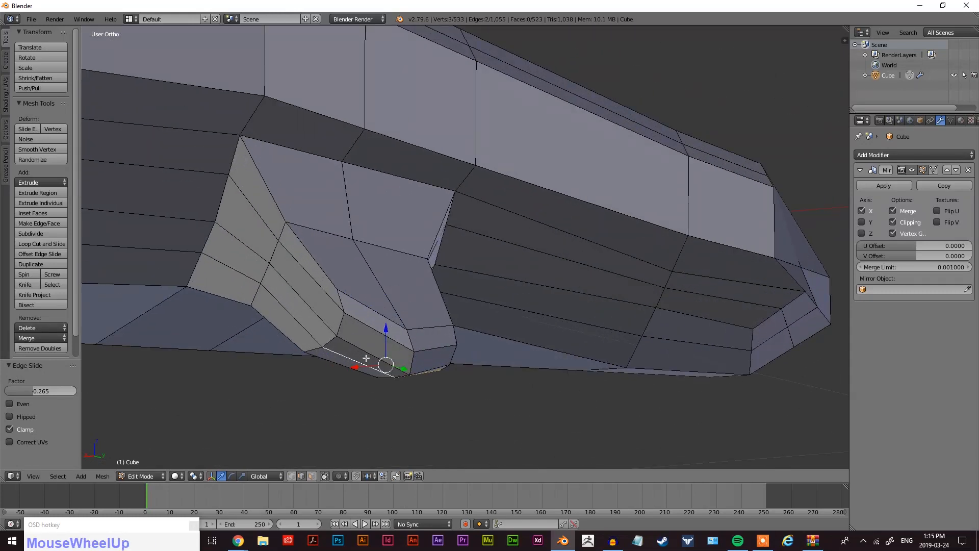
pyautogui.moveTo(375, 362); pyautogui.dragTo(354, 336, button='middle')
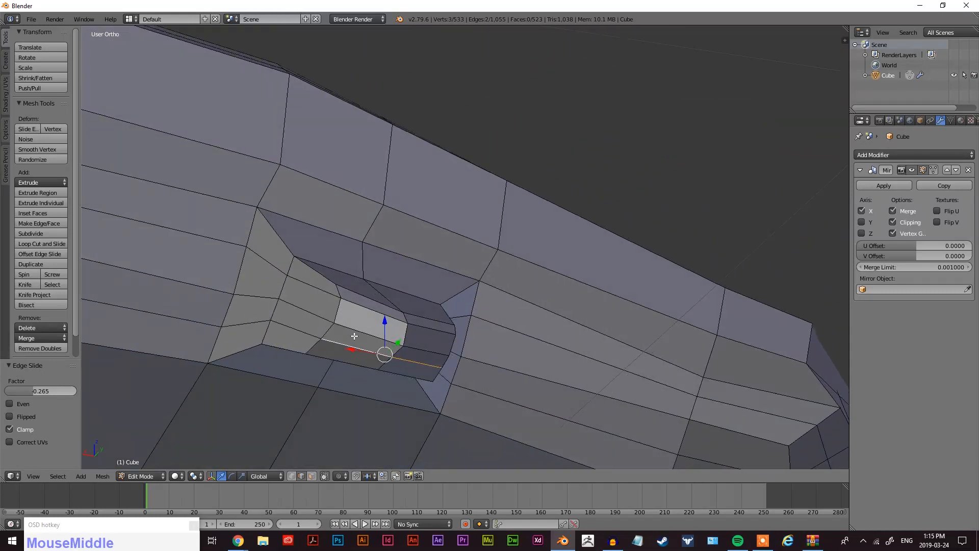
pyautogui.press('k')
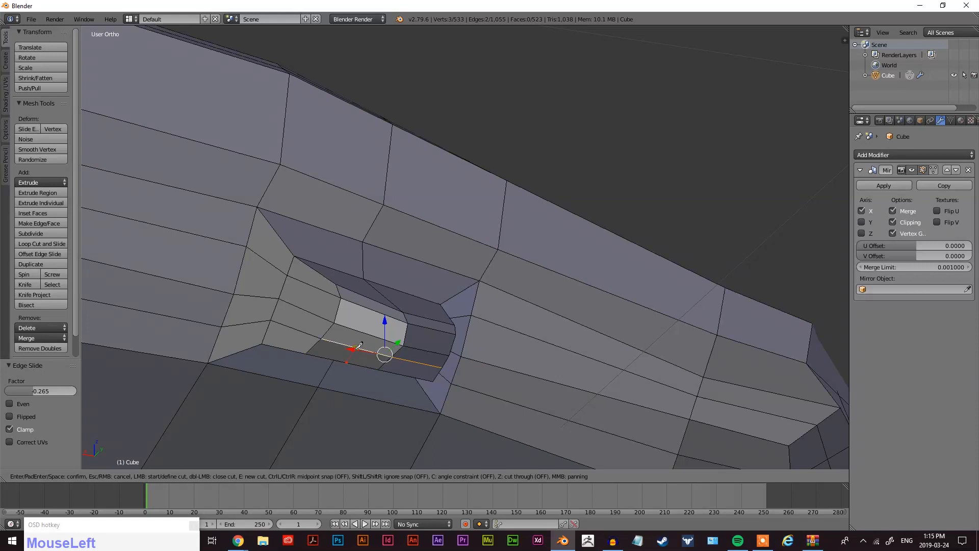
pyautogui.press('Return')
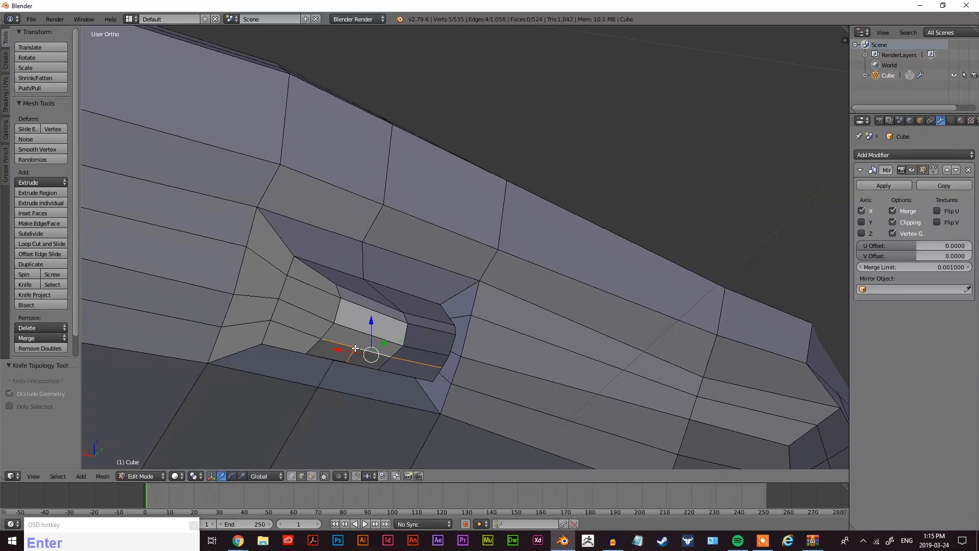
pyautogui.press('k')
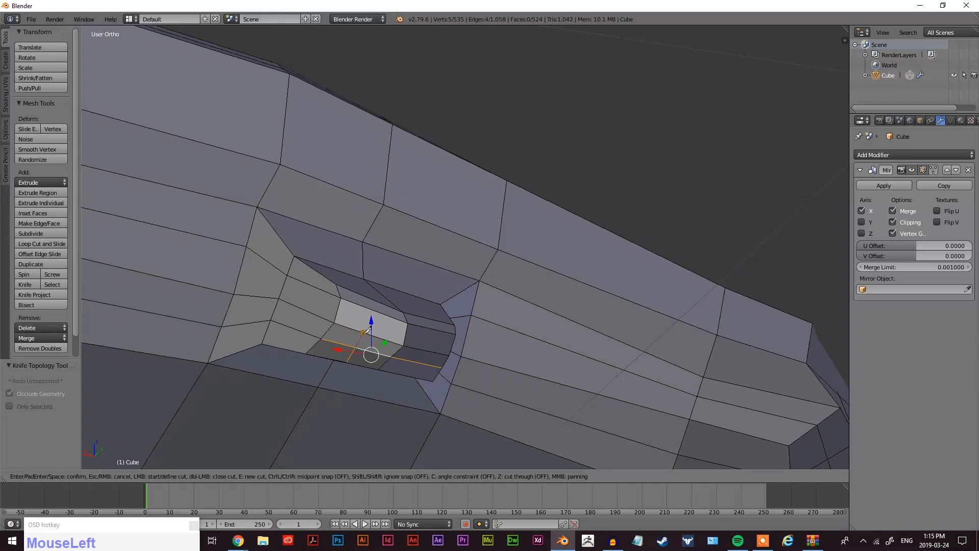
pyautogui.press('Return')
pyautogui.press('k')
pyautogui.moveTo(363, 332); pyautogui.dragTo(371, 328)
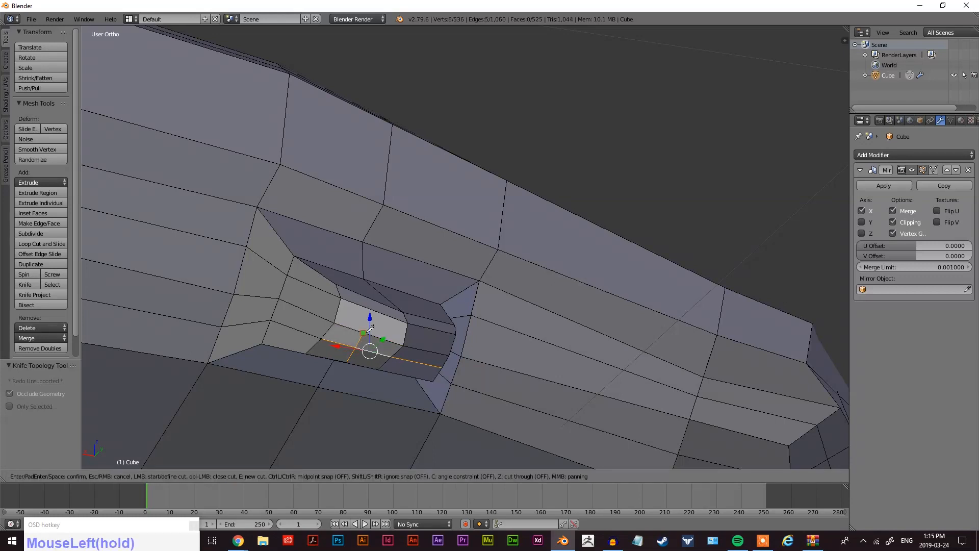
pyautogui.press('Return')
# Select the newly cut edges at the thumb's tip in edge mode and move them 0.010 along Y.
pyautogui.moveTo(421, 314); pyautogui.dragTo(425, 375, button='middle')
pyautogui.moveTo(382, 329); pyautogui.dragTo(401, 298, button='middle')
pyautogui.hotkey('ctrl', 'Tab')
pyautogui.click(401, 299)
pyautogui.rightClick(381, 320)
pyautogui.keyDown('shift'); pyautogui.rightClick(372, 349); pyautogui.keyUp('shift')
pyautogui.moveTo(410, 341); pyautogui.dragTo(377, 354, button='middle')
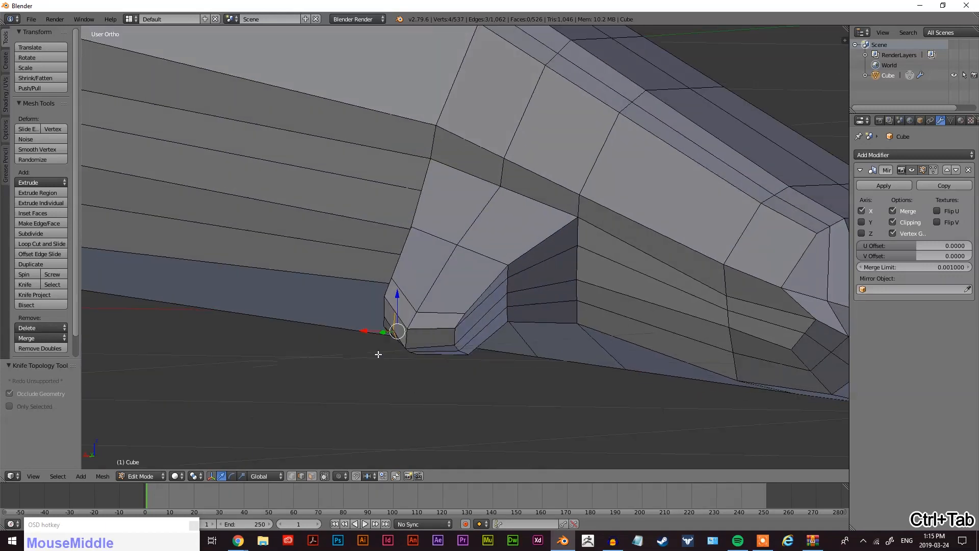
pyautogui.press('g')
pyautogui.press('y')
pyautogui.click(396, 328)
# Move the selected thumb-tip edges by -0.006 along Z and 0.002 along X.
pyautogui.moveTo(395, 328); pyautogui.dragTo(465, 348, button='middle')
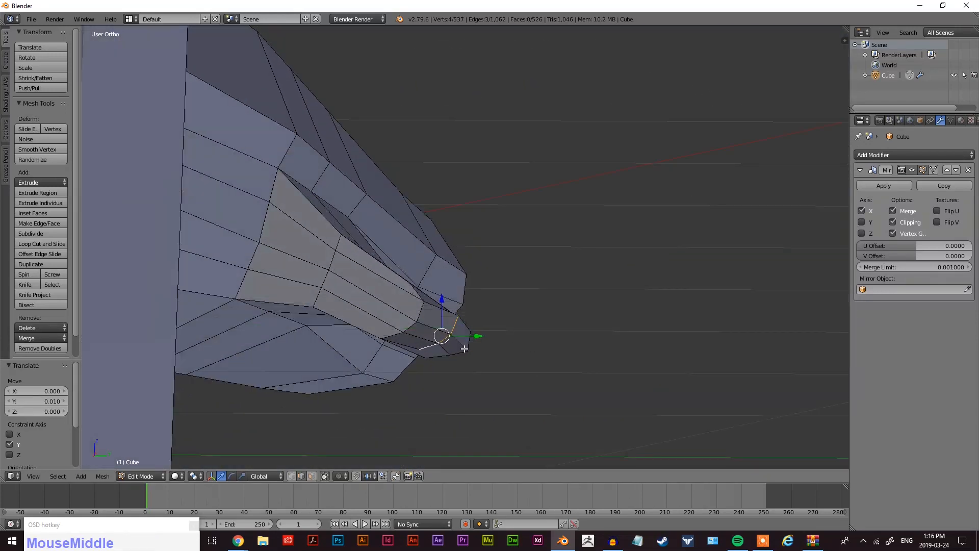
pyautogui.press('g')
pyautogui.press('z')
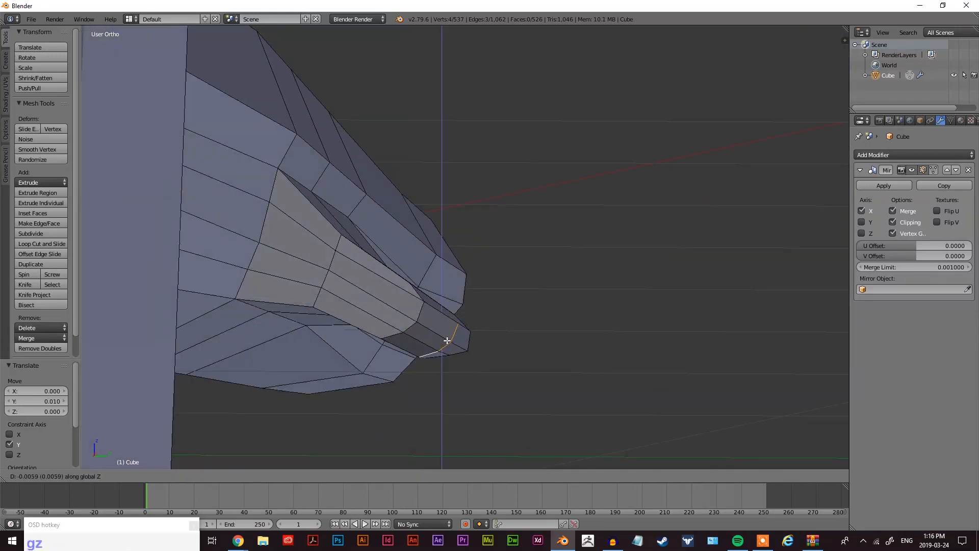
pyautogui.click(518, 352)
pyautogui.moveTo(518, 351); pyautogui.dragTo(384, 318, button='middle')
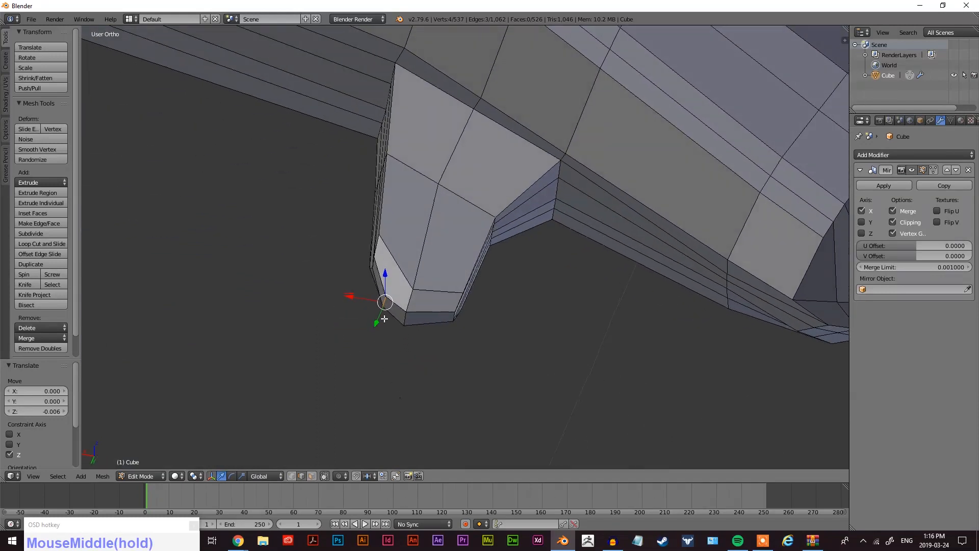
pyautogui.press('g')
pyautogui.press('x')
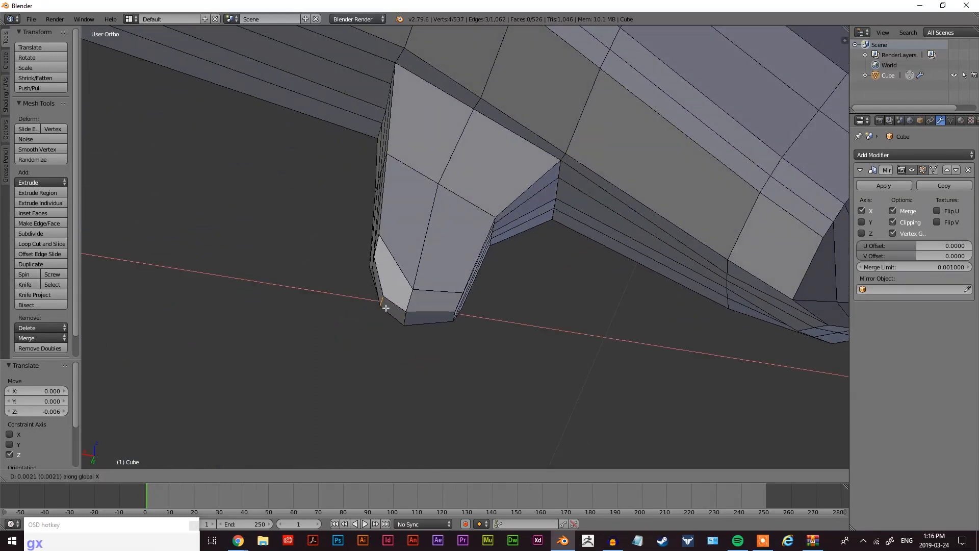
pyautogui.click(386, 309)
# Insert a loop cut around the forearm and slide it close to the wrist, beside the thumb's base.
pyautogui.moveTo(386, 309); pyautogui.dragTo(518, 313, button='middle')
pyautogui.scroll(-2, 578, 282)
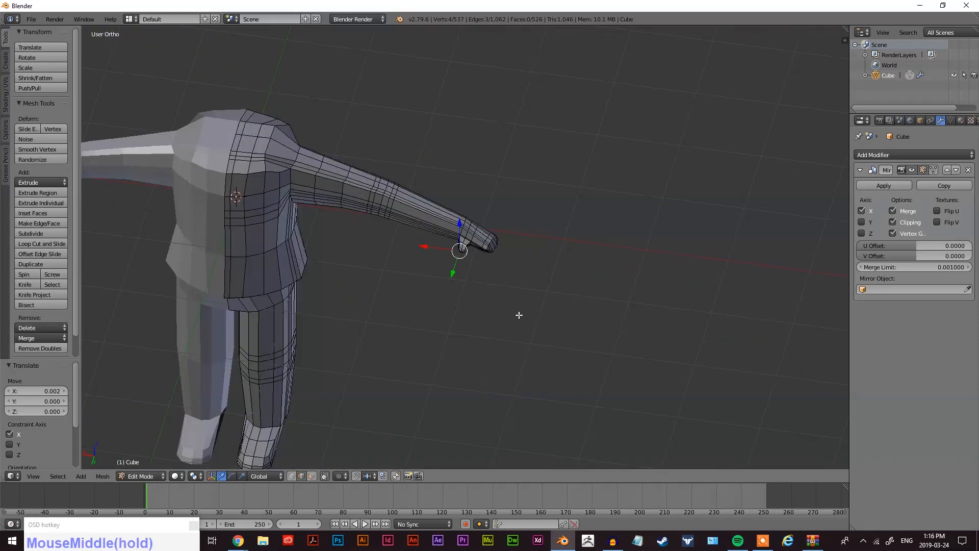
pyautogui.scroll(4, 457, 255)
pyautogui.hotkey('ctrl', 'r')
pyautogui.click(442, 210)
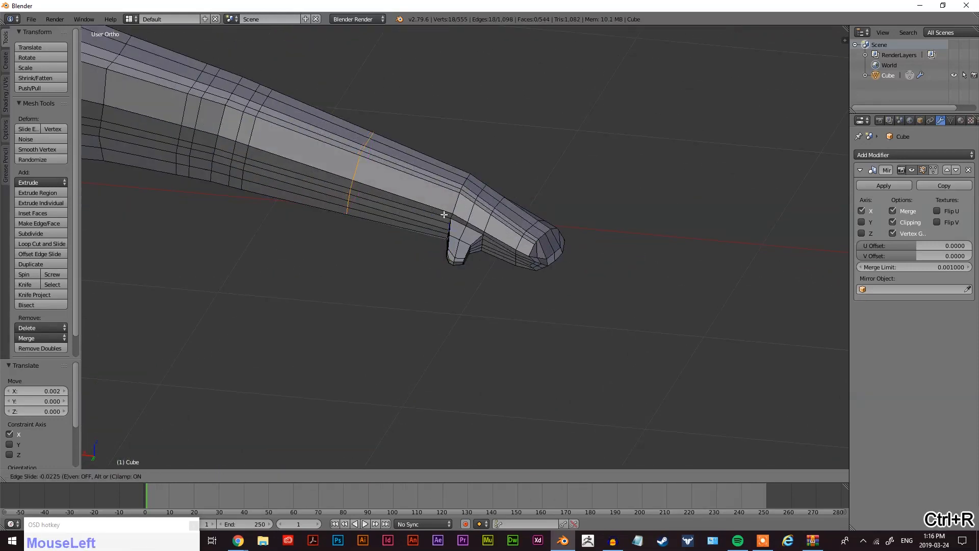
pyautogui.click(527, 244)
pyautogui.hotkey('ctrl', 'r')
pyautogui.click(436, 219)
pyautogui.rightClick(418, 208)
pyautogui.hotkey('ctrl', 'z')
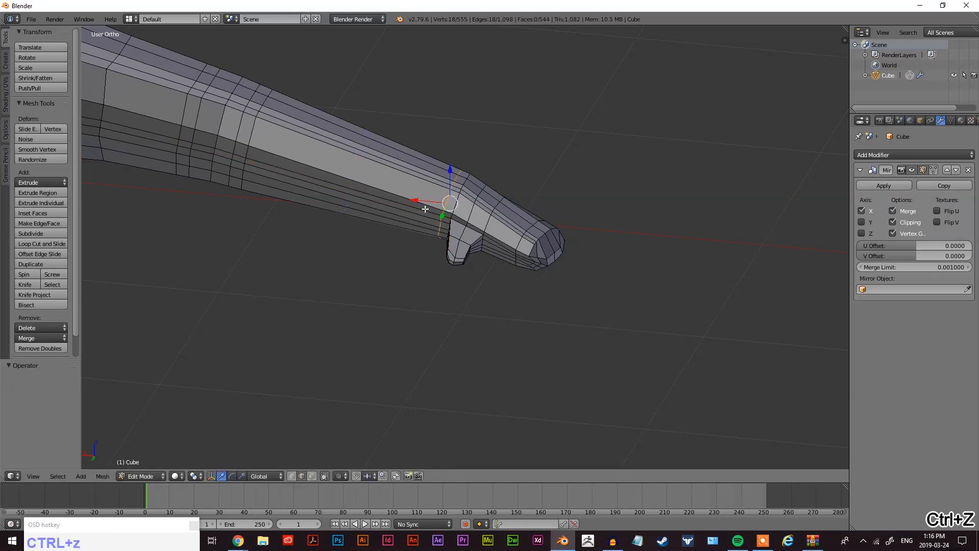
# Insert a second loop cut around the forearm and slide it toward the wrist, next to the first one.
pyautogui.hotkey('ctrl', 'r')
pyautogui.click(440, 213)
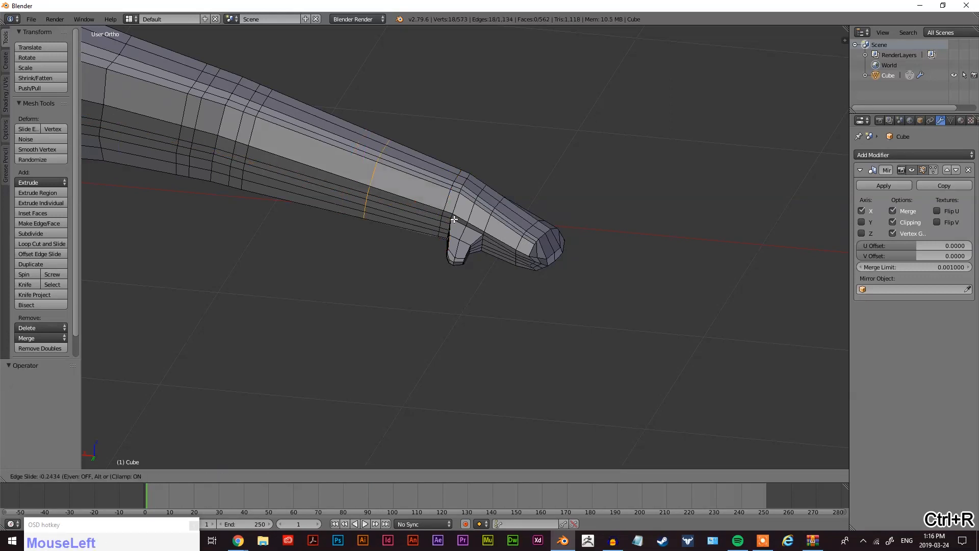
pyautogui.click(513, 241)
# Insert two loop cuts around the torso, one just below and one just above the existing waist edge loop.
pyautogui.scroll(-3, 503, 223)
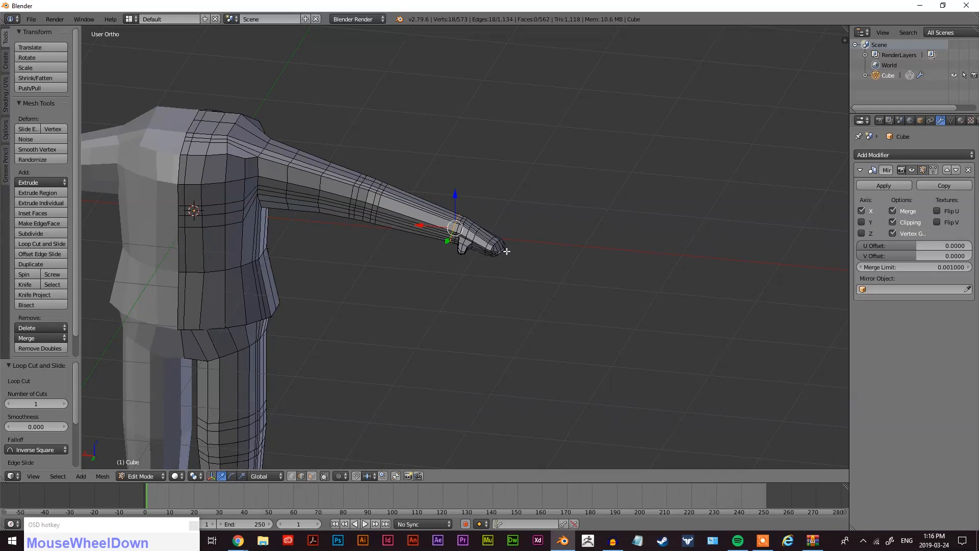
pyautogui.scroll(-3, 454, 263)
pyautogui.keyDown('shift'); pyautogui.moveTo(448, 274); pyautogui.dragTo(421, 187, button='middle'); pyautogui.keyUp('shift')
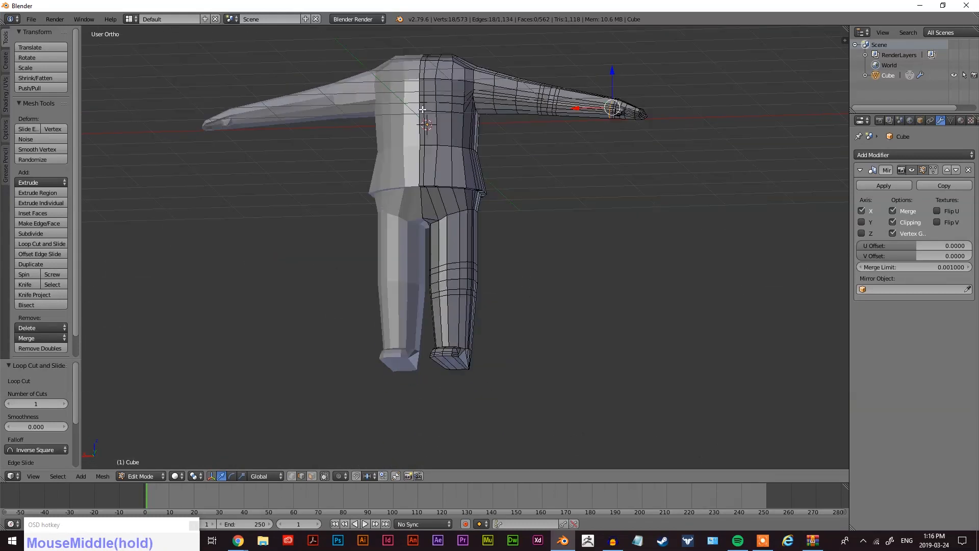
pyautogui.scroll(5, 417, 150)
pyautogui.keyDown('shift'); pyautogui.moveTo(435, 176); pyautogui.dragTo(501, 420, button='middle'); pyautogui.keyUp('shift')
pyautogui.hotkey('ctrl', 'r')
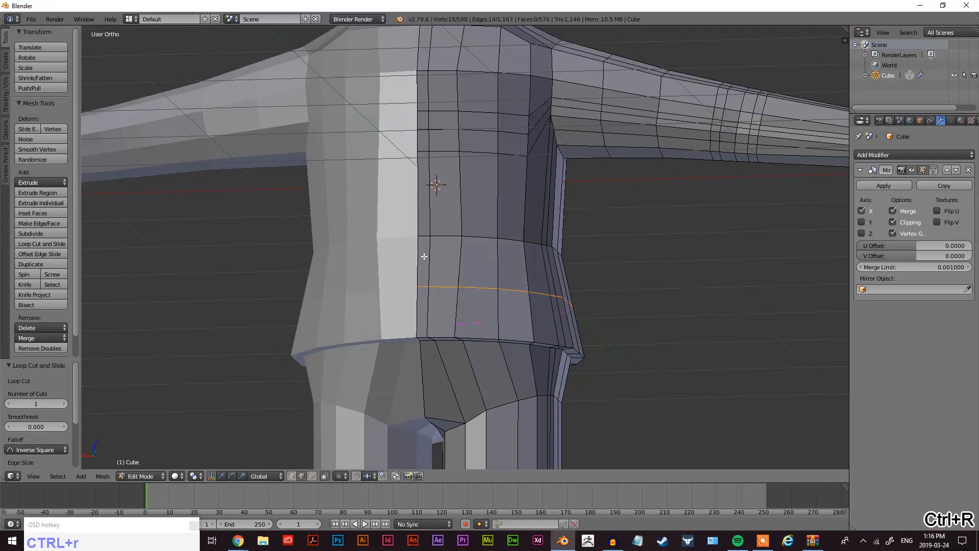
pyautogui.click(424, 255)
pyautogui.click(430, 225)
pyautogui.hotkey('ctrl', 'r')
pyautogui.click(430, 228)
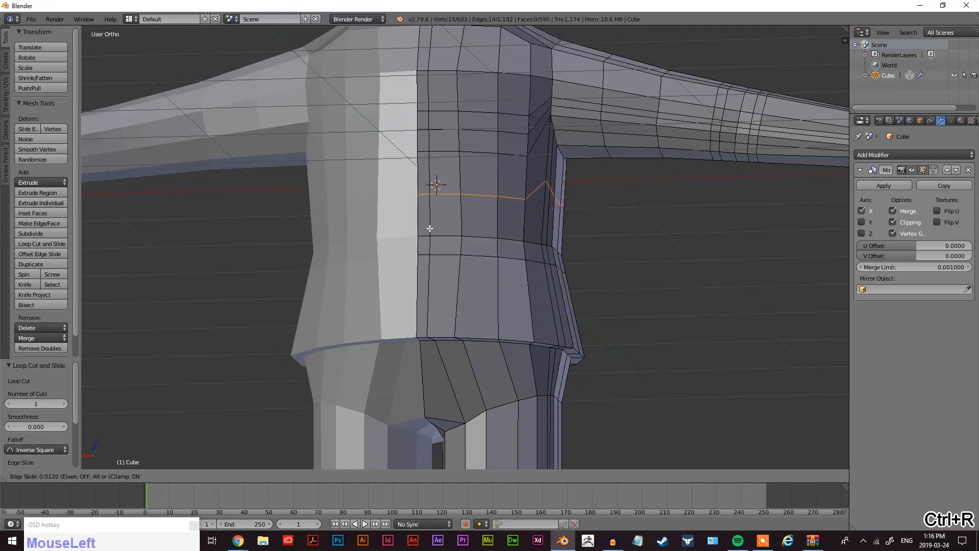
pyautogui.click(418, 260)
# Examine the whole body's shape and edge flow from several angles.
pyautogui.moveTo(436, 258); pyautogui.dragTo(520, 357, button='middle')
pyautogui.scroll(-2, 443, 297)
pyautogui.scroll(-3, 714, 295)
pyautogui.moveTo(715, 295); pyautogui.dragTo(524, 235, button='middle')
pyautogui.scroll(4, 533, 218)
pyautogui.moveTo(549, 170); pyautogui.dragTo(578, 203, button='middle')
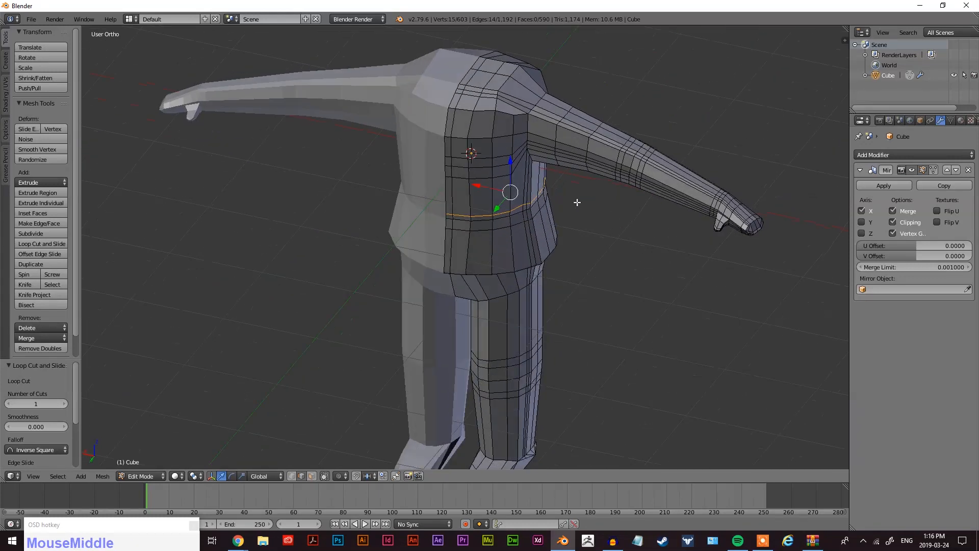
pyautogui.scroll(-3, 604, 211)
pyautogui.moveTo(555, 277); pyautogui.dragTo(472, 242, button='middle')
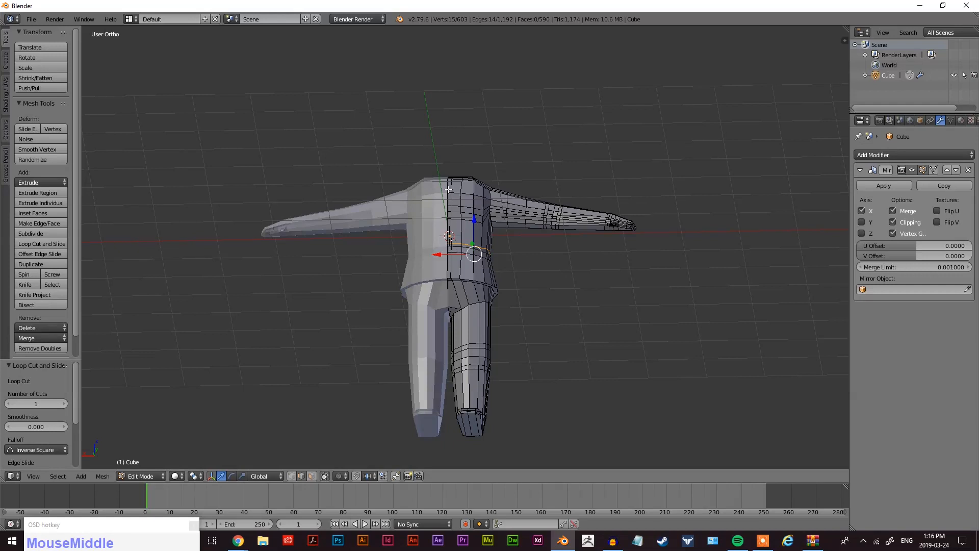
pyautogui.moveTo(449, 164); pyautogui.dragTo(478, 192, button='middle')
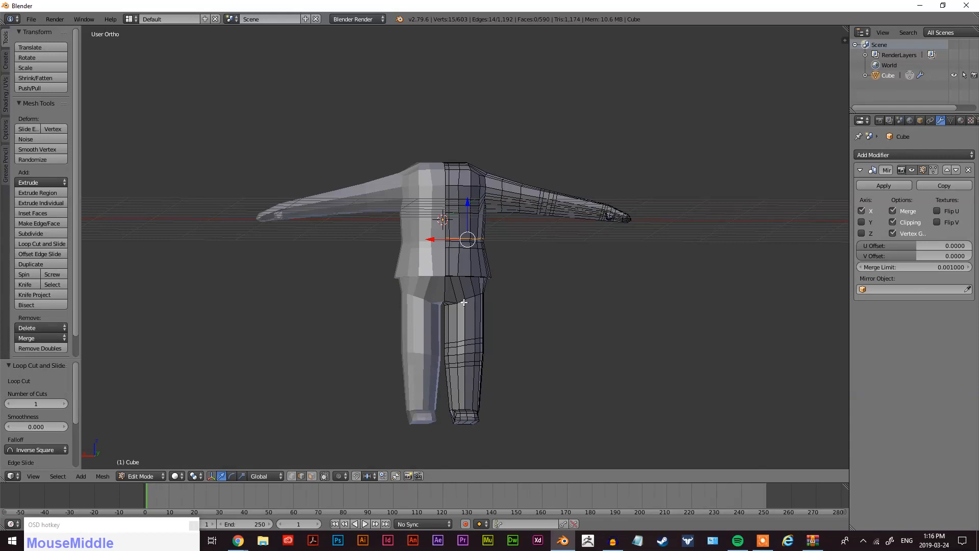
# Select the six faces on top of the torso where the neck starts, extrude them 0.098 upward and scale them to 0.784.
pyautogui.moveTo(462, 445); pyautogui.dragTo(472, 389, button='middle')
pyautogui.scroll(5, 444, 332)
pyautogui.keyDown('shift'); pyautogui.moveTo(401, 245); pyautogui.dragTo(474, 313, button='middle'); pyautogui.keyUp('shift')
pyautogui.hotkey('ctrl', 'Tab')
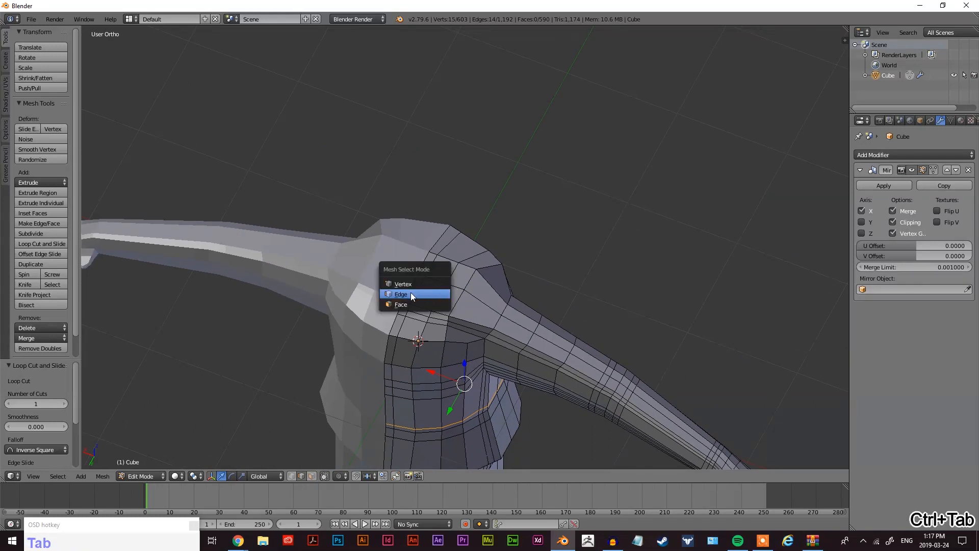
pyautogui.click(401, 304)
pyautogui.scroll(2, 408, 304)
pyautogui.rightClick(352, 334)
pyautogui.keyDown('shift'); pyautogui.rightClick(363, 350); pyautogui.keyUp('shift')
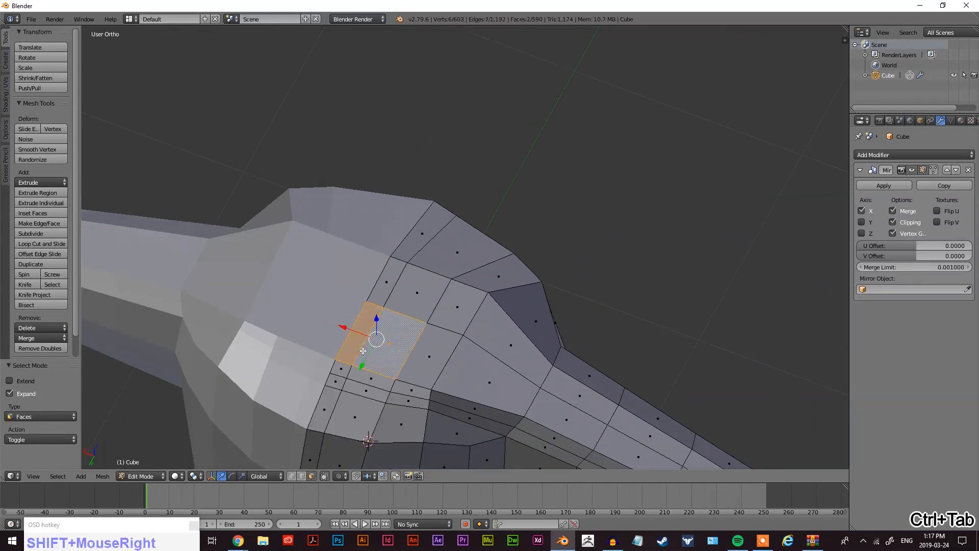
pyautogui.keyDown('shift'); pyautogui.rightClick(427, 355); pyautogui.keyUp('shift')
pyautogui.keyDown('shift'); pyautogui.rightClick(455, 306); pyautogui.keyUp('shift')
pyautogui.keyDown('shift'); pyautogui.rightClick(417, 292); pyautogui.keyUp('shift')
pyautogui.keyDown('shift'); pyautogui.rightClick(387, 284); pyautogui.keyUp('shift')
pyautogui.moveTo(383, 314); pyautogui.dragTo(462, 260, button='middle')
pyautogui.moveTo(519, 242); pyautogui.dragTo(528, 342, button='middle')
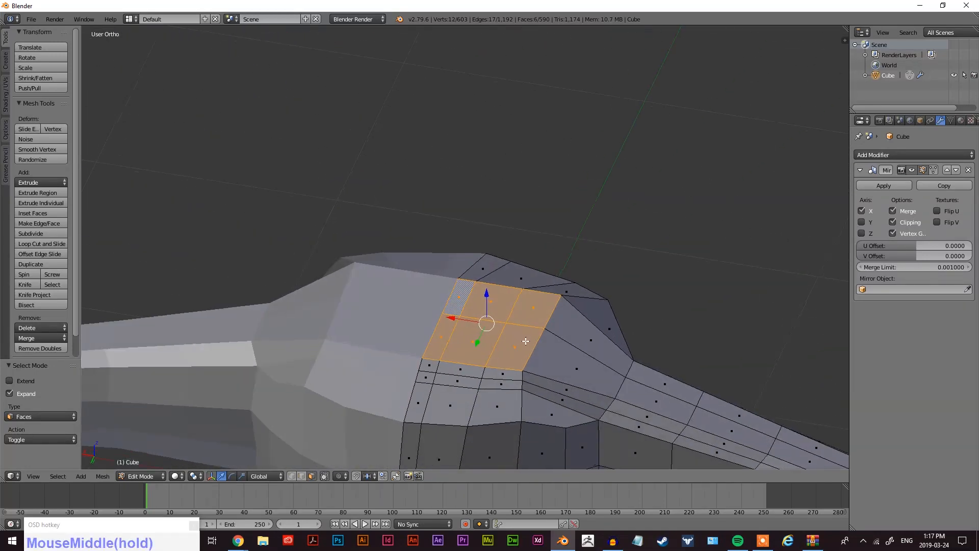
pyautogui.press('e')
pyautogui.click(528, 329)
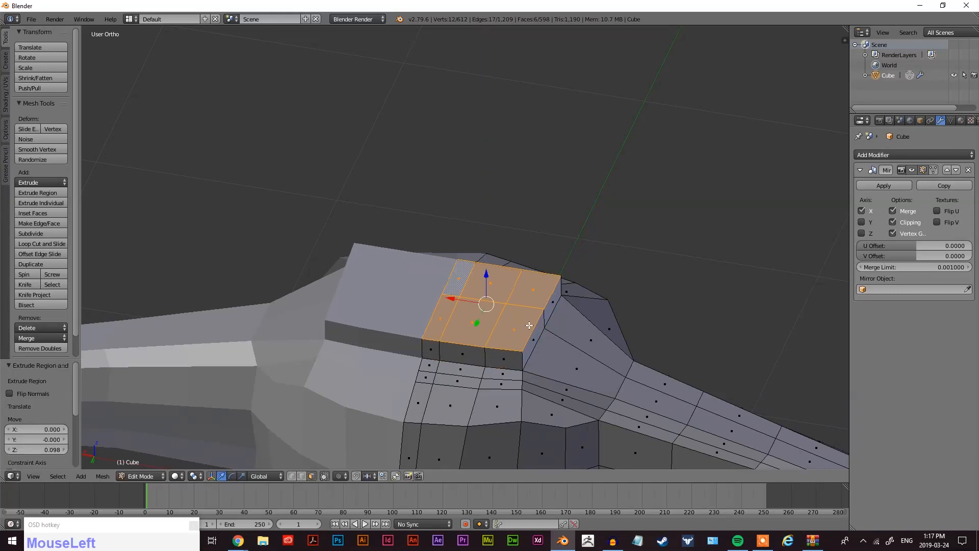
pyautogui.press('s')
pyautogui.click(520, 323)
# Select the two edges at the front of the neck's base in edge mode and move them 0.033 along Y.
pyautogui.moveTo(520, 323); pyautogui.dragTo(553, 320, button='middle')
pyautogui.rightClick(548, 359)
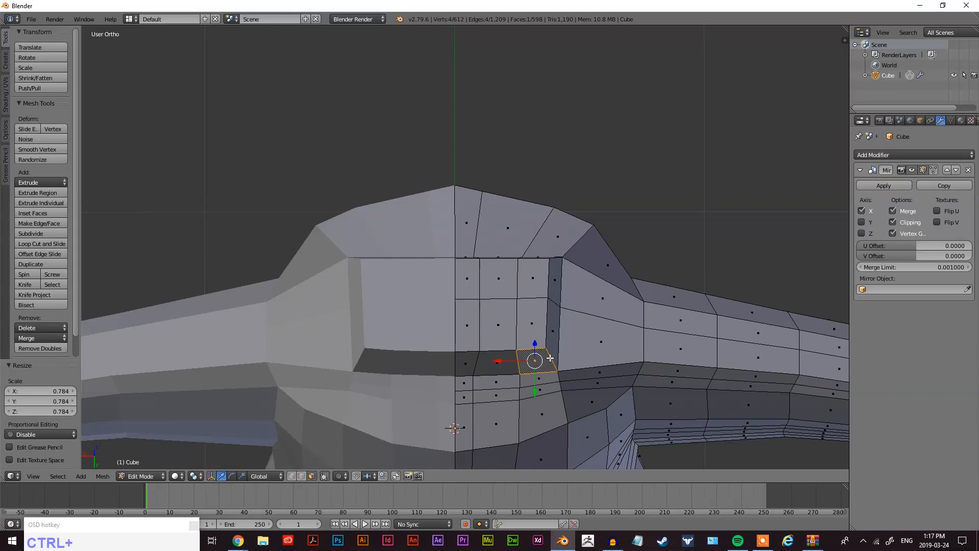
pyautogui.rightClick(503, 375)
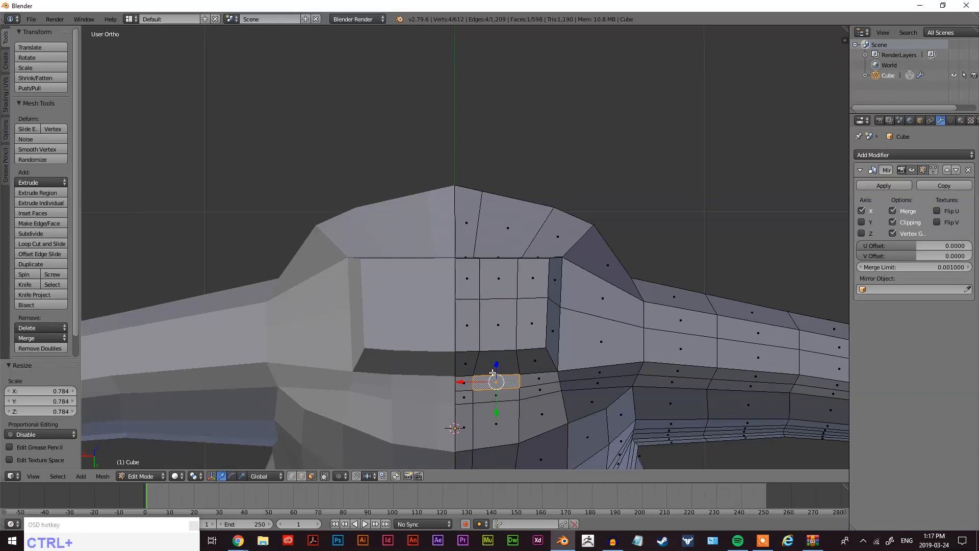
pyautogui.hotkey('ctrl', 'Tab')
pyautogui.click(476, 362)
pyautogui.rightClick(485, 375)
pyautogui.keyDown('shift'); pyautogui.rightClick(491, 380); pyautogui.keyUp('shift')
pyautogui.press('g')
pyautogui.press('y')
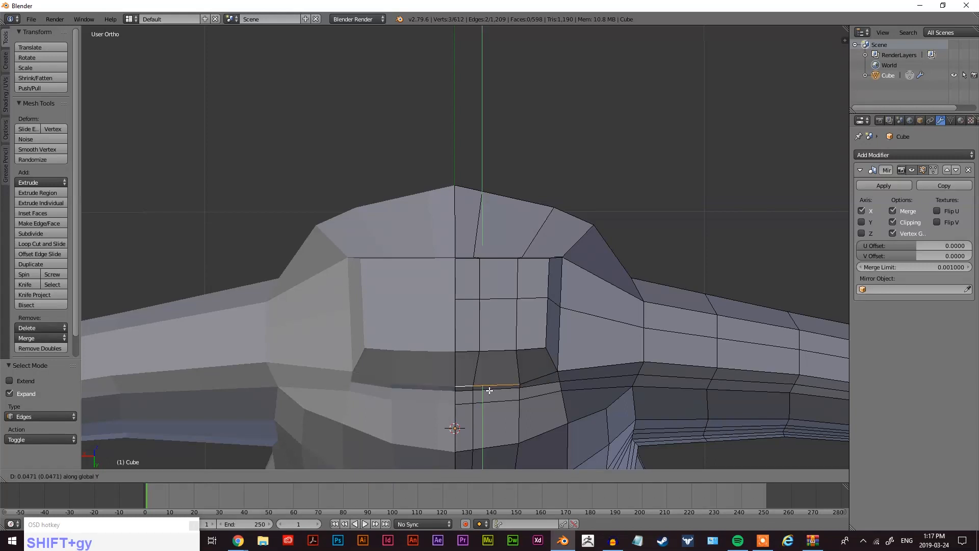
pyautogui.click(492, 387)
# Select the two edges at the back of the neck's base and move them -0.079 along Y.
pyautogui.moveTo(492, 386); pyautogui.dragTo(507, 335, button='middle')
pyautogui.rightClick(499, 285)
pyautogui.keyDown('shift'); pyautogui.rightClick(461, 288); pyautogui.keyUp('shift')
pyautogui.press('g')
pyautogui.press('y')
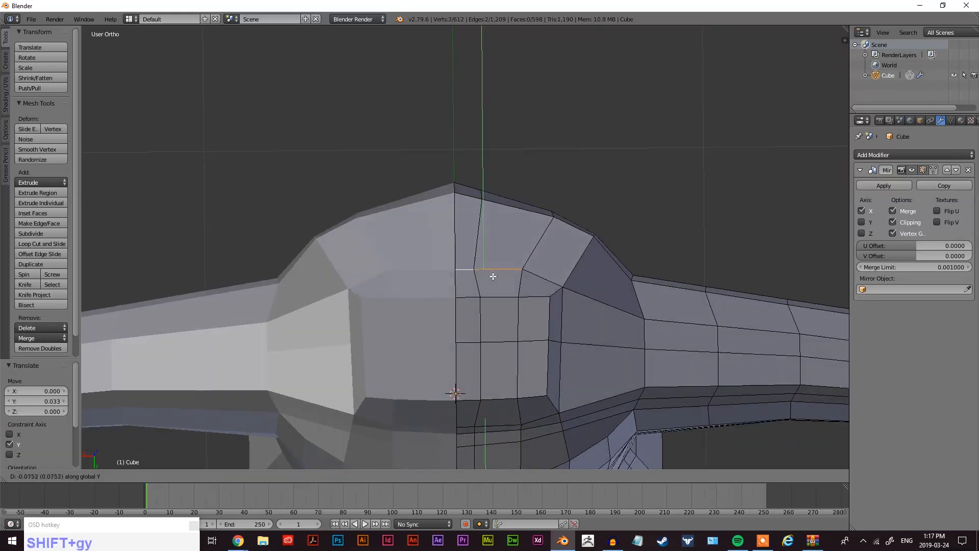
pyautogui.click(494, 275)
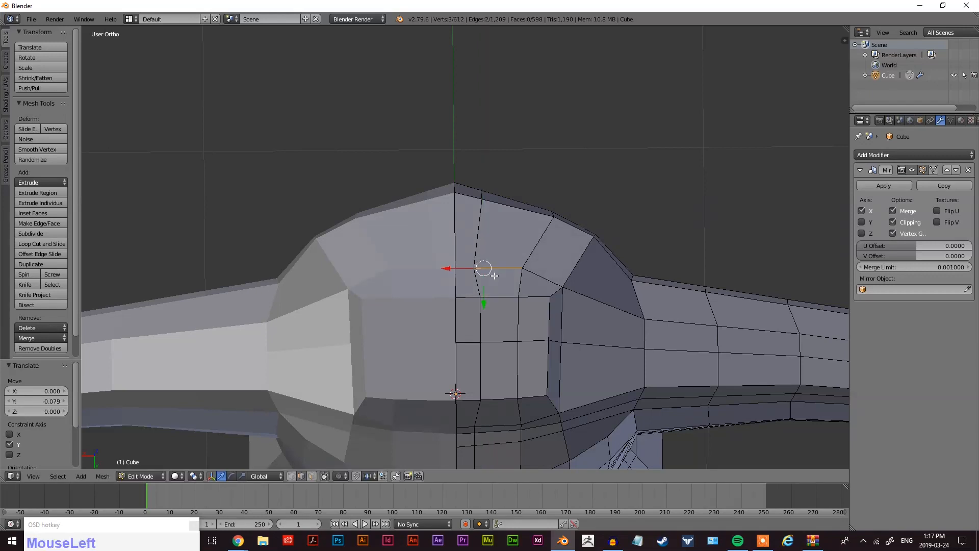
# Edge-slide the rear side edge of the neck's base by 0.491 and the front corner edge of the neck by 0.317.
pyautogui.rightClick(563, 305)
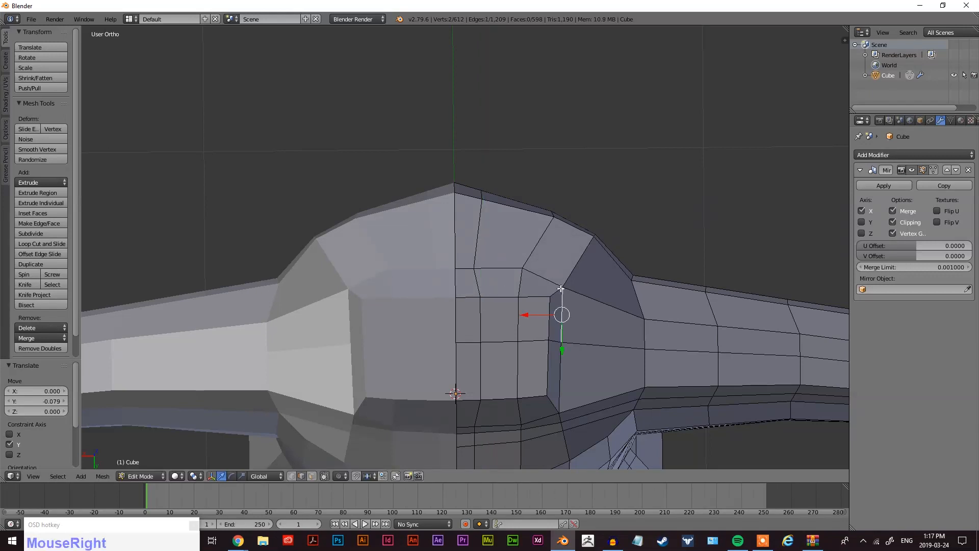
pyautogui.hotkey('ctrl', 'e')
pyautogui.click(553, 286)
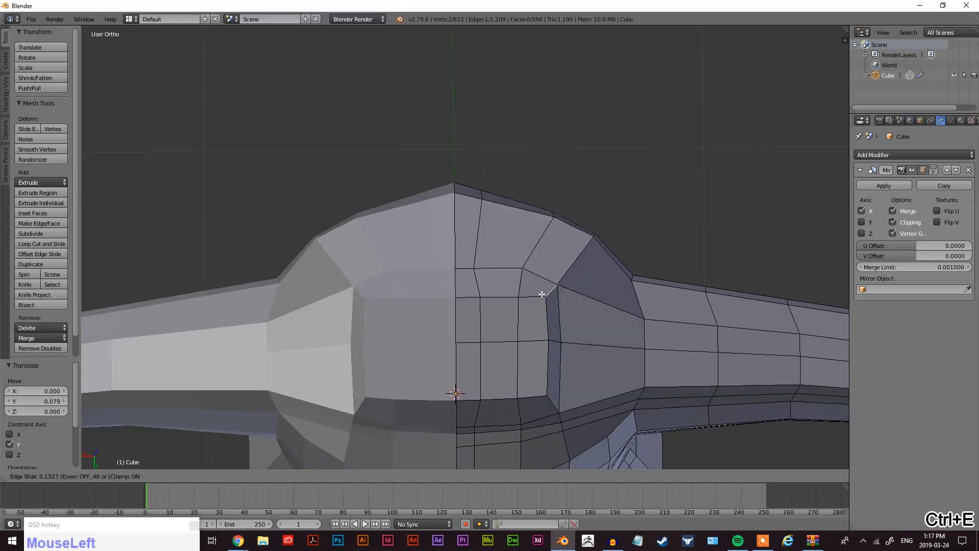
pyautogui.click(512, 292)
pyautogui.rightClick(551, 404)
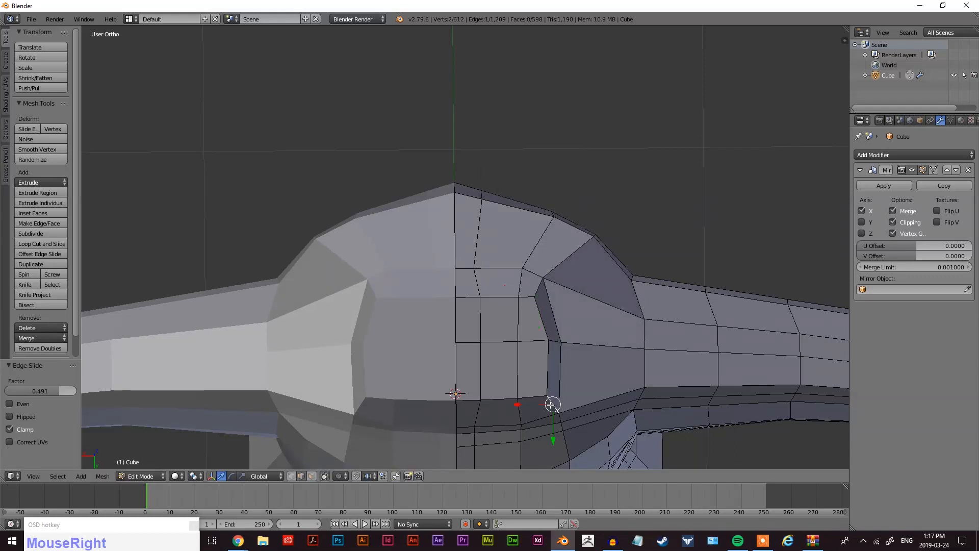
pyautogui.hotkey('ctrl', 'e')
pyautogui.moveTo(553, 404); pyautogui.dragTo(526, 406)
# Select the row of three edges on the rear of the shoulder beside the neck and move them -0.060 along Y.
pyautogui.moveTo(527, 407); pyautogui.dragTo(564, 325, button='middle')
pyautogui.scroll(-5, 531, 299)
pyautogui.scroll(4, 545, 281)
pyautogui.scroll(-2, 556, 255)
pyautogui.scroll(1, 557, 255)
pyautogui.scroll(4, 564, 325)
pyautogui.rightClick(491, 181)
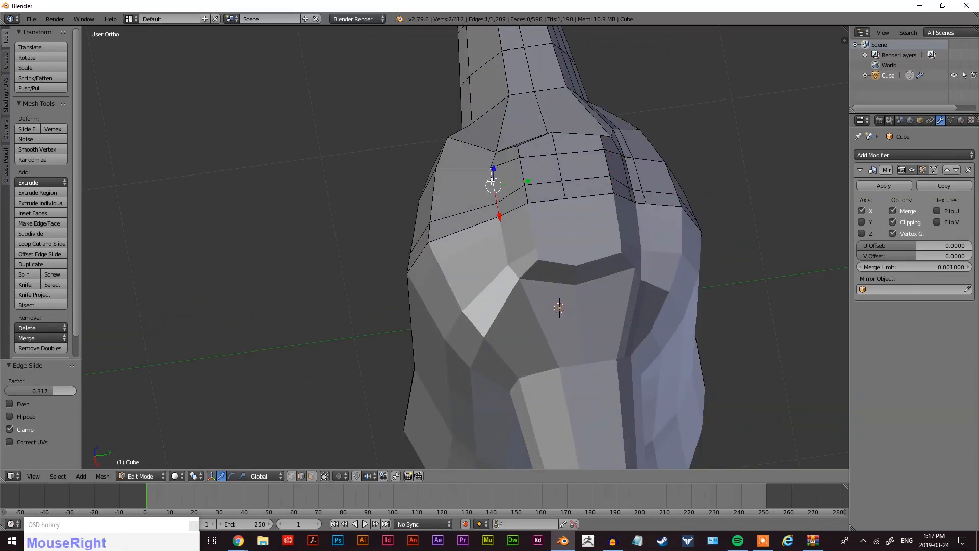
pyautogui.press('y')
pyautogui.click(499, 206)
pyautogui.moveTo(498, 206); pyautogui.dragTo(530, 263, button='middle')
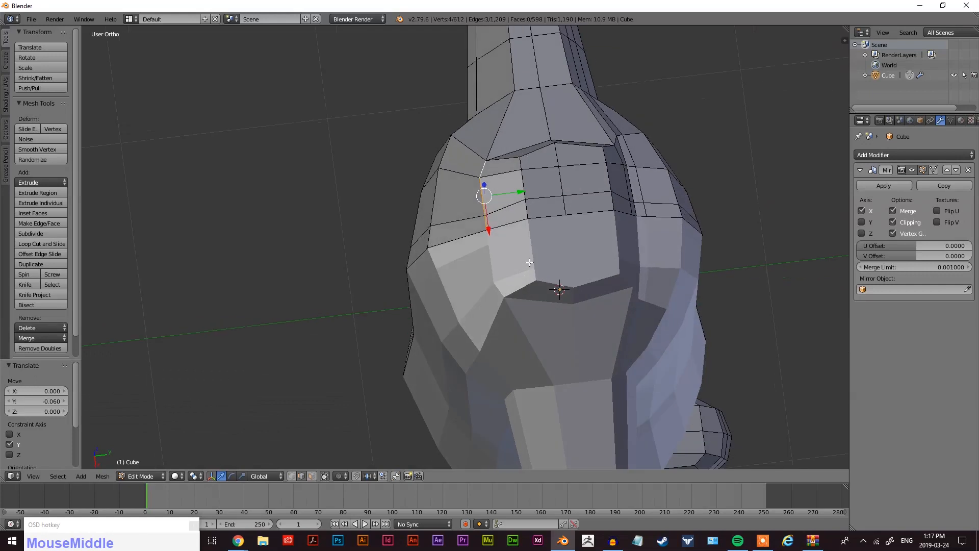
# Move the neighbouring row of edges on top of the shoulder along Y and return to Object Mode.
pyautogui.rightClick(520, 163)
pyautogui.keyDown('shift'); pyautogui.rightClick(529, 209); pyautogui.keyUp('shift')
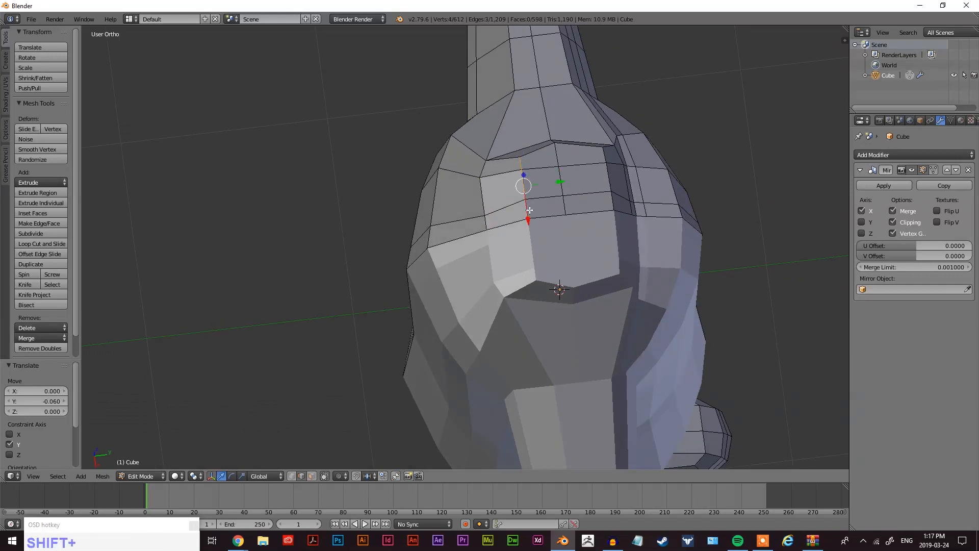
pyautogui.press('g')
pyautogui.press('y')
pyautogui.click(527, 207)
pyautogui.moveTo(528, 207); pyautogui.dragTo(524, 300, button='middle')
pyautogui.scroll(-5, 436, 254)
pyautogui.press('Tab')
pyautogui.press('Tab')
pyautogui.press('Tab')
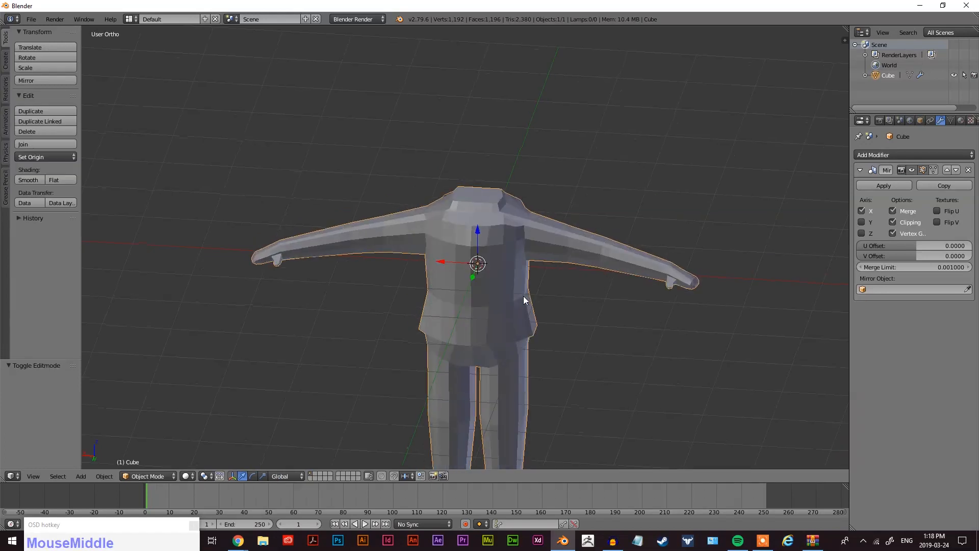
# Deselect the body, add a cube mesh at the 3D cursor and scale it to 0.485.
pyautogui.press('a')
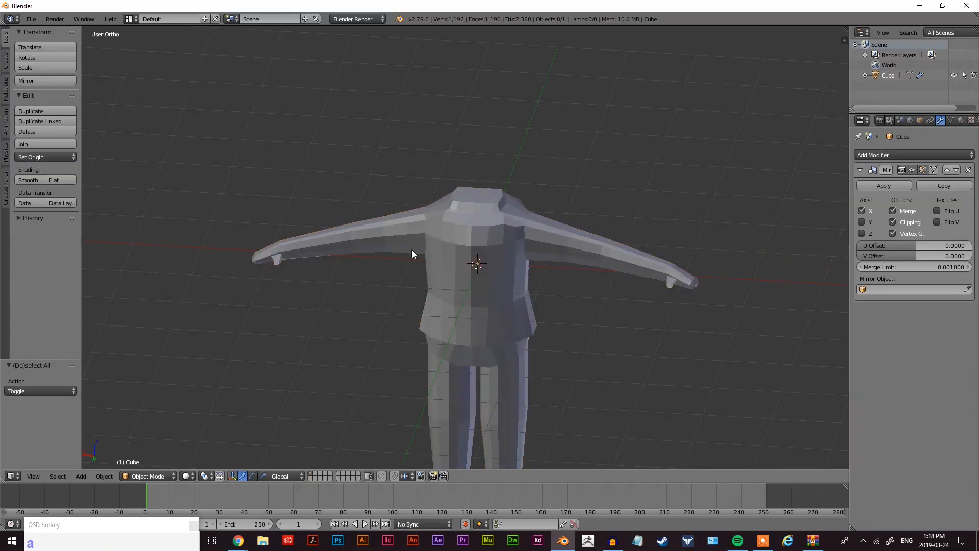
pyautogui.hotkey('shift', 'a')
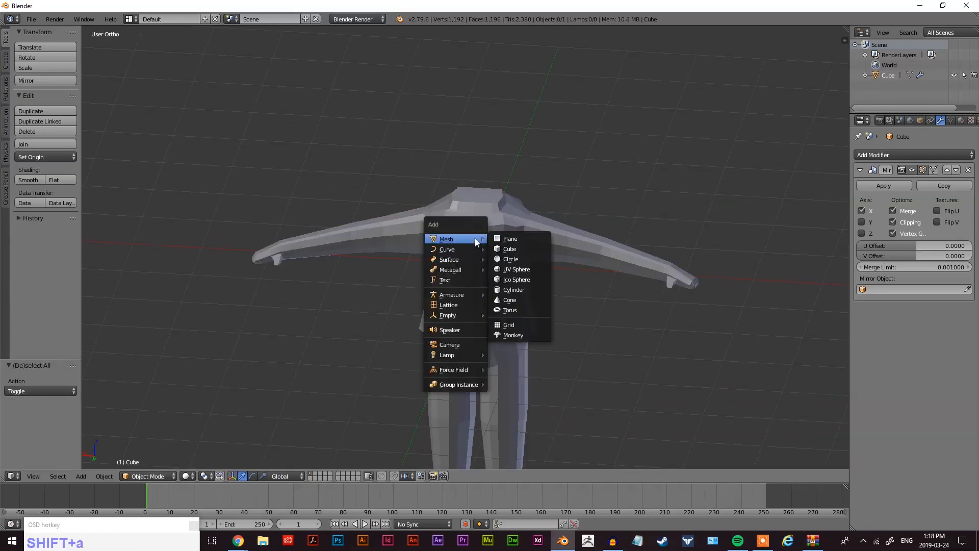
pyautogui.click(515, 249)
pyautogui.moveTo(534, 289); pyautogui.dragTo(516, 268, button='middle')
pyautogui.press('s')
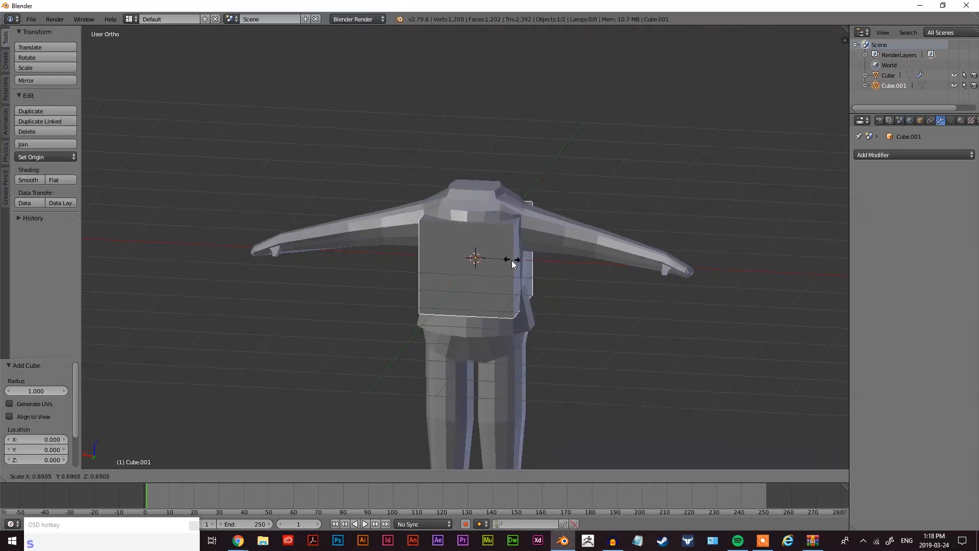
pyautogui.click(498, 275)
# Move the cube up along Z above the neck, resize it to head size and raise it another 0.190 along Z.
pyautogui.press('g')
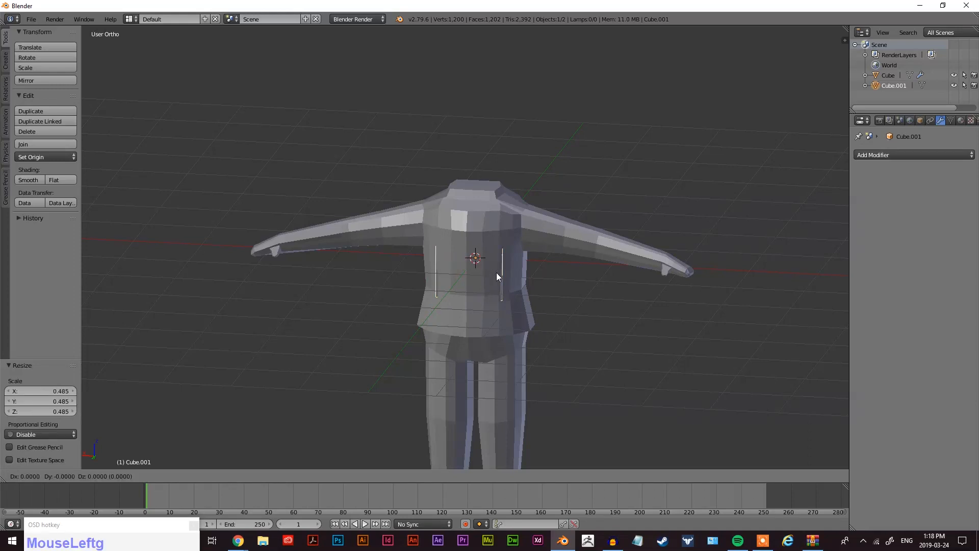
pyautogui.press('z')
pyautogui.click(500, 164)
pyautogui.moveTo(500, 163); pyautogui.dragTo(573, 197, button='middle')
pyautogui.press('s')
pyautogui.click(499, 112)
pyautogui.press('g')
pyautogui.press('z')
pyautogui.click(495, 154)
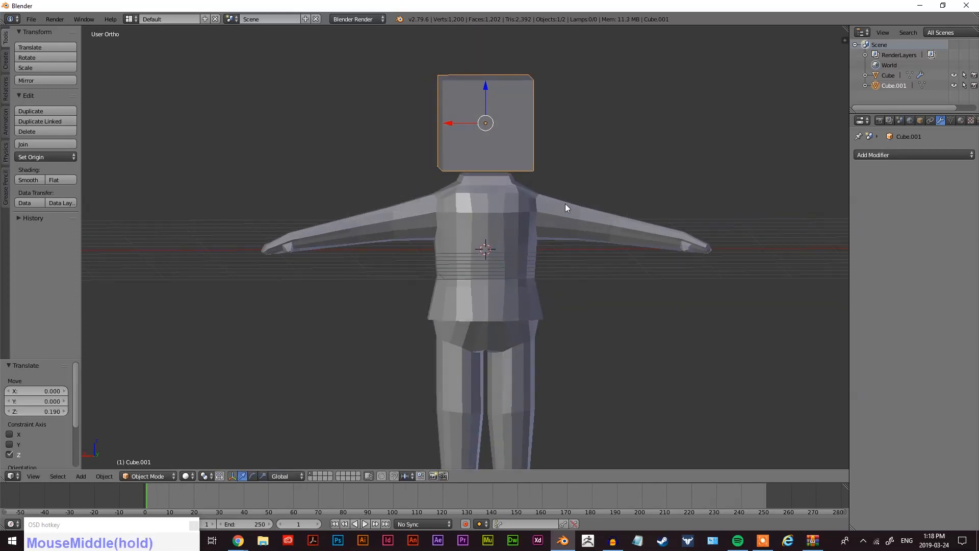
# Add and apply a Subdivision Surface modifier on the head cube, and add a second Subdivision Surface modifier.
pyautogui.click(917, 154)
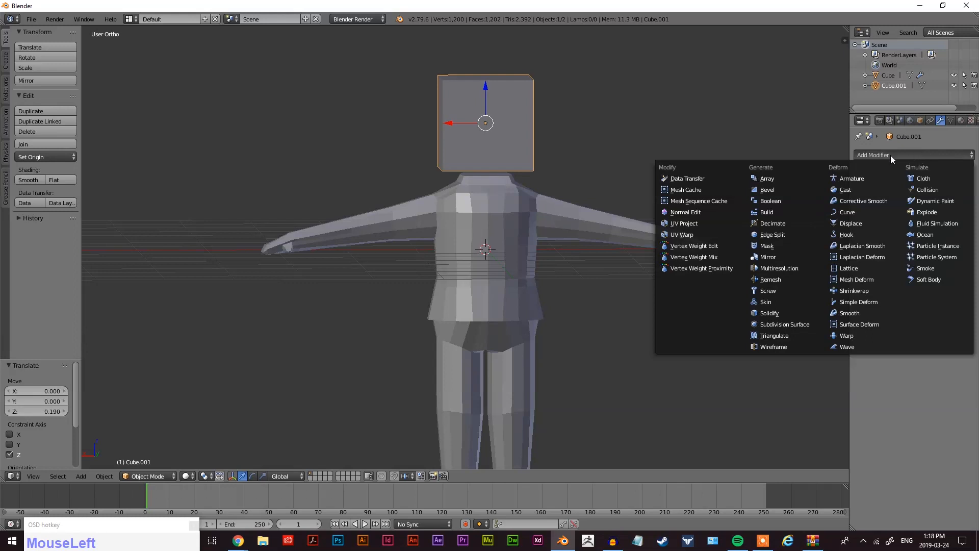
pyautogui.click(795, 324)
pyautogui.moveTo(551, 131); pyautogui.dragTo(484, 133, button='middle')
pyautogui.click(891, 184)
pyautogui.moveTo(436, 217); pyautogui.dragTo(753, 179, button='middle')
pyautogui.moveTo(931, 154); pyautogui.dragTo(783, 321)
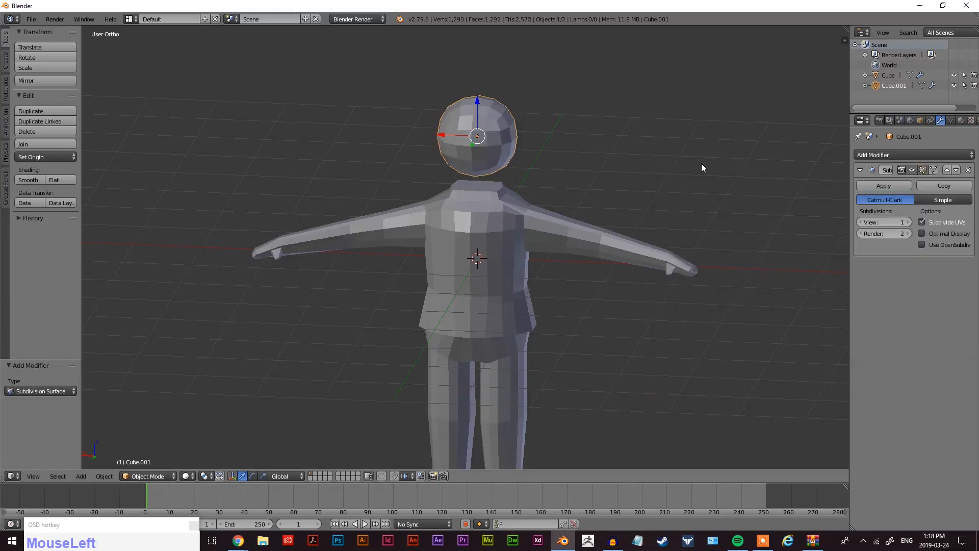
# Scale the head to 1.359 and move it up along Z so it sits just above the neck.
pyautogui.moveTo(451, 131); pyautogui.dragTo(579, 168, button='middle')
pyautogui.scroll(-3, 483, 124)
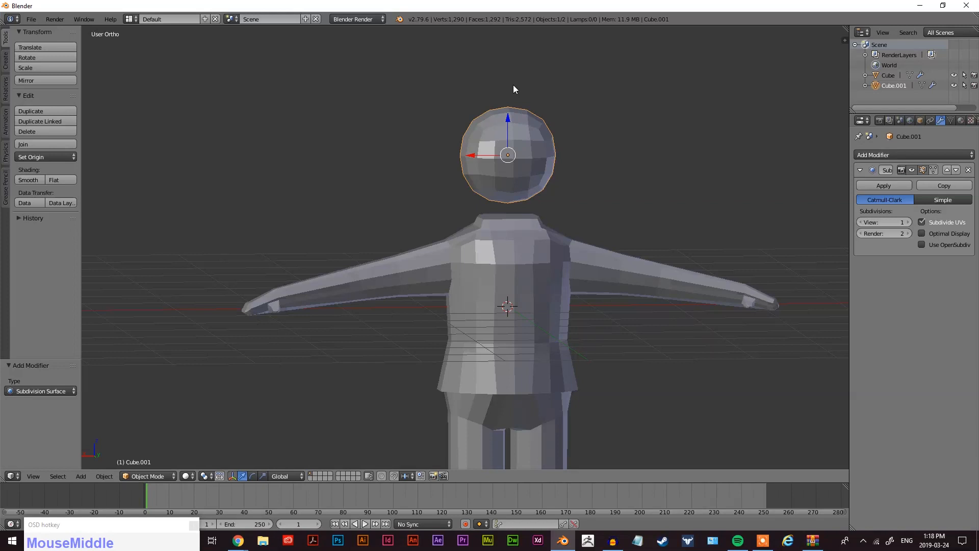
pyautogui.scroll(-2, 561, 212)
pyautogui.keyDown('shift'); pyautogui.moveTo(561, 212); pyautogui.dragTo(453, 185, button='middle'); pyautogui.keyUp('shift')
pyautogui.press('s')
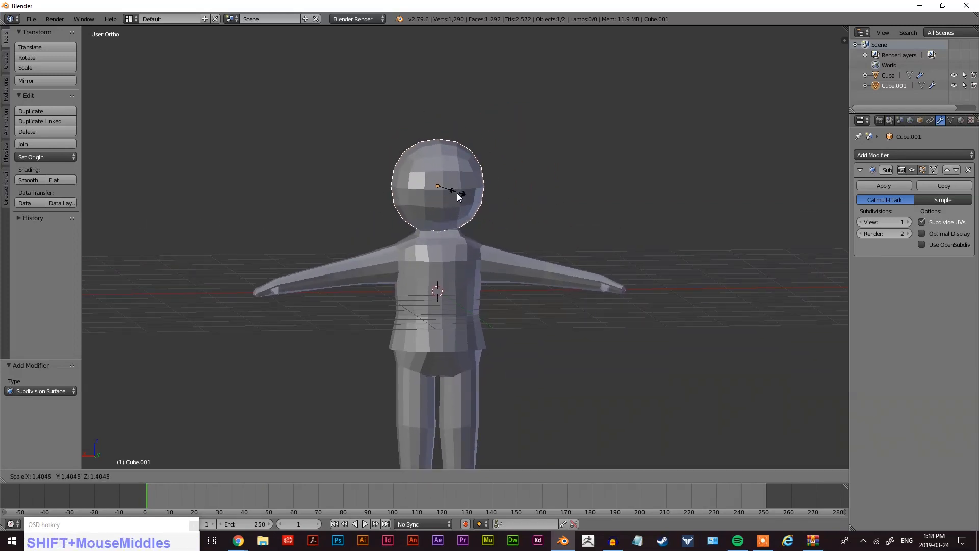
pyautogui.click(456, 194)
pyautogui.press('g')
pyautogui.press('z')
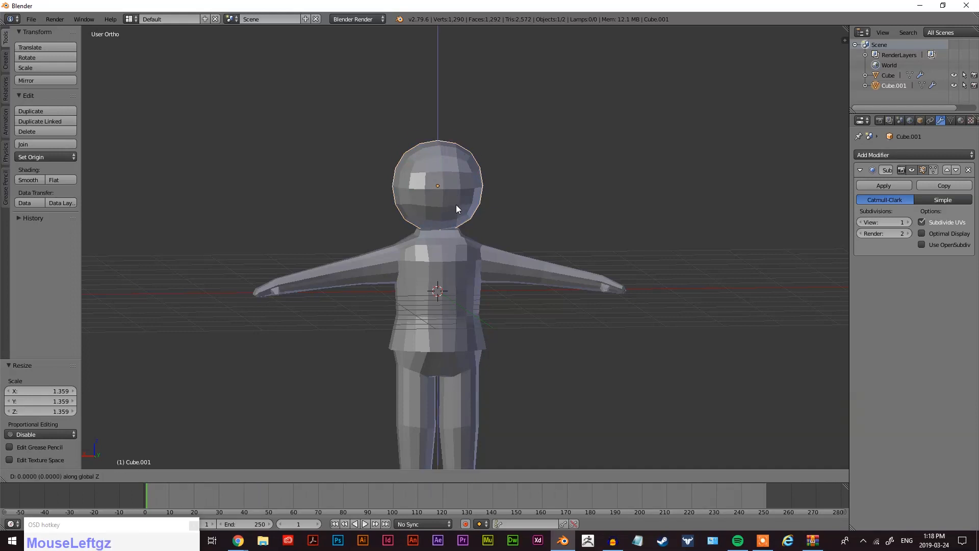
pyautogui.click(455, 191)
# Enter Edit Mode on the head mesh and switch to vertex selection.
pyautogui.press('Tab')
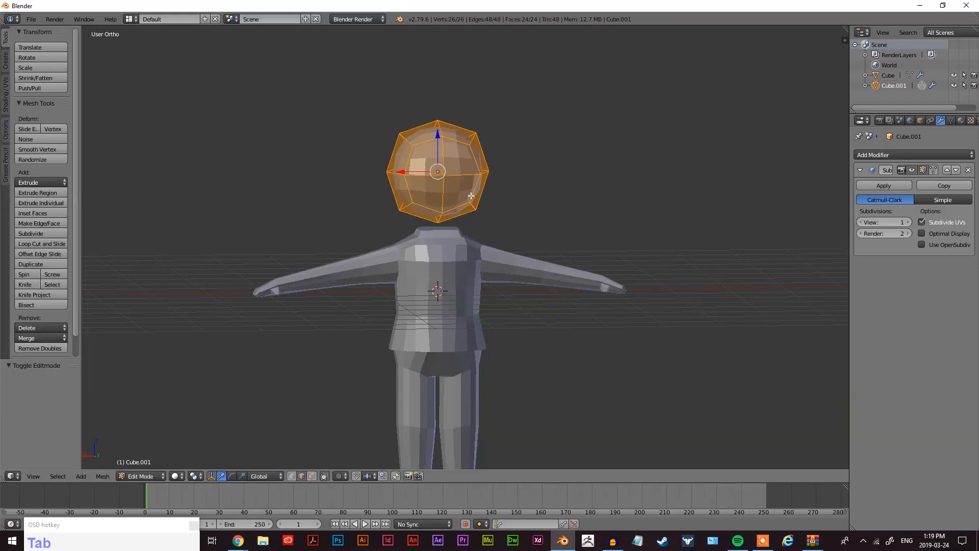
pyautogui.scroll(1, 464, 191)
pyautogui.moveTo(462, 189); pyautogui.dragTo(429, 239, button='middle')
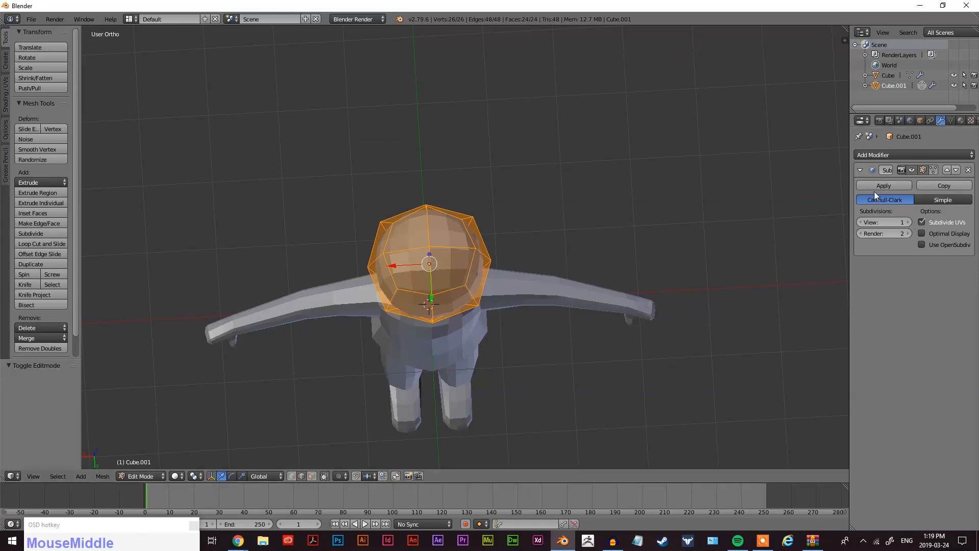
pyautogui.scroll(3, 448, 296)
pyautogui.moveTo(448, 296); pyautogui.dragTo(352, 149, button='middle')
pyautogui.scroll(-1, 467, 178)
pyautogui.scroll(-1, 467, 178)
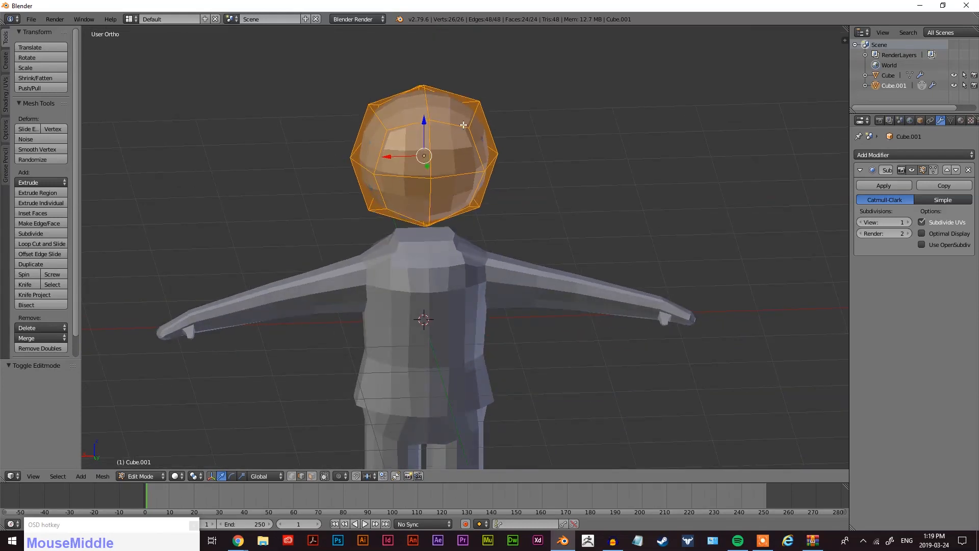
pyautogui.moveTo(544, 187); pyautogui.dragTo(525, 152, button='middle')
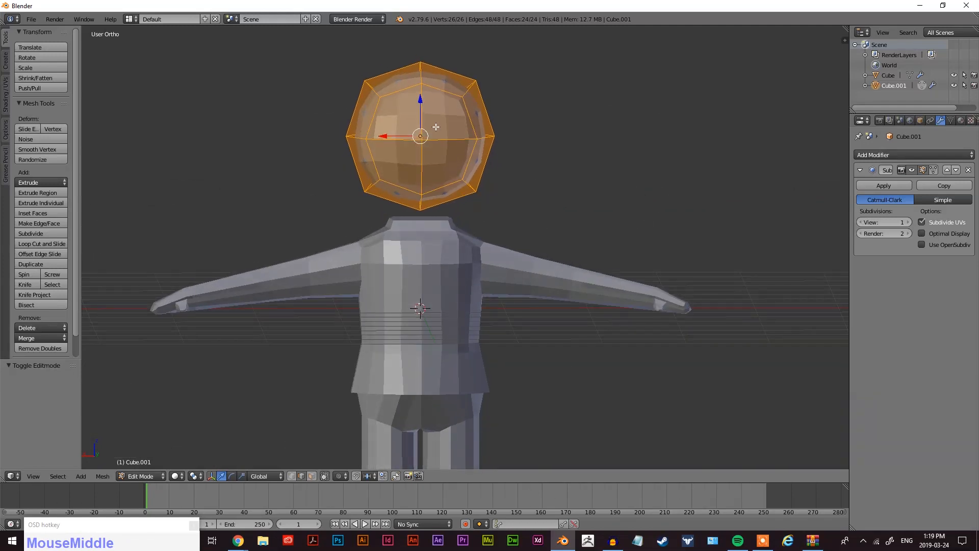
pyautogui.hotkey('ctrl', 'Tab')
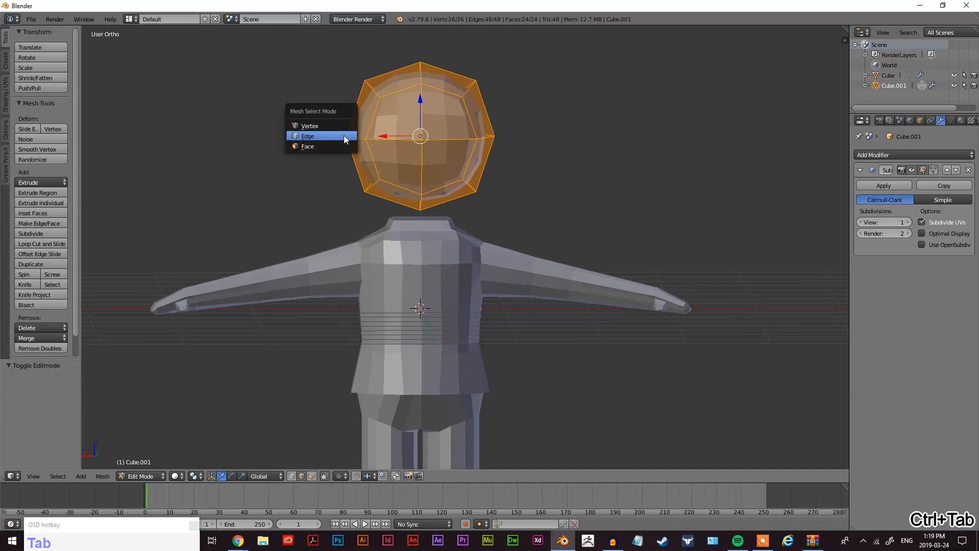
pyautogui.click(328, 123)
# Try box-selecting and deleting the vertices on the head's +X half in solid shading.
pyautogui.press('a')
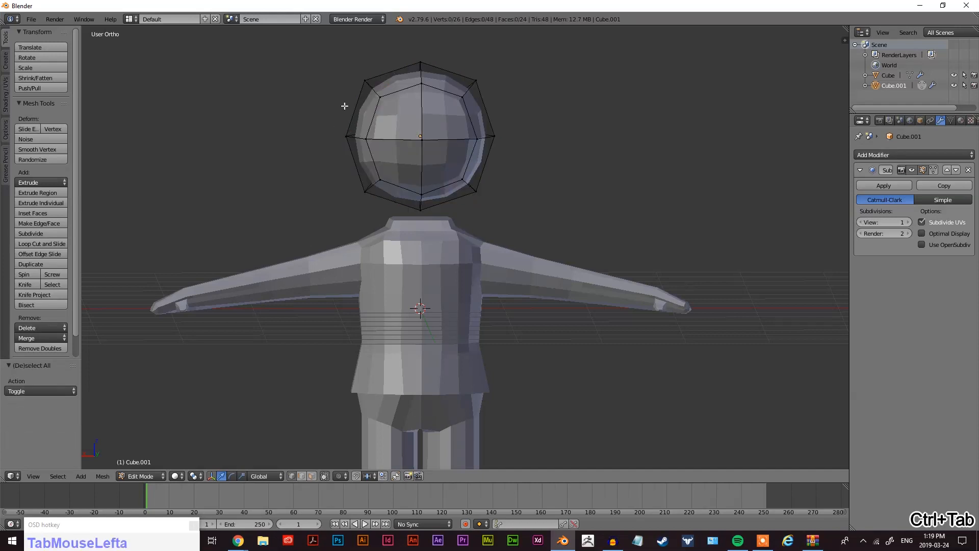
pyautogui.press('b')
pyautogui.moveTo(312, 53); pyautogui.dragTo(387, 211)
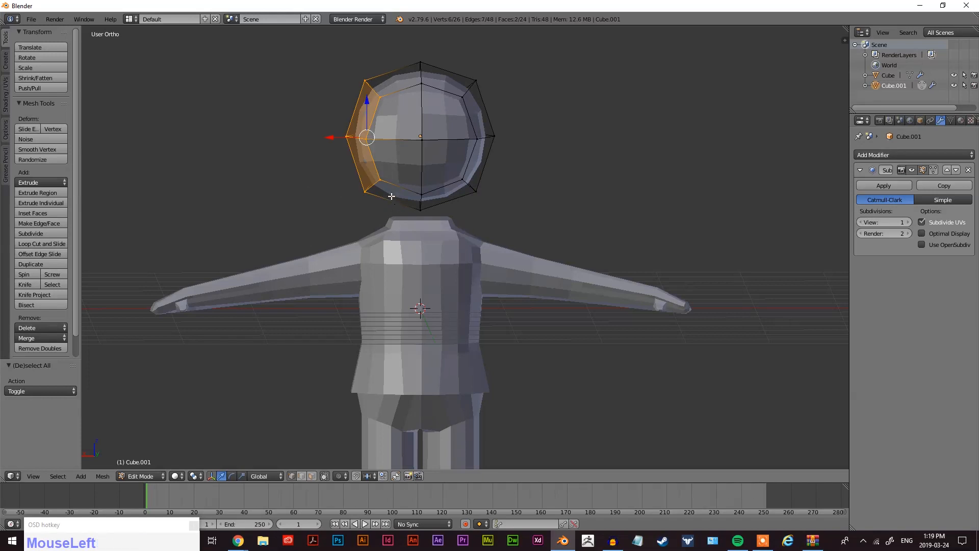
pyautogui.press('x')
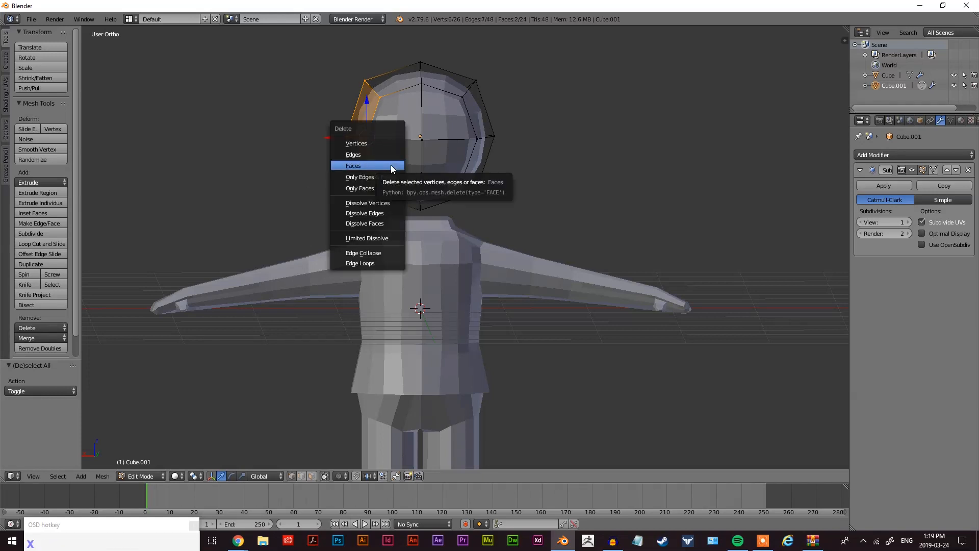
pyautogui.click(386, 144)
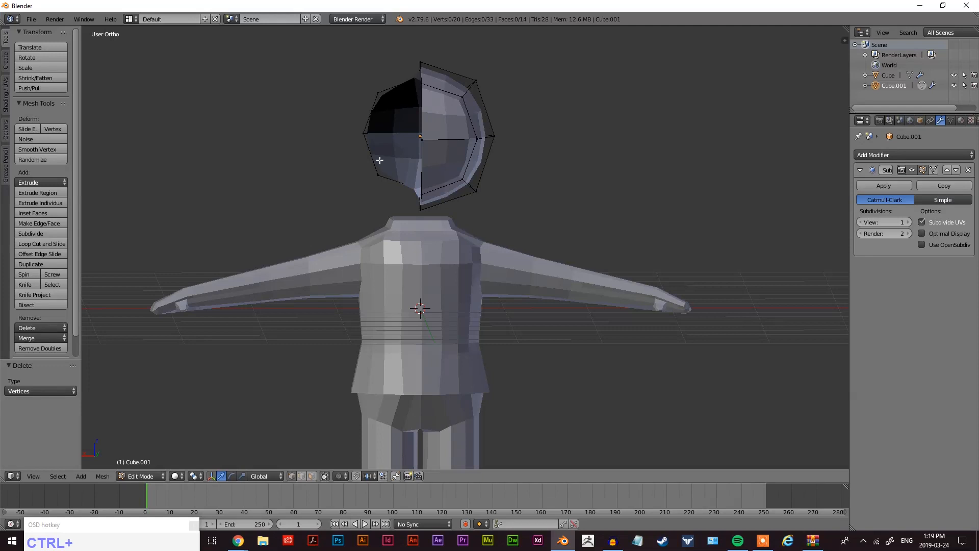
pyautogui.hotkey('ctrl', 'z')
# Box-select all vertices on the head's +X half in wireframe shading, delete them and return to solid shading.
pyautogui.press('z')
pyautogui.press('a')
pyautogui.press('b')
pyautogui.moveTo(320, 61); pyautogui.dragTo(389, 203)
pyautogui.moveTo(345, 198); pyautogui.dragTo(406, 193, button='middle')
pyautogui.press('x')
pyautogui.click(407, 192)
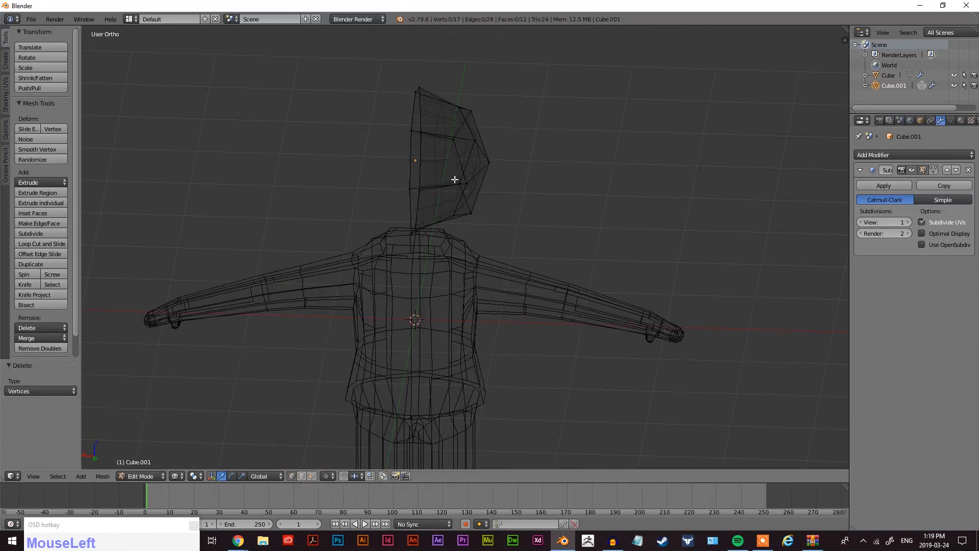
pyautogui.press('z')
pyautogui.moveTo(496, 181); pyautogui.dragTo(450, 184, button='middle')
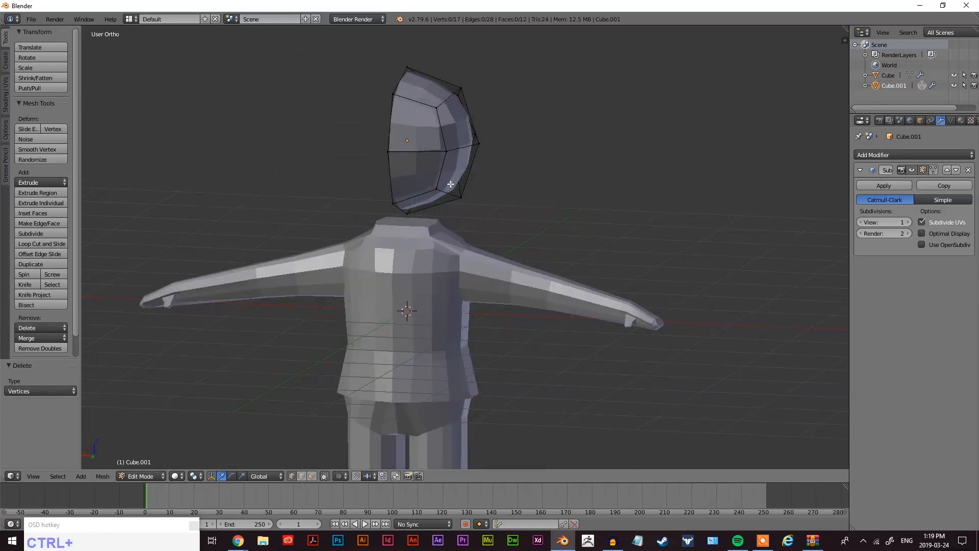
# Select the whole remaining half of the head and add a Mirror modifier on the X axis.
pyautogui.click(896, 154)
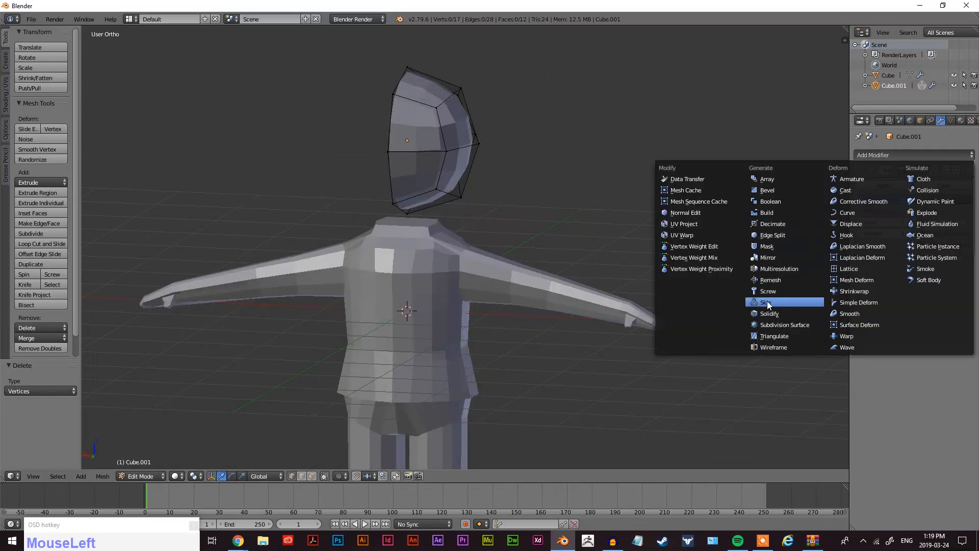
pyautogui.press('a')
pyautogui.click(916, 154)
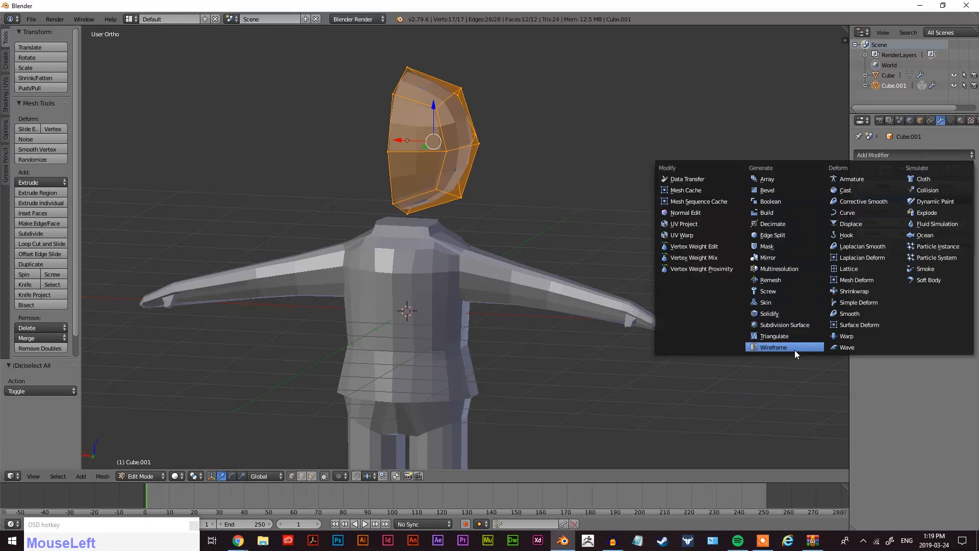
pyautogui.click(776, 258)
pyautogui.moveTo(496, 220); pyautogui.dragTo(425, 322, button='middle')
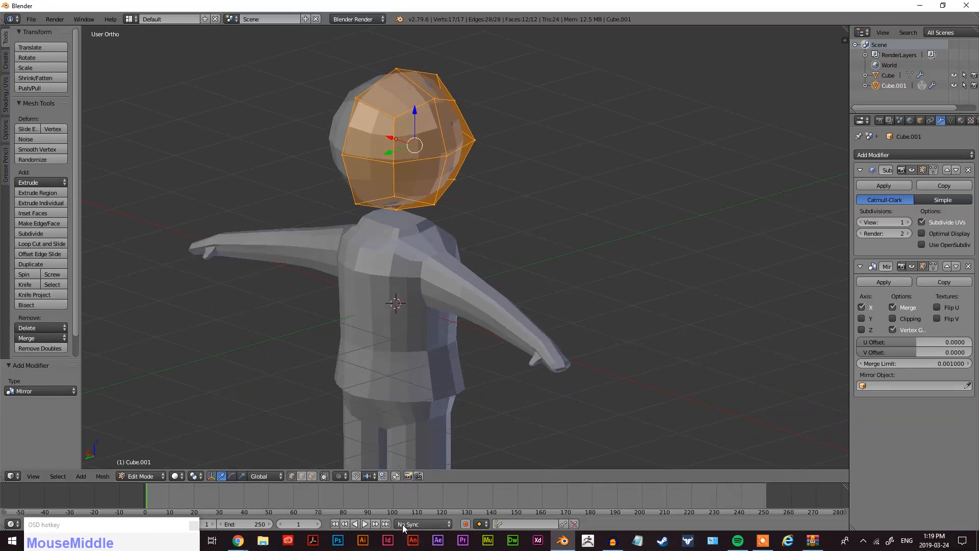
# Enable proportional editing and select the lower front corner vertex on the side of the head.
pyautogui.click(339, 476)
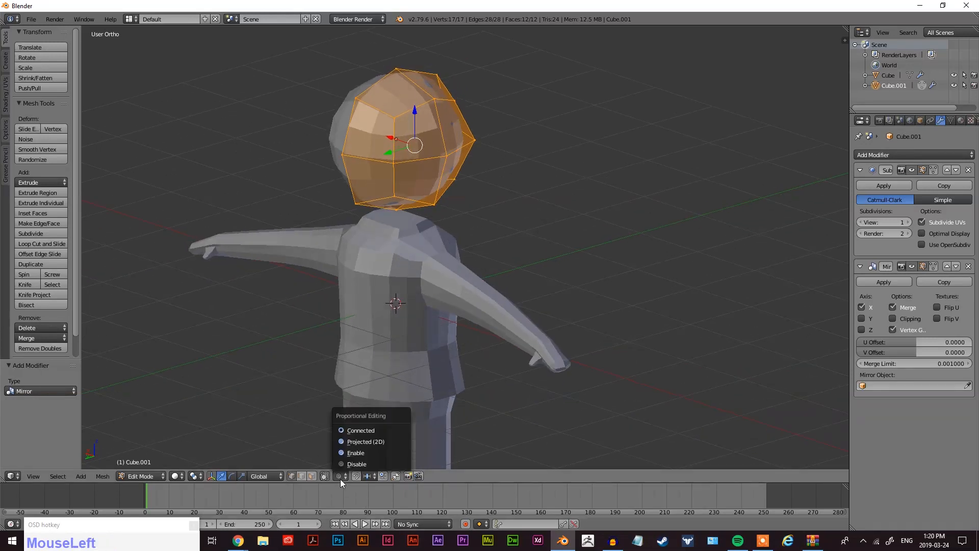
pyautogui.click(353, 452)
pyautogui.rightClick(394, 195)
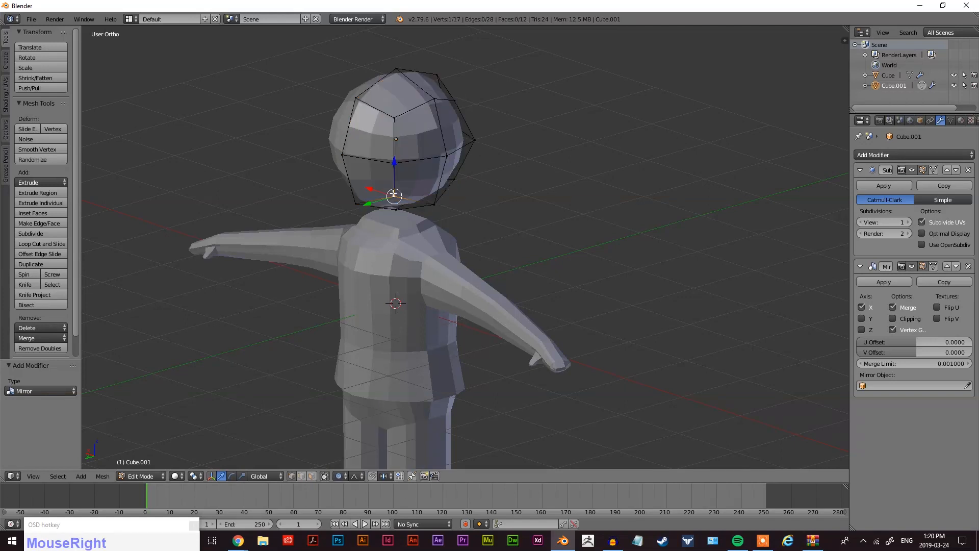
# Cancel a test move of the selected vertex and turn on Clipping for the head's Mirror modifier.
pyautogui.moveTo(424, 235); pyautogui.dragTo(422, 215, button='middle')
pyautogui.press('g')
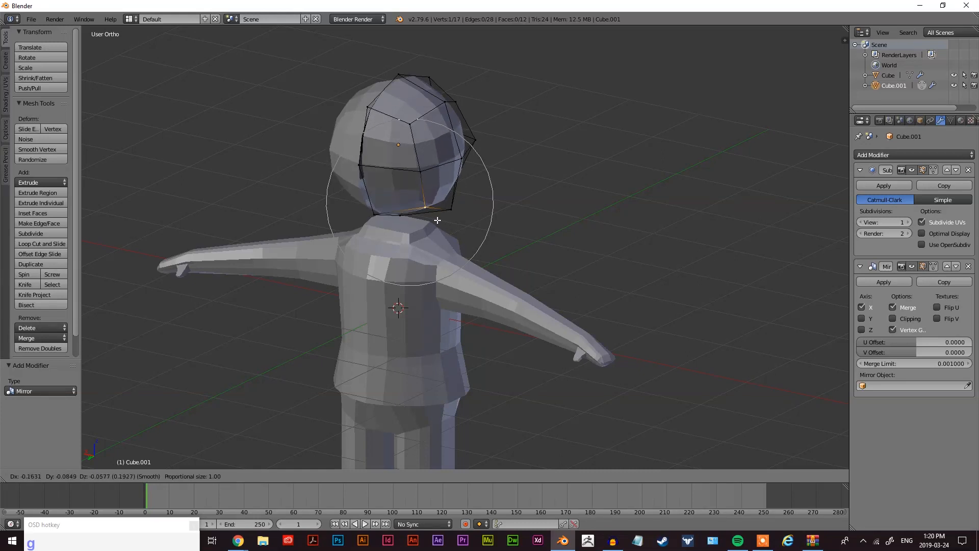
pyautogui.rightClick(437, 219)
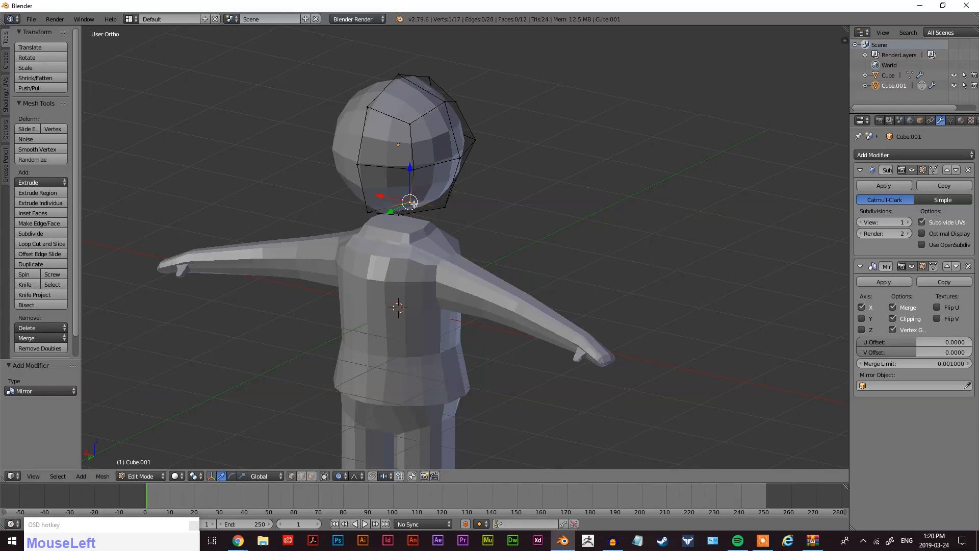
# Move the head's selected lower front side vertex, reducing the proportional editing size to about 0.24.
pyautogui.press('g')
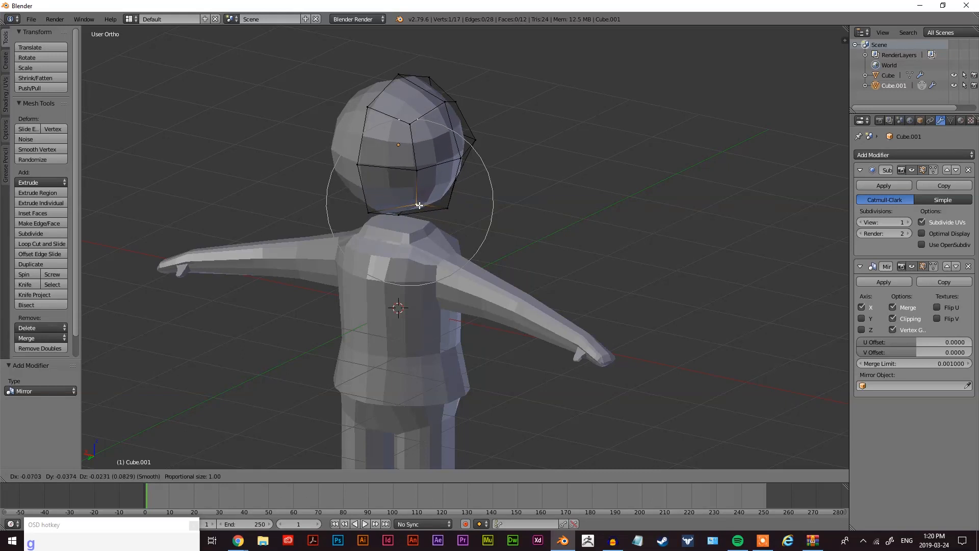
pyautogui.scroll(9, 421, 205)
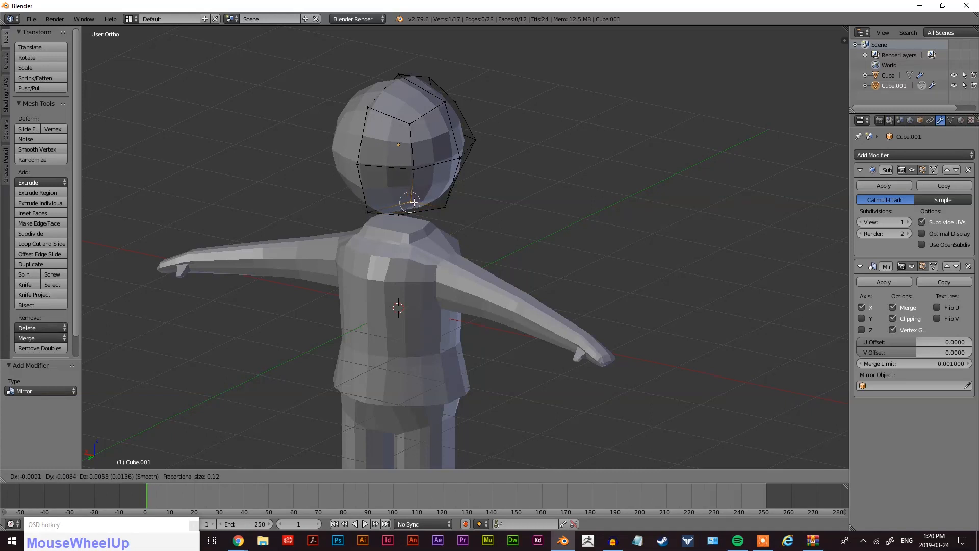
pyautogui.scroll(-17, 413, 201)
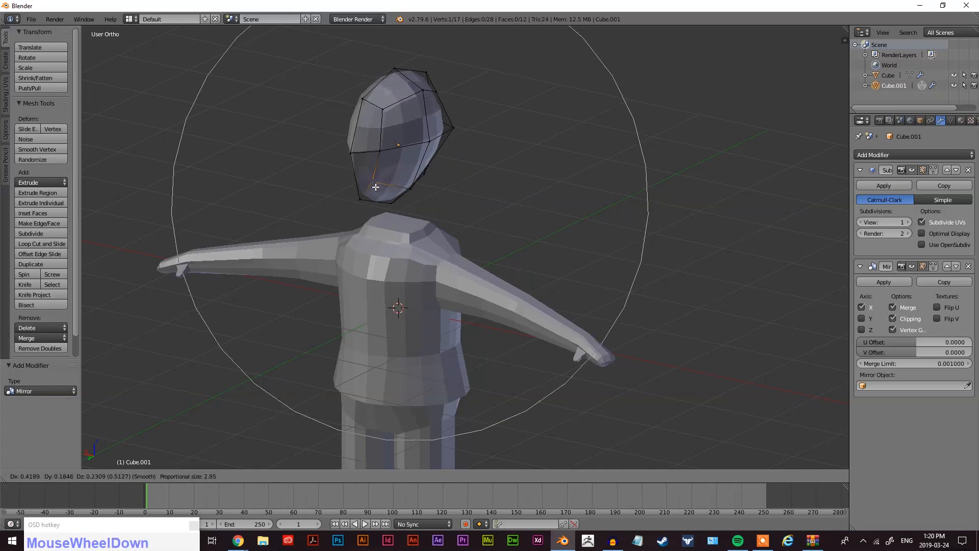
pyautogui.scroll(20, 420, 209)
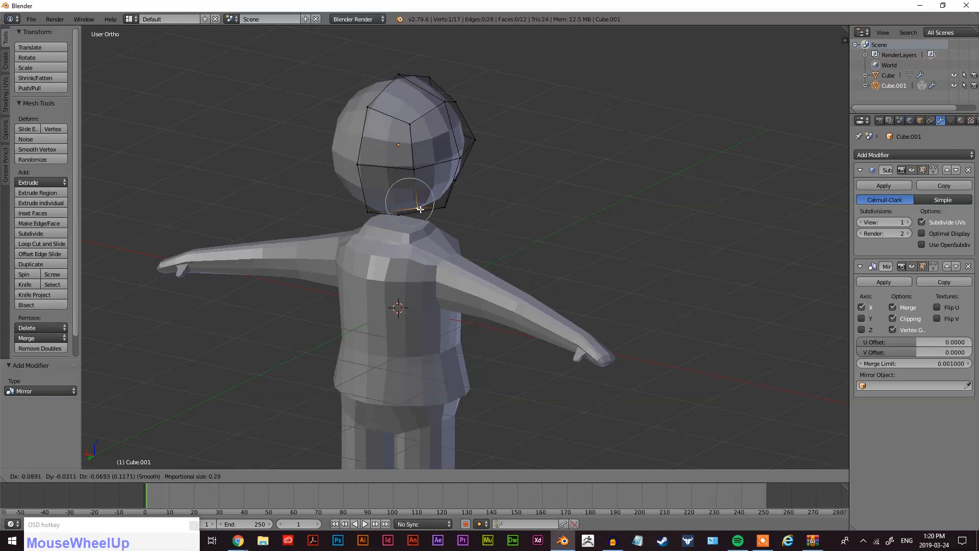
pyautogui.click(412, 209)
# Move the head's lower side corner vertex by X 0.141, Y 0.039, Z -0.030, and pull the outermost side vertex in by X 0.154, Y 0.036, Z -0.024.
pyautogui.moveTo(412, 209); pyautogui.dragTo(432, 197, button='middle')
pyautogui.rightClick(464, 209)
pyautogui.press('g')
pyautogui.click(427, 195)
pyautogui.rightClick(481, 146)
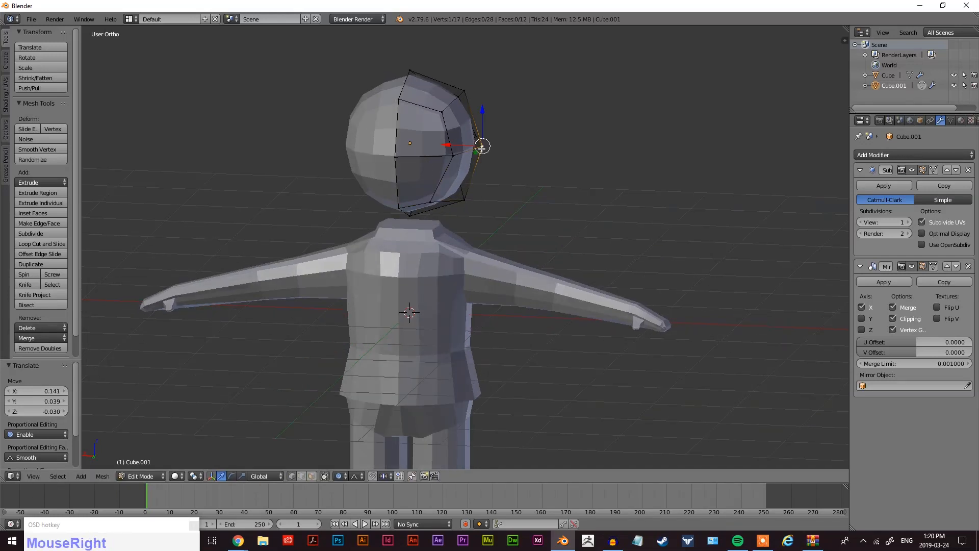
pyautogui.press('g')
pyautogui.click(468, 148)
# Adjust two mid-height vertices on the head's front profile, moving the second by about X 0.008, Y 0.073, Z -0.030.
pyautogui.moveTo(468, 149); pyautogui.dragTo(326, 127, button='middle')
pyautogui.rightClick(329, 128)
pyautogui.press('g')
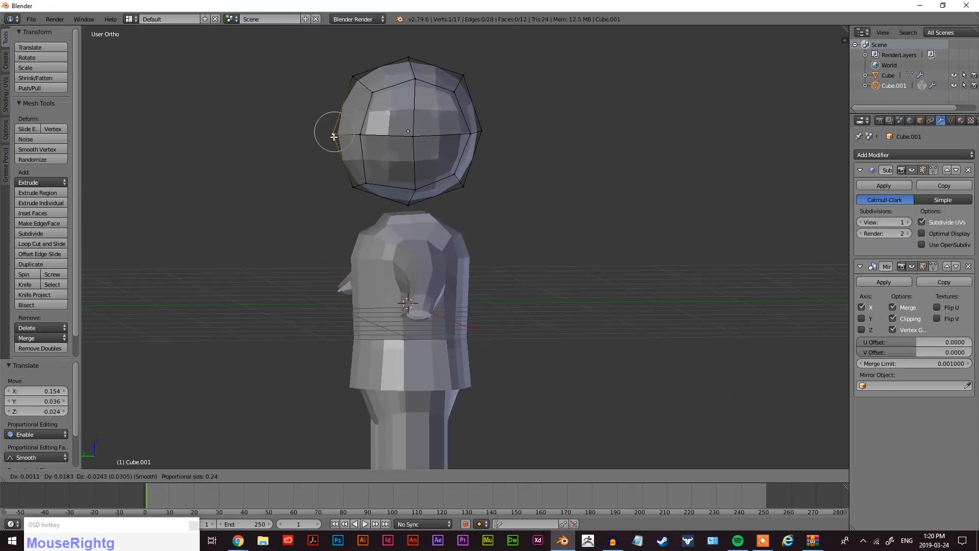
pyautogui.click(334, 137)
pyautogui.rightClick(357, 136)
pyautogui.press('g')
pyautogui.click(358, 140)
# Nudge the lower outer corner vertex on the side of the head slightly outward.
pyautogui.moveTo(357, 139); pyautogui.dragTo(464, 194, button='middle')
pyautogui.rightClick(469, 199)
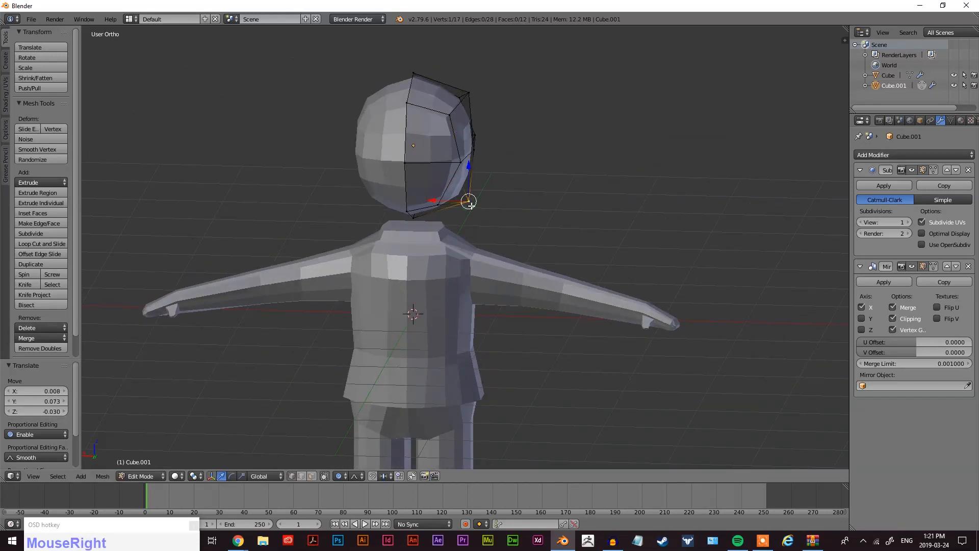
pyautogui.press('g')
pyautogui.click(474, 201)
# Reposition the head's mid-side vertex and shift an upper side vertex by about X -0.004, Y -0.177, Z -0.012.
pyautogui.moveTo(509, 181); pyautogui.dragTo(517, 148, button='middle')
pyautogui.rightClick(460, 152)
pyautogui.press('g')
pyautogui.click(465, 144)
pyautogui.rightClick(449, 89)
pyautogui.press('g')
pyautogui.click(465, 96)
# Examine the reshaped head and its proportions against the body from several sides.
pyautogui.scroll(2, 479, 192)
pyautogui.moveTo(479, 193); pyautogui.dragTo(448, 186, button='middle')
pyautogui.scroll(-4, 368, 171)
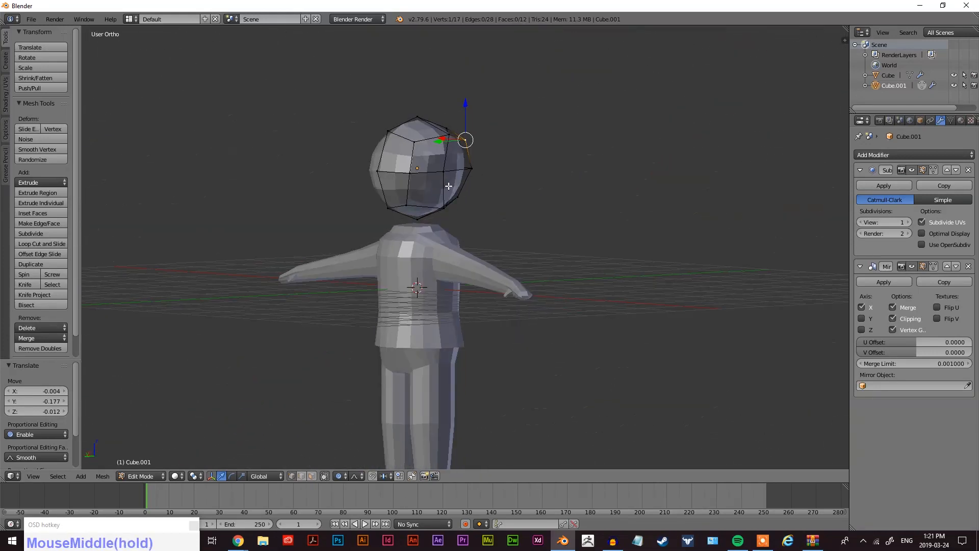
pyautogui.moveTo(525, 189); pyautogui.dragTo(636, 203, button='middle')
pyautogui.scroll(-3, 583, 225)
pyautogui.moveTo(583, 225); pyautogui.dragTo(513, 247, button='middle')
pyautogui.scroll(4, 436, 231)
pyautogui.keyDown('shift'); pyautogui.moveTo(436, 231); pyautogui.dragTo(914, 296, button='middle'); pyautogui.keyUp('shift')
pyautogui.scroll(-3, 457, 118)
pyautogui.scroll(1, 457, 118)
pyautogui.scroll(2, 460, 232)
pyautogui.press('a')
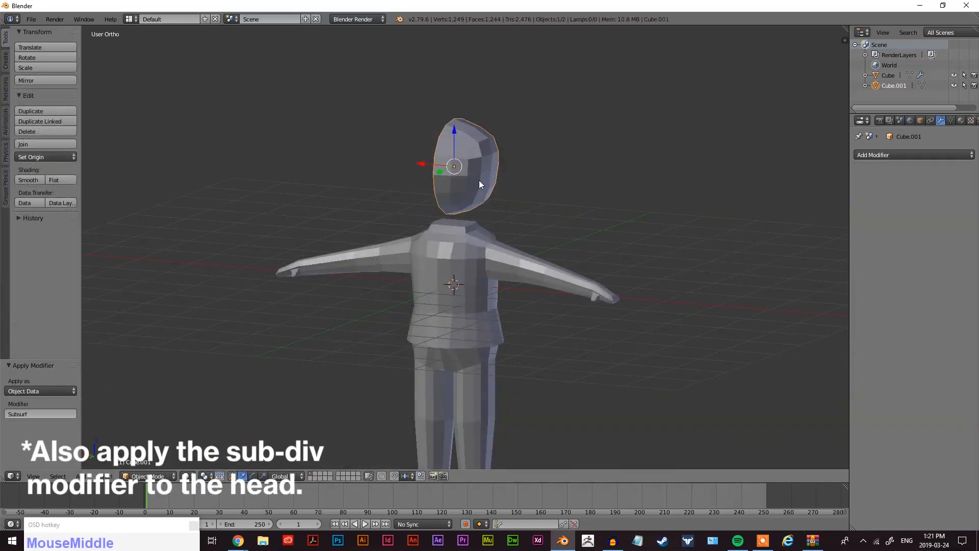
# Select the half head and the body, with the body active, and join them into one object.
pyautogui.moveTo(478, 180); pyautogui.dragTo(488, 160, button='middle')
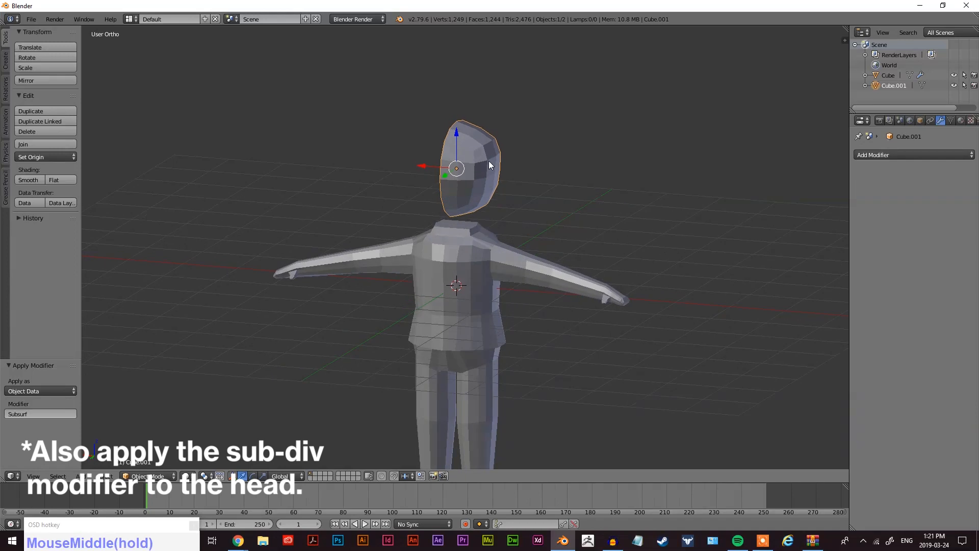
pyautogui.rightClick(488, 160)
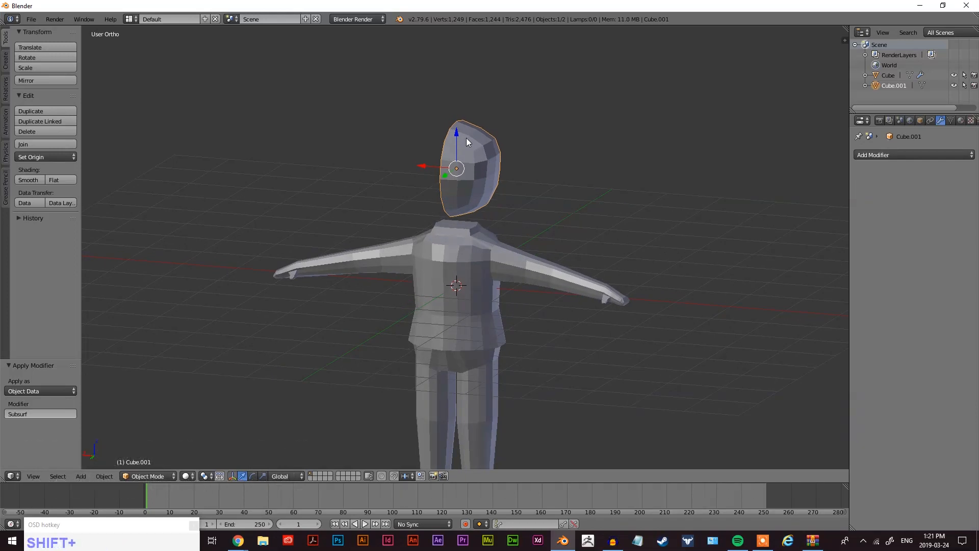
pyautogui.keyDown('shift'); pyautogui.rightClick(480, 252); pyautogui.keyUp('shift')
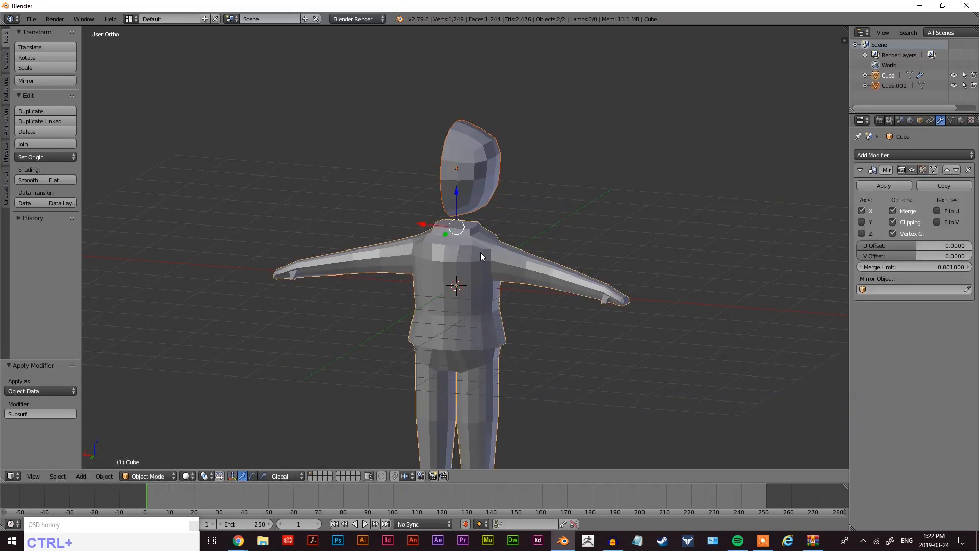
pyautogui.hotkey('ctrl', 'j')
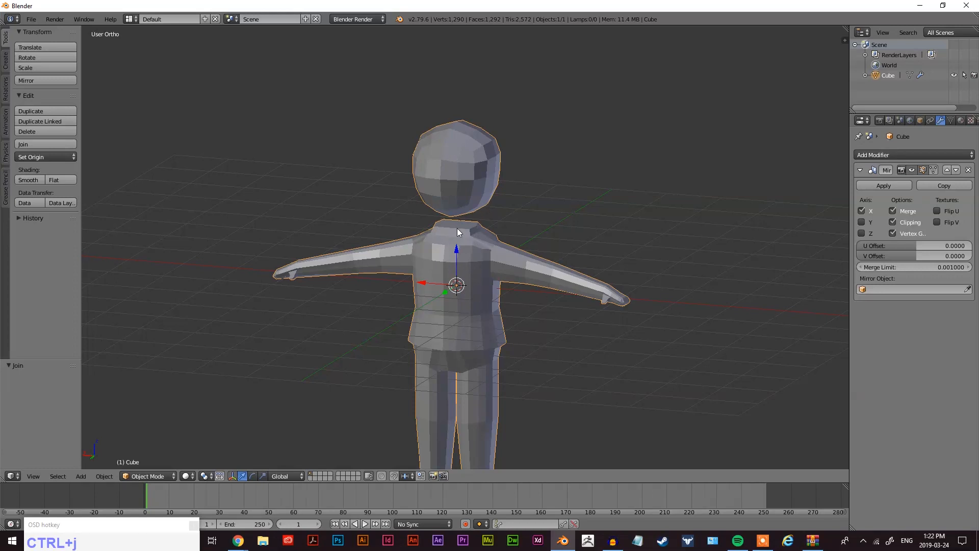
pyautogui.hotkey('ctrl', 'z')
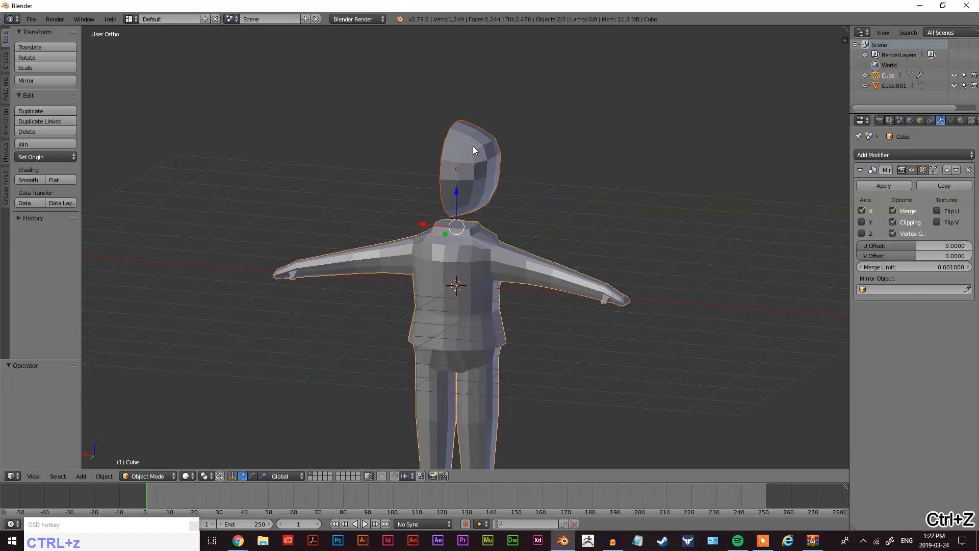
pyautogui.moveTo(585, 205); pyautogui.dragTo(408, 103, button='middle')
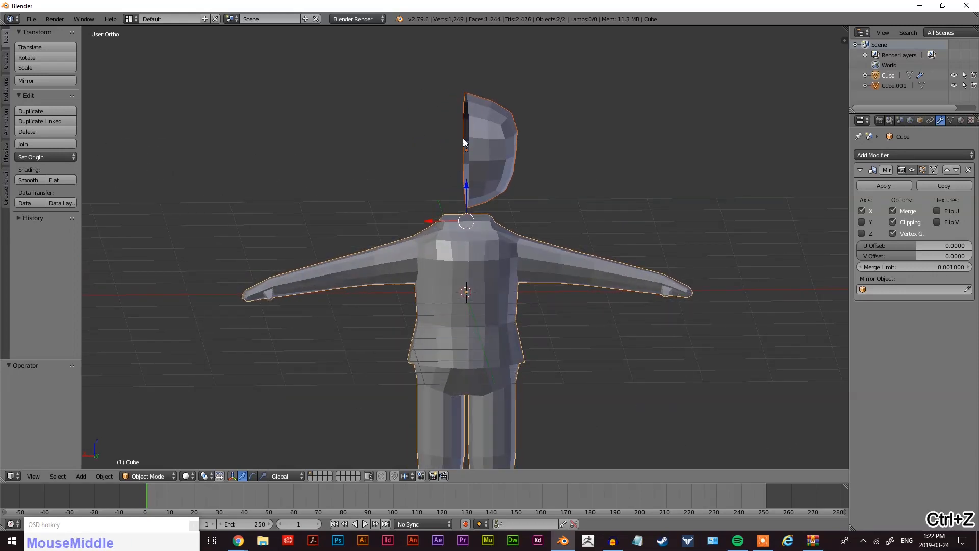
pyautogui.hotkey('ctrl', 'j')
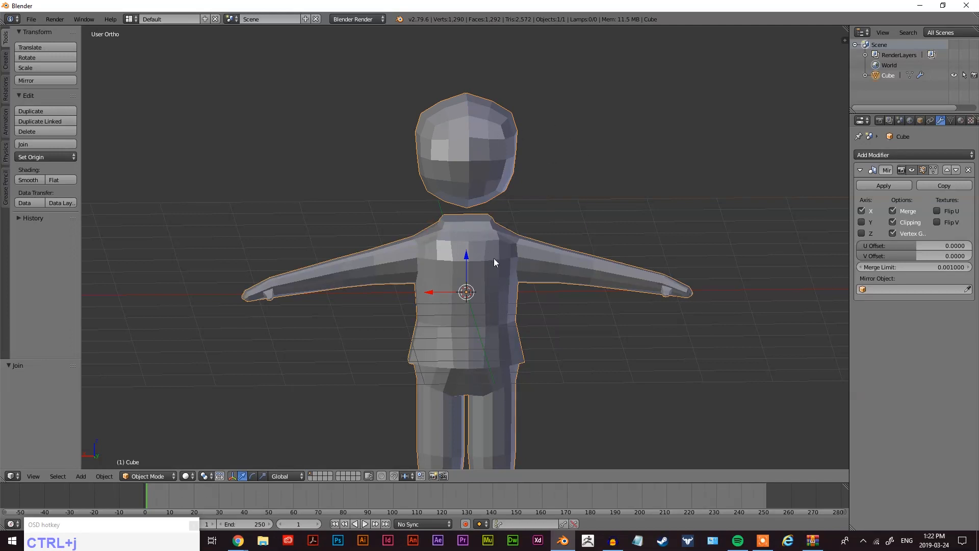
# Enter Edit Mode on the joined character and switch to face selection near the neck.
pyautogui.moveTo(680, 277); pyautogui.dragTo(607, 275, button='middle')
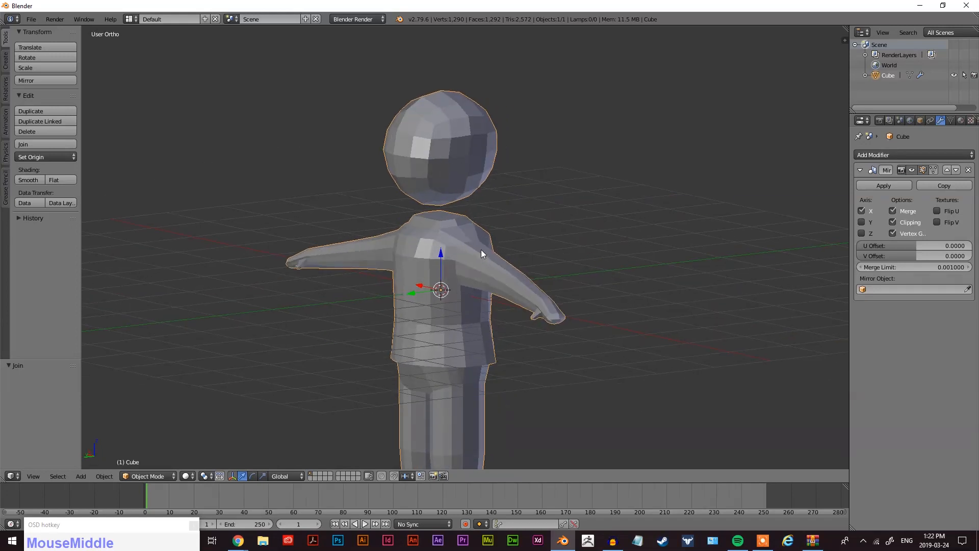
pyautogui.scroll(-2, 483, 253)
pyautogui.moveTo(472, 280); pyautogui.dragTo(447, 271, button='middle')
pyautogui.scroll(4, 583, 209)
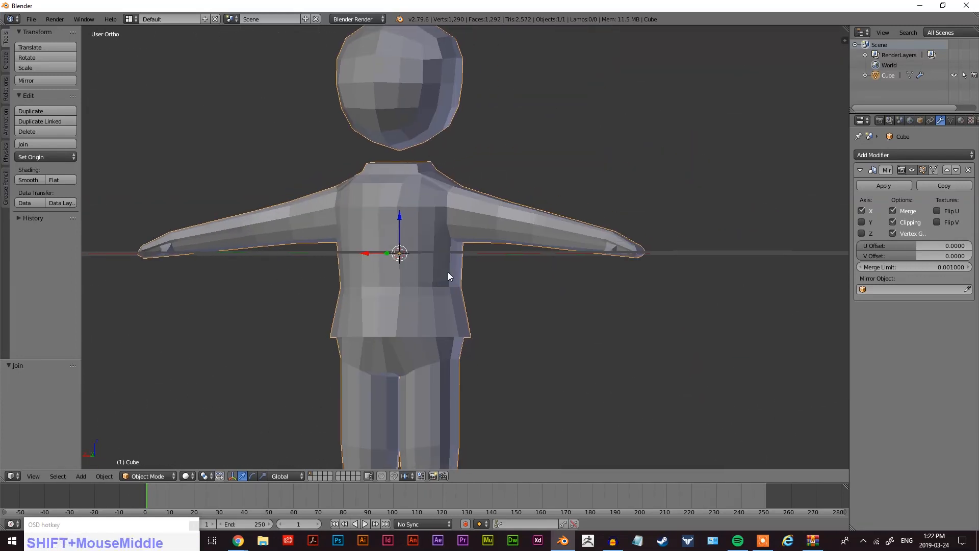
pyautogui.scroll(3, 451, 191)
pyautogui.scroll(-2, 458, 187)
pyautogui.keyDown('shift'); pyautogui.moveTo(457, 186); pyautogui.dragTo(441, 305, button='middle'); pyautogui.keyUp('shift')
pyautogui.press('Tab')
pyautogui.scroll(3, 550, 296)
pyautogui.hotkey('ctrl', 'Tab')
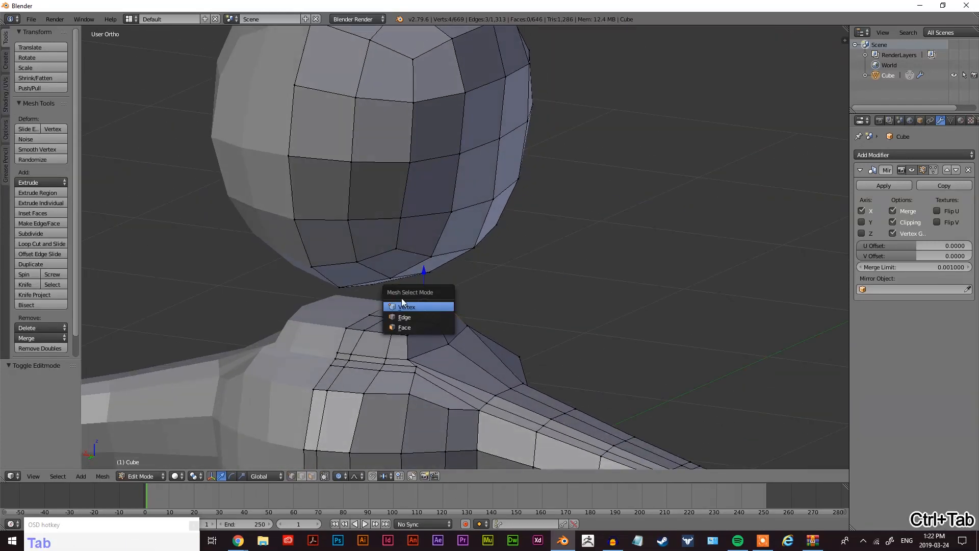
pyautogui.click(410, 327)
# Select the six faces capping the top of the neck and delete them.
pyautogui.rightClick(370, 324)
pyautogui.keyDown('shift'); pyautogui.rightClick(389, 328); pyautogui.keyUp('shift')
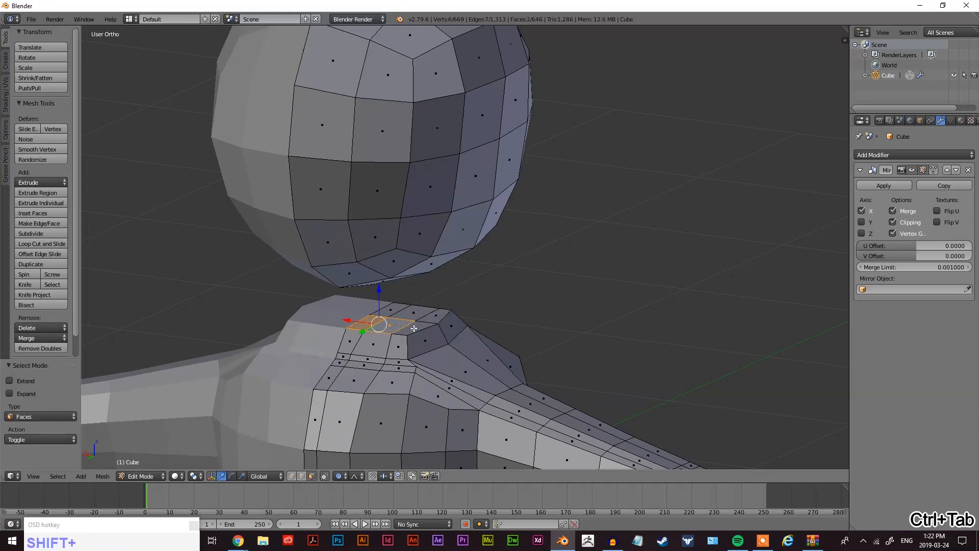
pyautogui.keyDown('shift'); pyautogui.rightClick(412, 327); pyautogui.keyUp('shift')
pyautogui.keyDown('shift'); pyautogui.rightClick(433, 317); pyautogui.keyUp('shift')
pyautogui.keyDown('shift'); pyautogui.rightClick(412, 312); pyautogui.keyUp('shift')
pyautogui.keyDown('shift'); pyautogui.rightClick(392, 309); pyautogui.keyUp('shift')
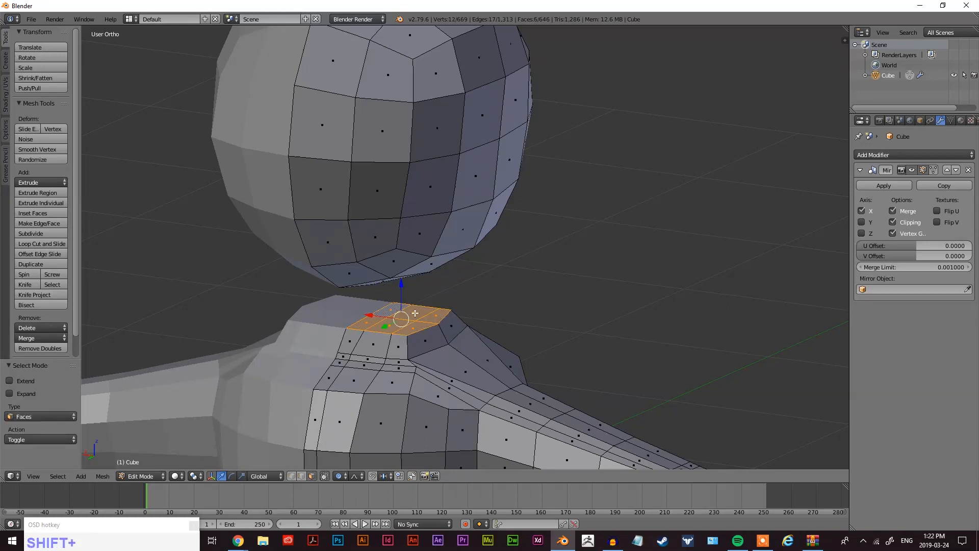
pyautogui.press('x')
pyautogui.click(411, 335)
# Select the two faces on the underside of the head above the neck and delete them.
pyautogui.moveTo(412, 335); pyautogui.dragTo(455, 302, button='middle')
pyautogui.keyDown('shift'); pyautogui.rightClick(378, 323); pyautogui.keyUp('shift')
pyautogui.keyDown('shift'); pyautogui.rightClick(379, 326); pyautogui.keyUp('shift')
pyautogui.moveTo(379, 327); pyautogui.dragTo(541, 362, button='middle')
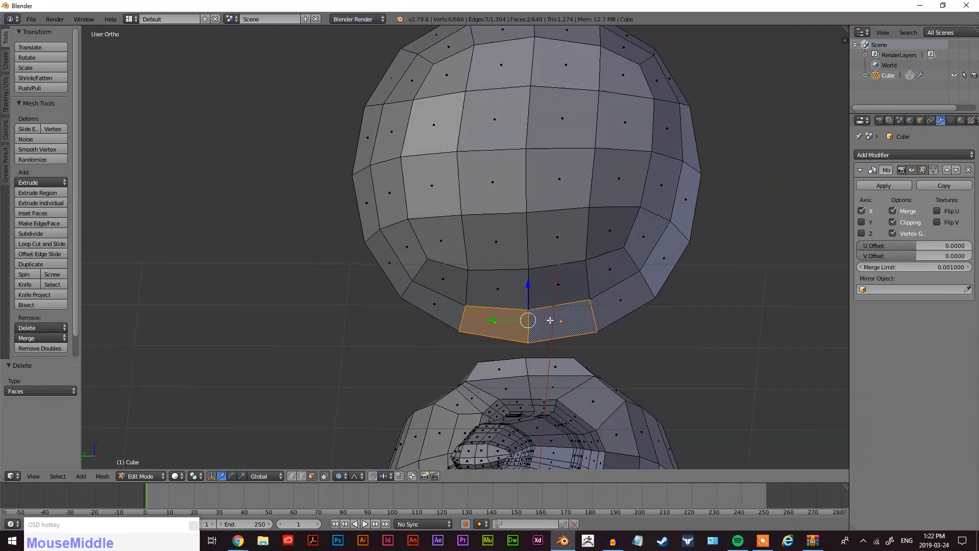
pyautogui.press('x')
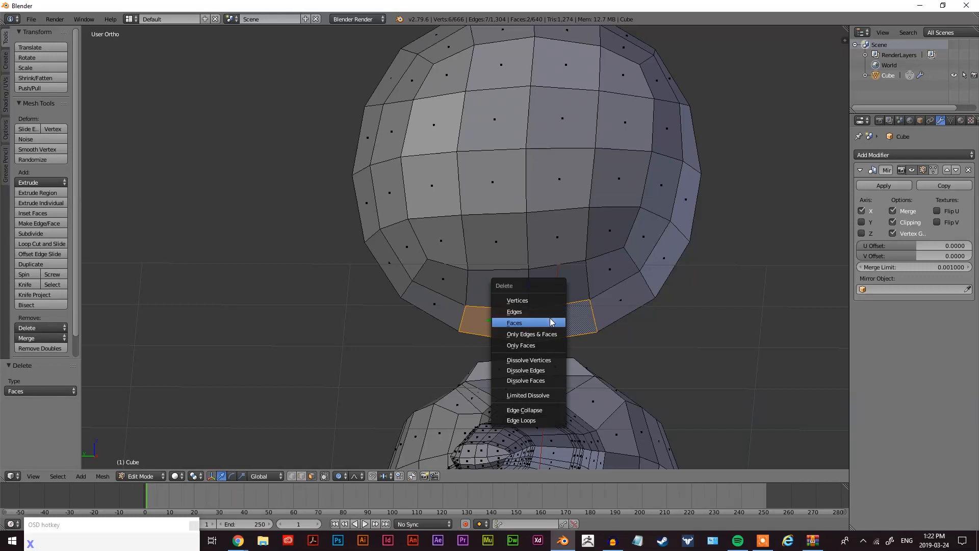
pyautogui.click(535, 322)
# Switch to wireframe shading and box-select all faces of the head half.
pyautogui.moveTo(555, 321); pyautogui.dragTo(678, 302, button='middle')
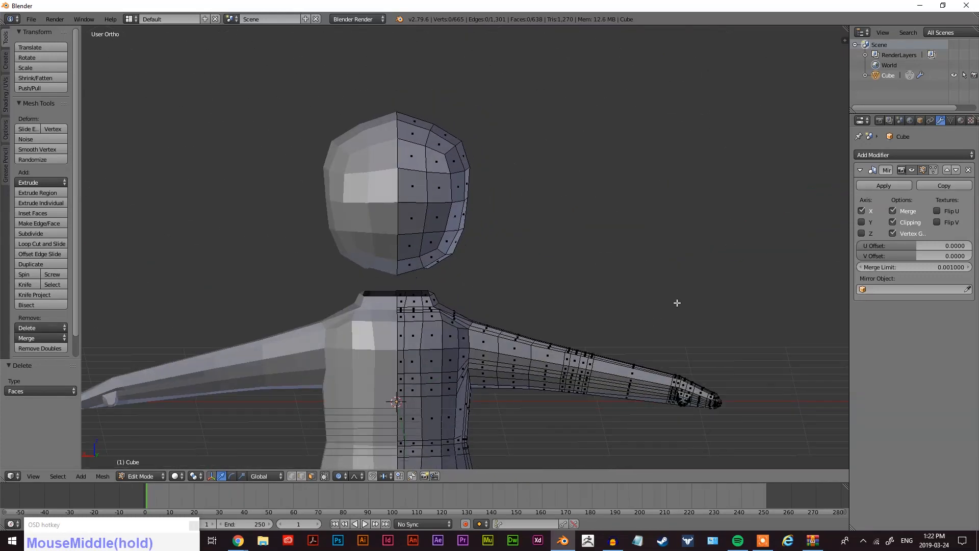
pyautogui.press('b')
pyautogui.moveTo(513, 81); pyautogui.dragTo(299, 282)
pyautogui.moveTo(606, 331)
pyautogui.mouseDown(button='middle')
pyautogui.moveTo(547, 318)
pyautogui.moveTo(577, 236)
pyautogui.moveTo(525, 262)
pyautogui.moveTo(586, 240)
pyautogui.moveTo(522, 229)
pyautogui.moveTo(551, 240)
pyautogui.mouseUp(button='middle')
pyautogui.press('z')
pyautogui.press('a')
pyautogui.press('b')
pyautogui.moveTo(490, 96); pyautogui.dragTo(313, 280)
pyautogui.moveTo(599, 284); pyautogui.dragTo(572, 254, button='middle')
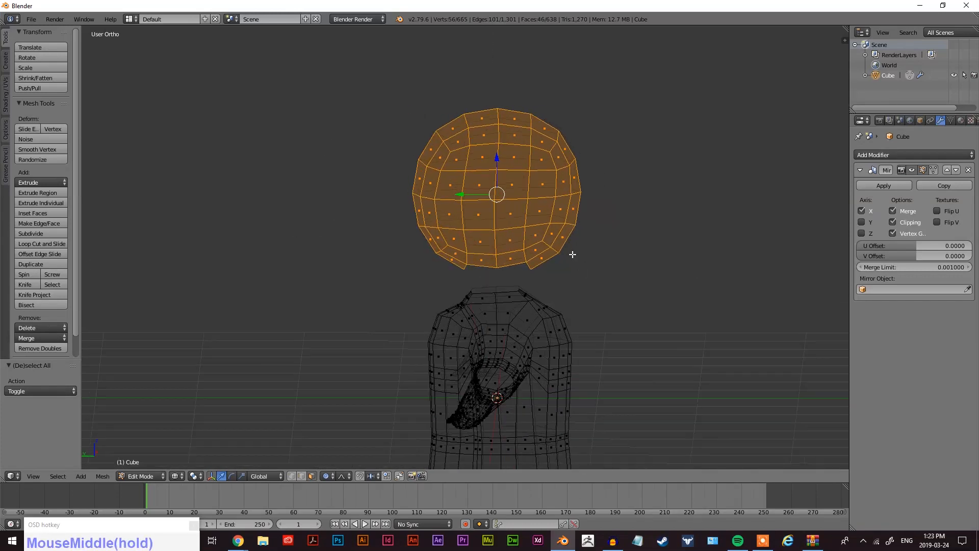
# Move the selected head about 0.127 along the Y axis.
pyautogui.press('g')
pyautogui.press('y')
pyautogui.click(546, 217)
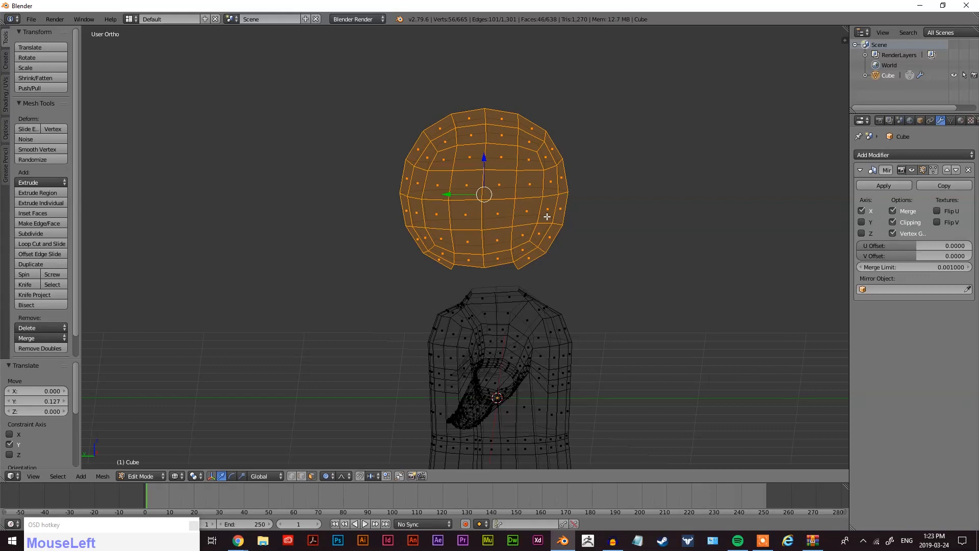
pyautogui.press('r')
pyautogui.press('y')
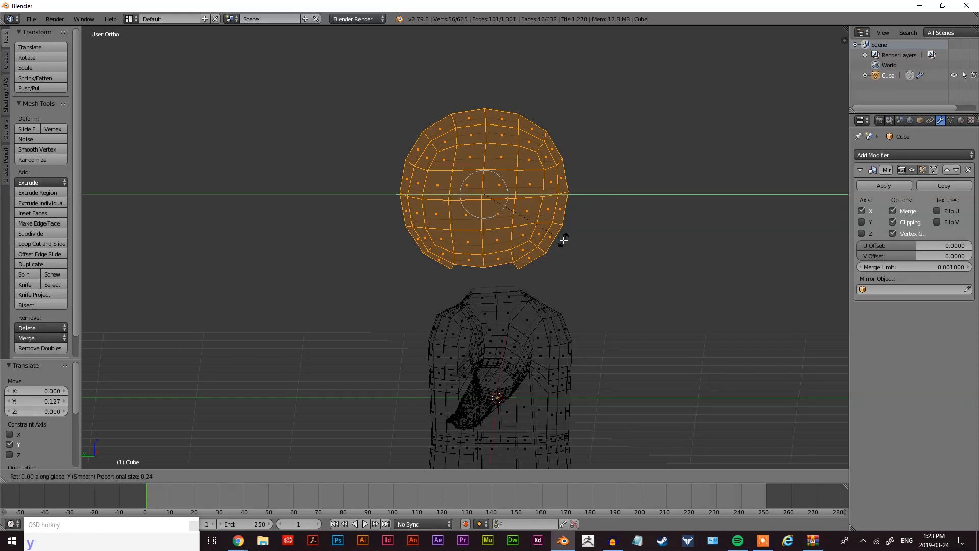
pyautogui.rightClick(565, 235)
# Rotate the selected head about -9.58 degrees around the X axis.
pyautogui.press('r')
pyautogui.press('x')
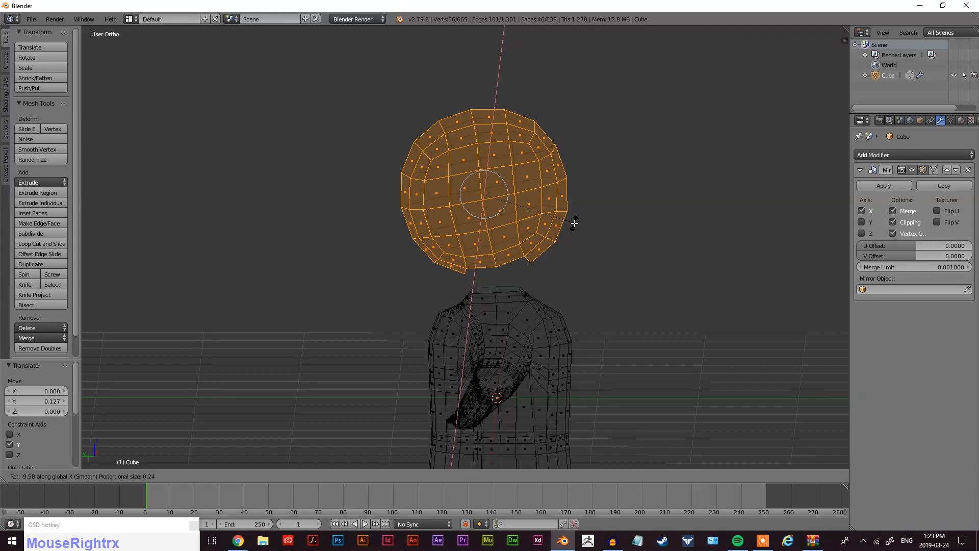
pyautogui.click(575, 223)
# Lower the head along Z toward the neck and shift it about 0.036 along Y.
pyautogui.press('g')
pyautogui.press('z')
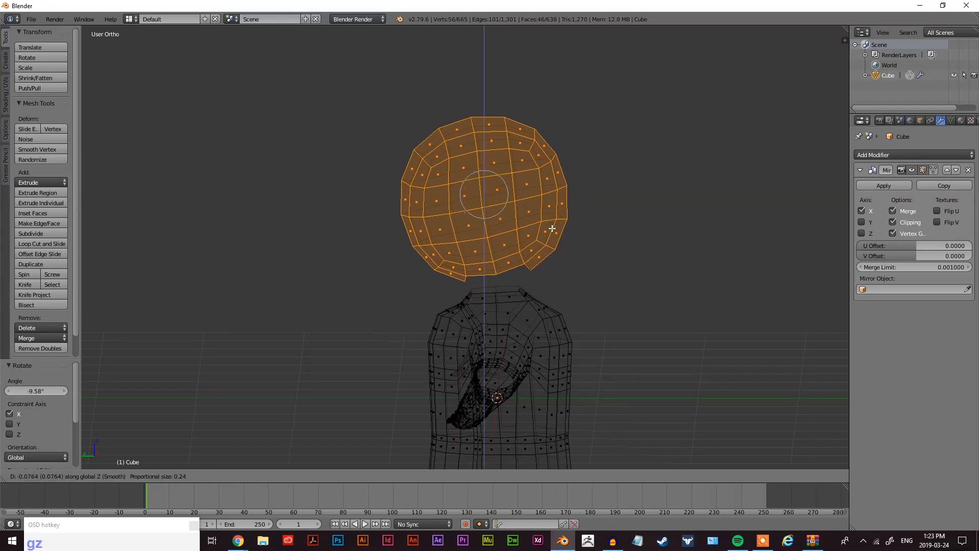
pyautogui.click(552, 232)
pyautogui.press('g')
pyautogui.press('y')
pyautogui.click(549, 229)
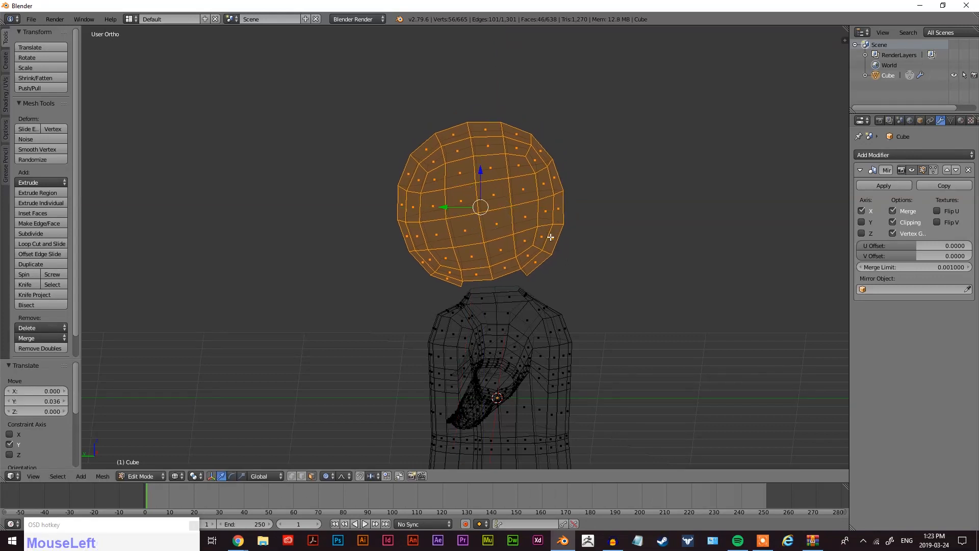
# Return to solid shading and, in edge selection, select a front neck rim edge and the head's bottom edge above it.
pyautogui.moveTo(549, 229); pyautogui.dragTo(592, 295, button='middle')
pyautogui.press('z')
pyautogui.moveTo(531, 307); pyautogui.dragTo(488, 340, button='middle')
pyautogui.scroll(-3, 663, 299)
pyautogui.scroll(5, 488, 334)
pyautogui.moveTo(480, 239); pyautogui.dragTo(566, 354, button='middle')
pyautogui.scroll(5, 505, 284)
pyautogui.keyDown('shift'); pyautogui.moveTo(532, 383); pyautogui.dragTo(470, 298, button='middle'); pyautogui.keyUp('shift')
pyautogui.scroll(3, 532, 271)
pyautogui.hotkey('ctrl', 'Tab')
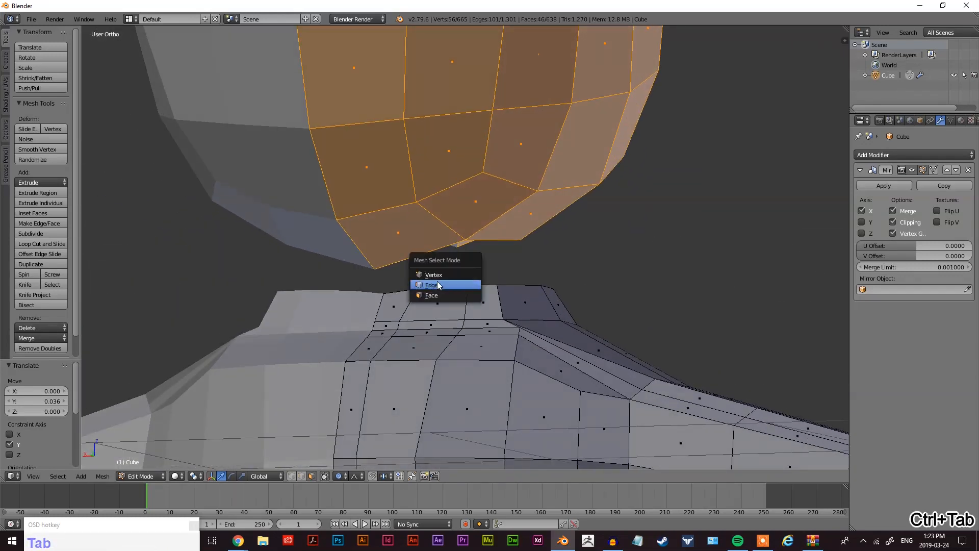
pyautogui.click(426, 283)
pyautogui.rightClick(408, 284)
pyautogui.keyDown('shift'); pyautogui.rightClick(423, 256); pyautogui.keyUp('shift')
pyautogui.press('f')
pyautogui.moveTo(429, 259); pyautogui.dragTo(653, 260, button='middle')
pyautogui.rightClick(519, 257)
pyautogui.keyDown('shift'); pyautogui.rightClick(511, 258); pyautogui.keyUp('shift')
pyautogui.keyDown('shift'); pyautogui.rightClick(523, 227); pyautogui.keyUp('shift')
pyautogui.keyDown('shift'); pyautogui.rightClick(522, 225); pyautogui.keyUp('shift')
pyautogui.hotkey('ctrl', 'z')
pyautogui.hotkey('ctrl', 'z')
pyautogui.hotkey('ctrl', 'z')
pyautogui.hotkey('ctrl', 'z')
pyautogui.hotkey('ctrl', 'z')
# Add another edge to the selection to fill the front neck gap, and fill the adjacent gap between head and neck with a face.
pyautogui.keyDown('shift'); pyautogui.rightClick(417, 239); pyautogui.keyUp('shift')
pyautogui.press('f')
pyautogui.moveTo(556, 299); pyautogui.dragTo(525, 260, button='middle')
pyautogui.rightClick(526, 260)
pyautogui.keyDown('shift'); pyautogui.rightClick(544, 232); pyautogui.keyUp('shift')
pyautogui.keyDown('shift'); pyautogui.rightClick(576, 278); pyautogui.keyUp('shift')
pyautogui.press('f')
# Select the edges around the next gap on the side of the neck and fill it with a face.
pyautogui.moveTo(682, 288)
pyautogui.mouseDown(button='middle')
pyautogui.moveTo(631, 299)
pyautogui.moveTo(680, 287)
pyautogui.mouseUp(button='middle')
pyautogui.rightClick(631, 296)
pyautogui.keyDown('shift'); pyautogui.rightClick(618, 235); pyautogui.keyUp('shift')
pyautogui.keyDown('shift'); pyautogui.rightClick(594, 276); pyautogui.keyUp('shift')
pyautogui.press('f')
# Select the back neck rim edges, the adjoining side edge and the head edge above, and fill the back gap with a face.
pyautogui.rightClick(455, 311)
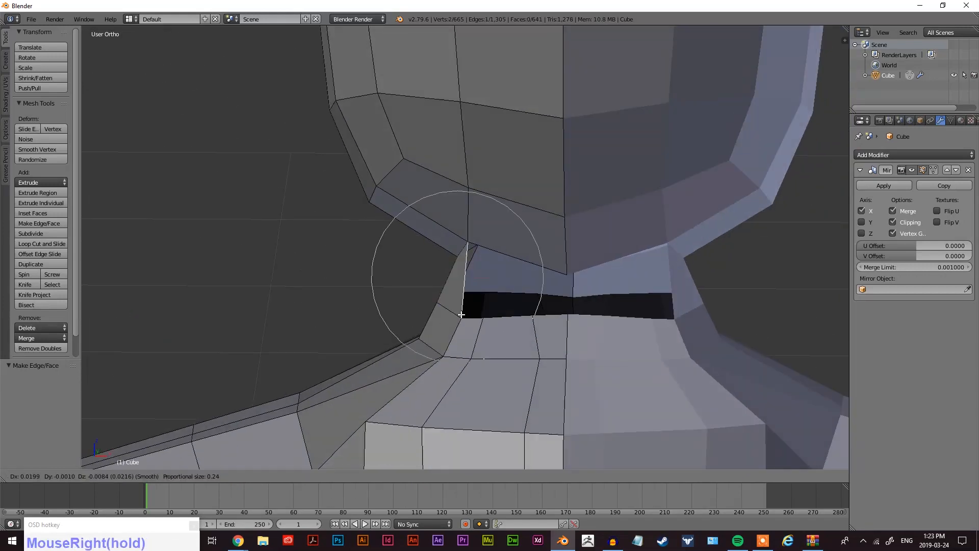
pyautogui.keyDown('shift'); pyautogui.rightClick(466, 316); pyautogui.keyUp('shift')
pyautogui.keyDown('shift'); pyautogui.rightClick(505, 315); pyautogui.keyUp('shift')
pyautogui.keyDown('shift'); pyautogui.rightClick(546, 315); pyautogui.keyUp('shift')
pyautogui.keyDown('shift'); pyautogui.rightClick(526, 252); pyautogui.keyUp('shift')
pyautogui.press('f')
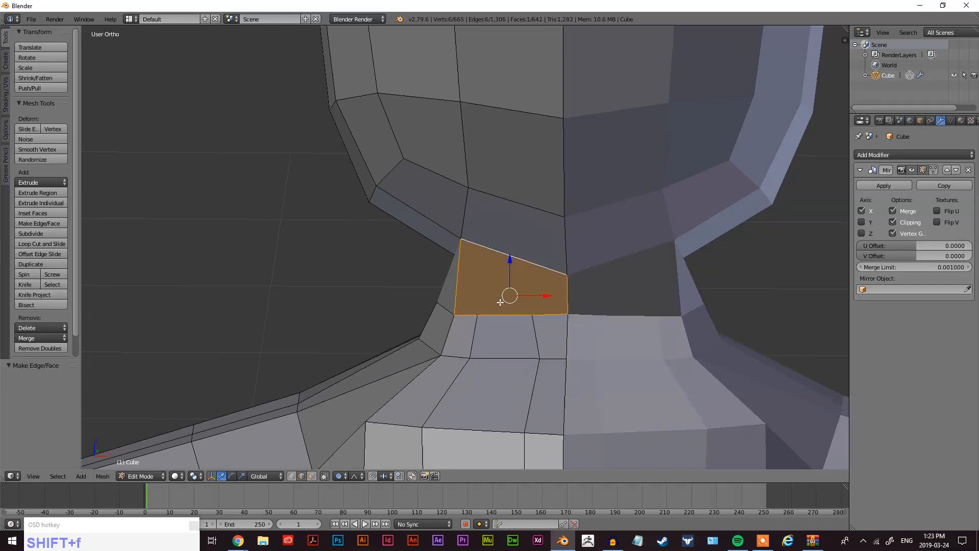
# Select the rim edges around the back of the neck and move them backward along the Y axis with proportional editing.
pyautogui.moveTo(501, 302); pyautogui.dragTo(596, 306, button='middle')
pyautogui.scroll(-3, 650, 284)
pyautogui.scroll(2, 652, 280)
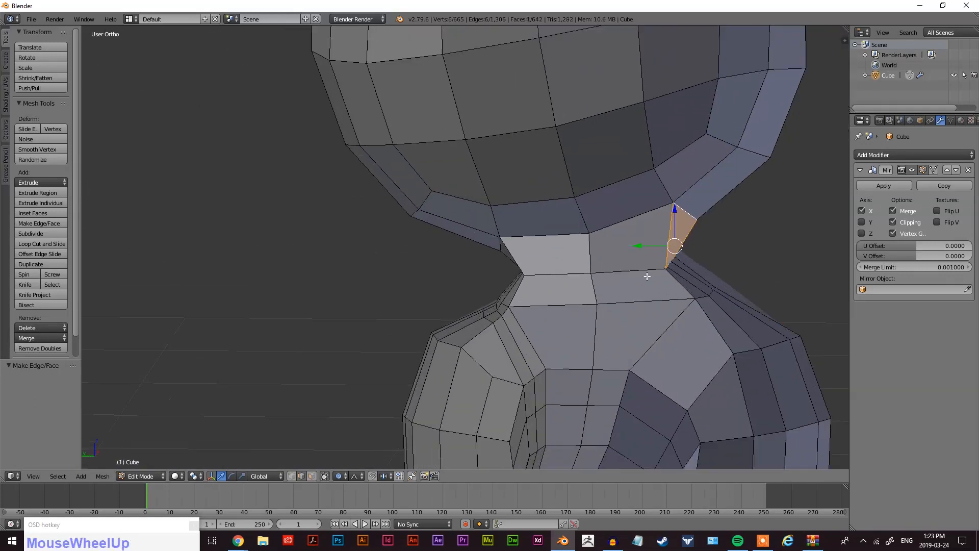
pyautogui.hotkey('ctrl', 'Tab')
pyautogui.click(674, 293)
pyautogui.moveTo(675, 294); pyautogui.dragTo(675, 278, button='middle')
pyautogui.rightClick(625, 282)
pyautogui.press('g')
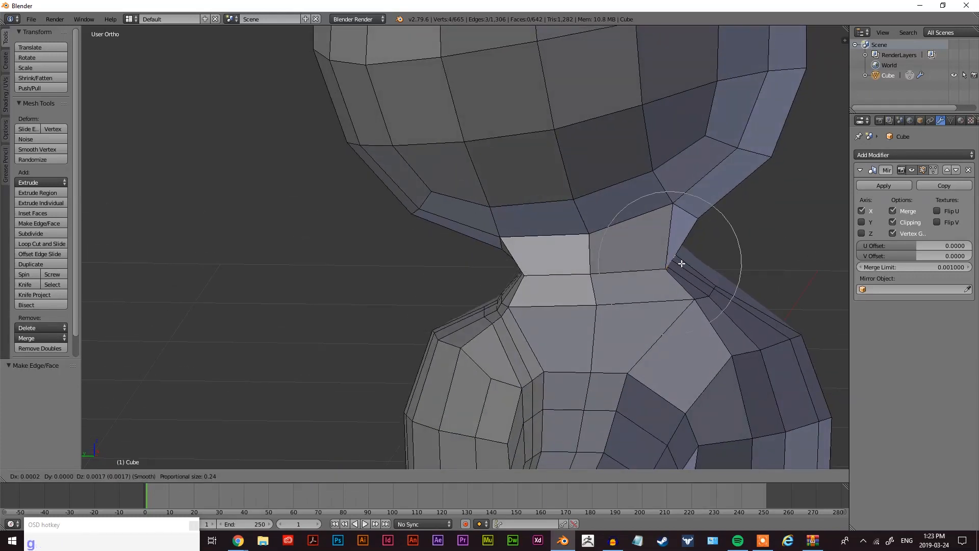
pyautogui.press('y')
pyautogui.click(722, 266)
# In vertex selection, move the neck rim's back corner vertex 0.124 along Y and the vertex beside it -0.086 along Y.
pyautogui.moveTo(722, 266); pyautogui.dragTo(679, 306, button='middle')
pyautogui.hotkey('ctrl', 'Tab')
pyautogui.click(671, 312)
pyautogui.rightClick(680, 316)
pyautogui.press('g')
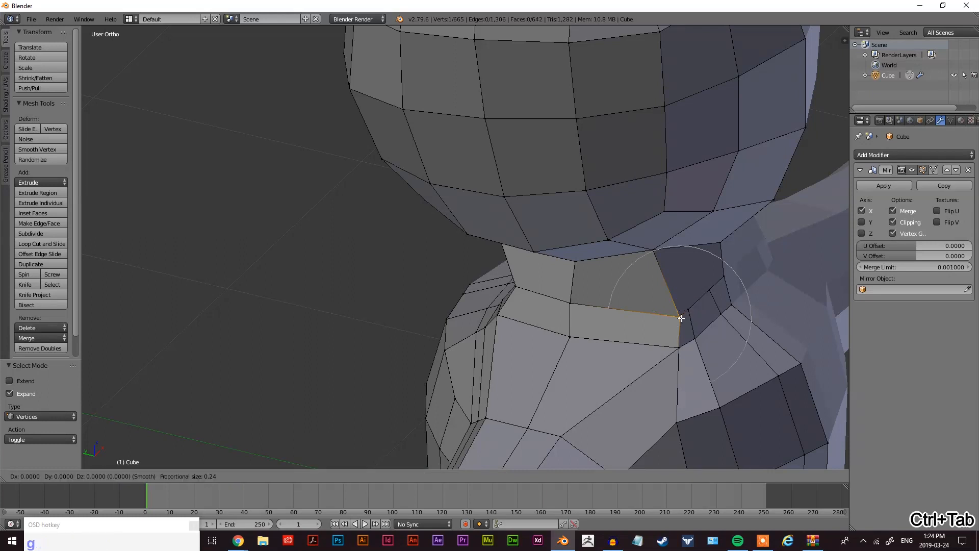
pyautogui.press('y')
pyautogui.click(647, 311)
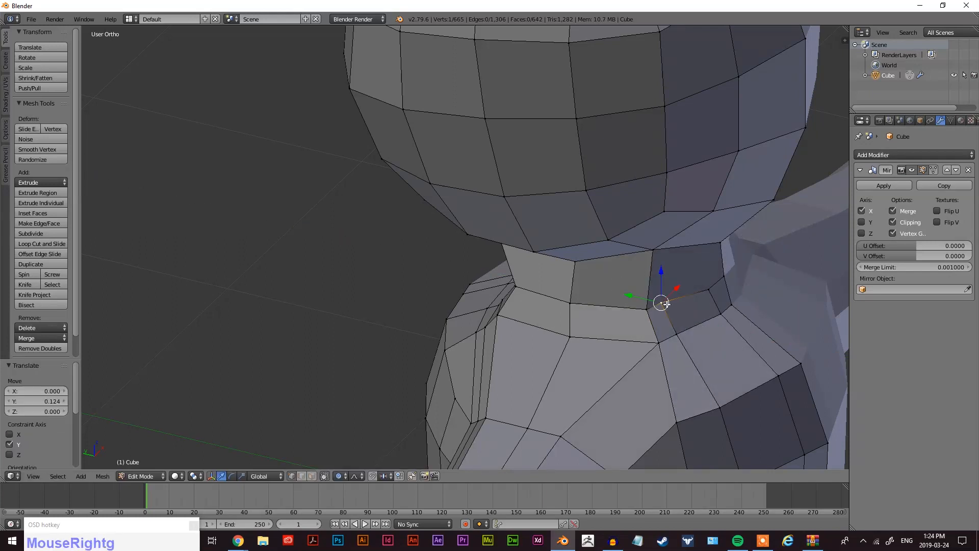
pyautogui.press('y')
pyautogui.click(689, 309)
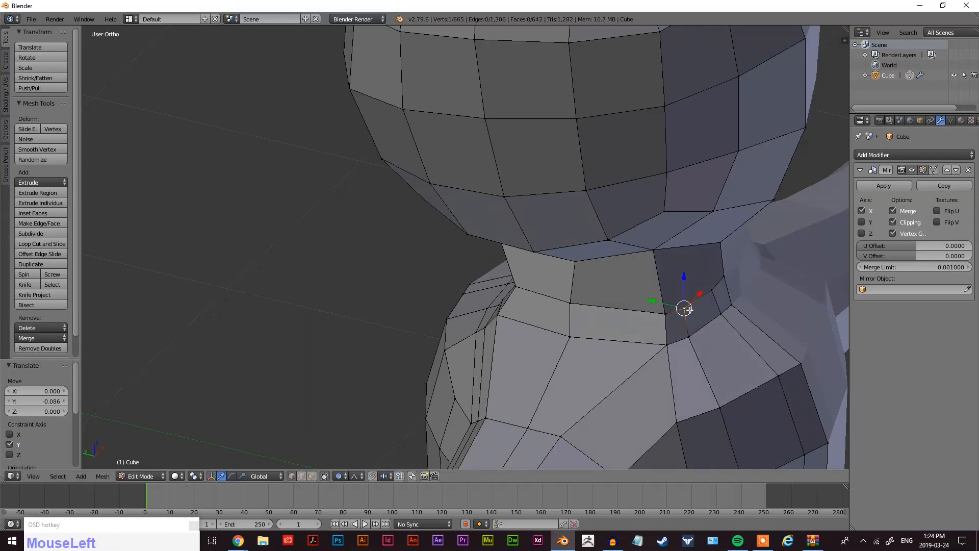
# Disable proportional editing and move the neck rim's back corner vertex 0.076 along the Y axis.
pyautogui.click(340, 476)
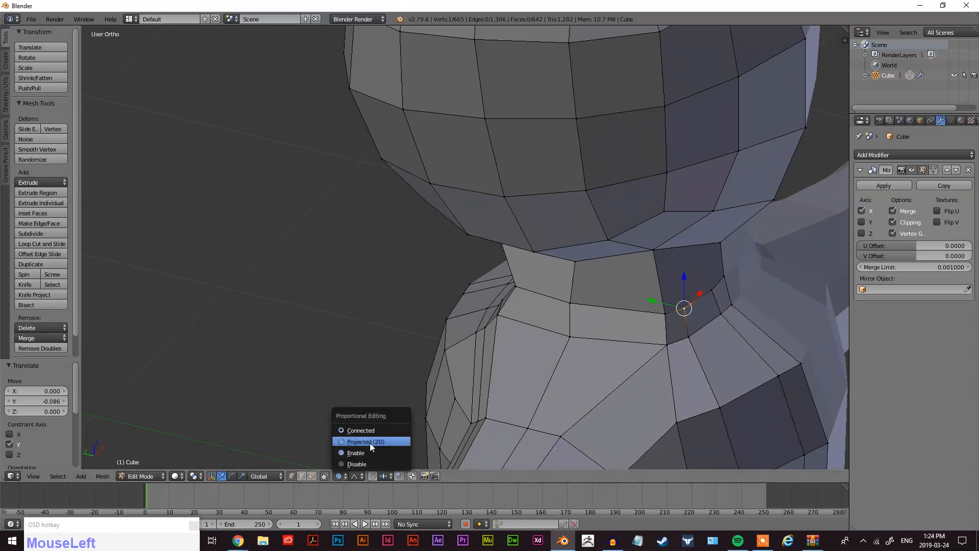
pyautogui.click(362, 463)
pyautogui.rightClick(680, 309)
pyautogui.press('g')
pyautogui.press('y')
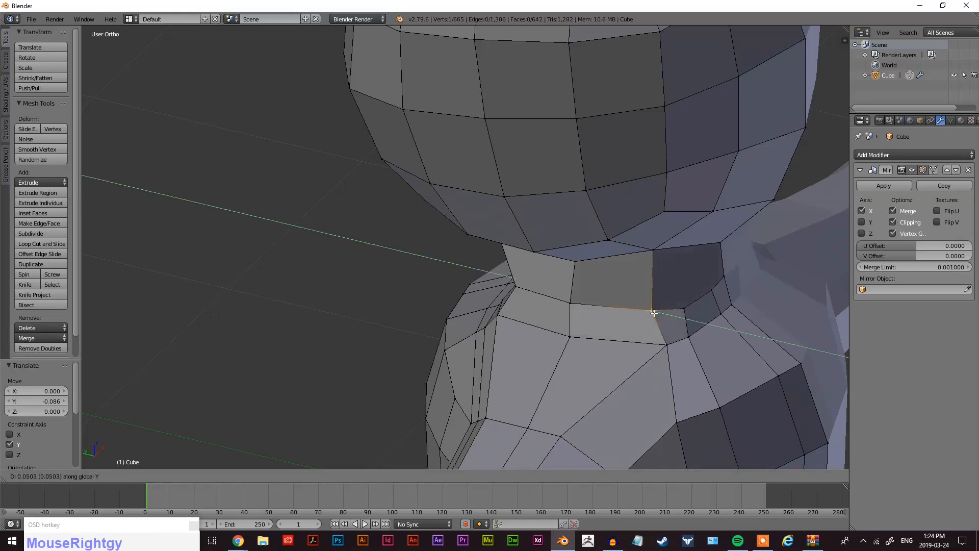
pyautogui.click(648, 314)
# In face selection, select the large face at the back of the neck and delete it.
pyautogui.moveTo(691, 309); pyautogui.dragTo(673, 293, button='middle')
pyautogui.scroll(4, 605, 317)
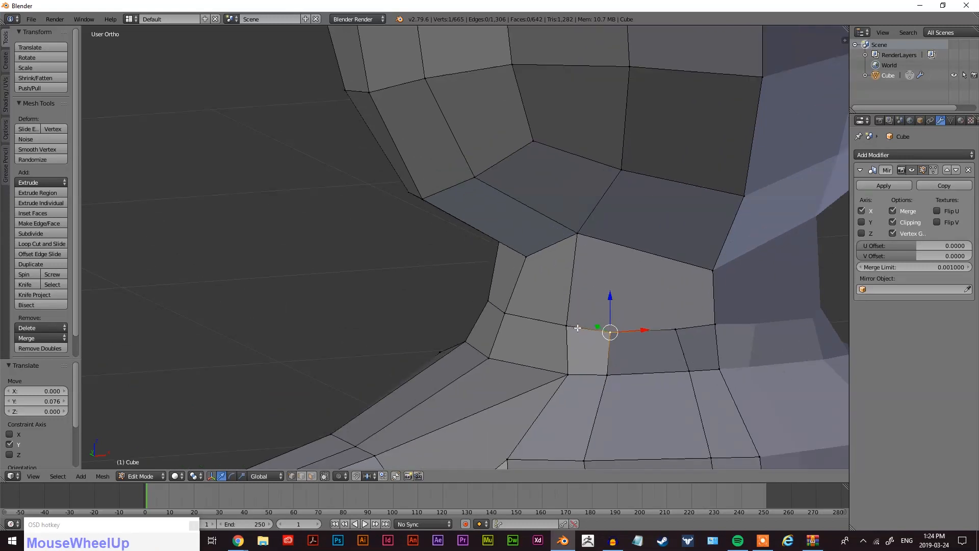
pyautogui.scroll(2, 629, 259)
pyautogui.scroll(-2, 564, 323)
pyautogui.moveTo(563, 323); pyautogui.dragTo(433, 342, button='middle')
pyautogui.scroll(-1, 506, 333)
pyautogui.hotkey('ctrl', 'Tab')
pyautogui.click(370, 391)
pyautogui.rightClick(478, 266)
pyautogui.press('x')
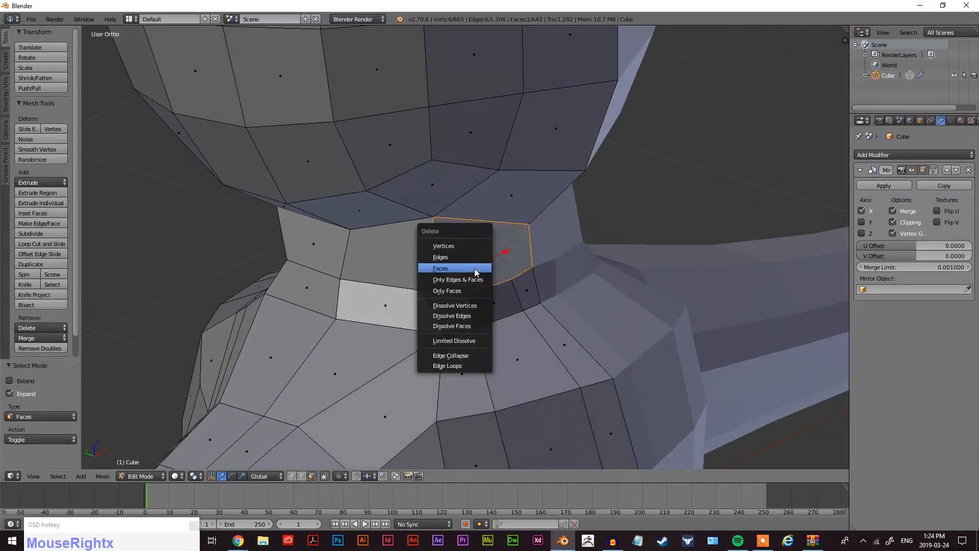
pyautogui.click(474, 270)
# In edge selection, fill the first two triangles of the back neck gap between the rim edges and the head corner.
pyautogui.moveTo(611, 286); pyautogui.dragTo(578, 294, button='middle')
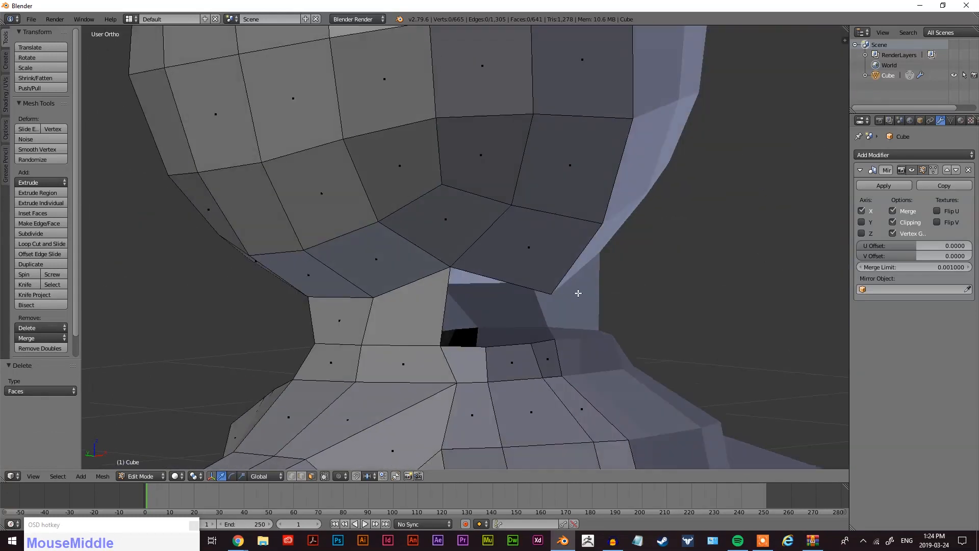
pyautogui.hotkey('ctrl', 'Tab')
pyautogui.click(547, 285)
pyautogui.keyDown('shift'); pyautogui.rightClick(455, 328); pyautogui.keyUp('shift')
pyautogui.press('f')
pyautogui.moveTo(517, 335); pyautogui.dragTo(539, 339, button='middle')
pyautogui.rightClick(507, 339)
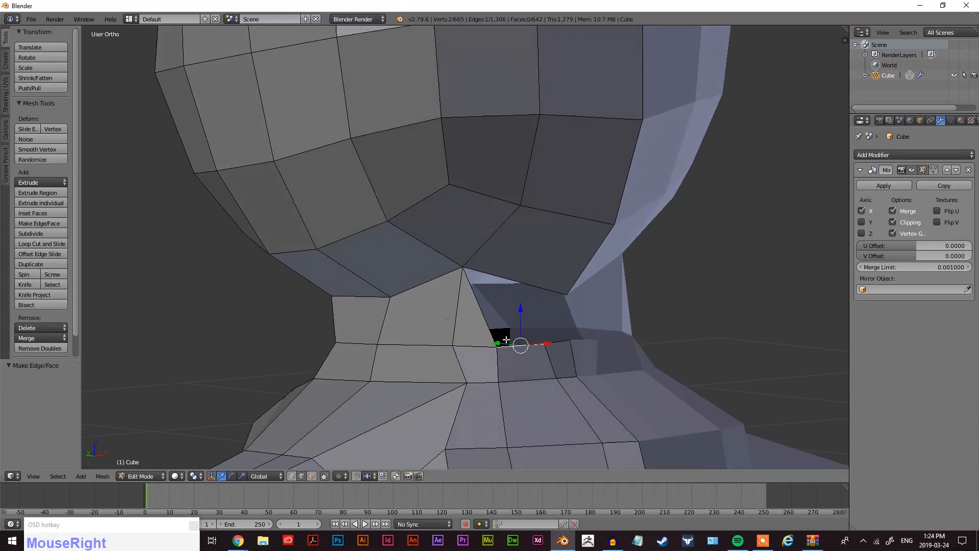
pyautogui.keyDown('shift'); pyautogui.rightClick(482, 311); pyautogui.keyUp('shift')
pyautogui.press('f')
# Fill the rest of the back neck gap with a triangle to the center rim edge and a face up to the head edge.
pyautogui.moveTo(630, 333); pyautogui.dragTo(630, 341, button='middle')
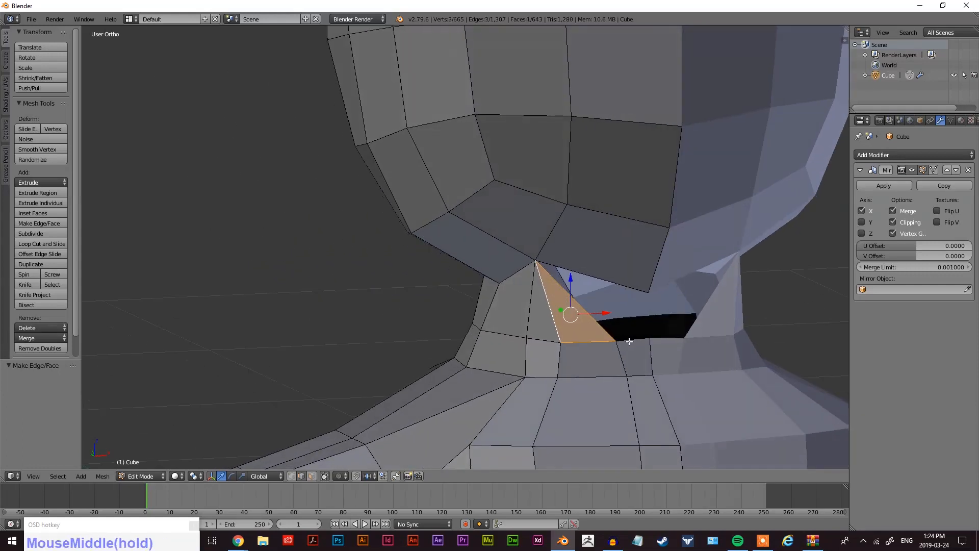
pyautogui.rightClick(589, 319)
pyautogui.press('f')
pyautogui.rightClick(596, 301)
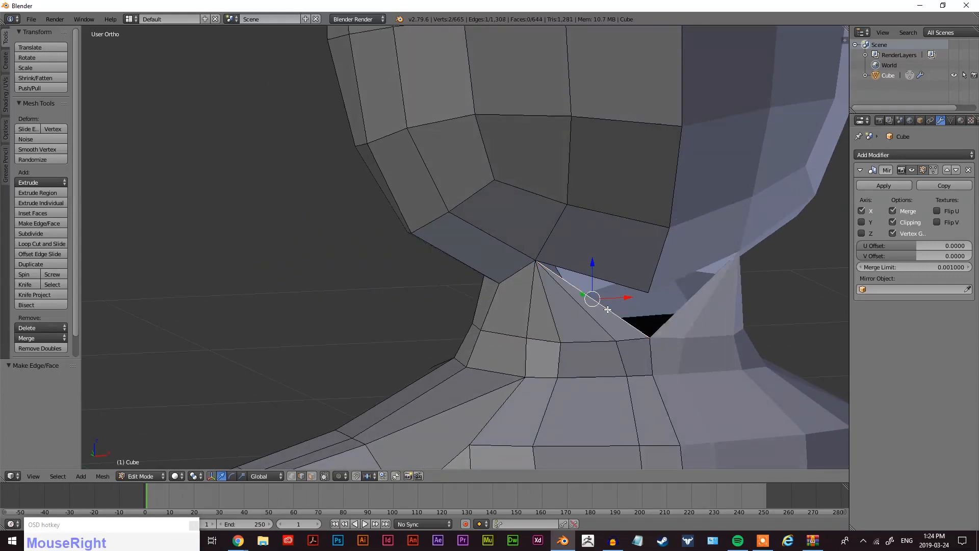
pyautogui.keyDown('shift'); pyautogui.rightClick(618, 284); pyautogui.keyUp('shift')
pyautogui.press('g')
pyautogui.rightClick(617, 295)
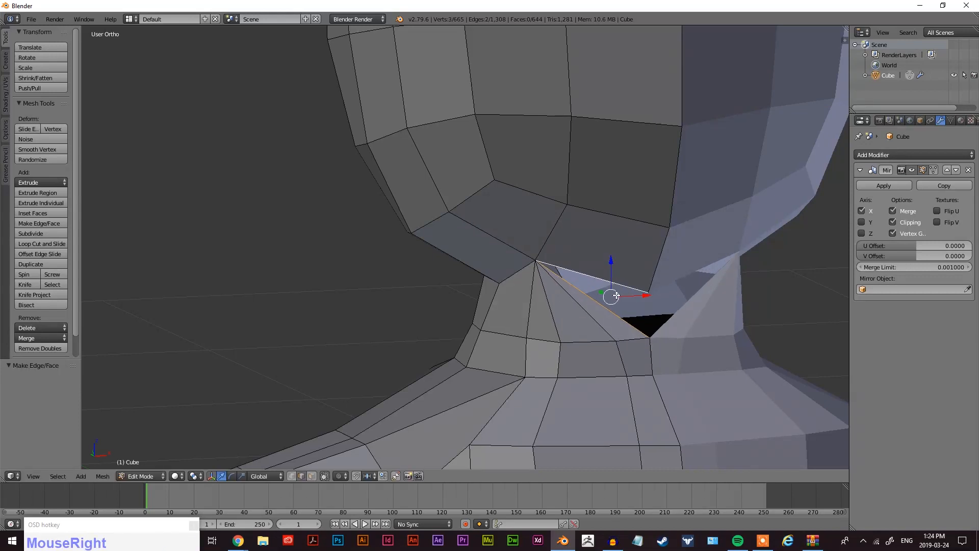
pyautogui.press('f')
# Select the head's bottom edge at the back of the neck and move it -0.061 along the Y axis.
pyautogui.moveTo(687, 313); pyautogui.dragTo(655, 323, button='middle')
pyautogui.scroll(4, 611, 314)
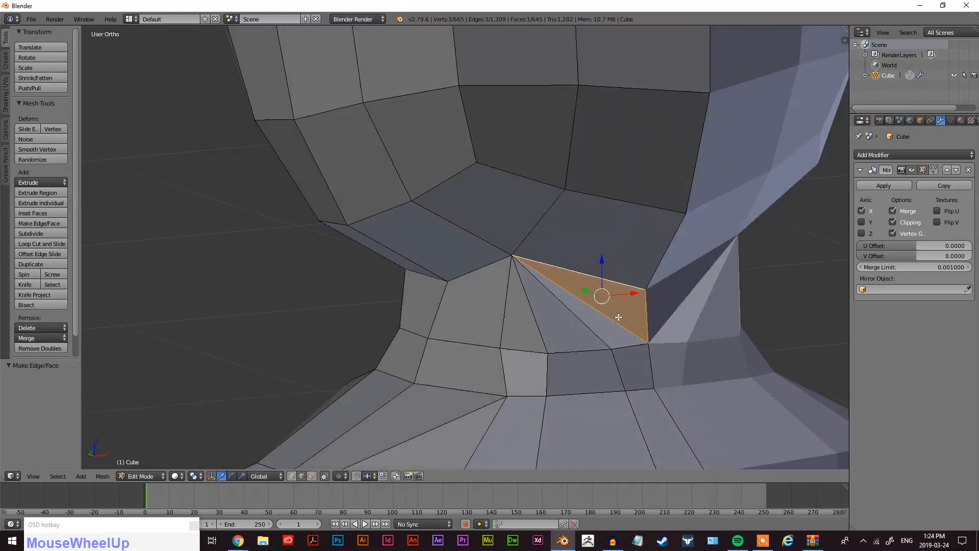
pyautogui.rightClick(586, 272)
pyautogui.moveTo(586, 272); pyautogui.dragTo(447, 334, button='middle')
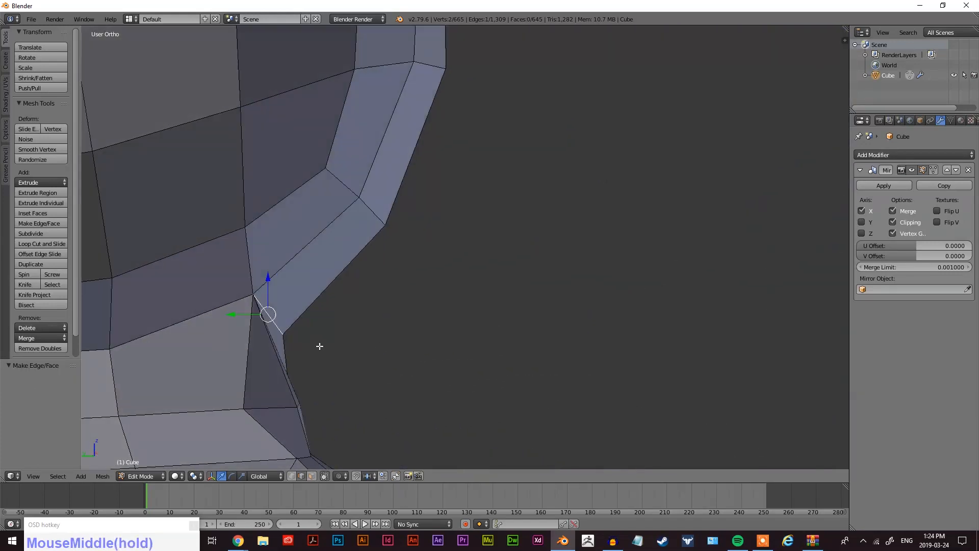
pyautogui.press('g')
pyautogui.press('y')
pyautogui.click(347, 339)
# In face selection, select the large face at the front of the neck and delete it.
pyautogui.moveTo(347, 339); pyautogui.dragTo(335, 387, button='middle')
pyautogui.scroll(3, 335, 387)
pyautogui.keyDown('shift'); pyautogui.moveTo(239, 387); pyautogui.dragTo(611, 319, button='middle'); pyautogui.keyUp('shift')
pyautogui.hotkey('ctrl', 'Tab')
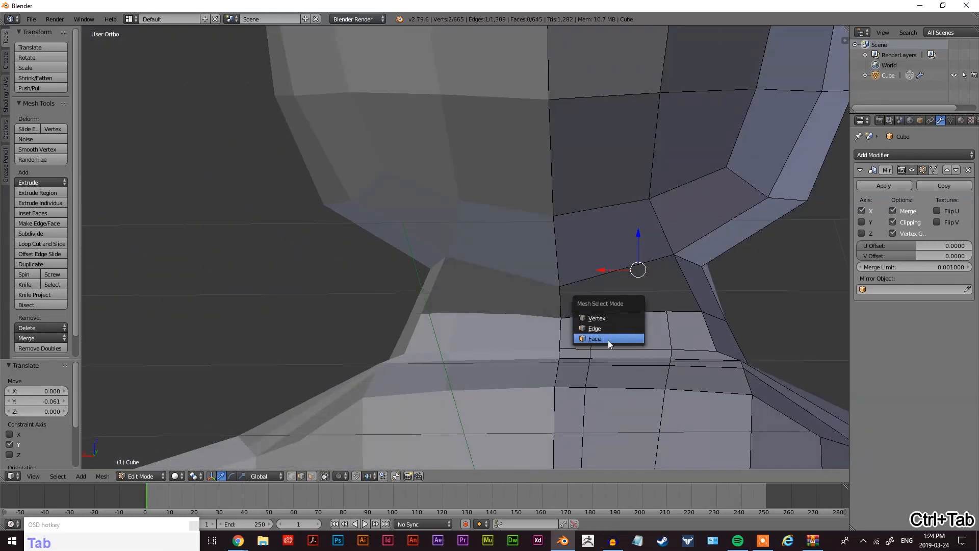
pyautogui.click(607, 340)
pyautogui.rightClick(625, 298)
pyautogui.press('x')
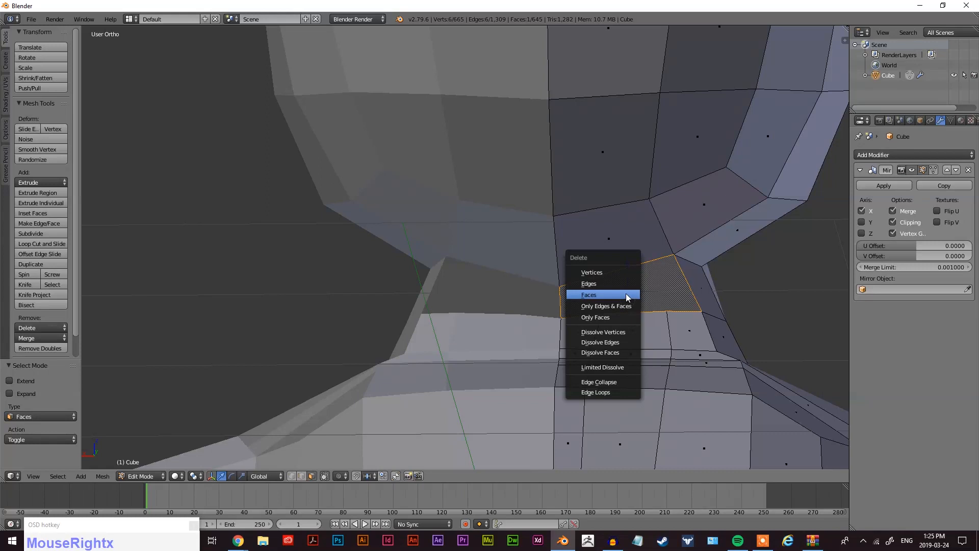
pyautogui.click(626, 297)
# In edge selection, select the center front rim edge and the head edge above it and fill between them with a face.
pyautogui.keyDown('shift'); pyautogui.moveTo(626, 297); pyautogui.dragTo(555, 373, button='middle'); pyautogui.keyUp('shift')
pyautogui.scroll(2, 555, 374)
pyautogui.rightClick(542, 355)
pyautogui.hotkey('ctrl', 'Tab')
pyautogui.click(535, 344)
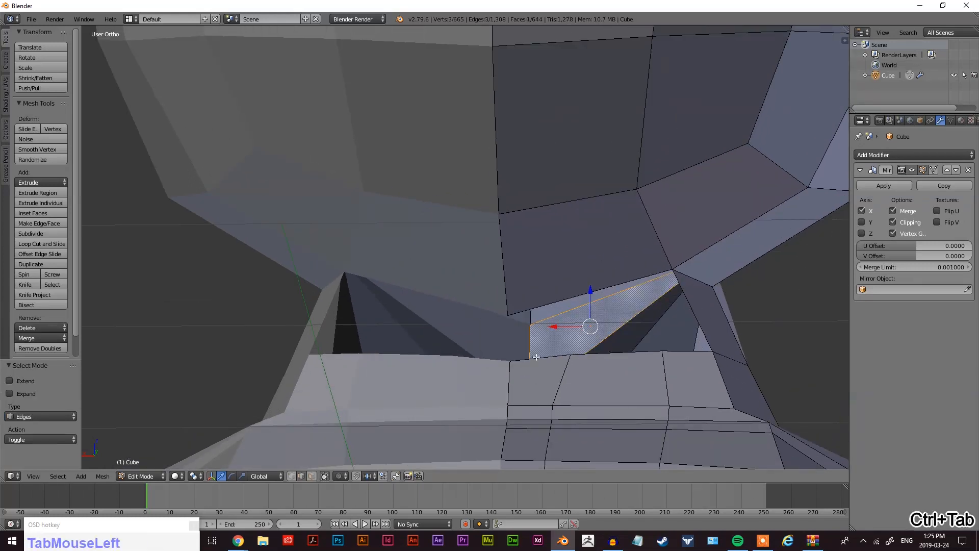
pyautogui.rightClick(538, 357)
pyautogui.keyDown('shift'); pyautogui.rightClick(529, 307); pyautogui.keyUp('shift')
pyautogui.press('f')
# Fill the remaining front neck gap with two triangles from the rim edges to the head corner.
pyautogui.moveTo(600, 334); pyautogui.dragTo(558, 388, button='middle')
pyautogui.rightClick(561, 398)
pyautogui.keyDown('shift'); pyautogui.rightClick(550, 372); pyautogui.keyUp('shift')
pyautogui.press('f')
pyautogui.rightClick(594, 388)
pyautogui.press('f')
pyautogui.scroll(-3, 650, 367)
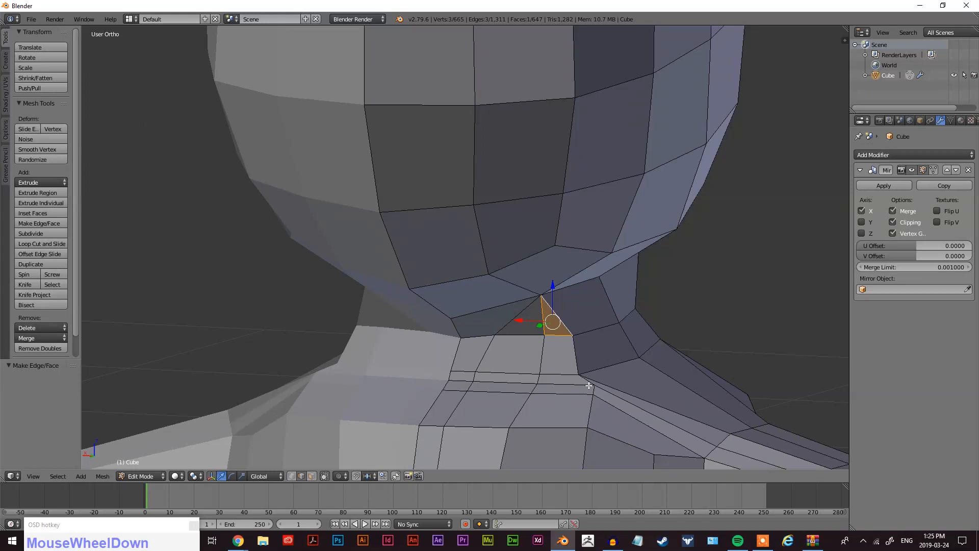
# Examine the whole character from the front, back and sides, checking the closed neck and overall proportions.
pyautogui.moveTo(586, 382); pyautogui.dragTo(625, 376, button='middle')
pyautogui.scroll(-2, 625, 376)
pyautogui.moveTo(690, 384); pyautogui.dragTo(508, 339, button='middle')
pyautogui.scroll(-3, 497, 381)
pyautogui.scroll(3, 515, 337)
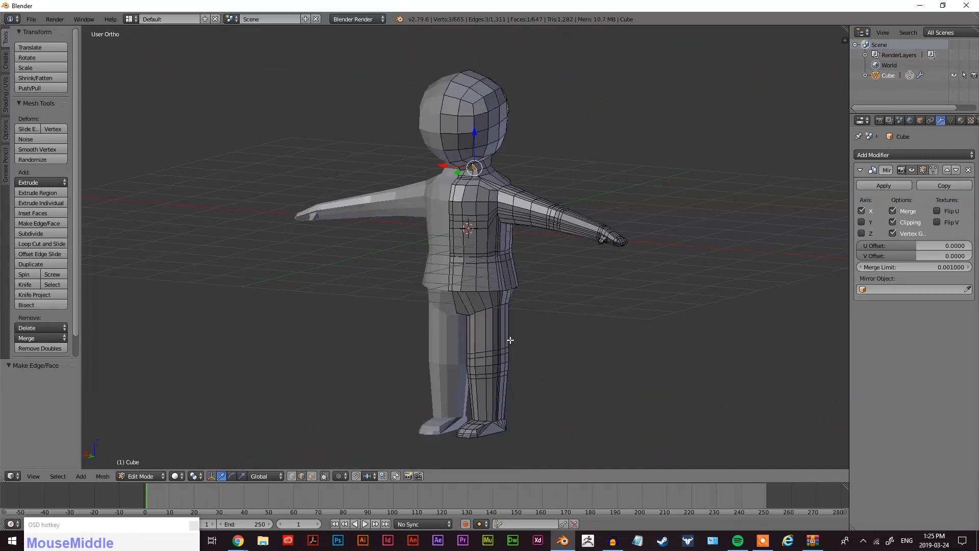
pyautogui.moveTo(533, 338); pyautogui.dragTo(455, 220, button='middle')
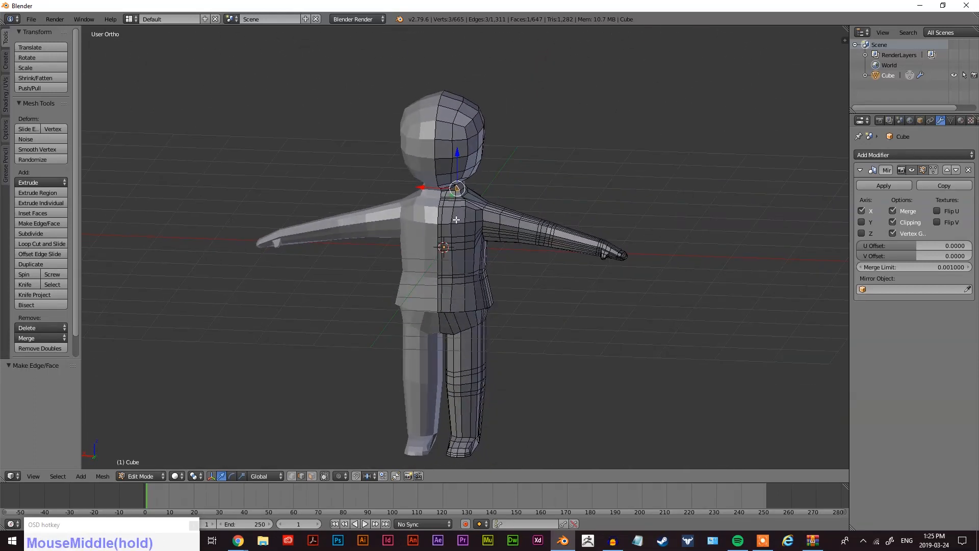
pyautogui.moveTo(533, 217); pyautogui.dragTo(455, 244, button='middle')
pyautogui.moveTo(401, 265); pyautogui.dragTo(508, 266, button='middle')
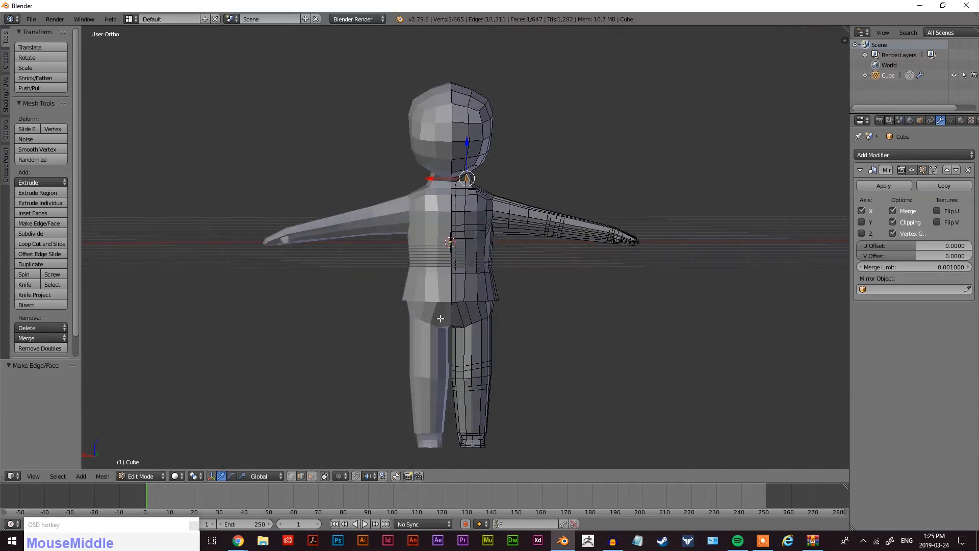
pyautogui.scroll(3, 511, 198)
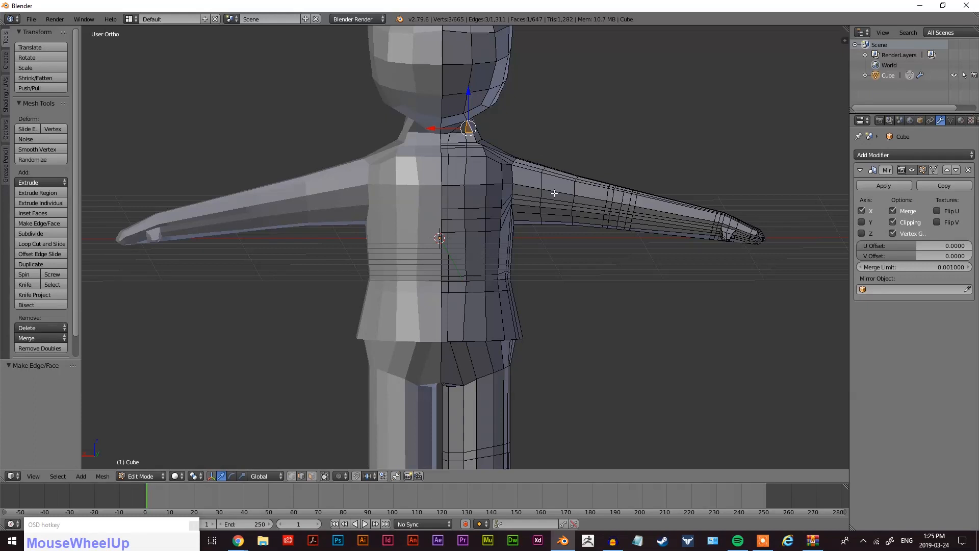
pyautogui.scroll(-3, 541, 176)
pyautogui.moveTo(574, 182); pyautogui.dragTo(381, 201, button='middle')
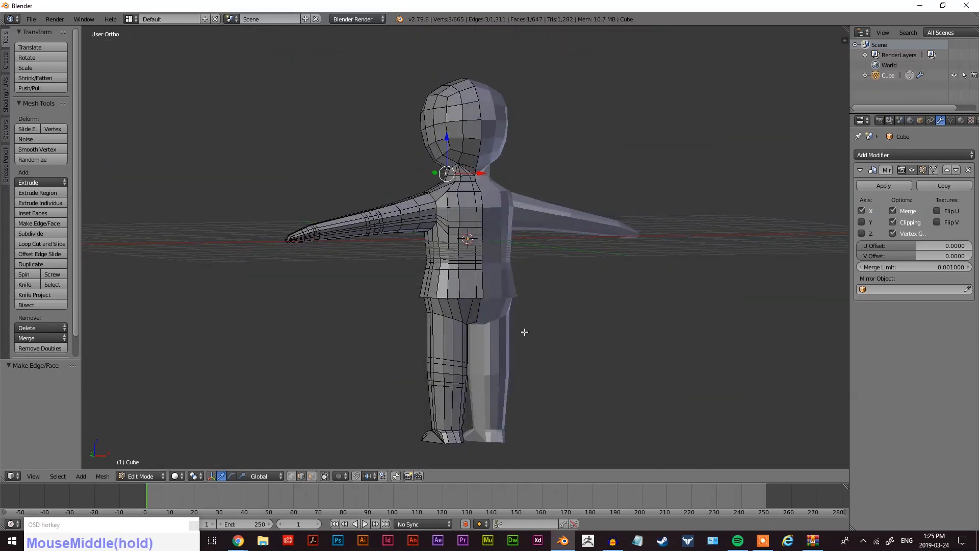
pyautogui.moveTo(554, 338); pyautogui.dragTo(542, 286, button='middle')
pyautogui.moveTo(386, 332); pyautogui.dragTo(495, 313, button='middle')
pyautogui.moveTo(438, 301)
pyautogui.keyDown('shift'); pyautogui.mouseDown(button='middle')
pyautogui.moveTo(448, 286)
pyautogui.moveTo(459, 296)
pyautogui.mouseUp(button='middle'); pyautogui.keyUp('shift')
# Set the viewport shading to Solid in Object Mode and apply the Mirror modifier to the character.
pyautogui.moveTo(186, 475); pyautogui.dragTo(205, 443)
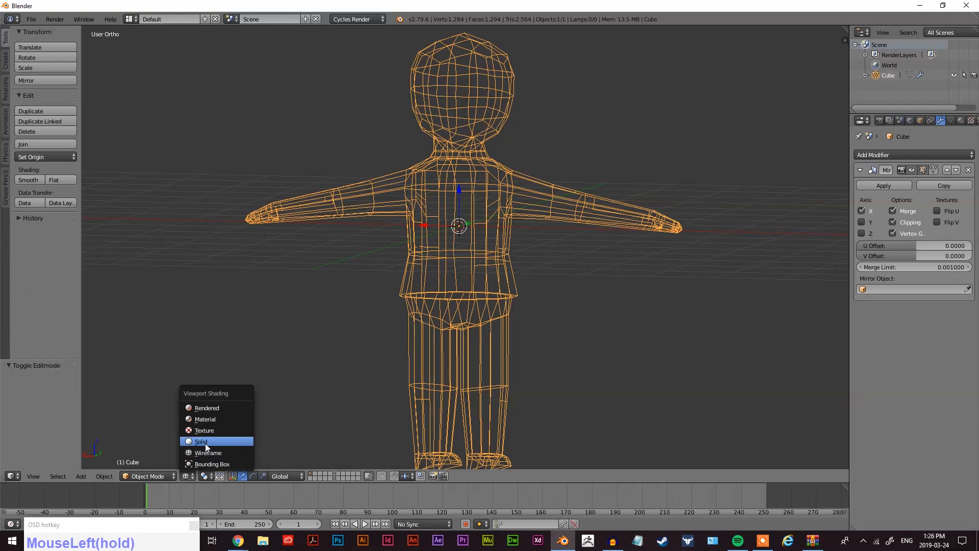
pyautogui.moveTo(537, 222)
pyautogui.mouseDown(button='middle')
pyautogui.moveTo(561, 214)
pyautogui.moveTo(476, 207)
pyautogui.moveTo(433, 219)
pyautogui.moveTo(510, 228)
pyautogui.moveTo(852, 183)
pyautogui.mouseUp(button='middle')
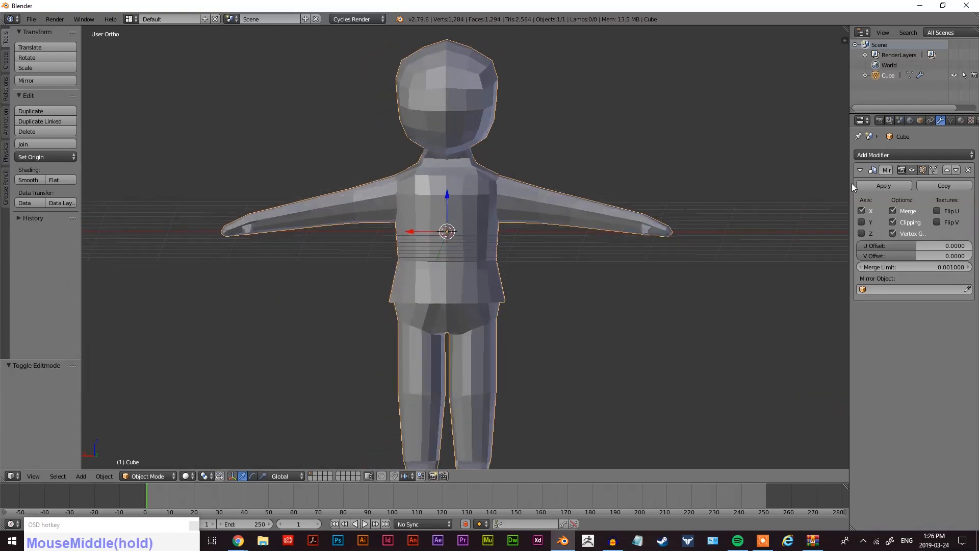
pyautogui.click(888, 184)
# Examine the full character from several angles in Object Mode.
pyautogui.scroll(-2, 398, 256)
pyautogui.moveTo(398, 256); pyautogui.dragTo(544, 247, button='middle')
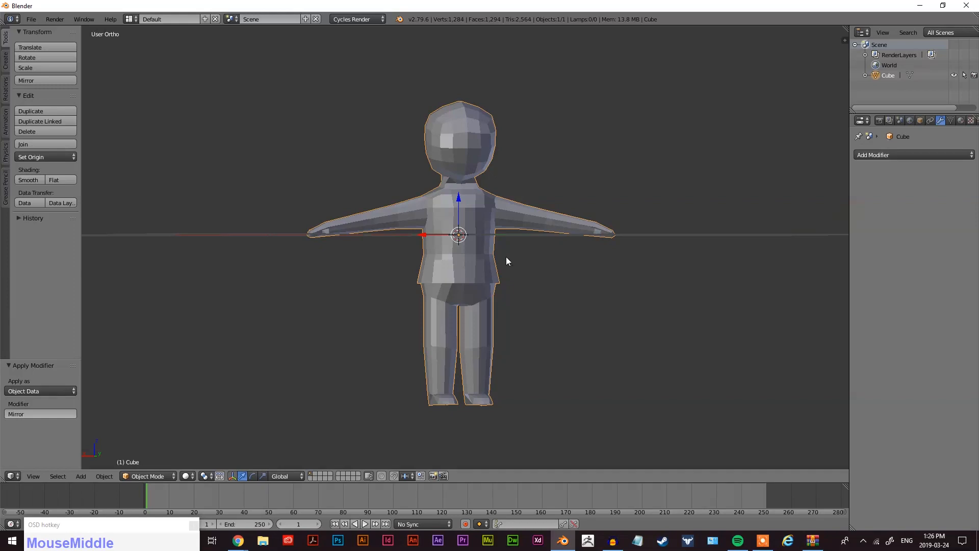
pyautogui.keyDown('shift'); pyautogui.moveTo(516, 257); pyautogui.dragTo(450, 285, button='middle'); pyautogui.keyUp('shift')
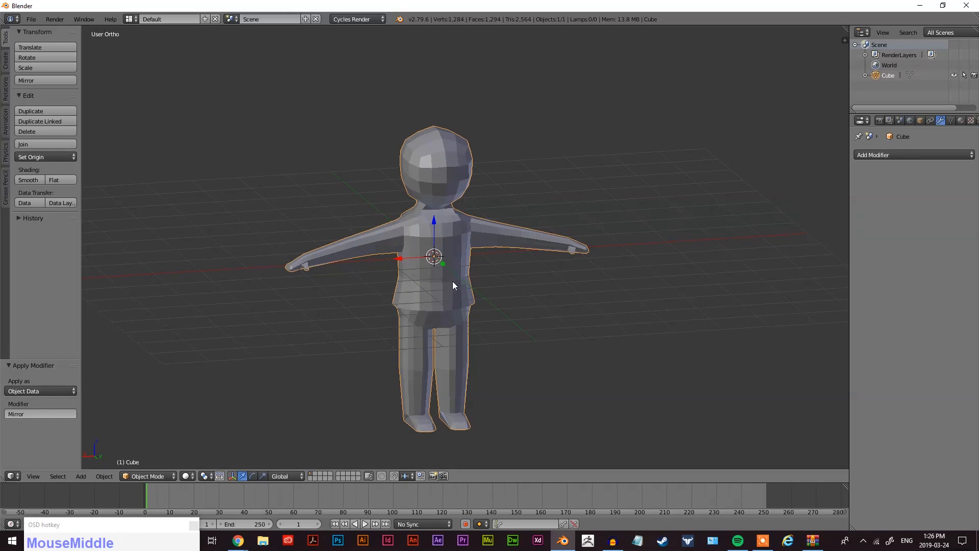
pyautogui.keyDown('shift'); pyautogui.moveTo(469, 327); pyautogui.dragTo(439, 304, button='middle'); pyautogui.keyUp('shift')
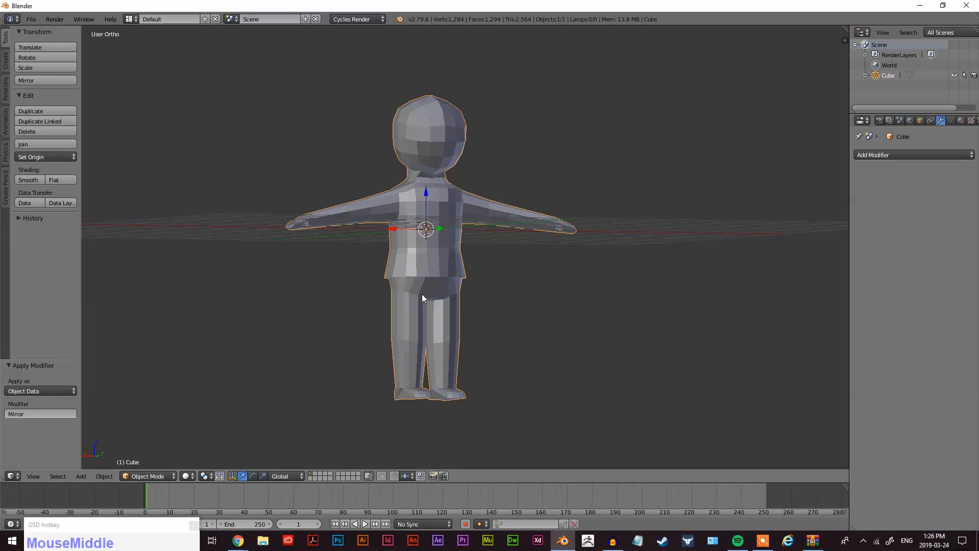
pyautogui.scroll(2, 414, 286)
pyautogui.keyDown('shift'); pyautogui.moveTo(414, 286); pyautogui.dragTo(594, 232, button='middle'); pyautogui.keyUp('shift')
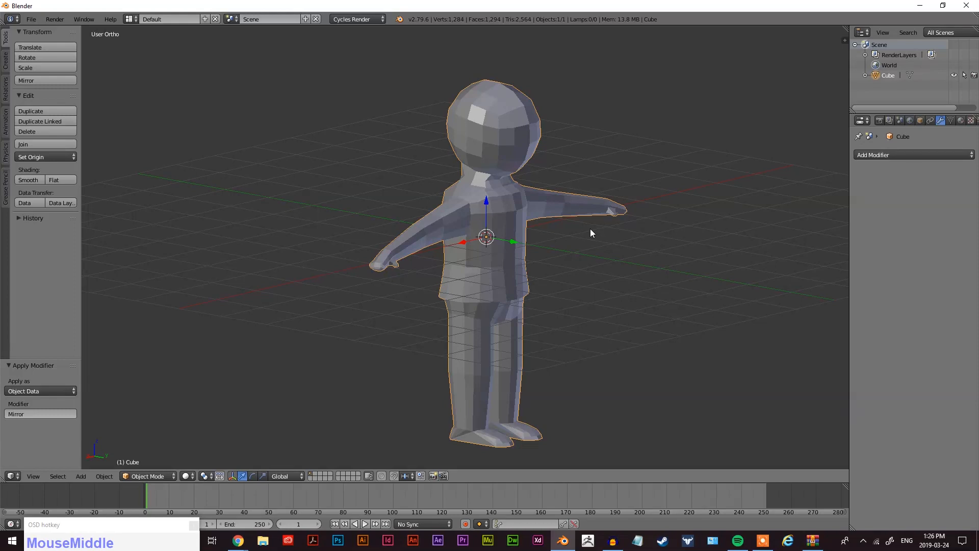
pyautogui.moveTo(620, 316); pyautogui.dragTo(636, 328, button='middle')
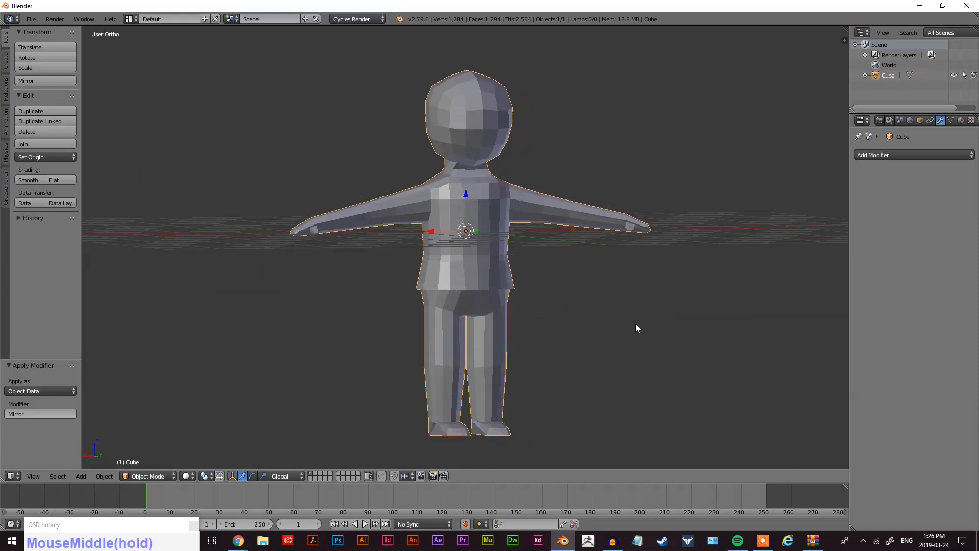